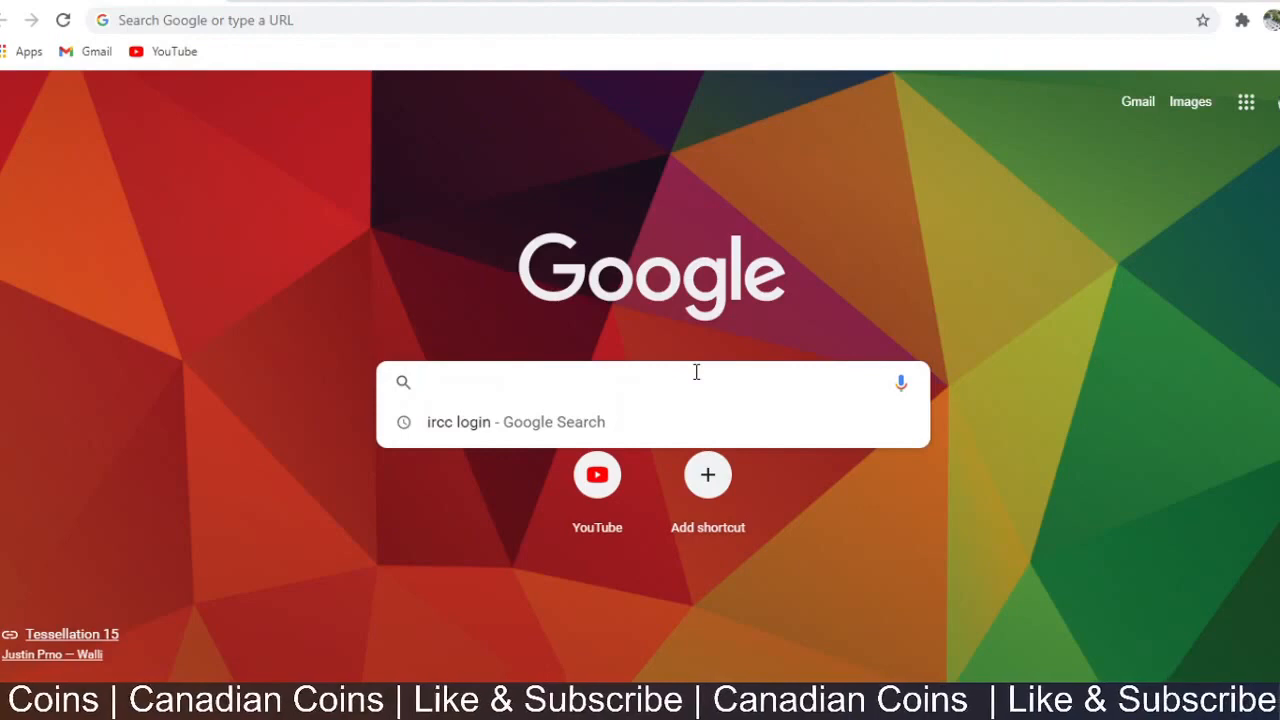
- Search Google for "ircc login" and open the GCKey sign-in from the IRCC secure account page
click(674, 421)
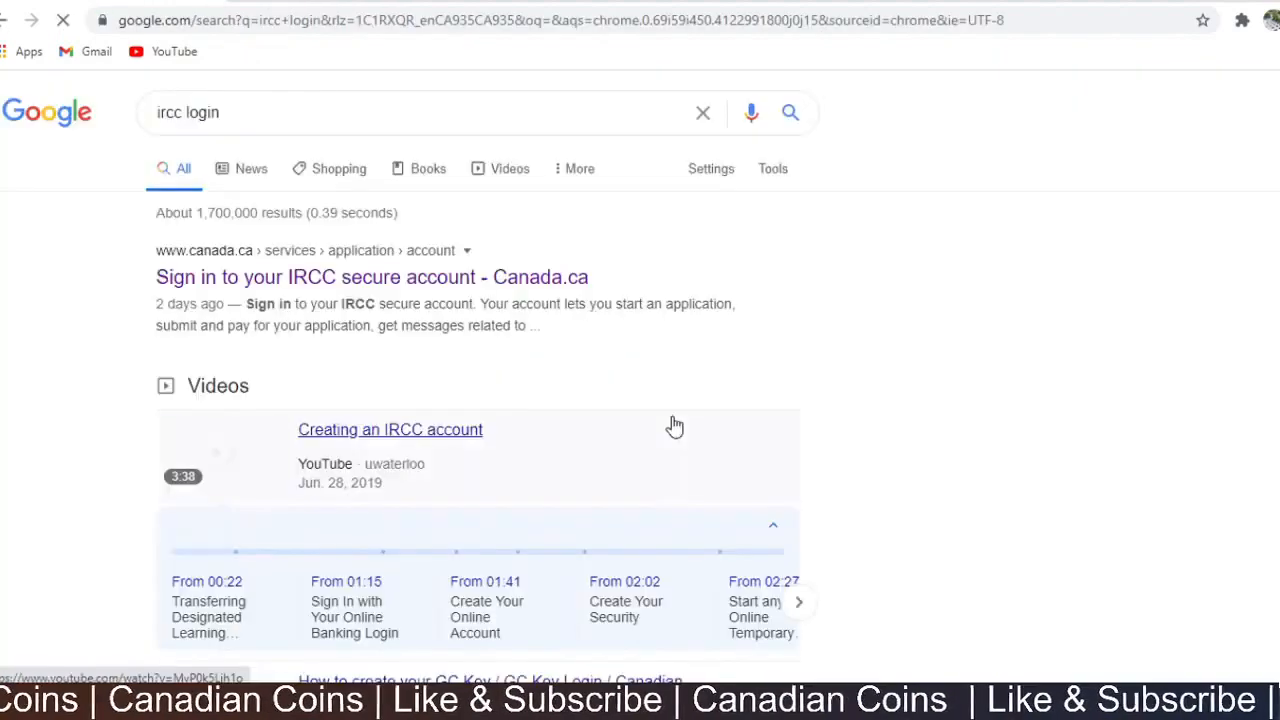
click(364, 272)
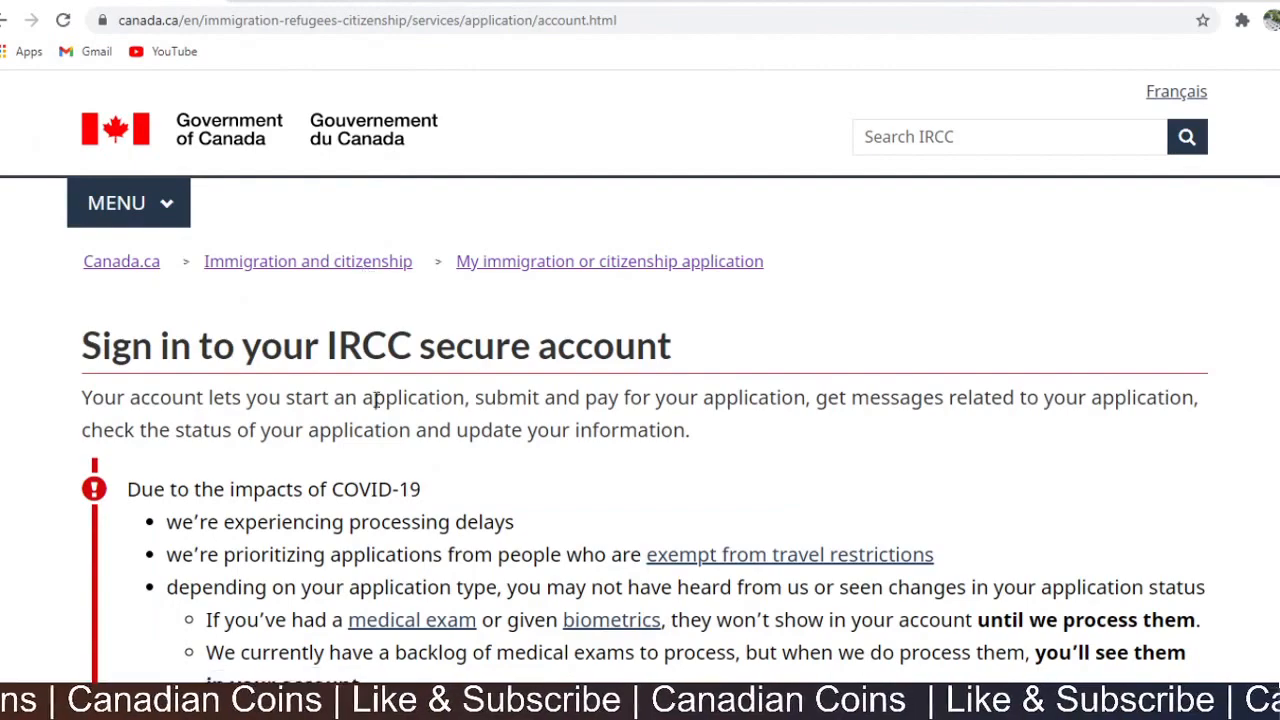
scroll(375, 400, down, 7)
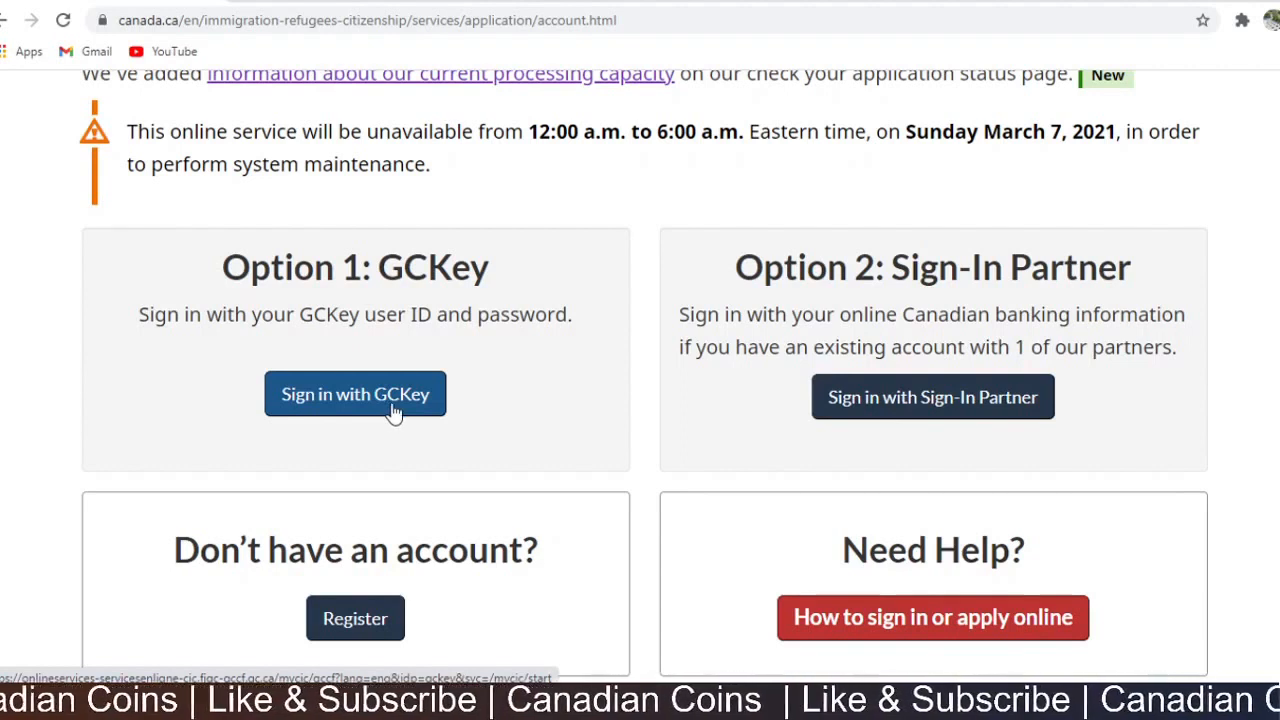
click(393, 413)
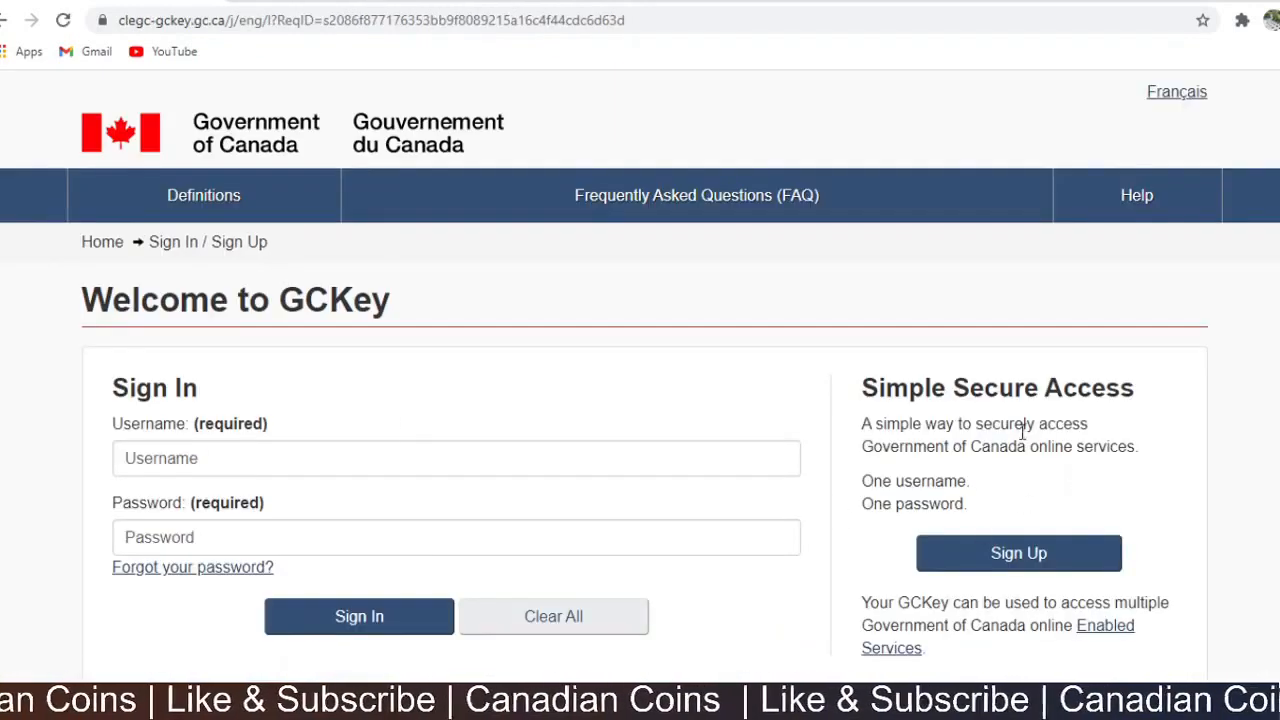
- Start an "Apply to come to Canada" application from the account home page
scroll(1020, 440, down, 2)
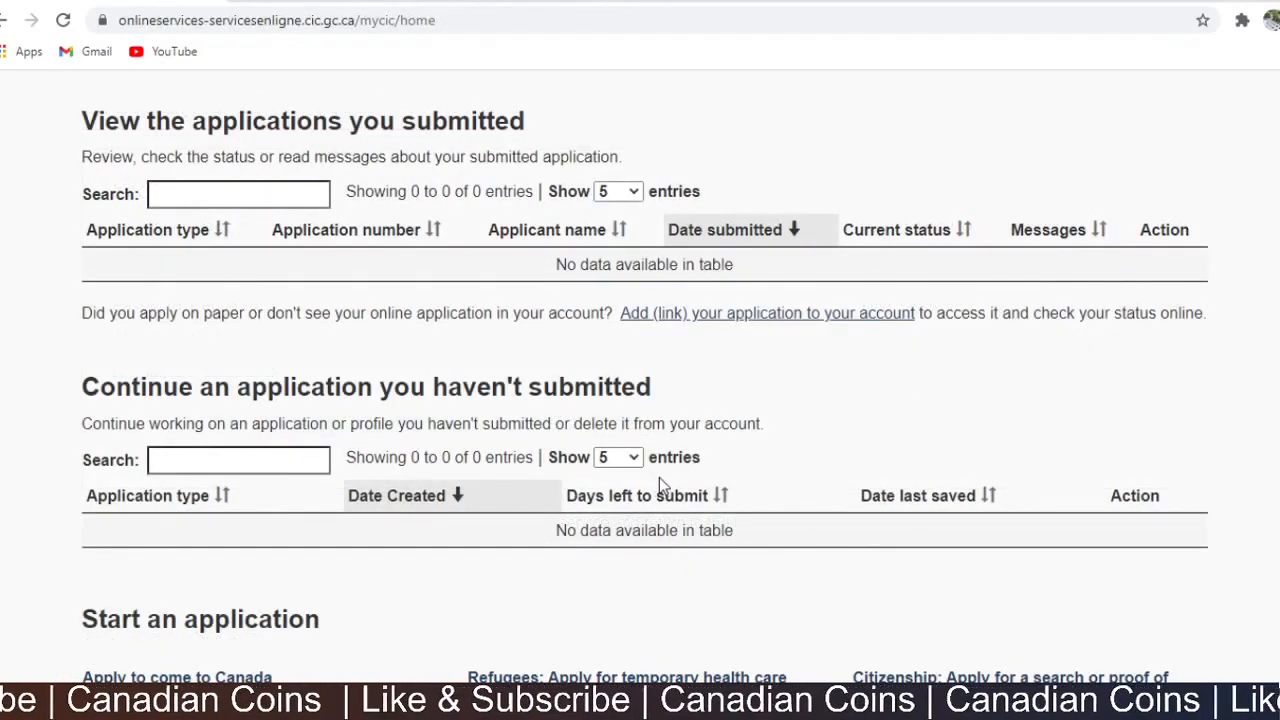
scroll(659, 477, down, 2)
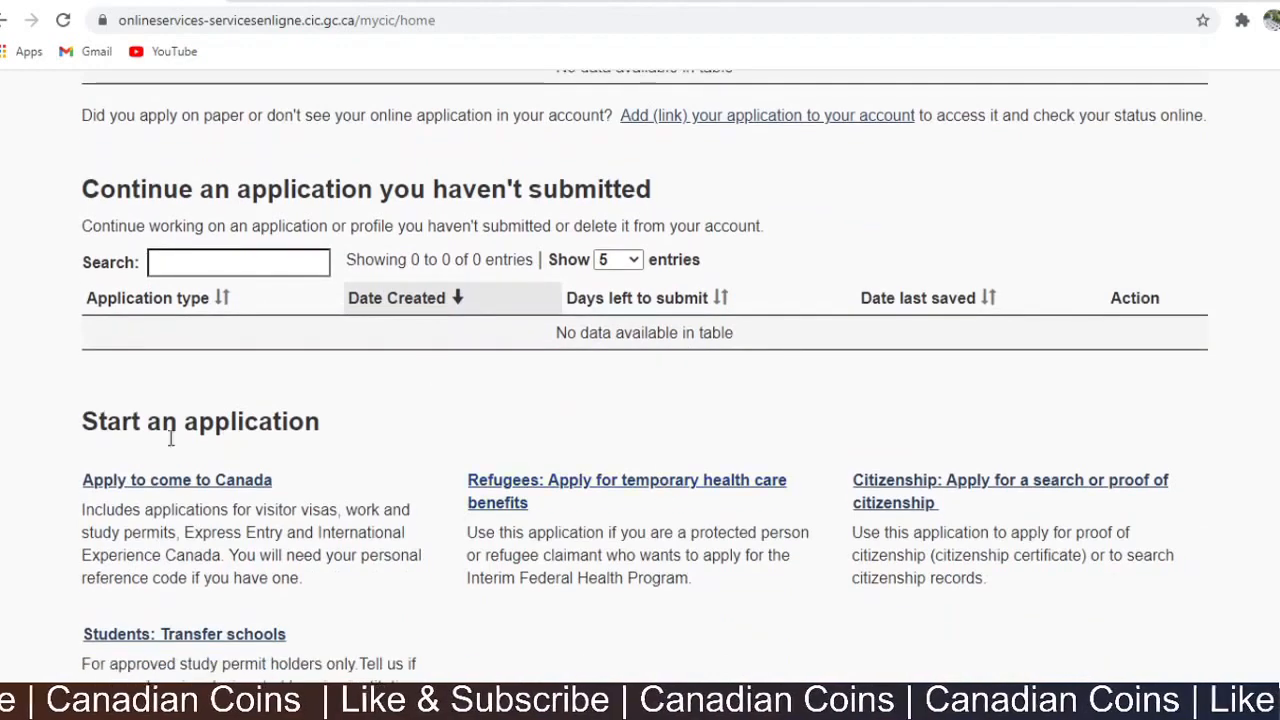
click(197, 483)
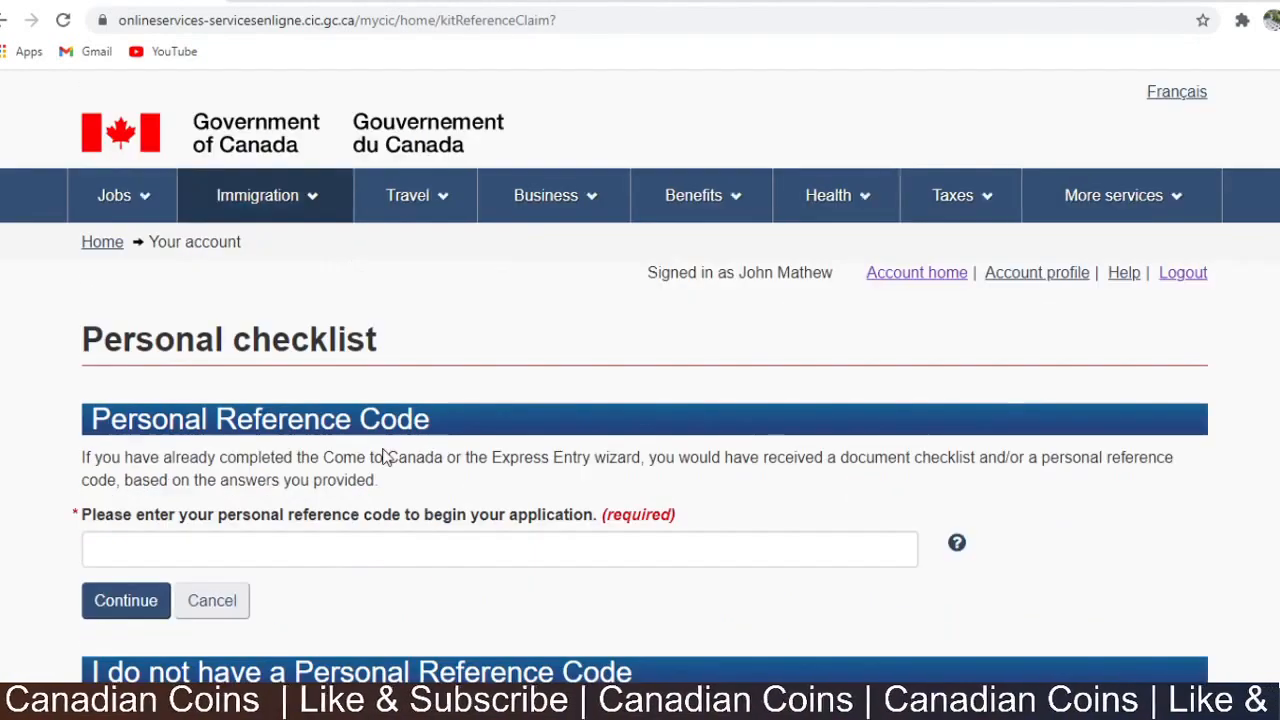
- Open the "Visitor visa, study and/or work permit" eligibility questionnaire for applicants without a personal reference code
scroll(397, 478, down, 1)
scroll(397, 478, down, 3)
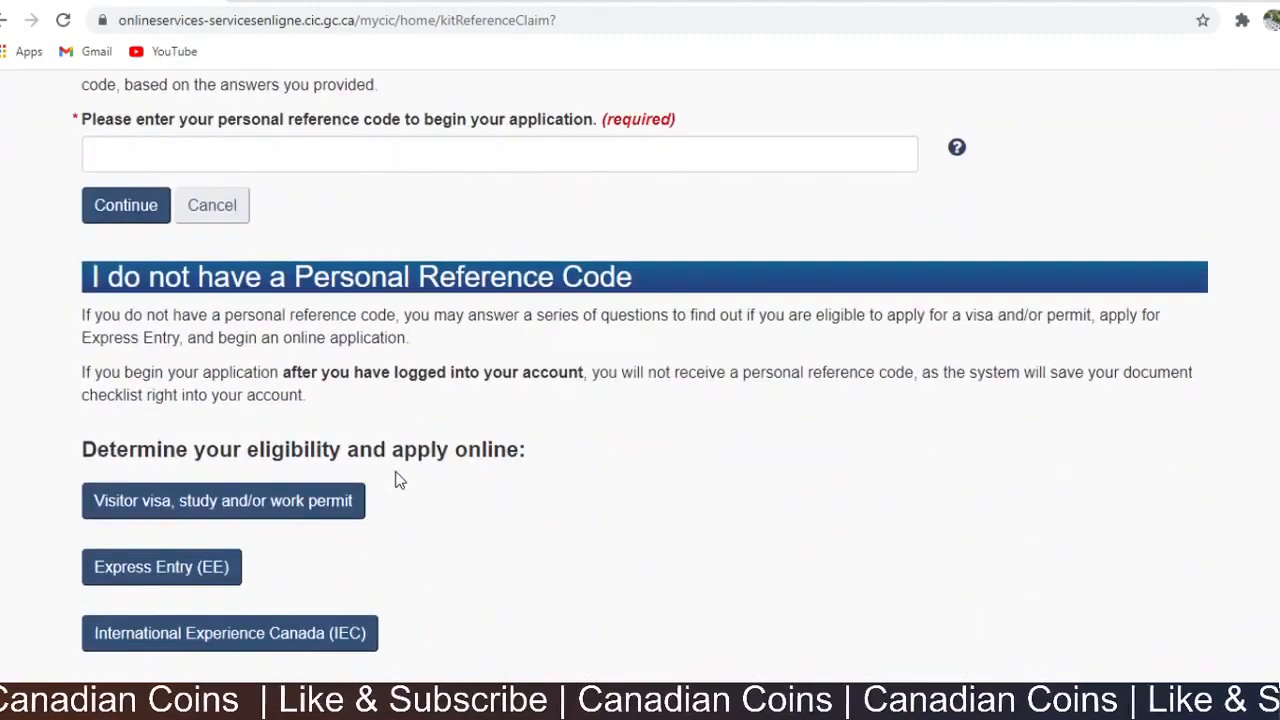
scroll(357, 423, up, 2)
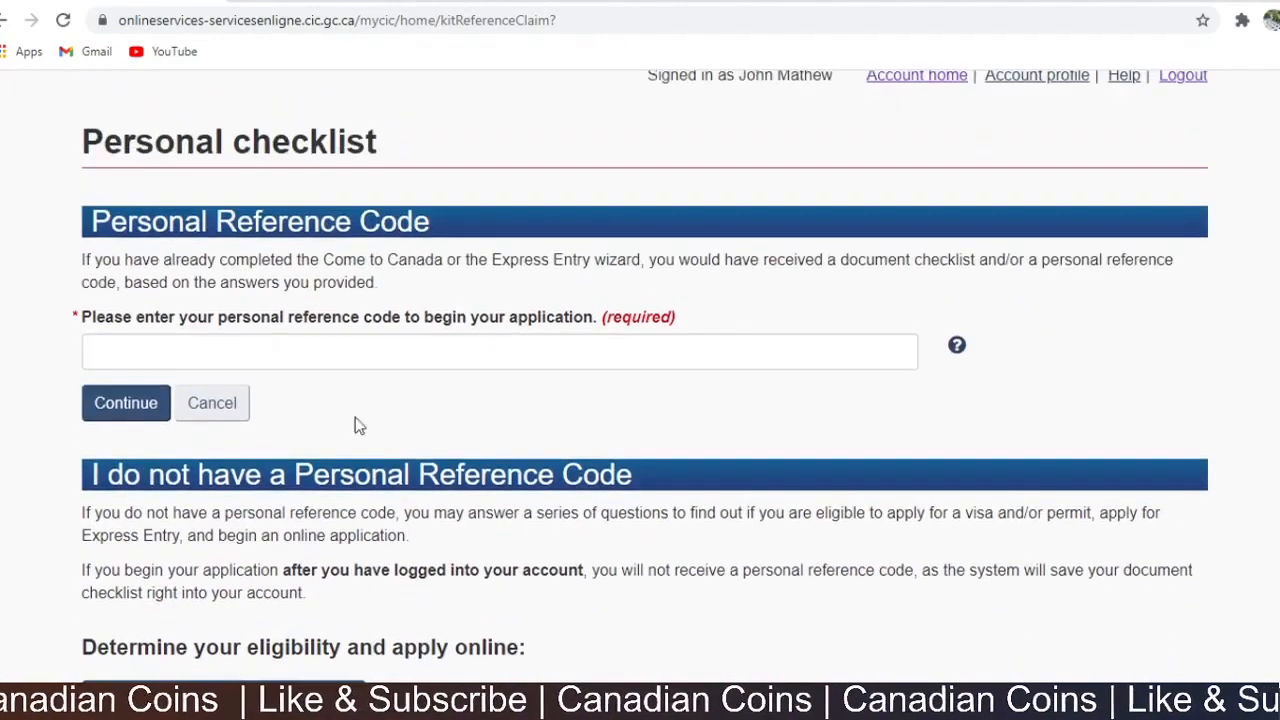
scroll(357, 423, down, 3)
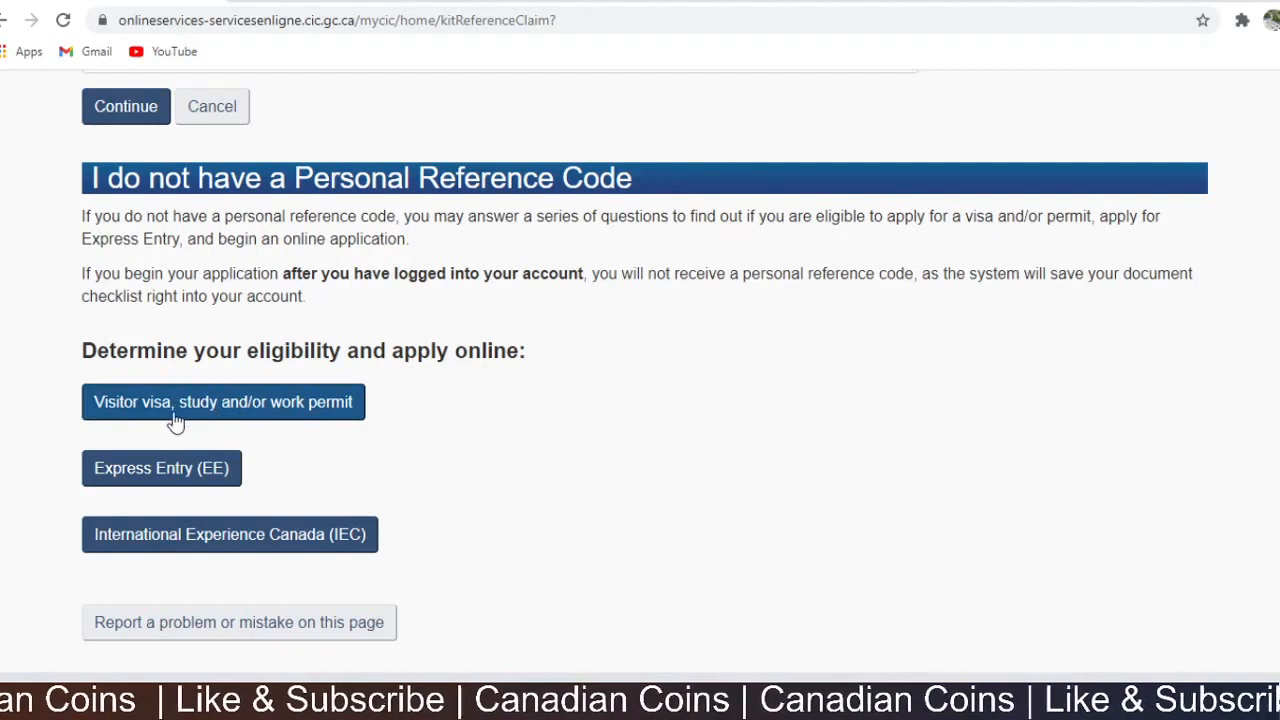
click(305, 412)
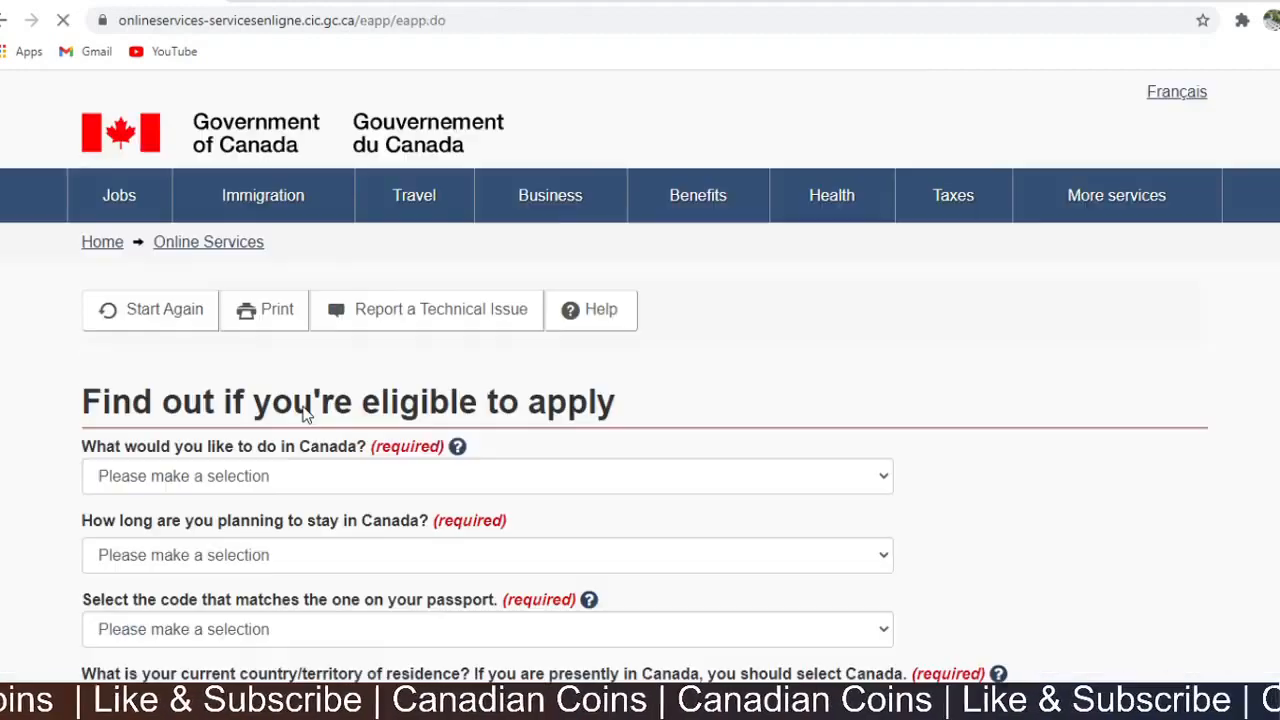
- Answer that the purpose in Canada is Work and the planned stay is "Temporarily - more than 6 months"
scroll(305, 412, down, 2)
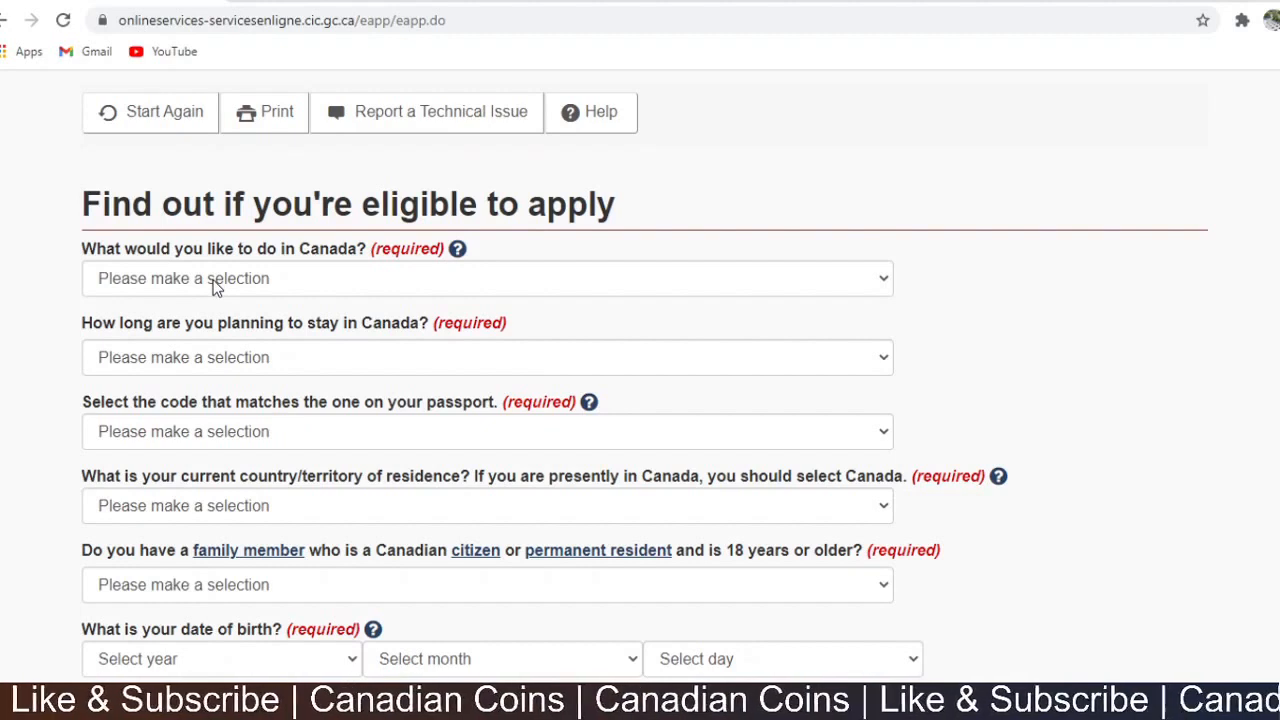
click(247, 286)
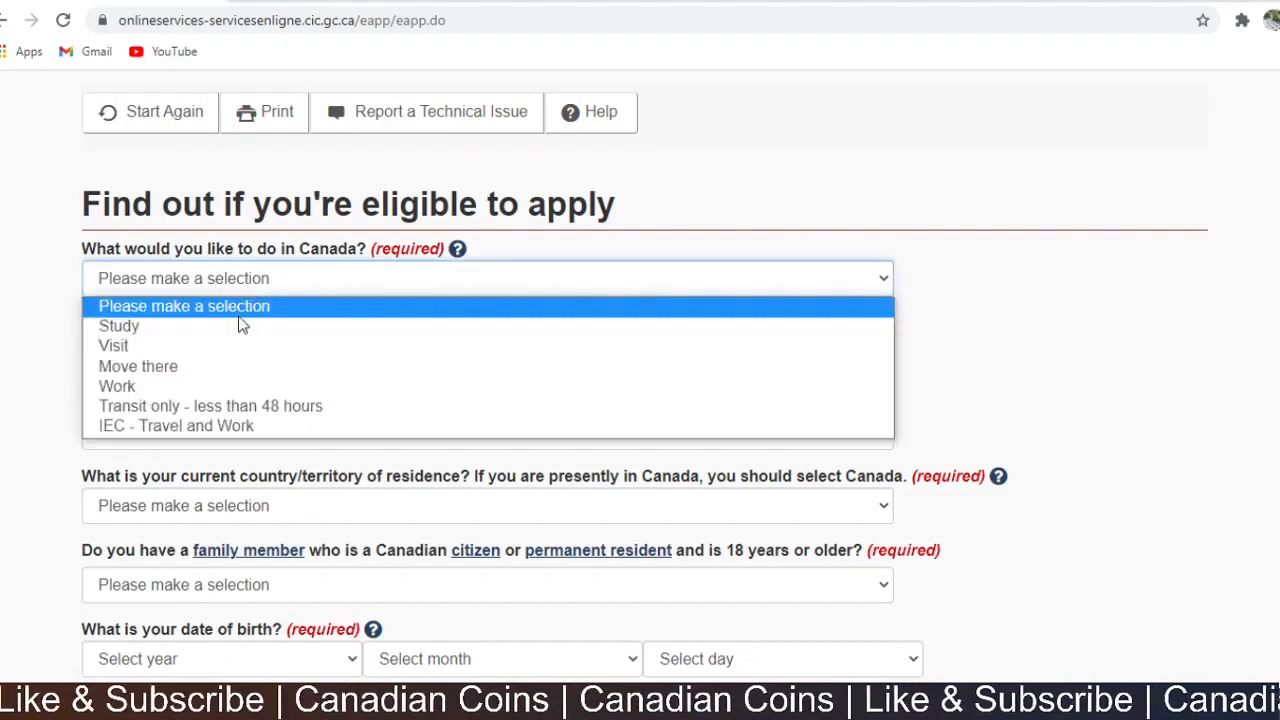
click(208, 390)
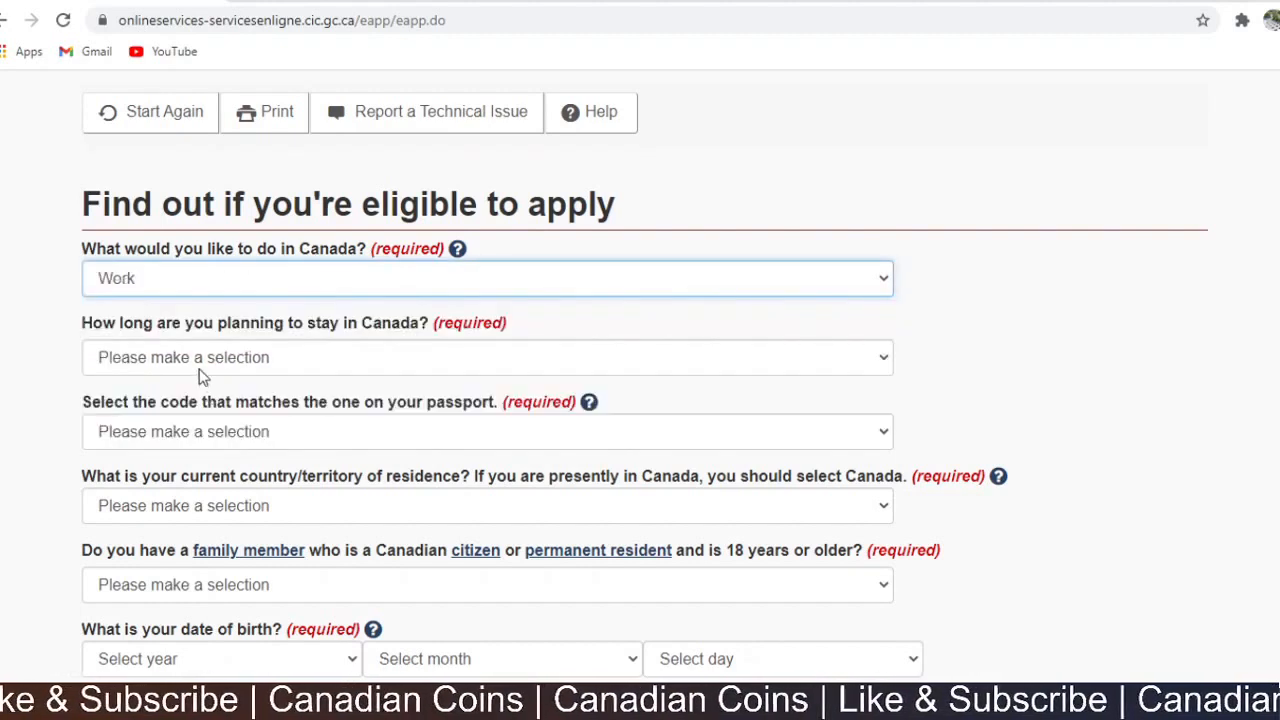
click(257, 366)
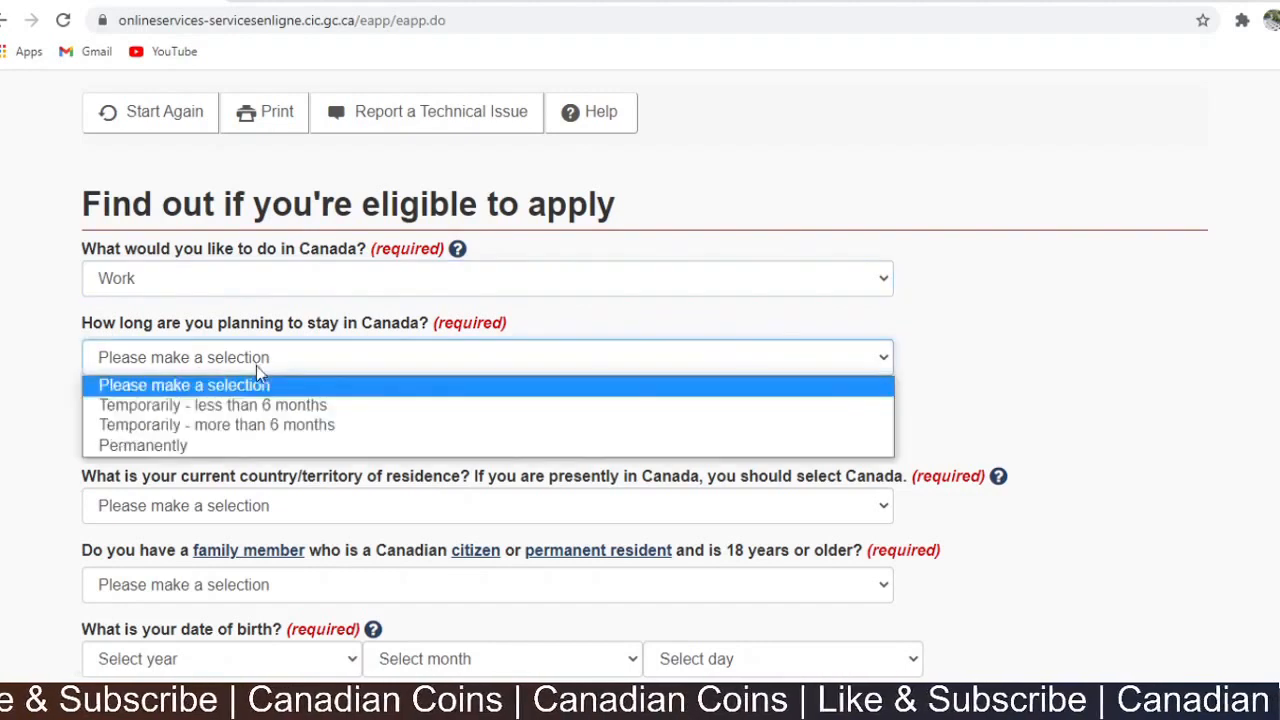
click(251, 426)
- Choose IND (India) as the code that matches the passport
scroll(240, 300, down, 2)
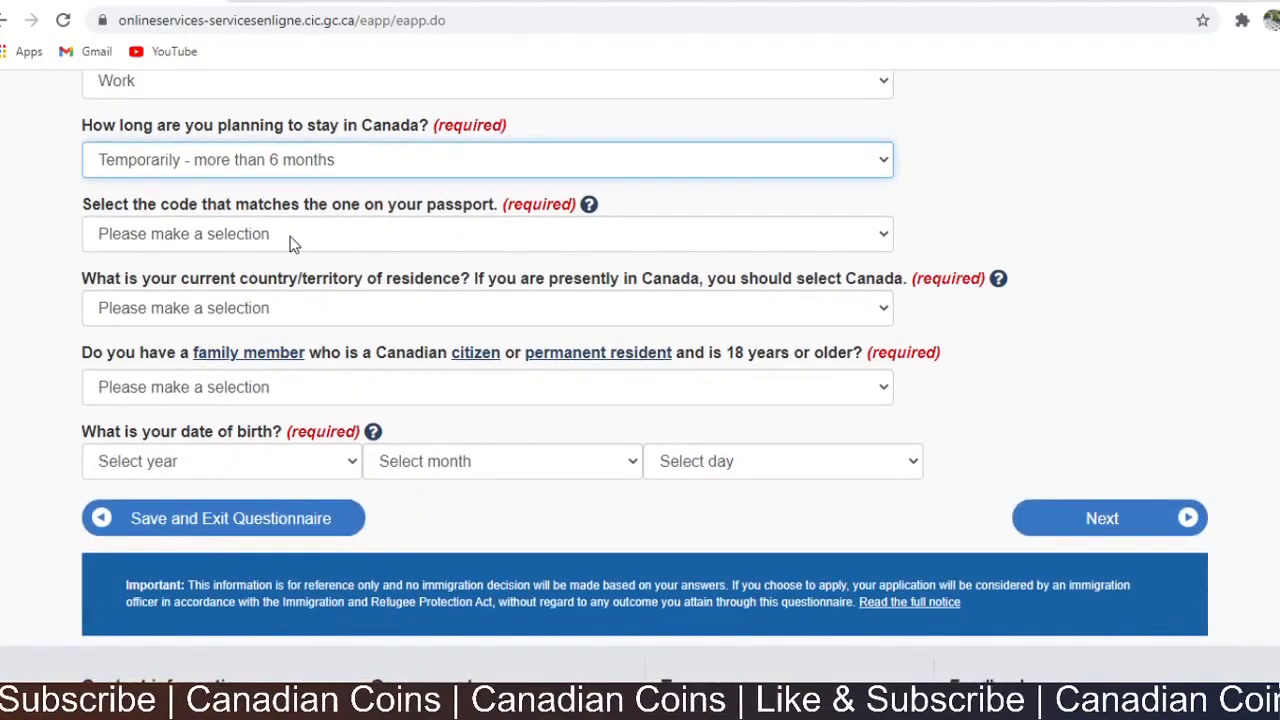
click(290, 236)
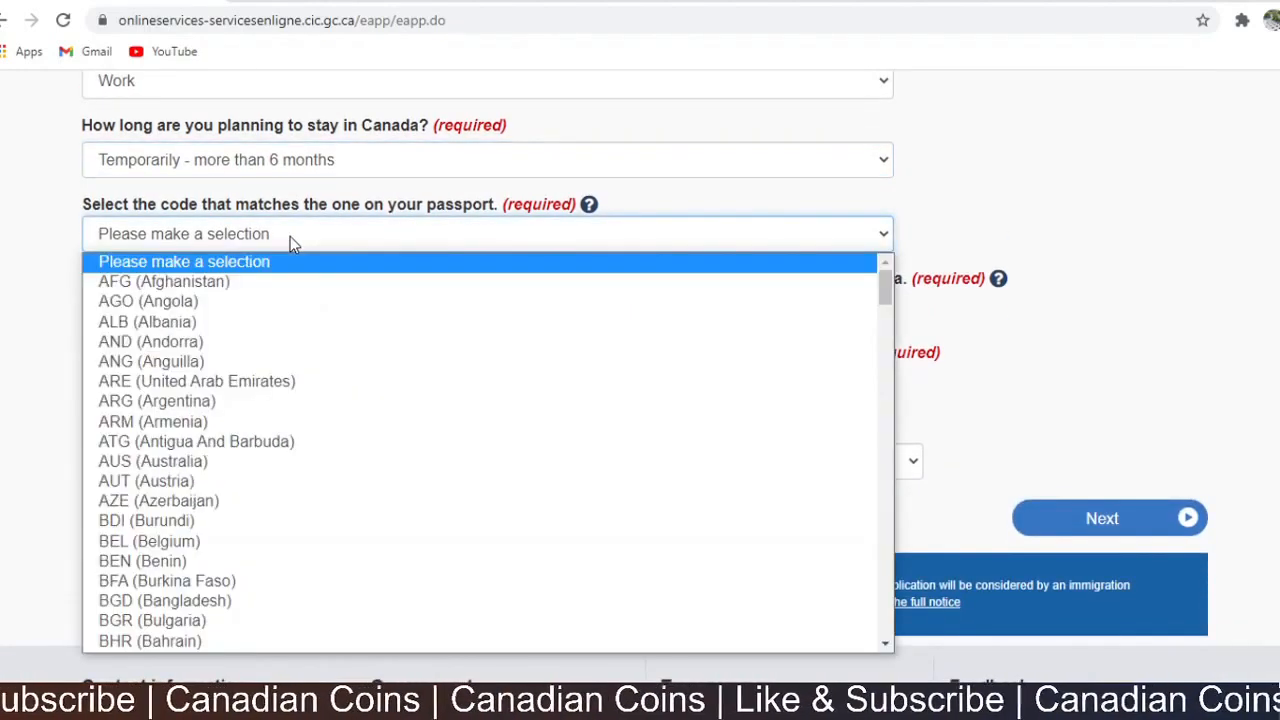
key(i)
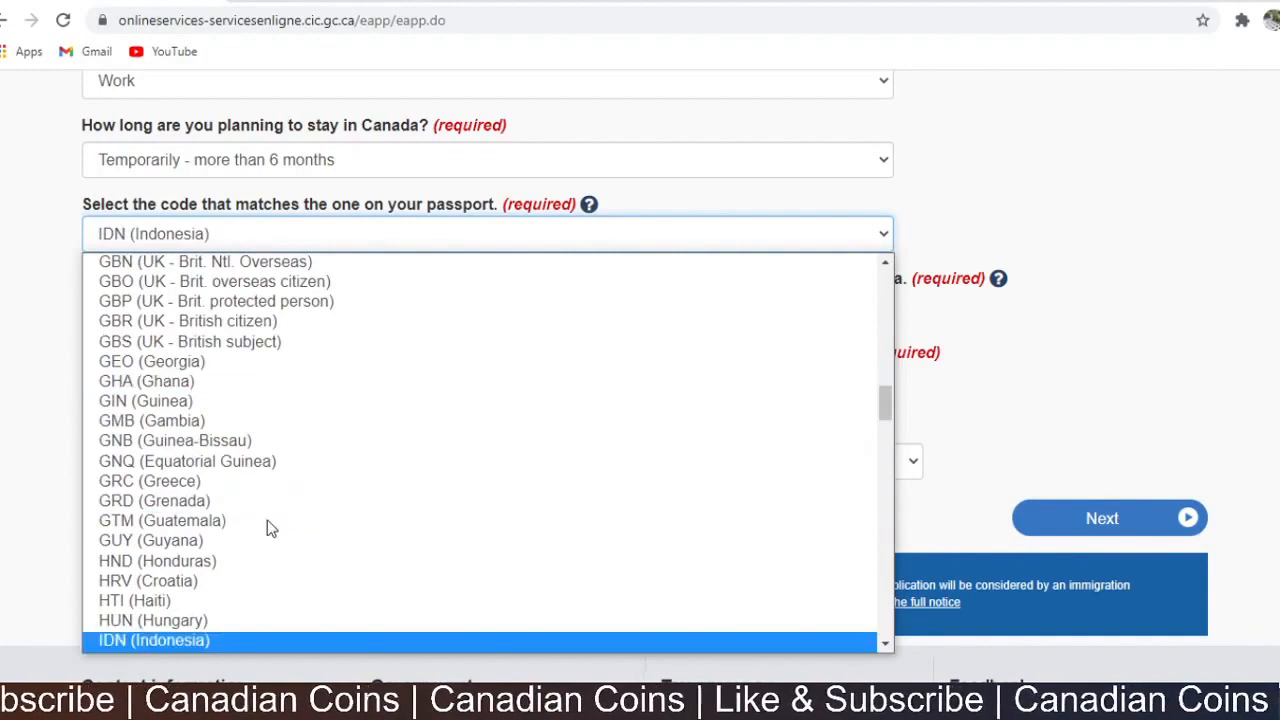
scroll(255, 560, down, 3)
click(192, 462)
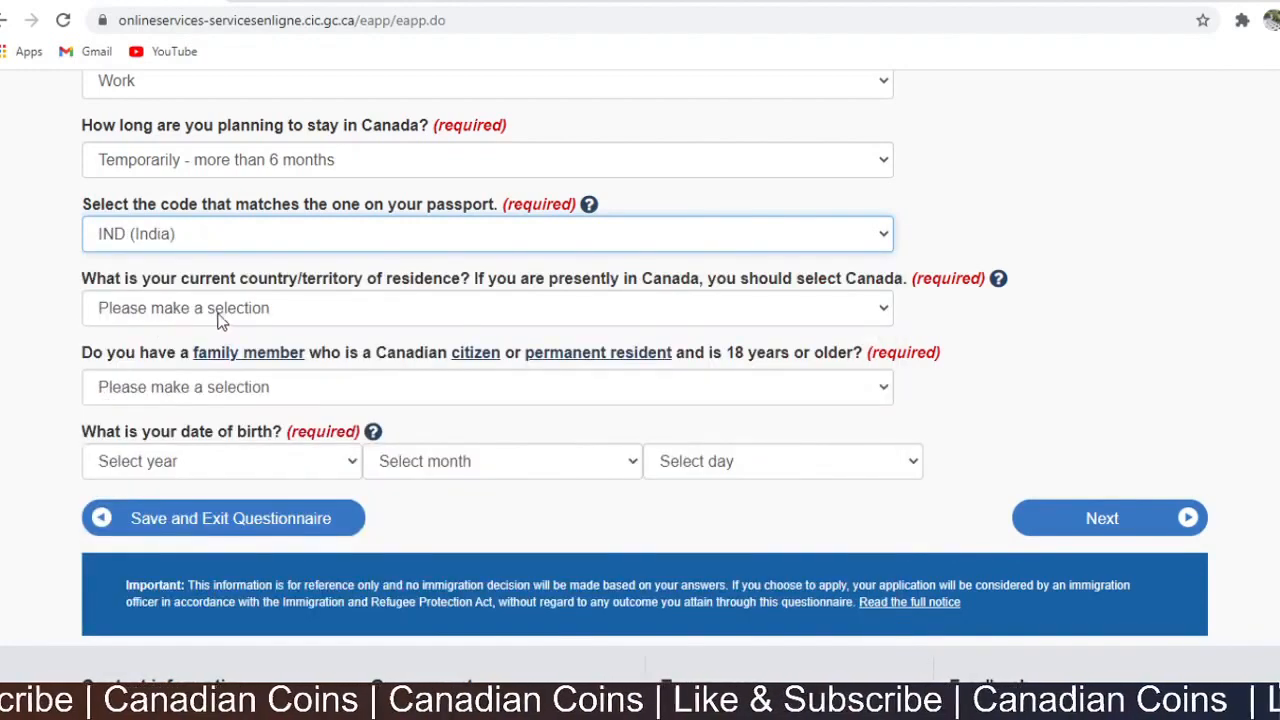
- Set the current country/territory of residence to India
click(333, 308)
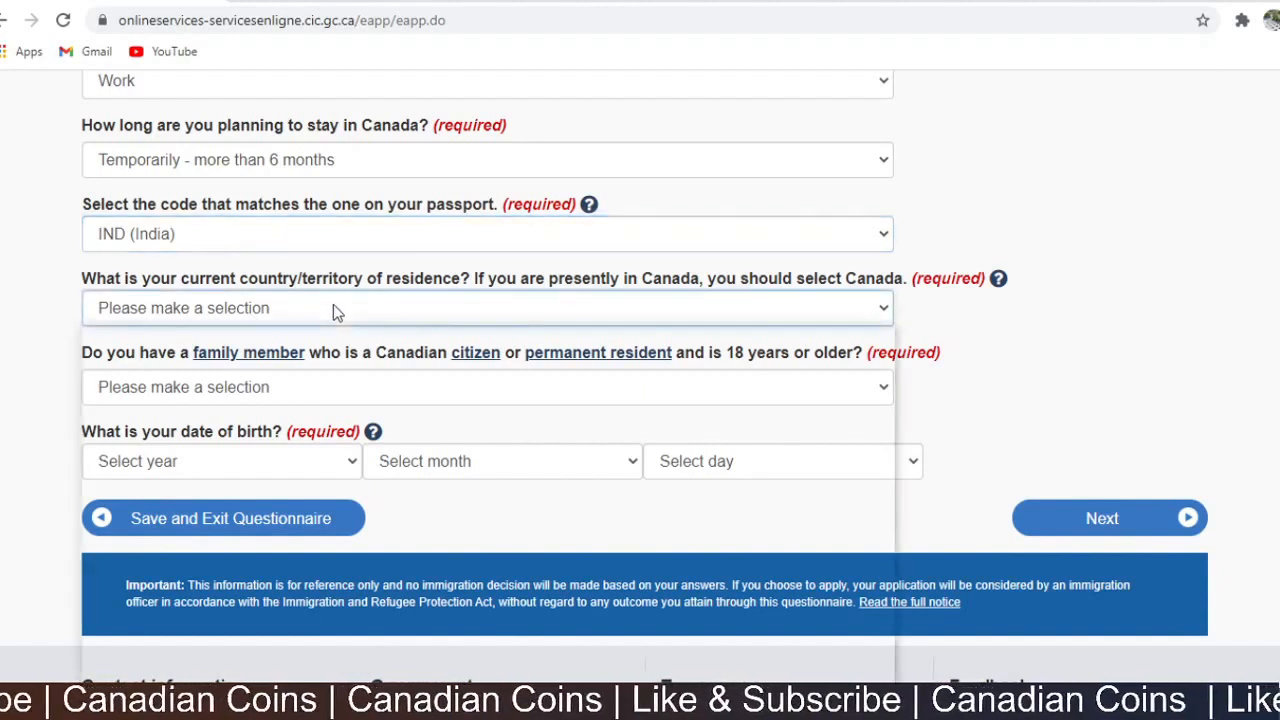
key(i)
scroll(264, 486, up, 1)
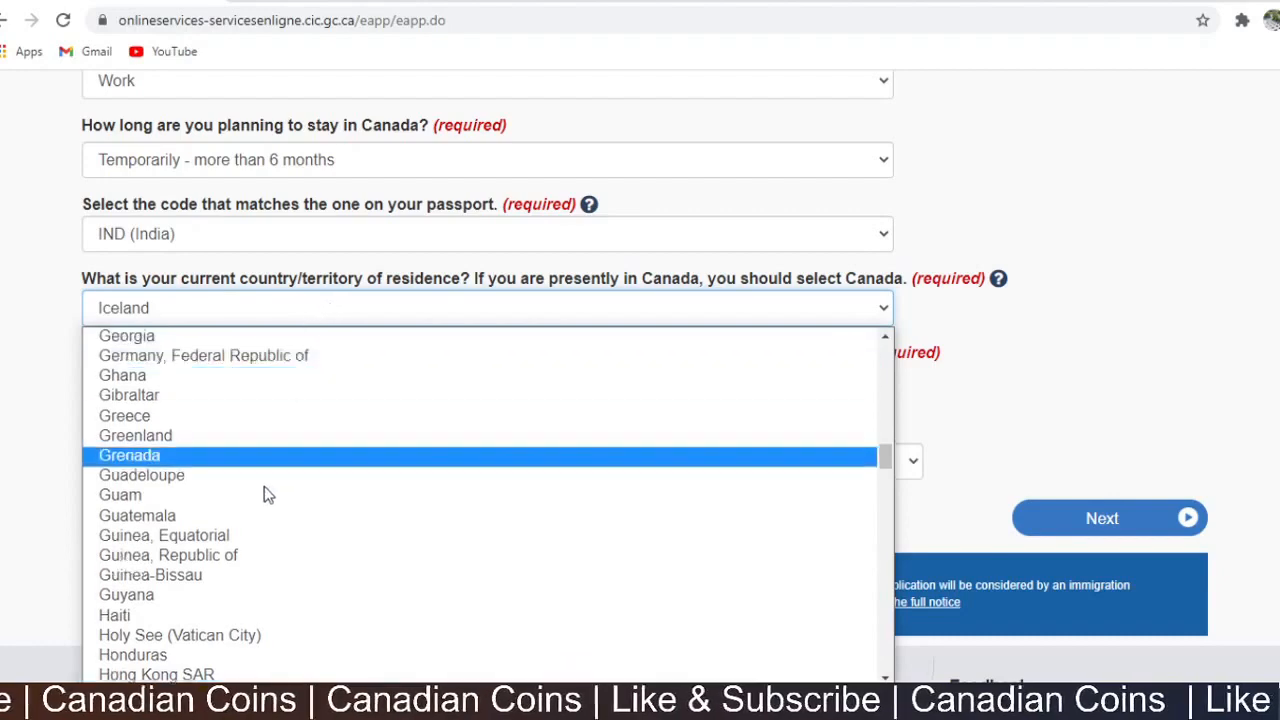
scroll(250, 520, down, 3)
click(229, 537)
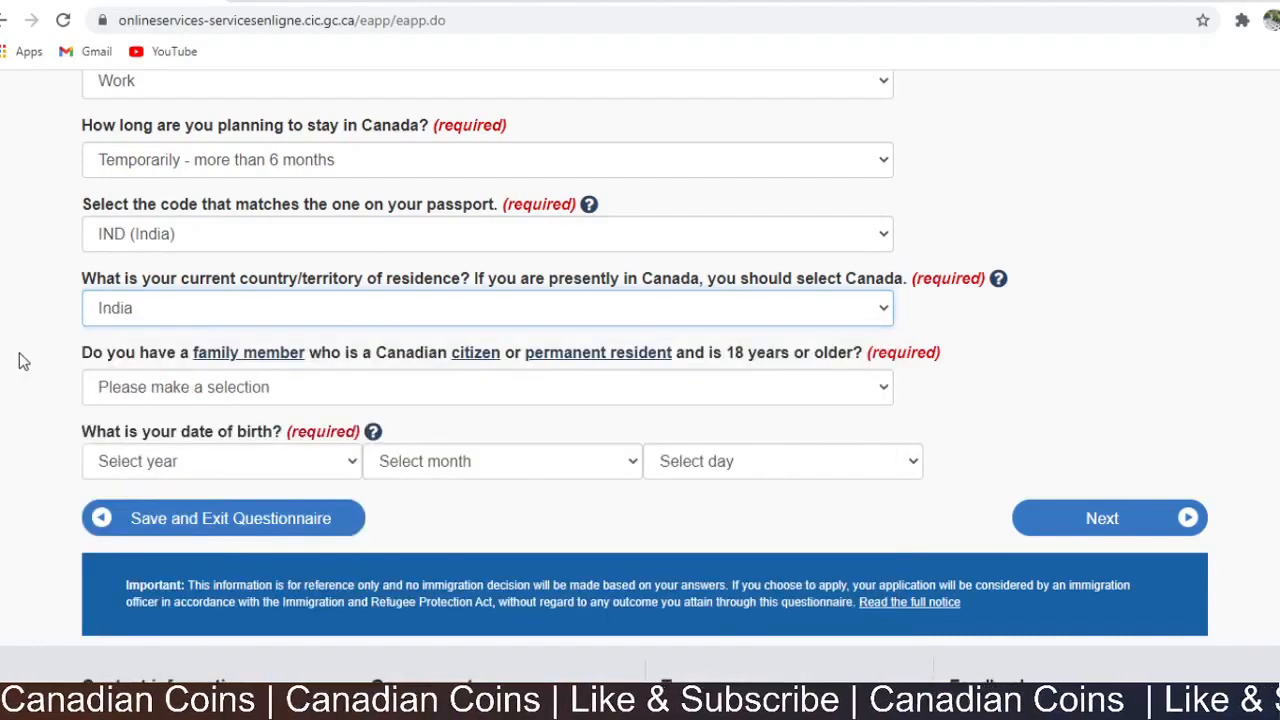
- Answer No to having a family member who is an adult Canadian citizen or permanent resident
scroll(19, 352, up, 3)
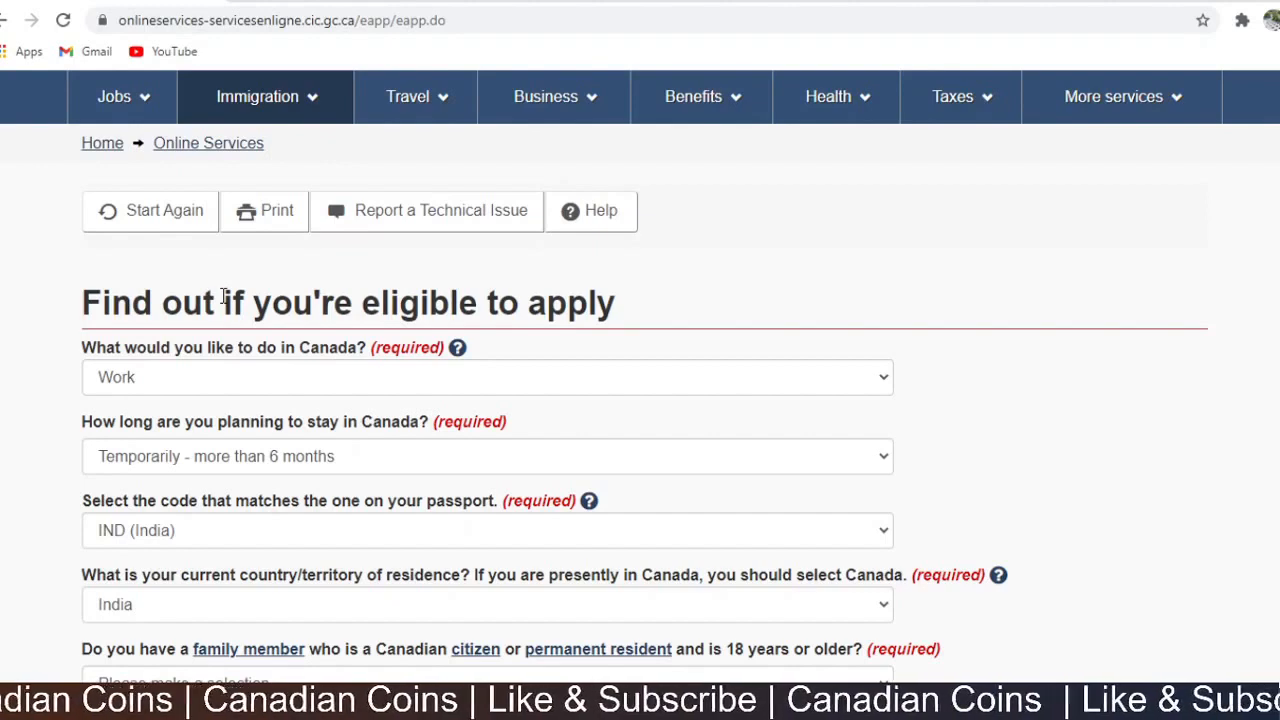
scroll(223, 300, down, 4)
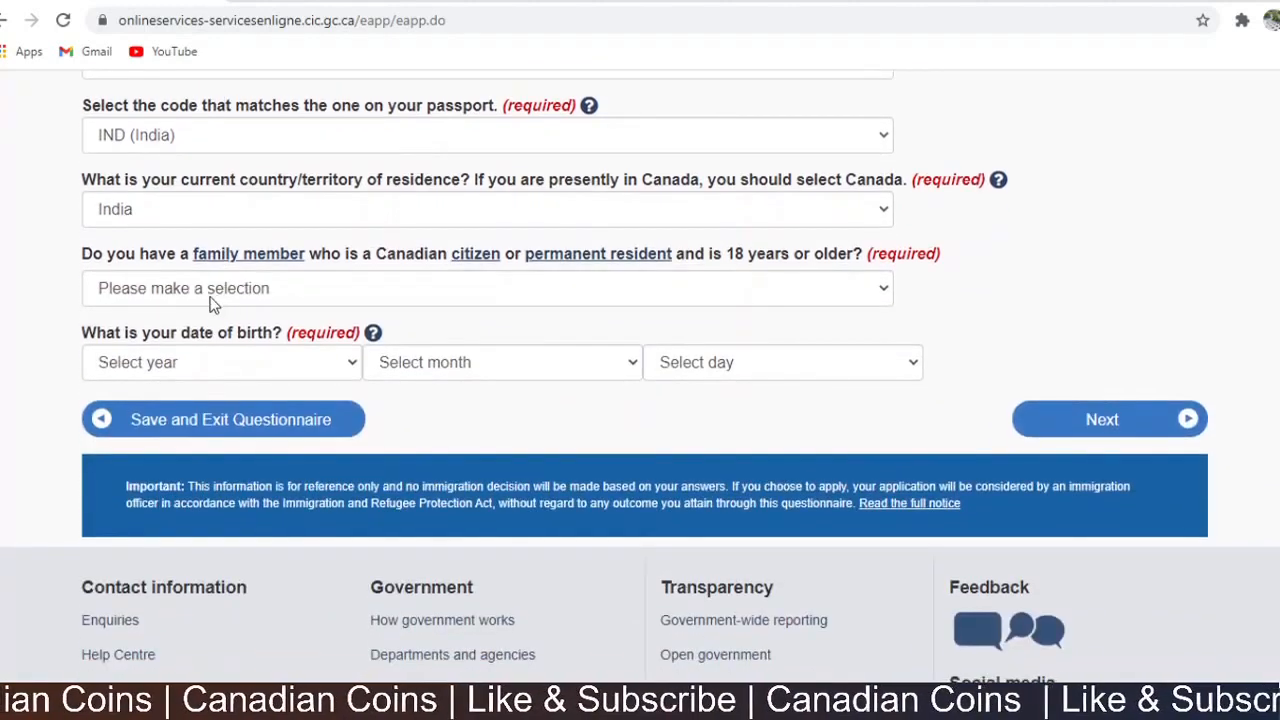
click(413, 287)
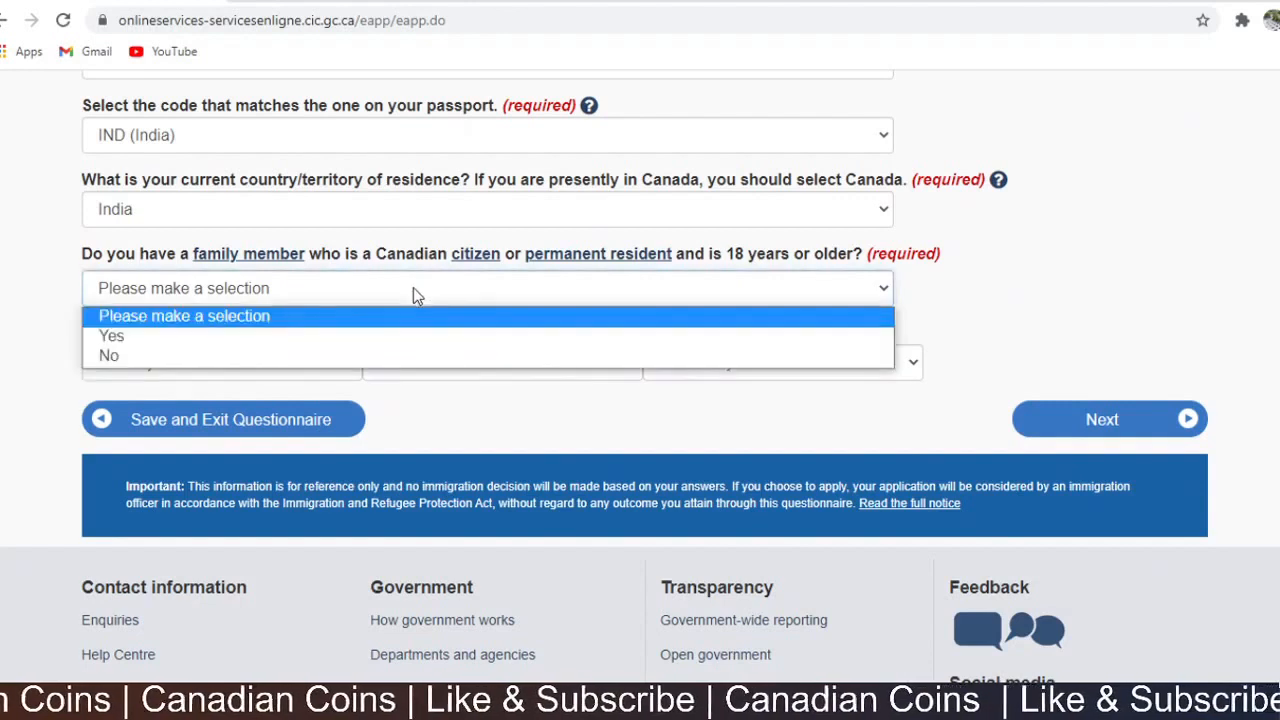
click(321, 356)
- Fill in the applicant's year, month and day of birth and continue to the next page of eligibility questions
click(220, 377)
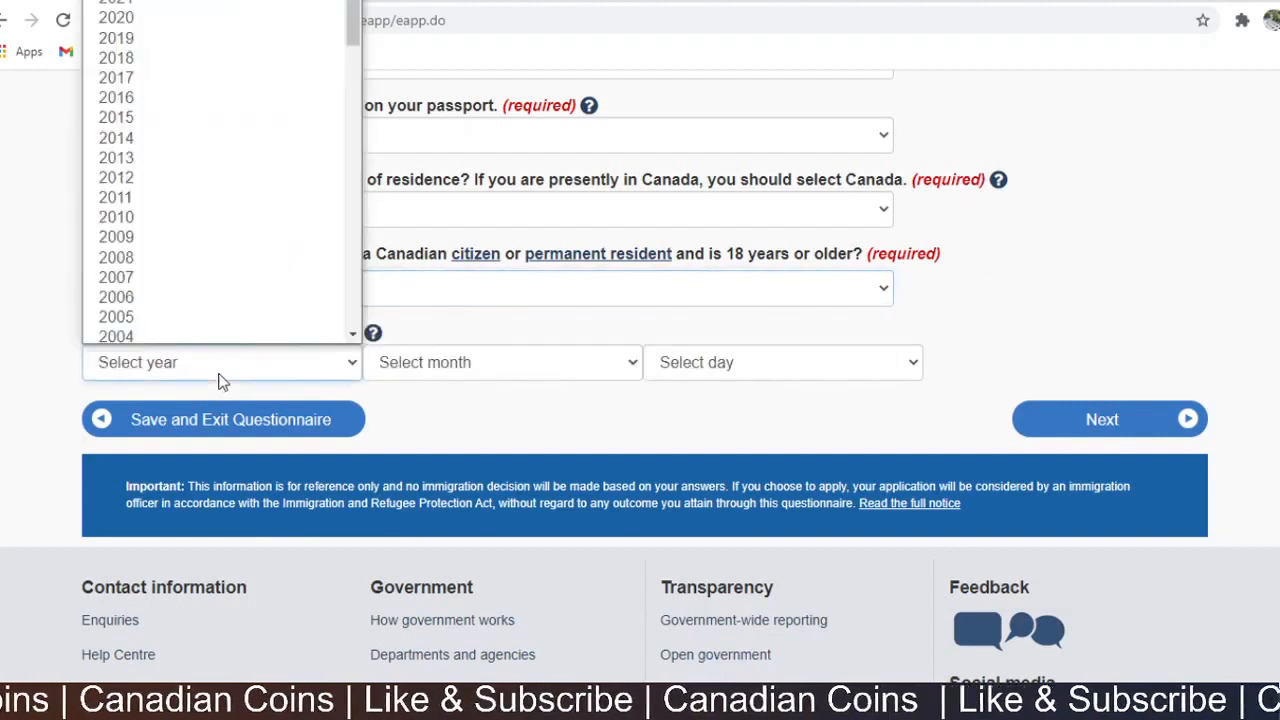
scroll(206, 314, down, 8)
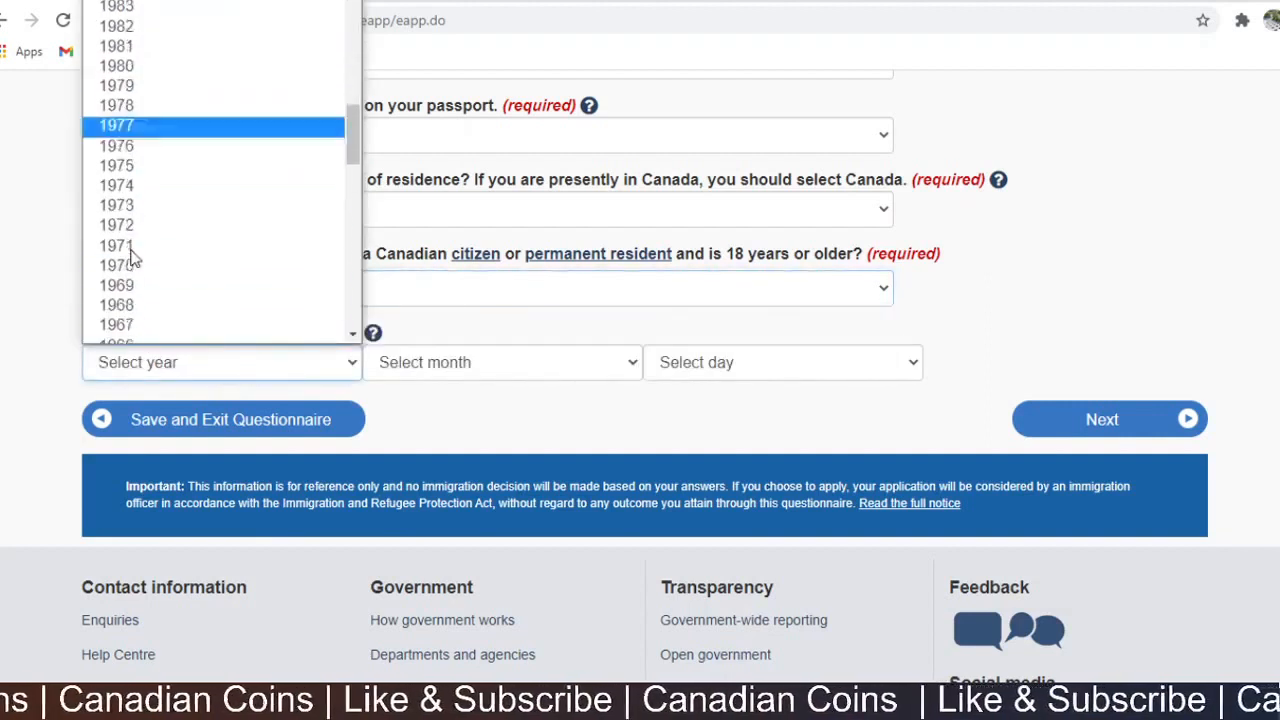
scroll(133, 258, down, 3)
scroll(134, 257, down, 4)
scroll(138, 259, up, 10)
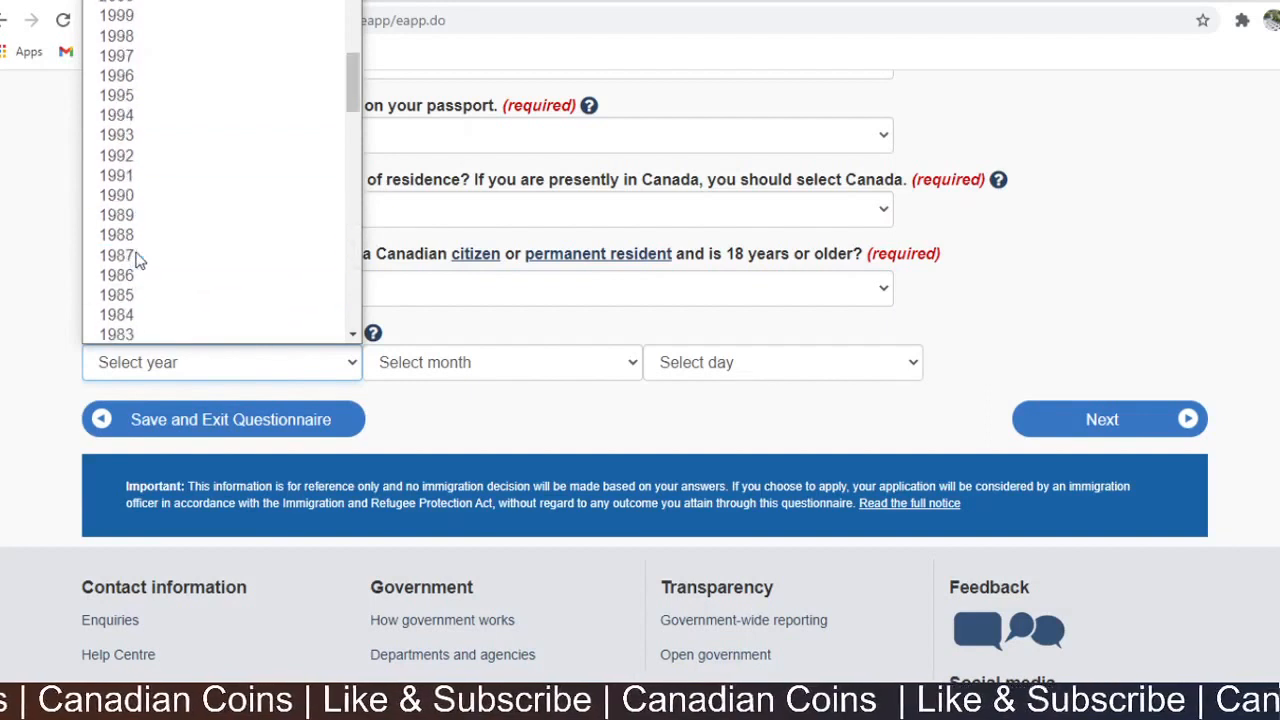
scroll(139, 250, up, 4)
scroll(139, 270, down, 4)
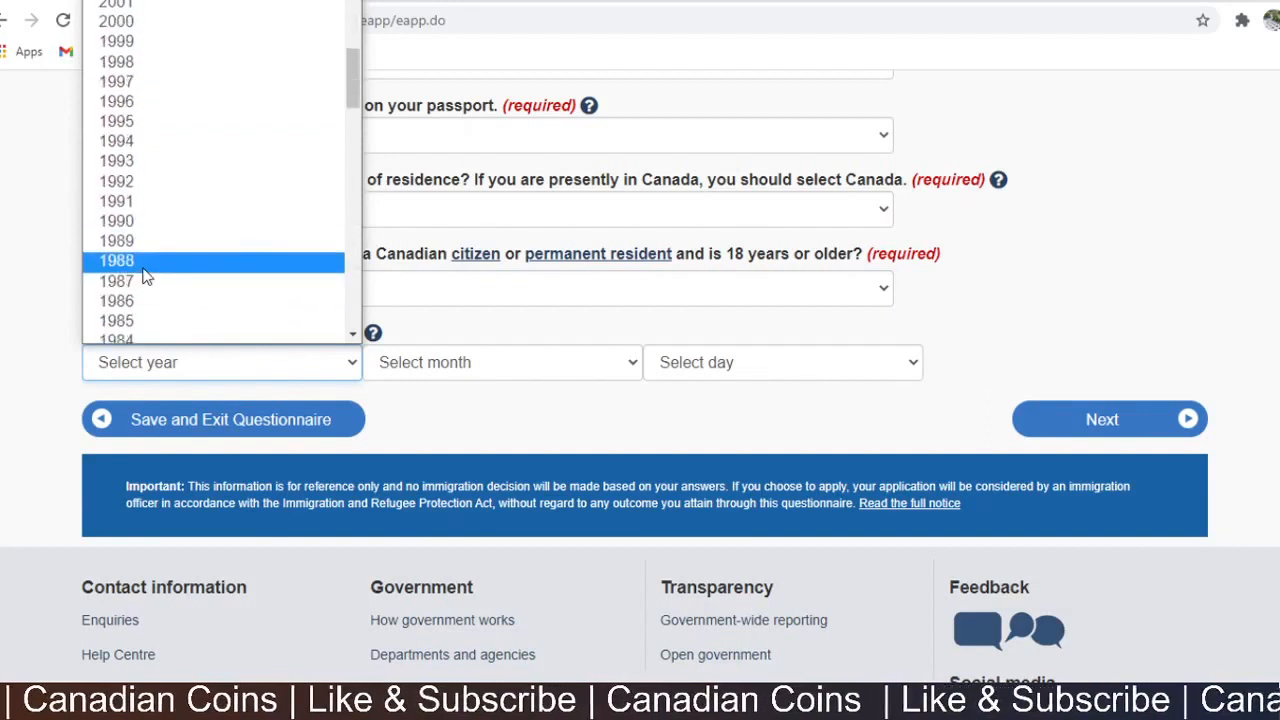
click(141, 190)
click(452, 366)
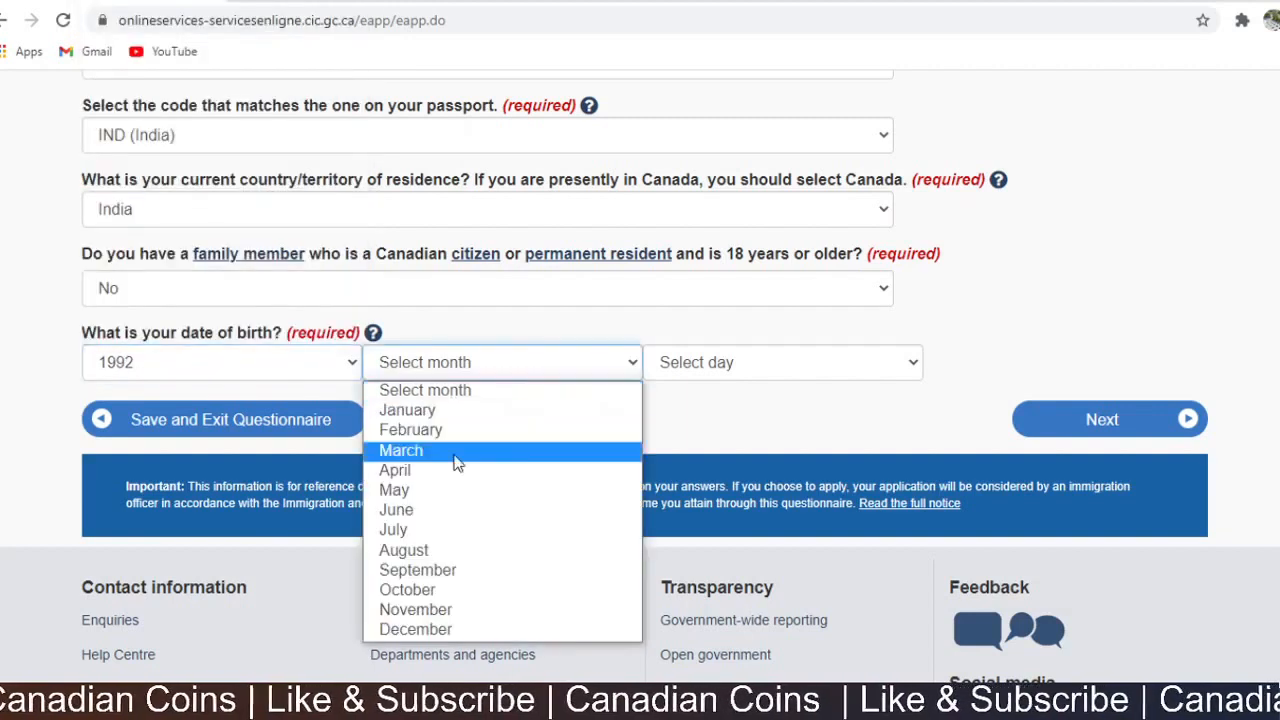
click(446, 533)
click(705, 380)
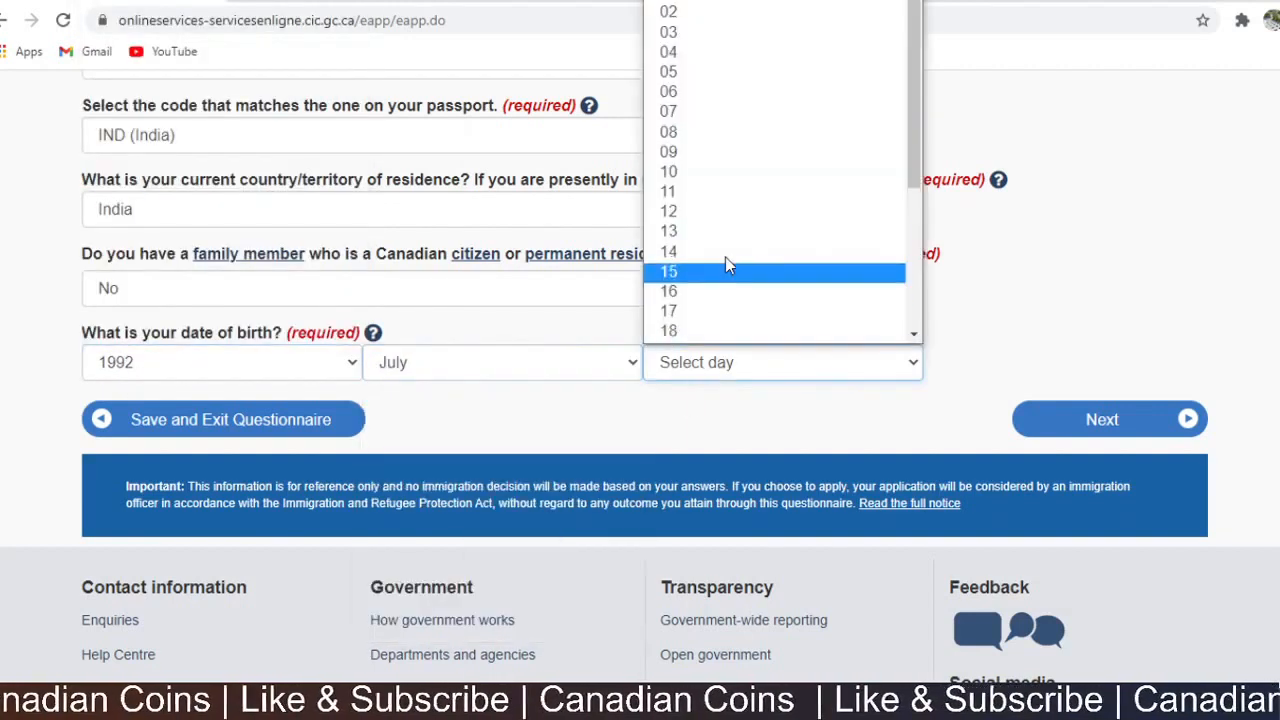
click(731, 262)
click(724, 363)
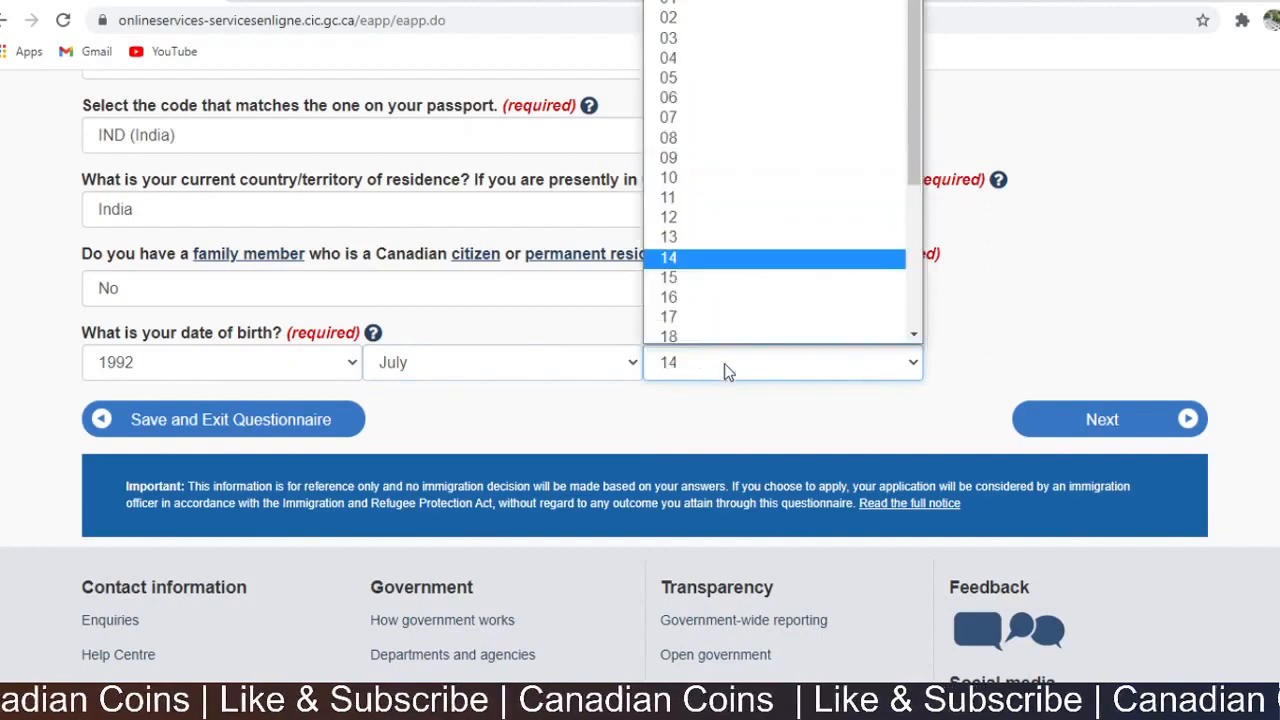
click(702, 272)
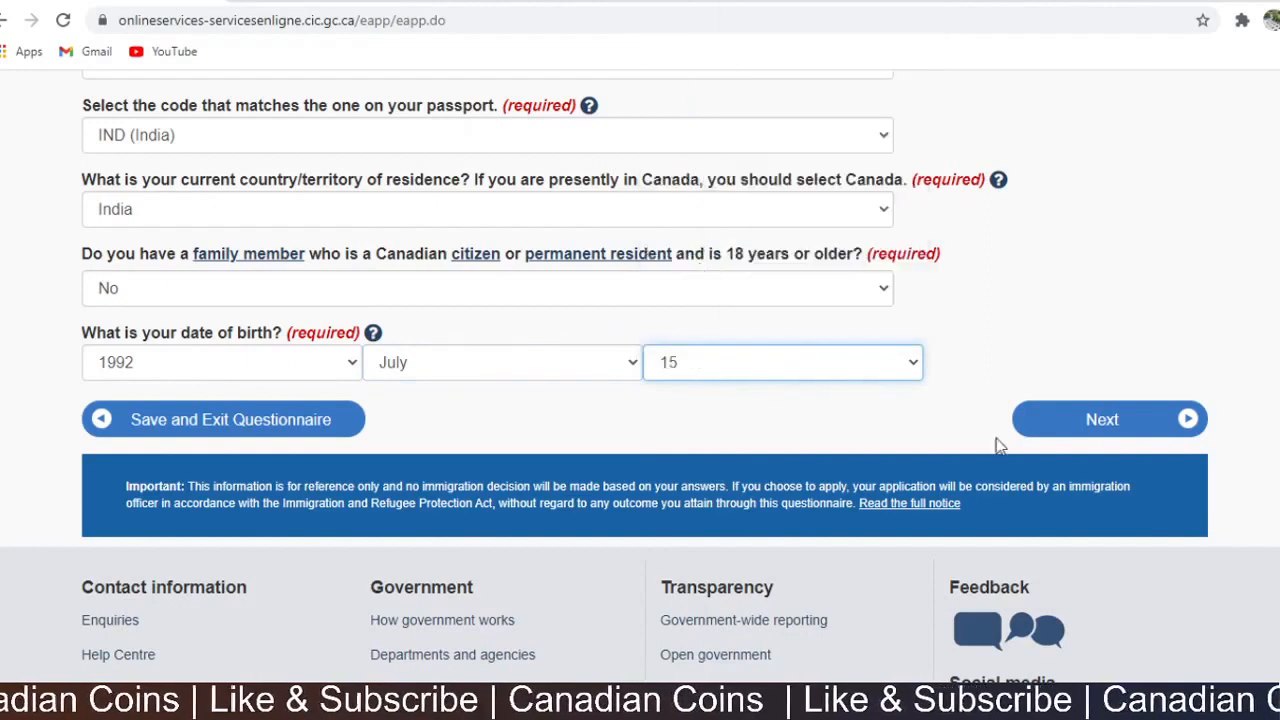
click(1067, 421)
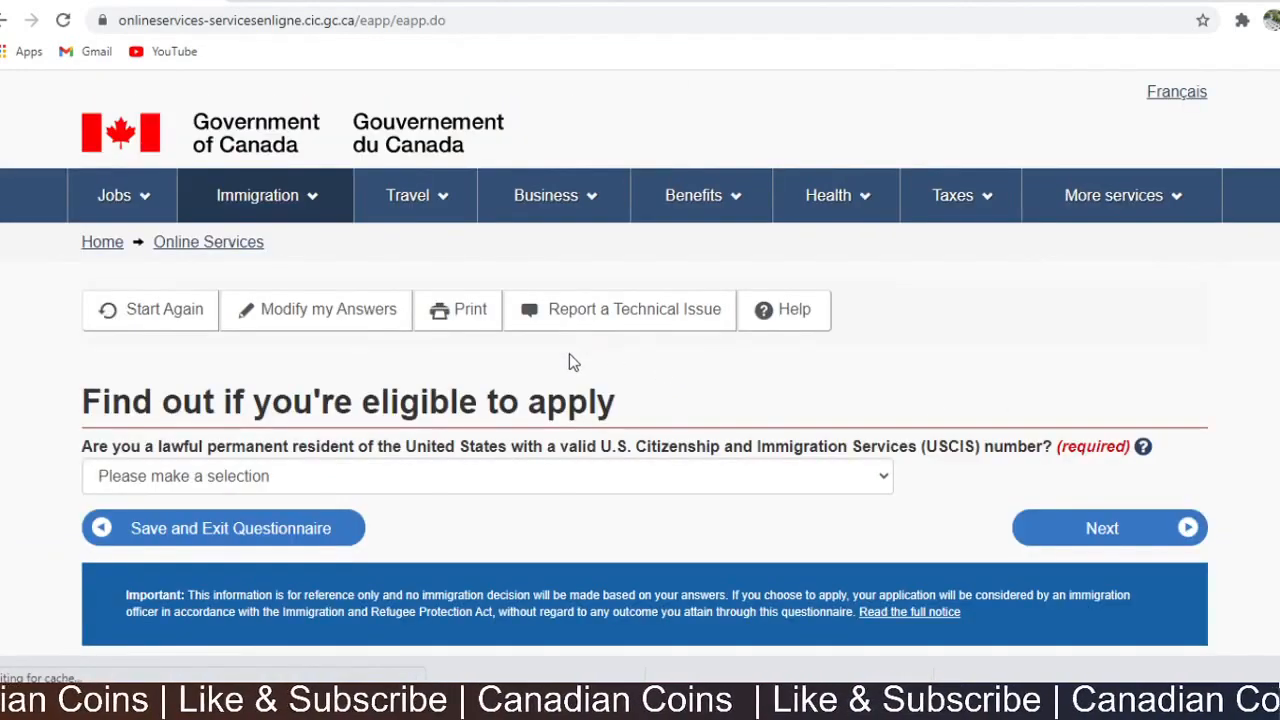
scroll(569, 362, down, 1)
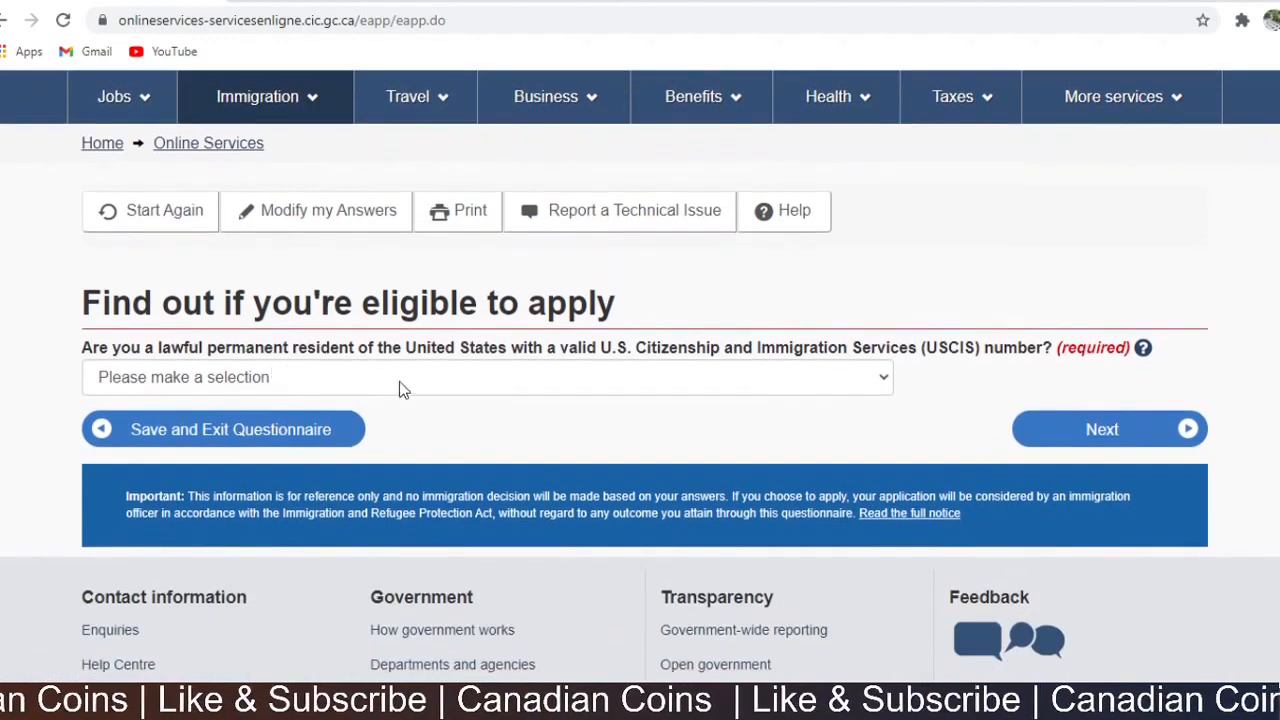
- Answer No to being a lawful U.S. permanent resident with a valid USCIS number and continue the questionnaire
click(506, 382)
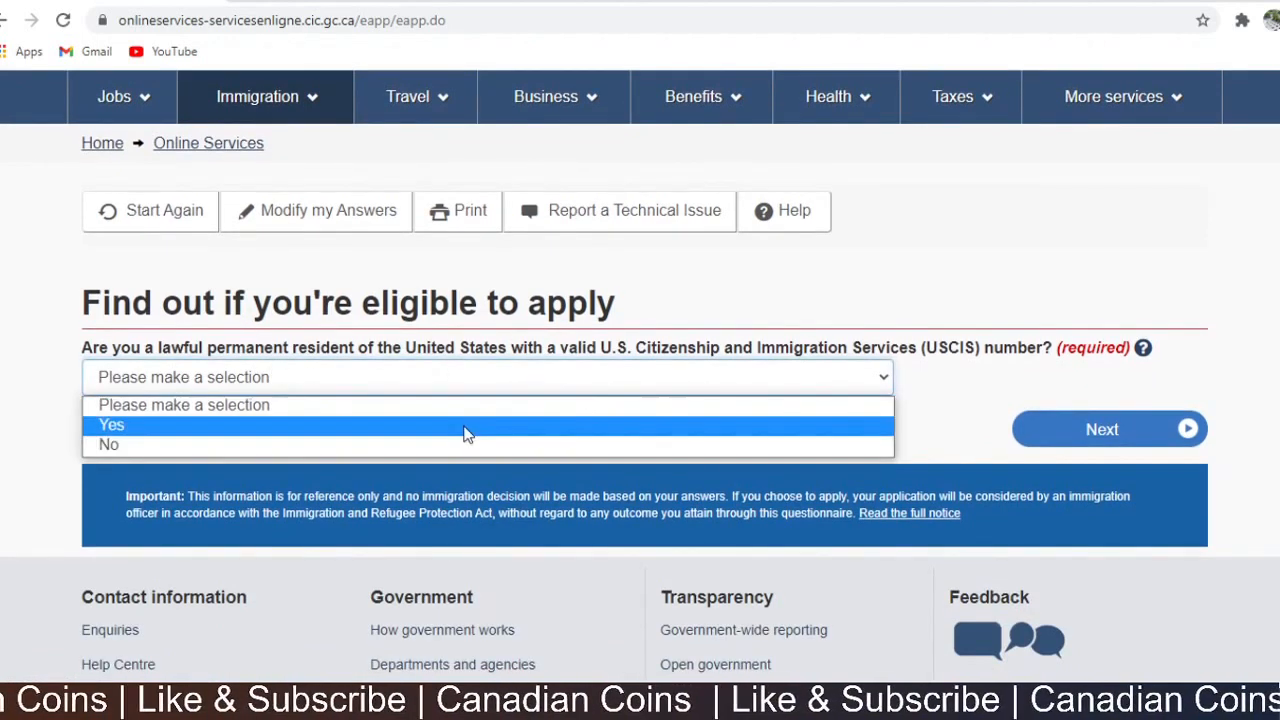
click(480, 443)
click(1072, 440)
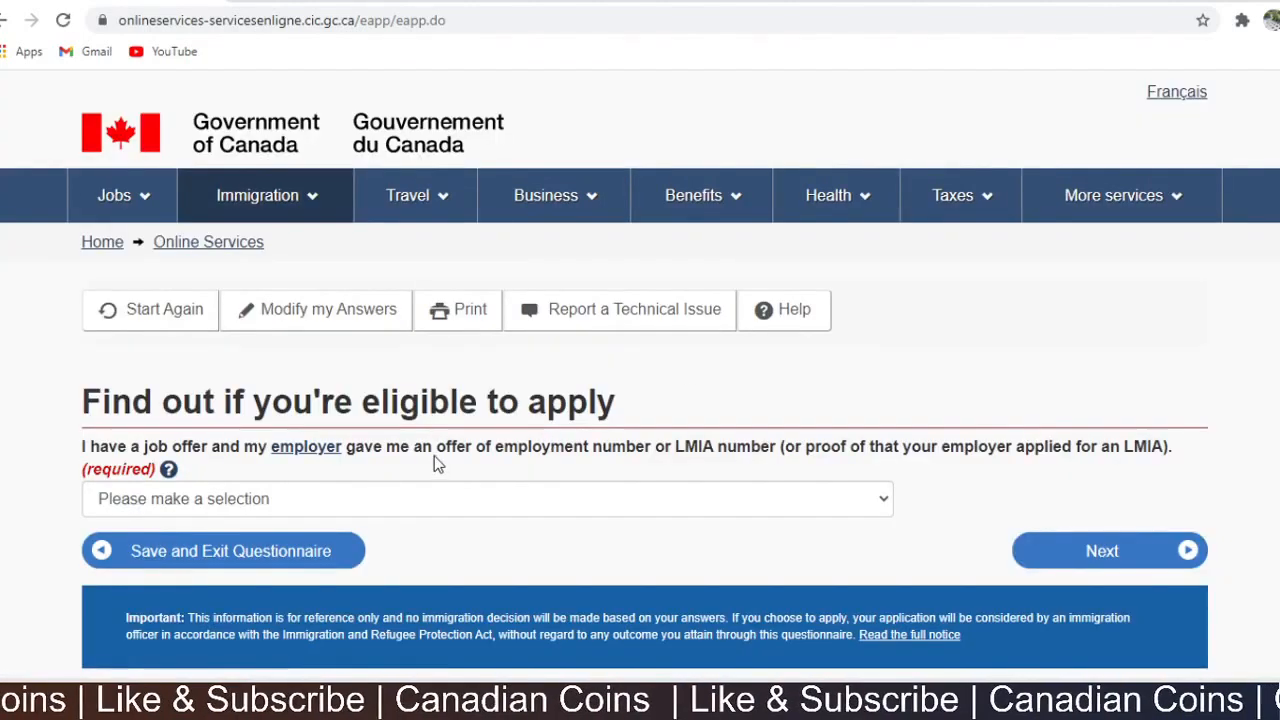
- Answer No to having a job offer with an offer of employment or LMIA number, and continue to the next question
scroll(436, 464, down, 1)
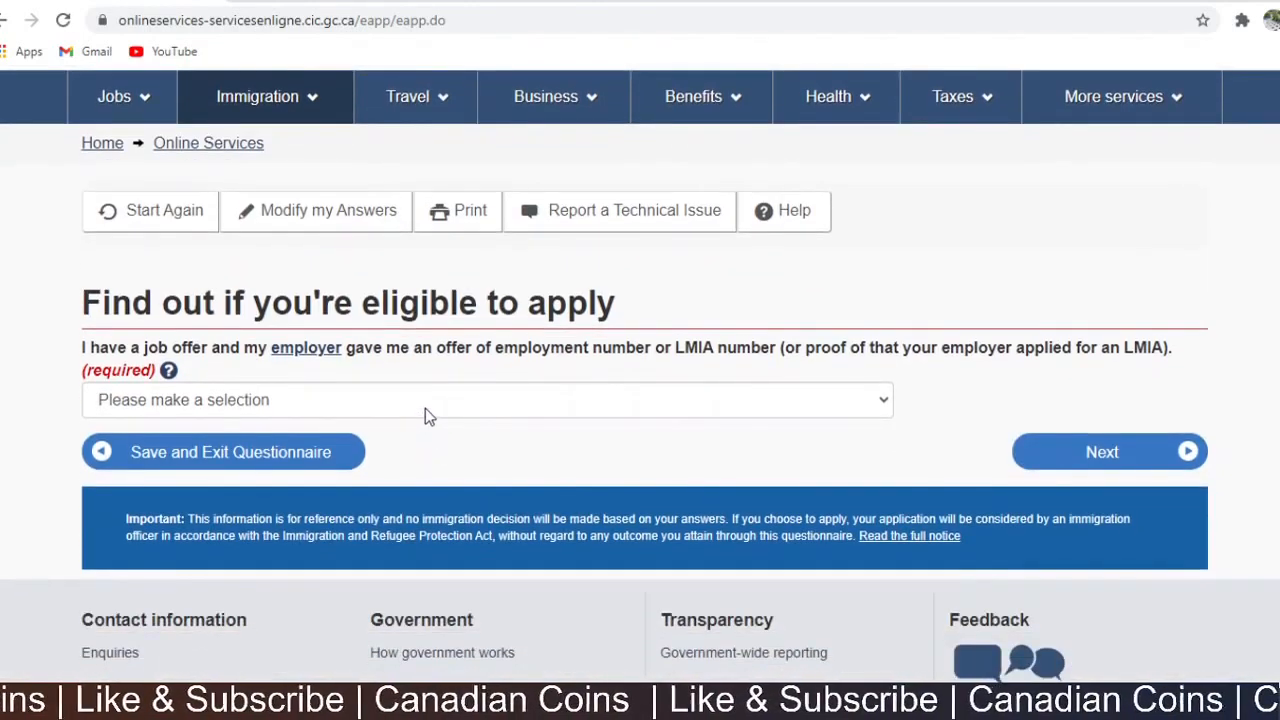
click(465, 400)
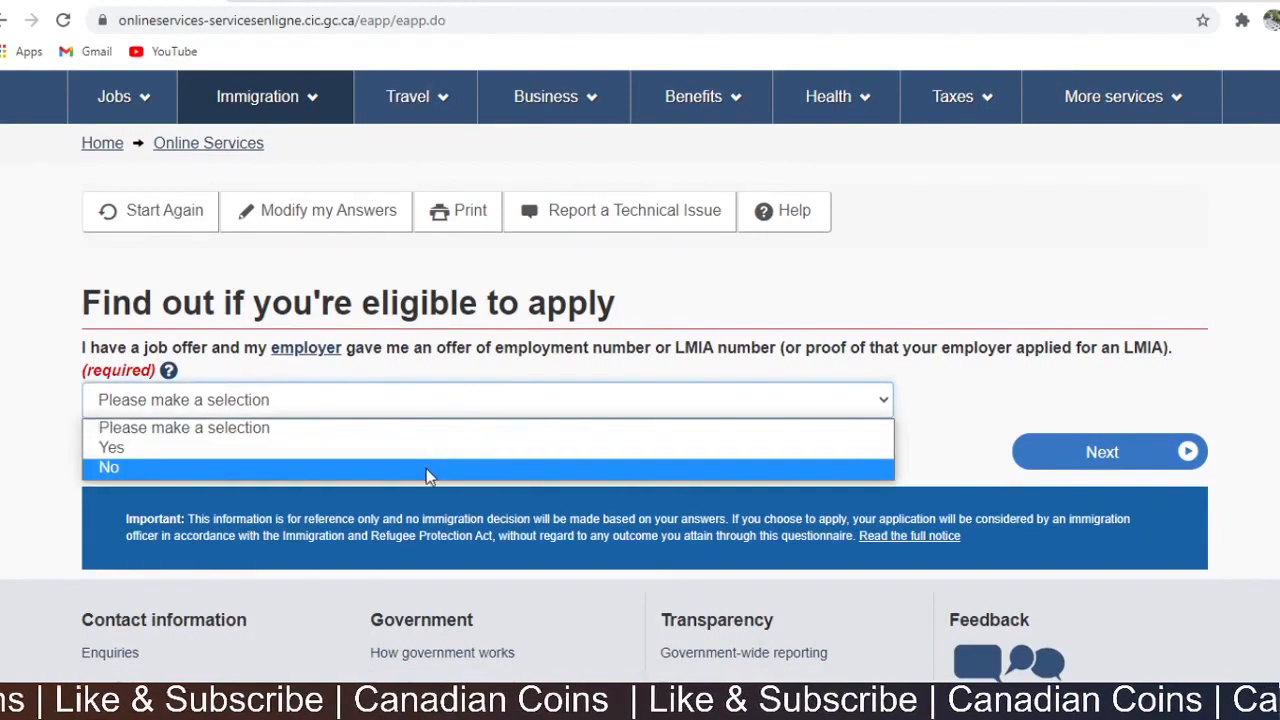
click(430, 468)
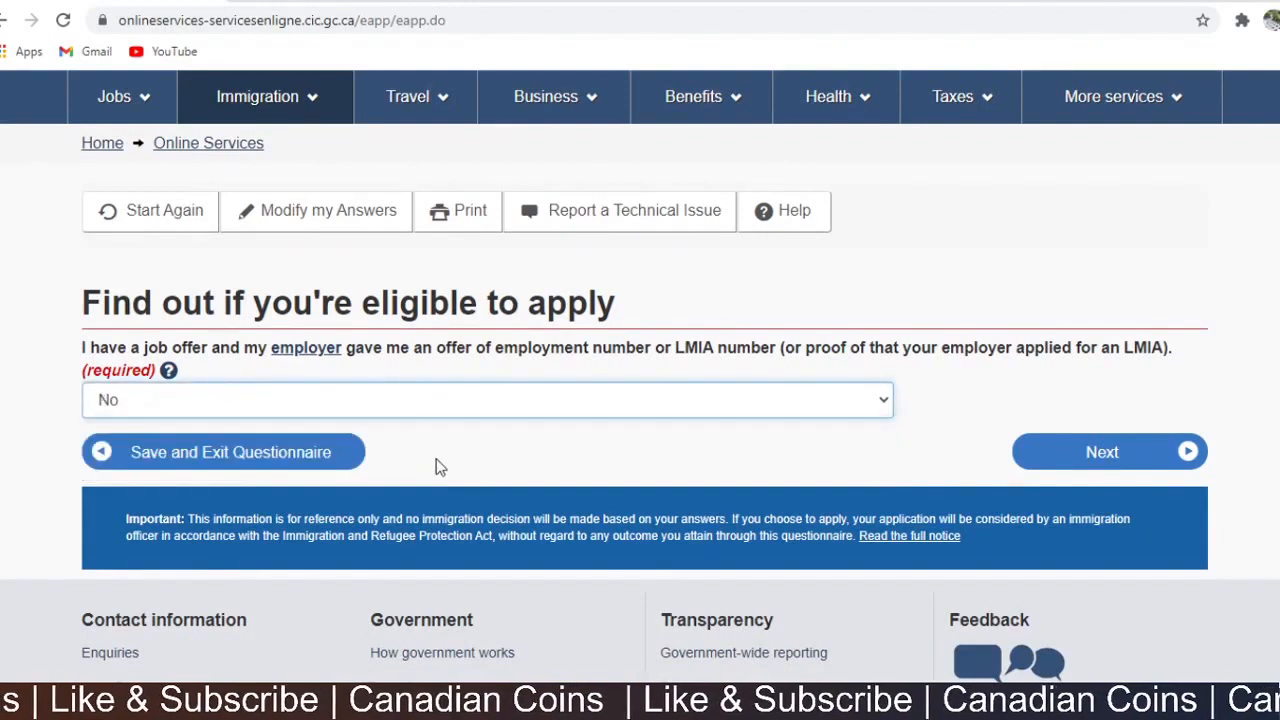
click(1098, 462)
- Review the listed work categories and answer No to planning to work in one of them
scroll(399, 465, down, 3)
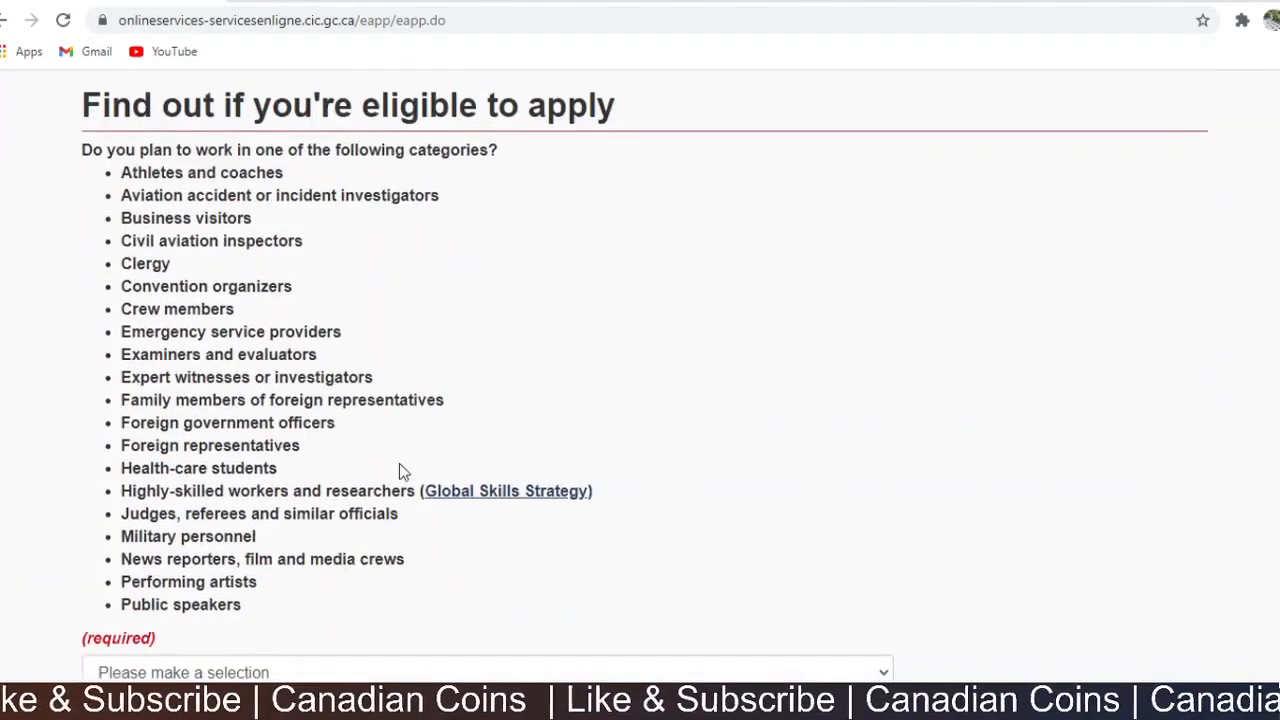
scroll(399, 468, down, 1)
scroll(360, 420, up, 2)
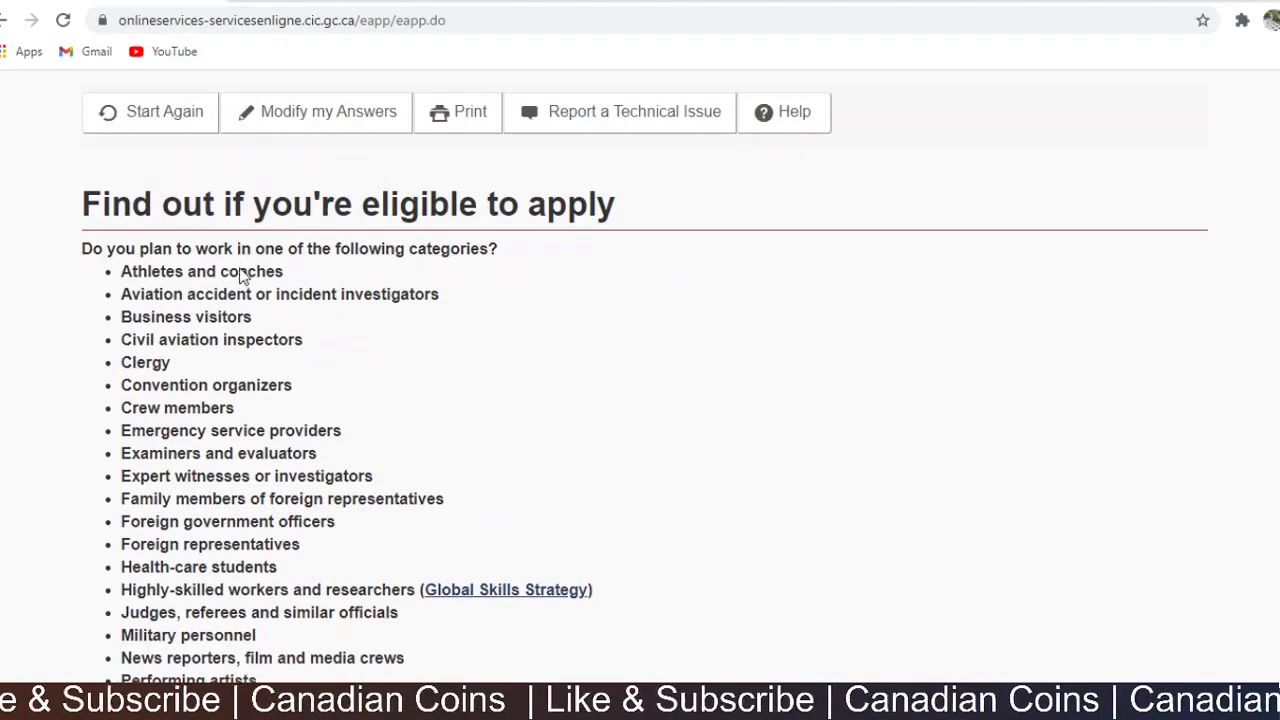
scroll(357, 297, down, 1)
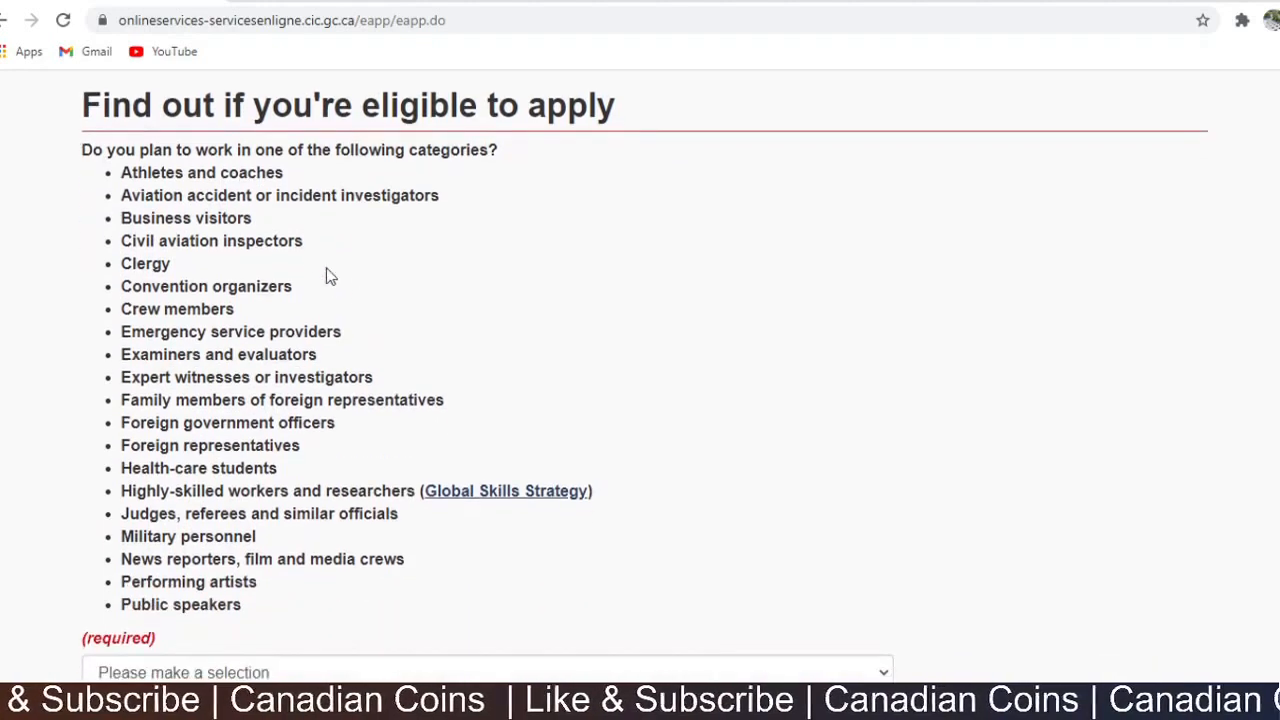
scroll(275, 358, down, 1)
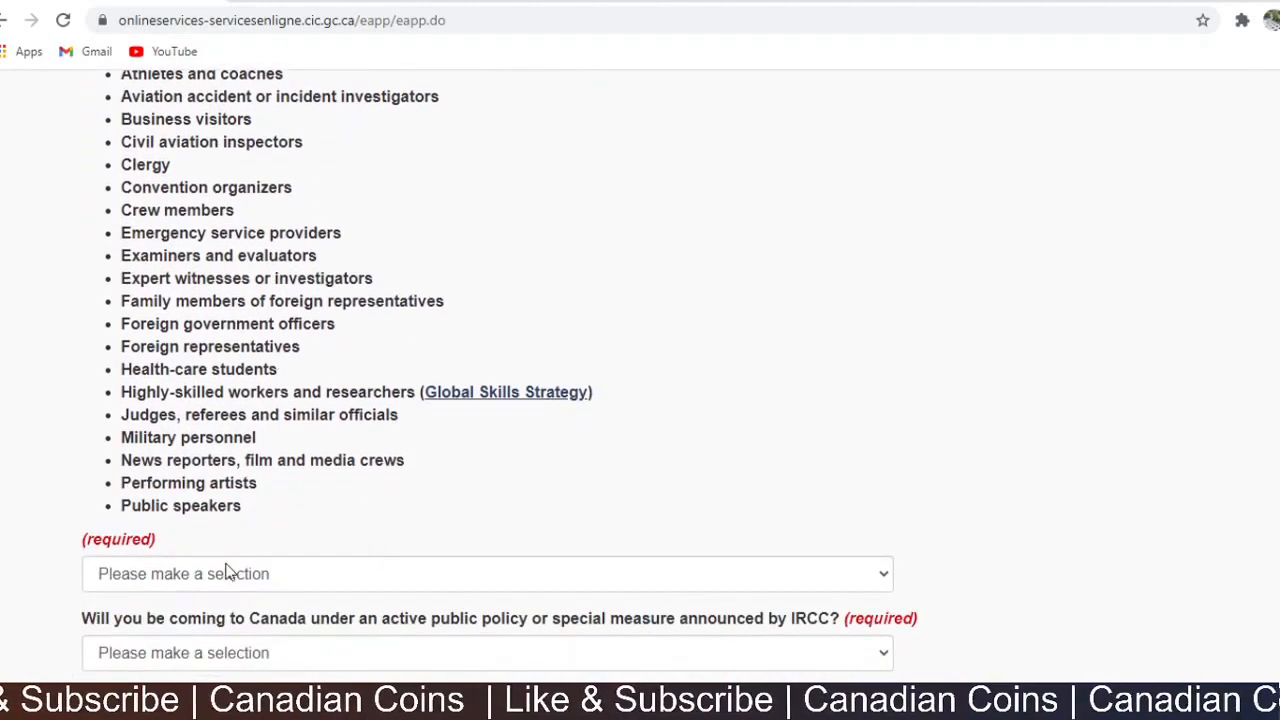
click(226, 572)
scroll(240, 560, down, 2)
click(205, 380)
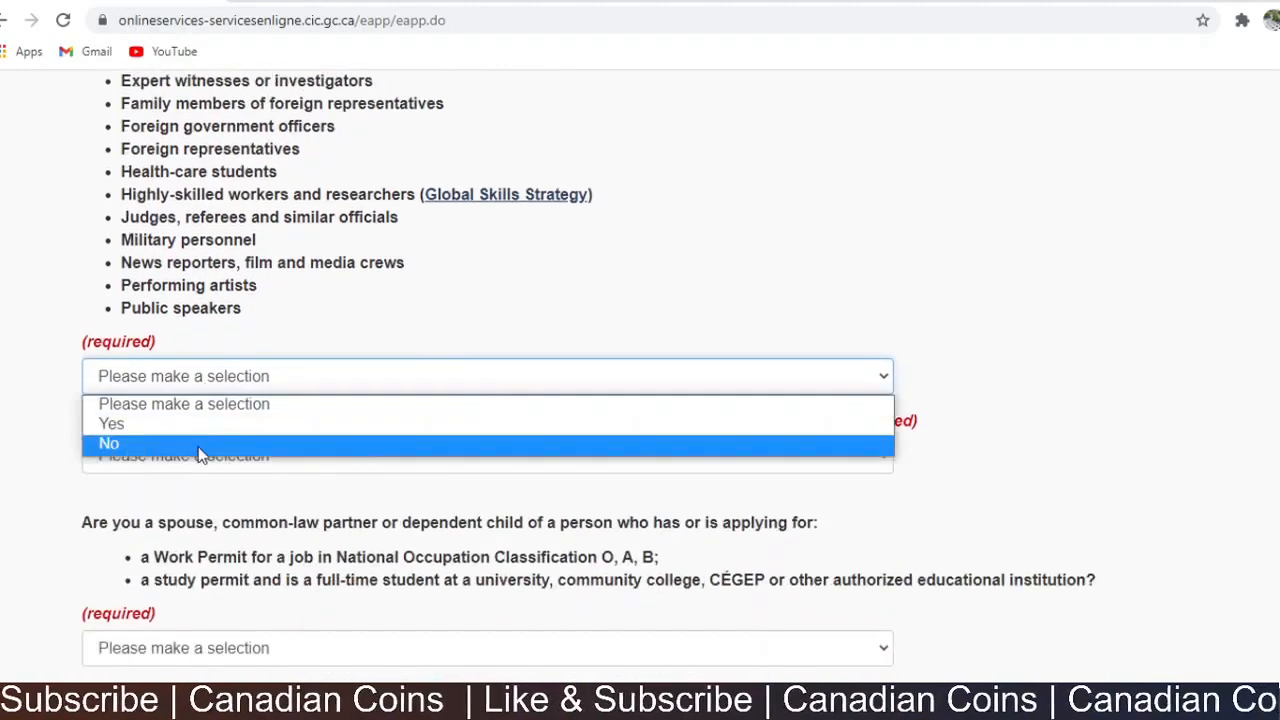
click(200, 445)
- Answer No to coming under an active public policy, and Yes to being a spouse, partner or dependent child of a permit holder or applicant
scroll(205, 450, down, 2)
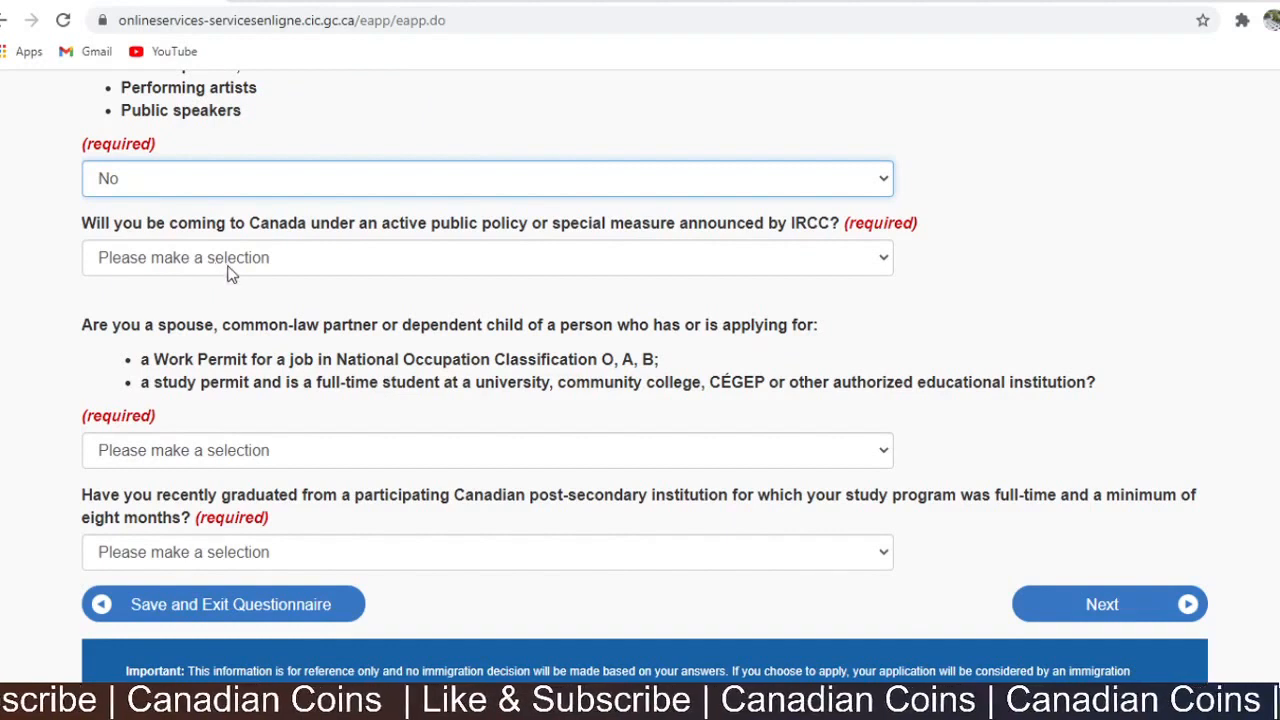
click(229, 268)
click(213, 333)
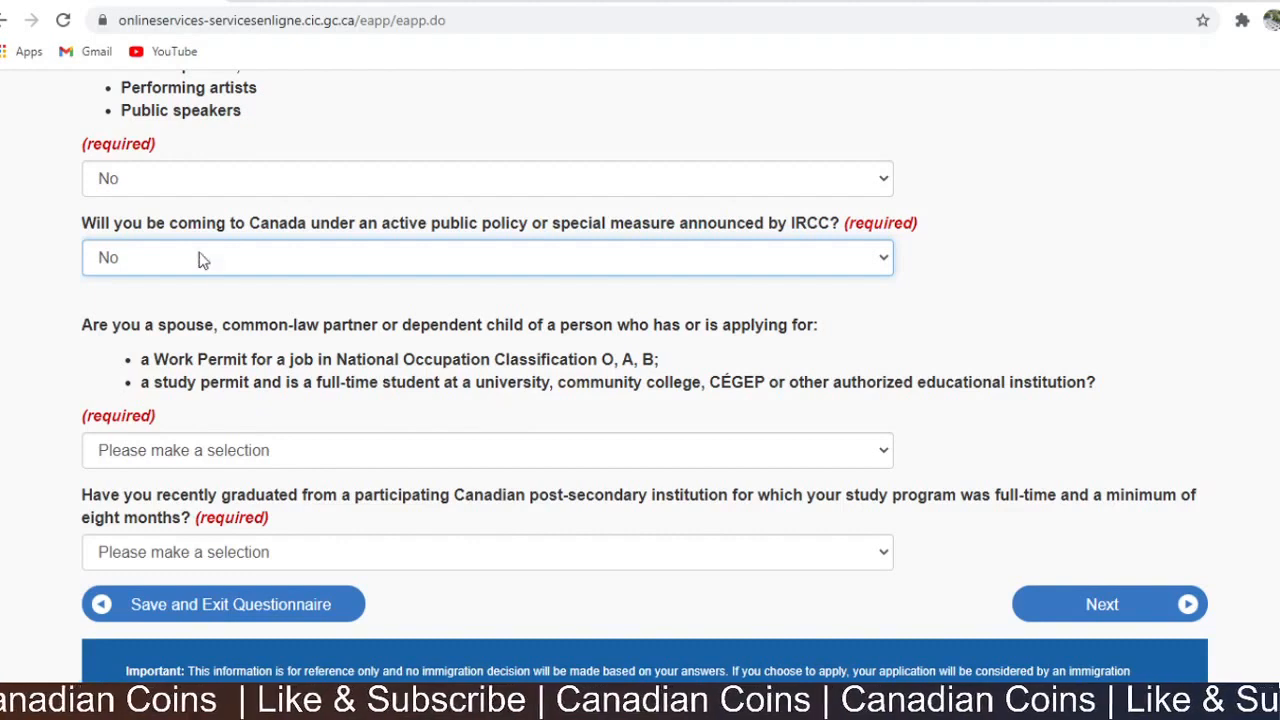
click(252, 455)
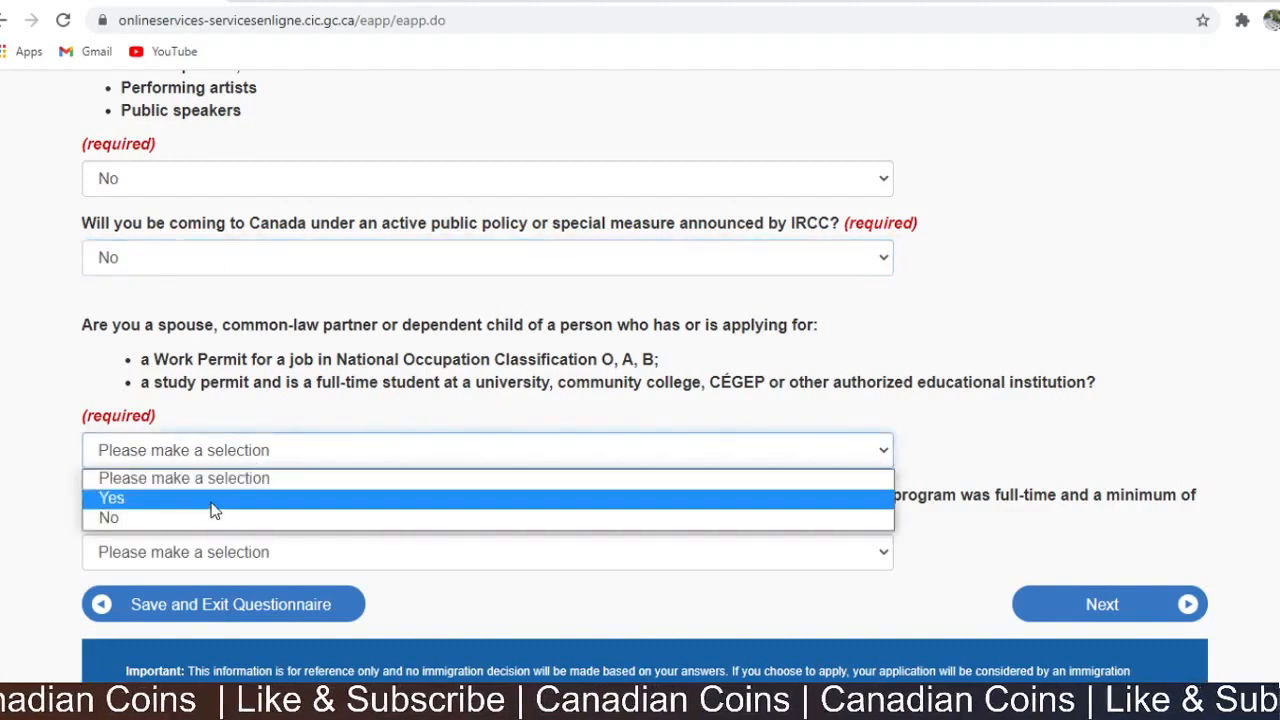
click(212, 505)
- Answer No to having recently graduated from a participating Canadian post-secondary institution and continue to the next page
scroll(212, 495, down, 1)
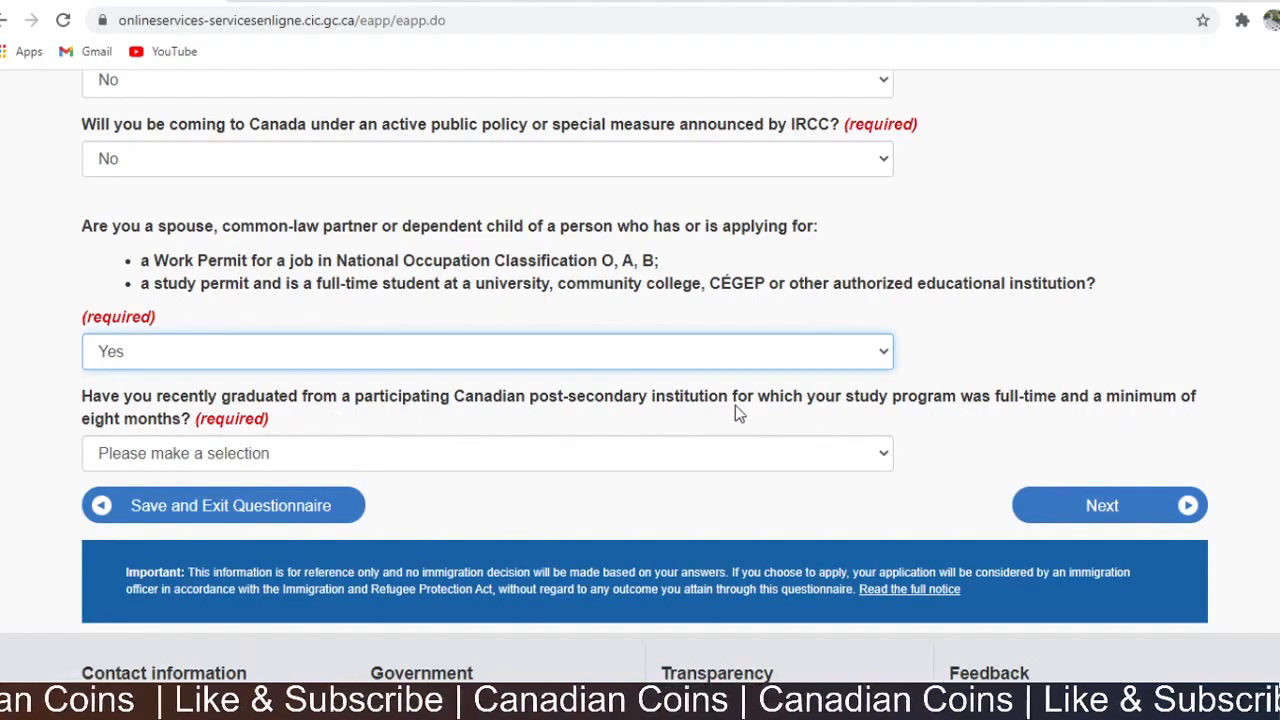
click(408, 453)
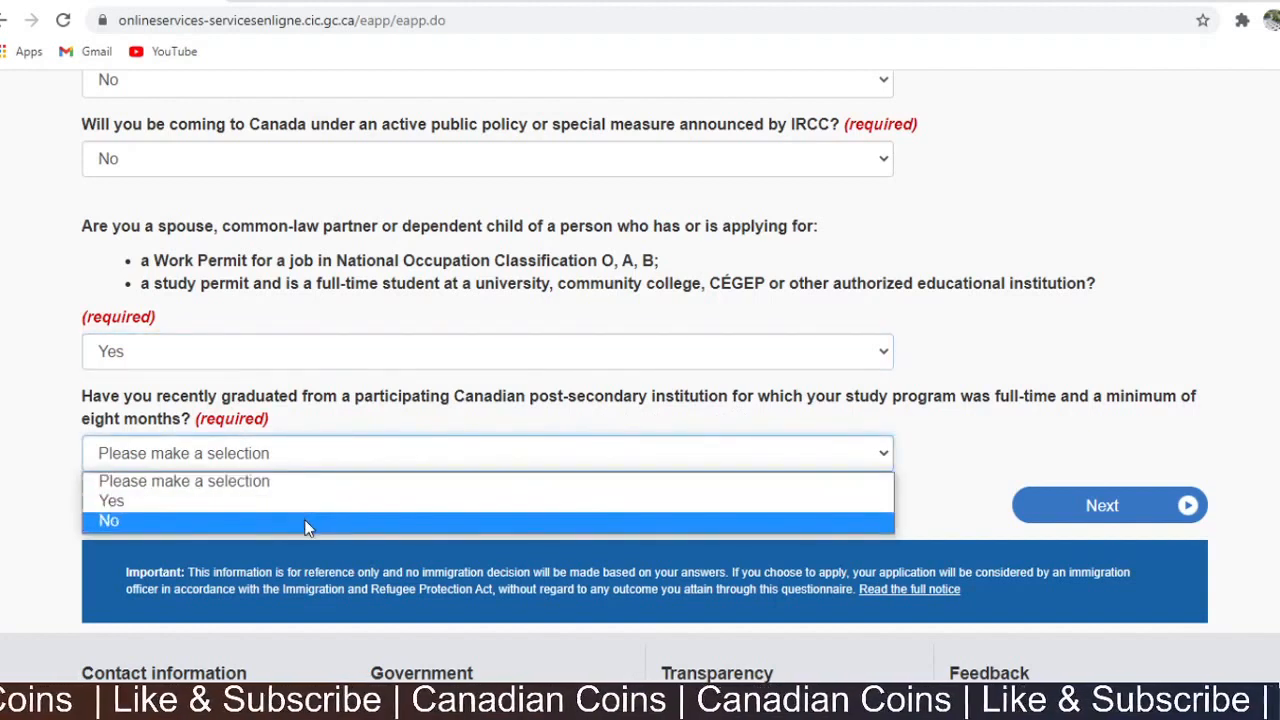
click(304, 521)
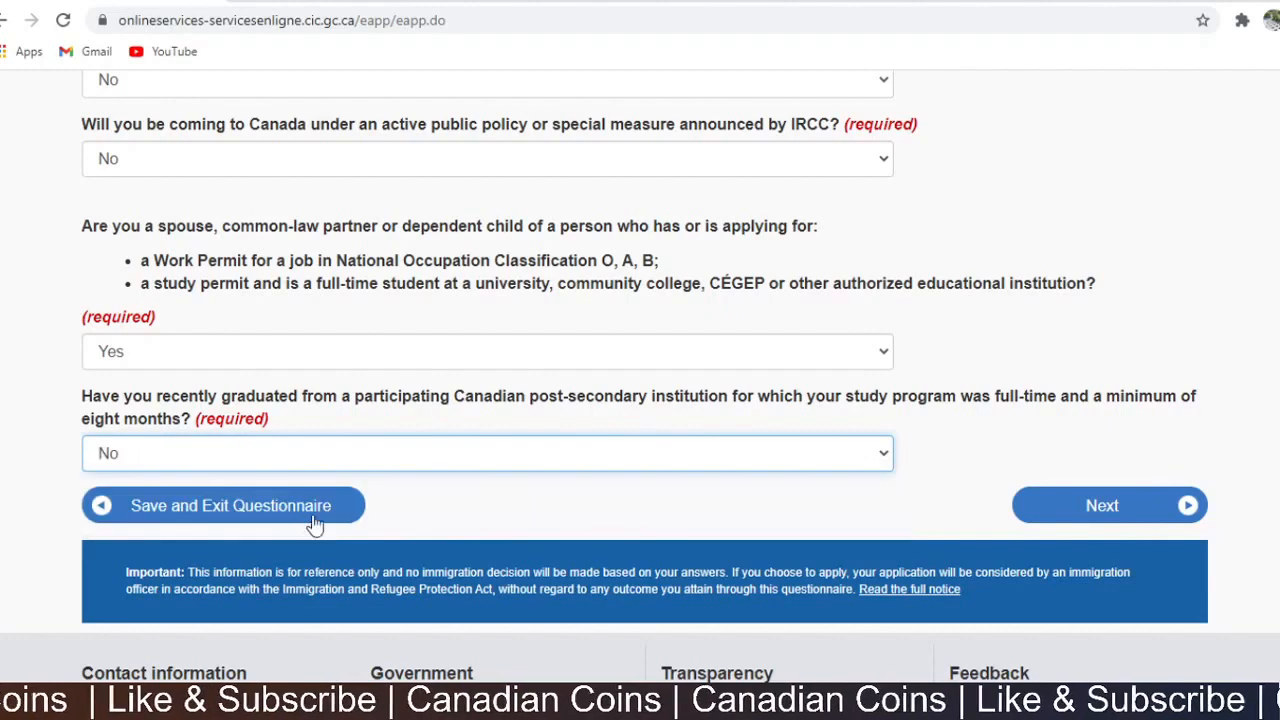
click(1128, 515)
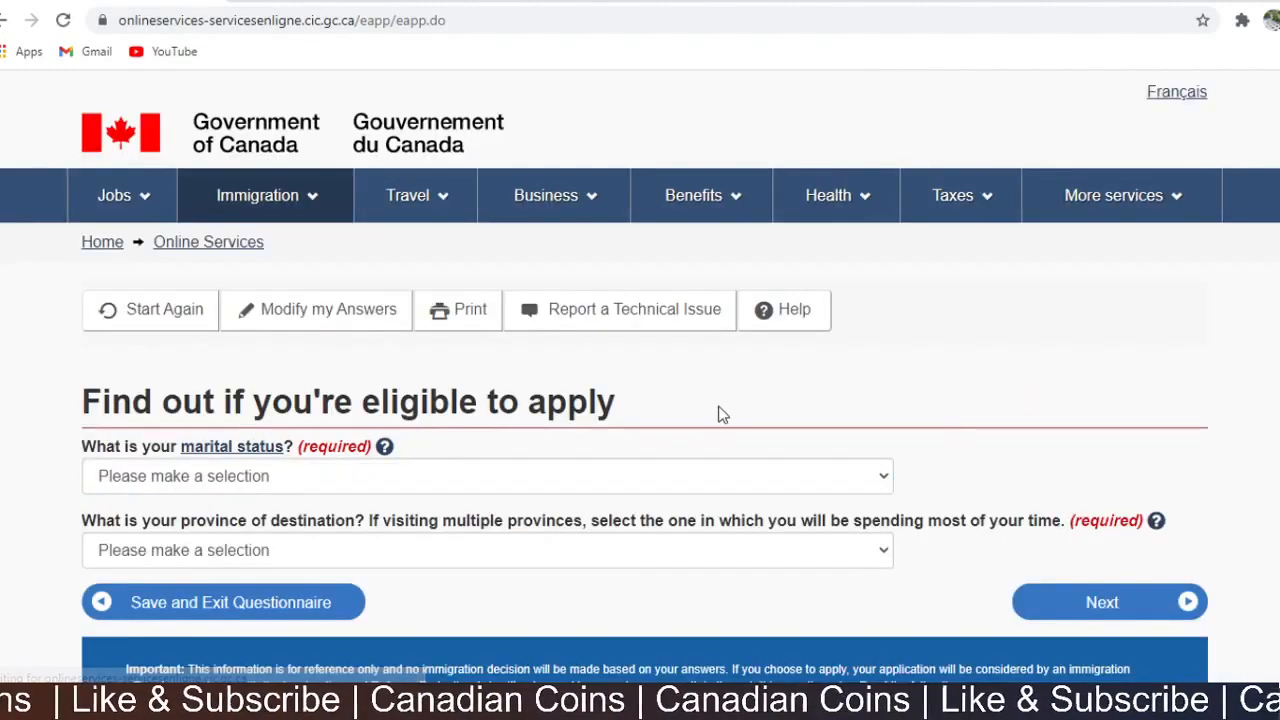
- Set the applicant's marital status to Married
scroll(463, 345, down, 1)
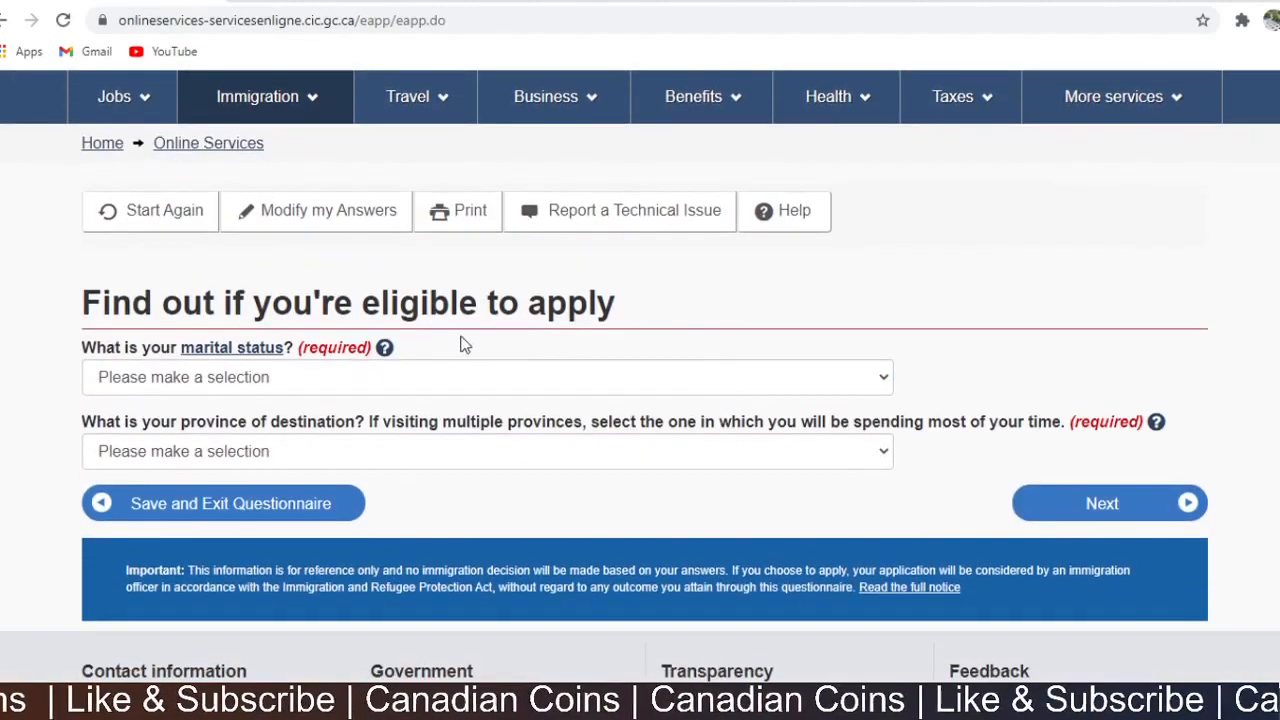
click(345, 377)
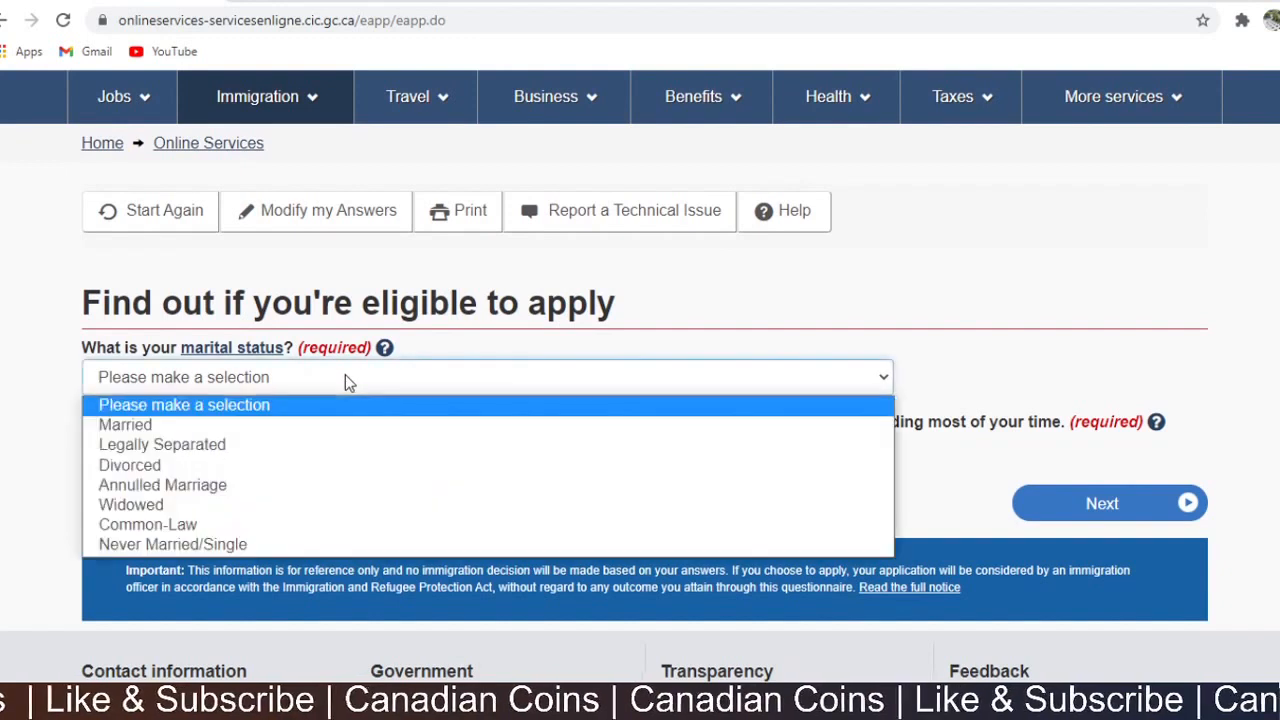
click(251, 432)
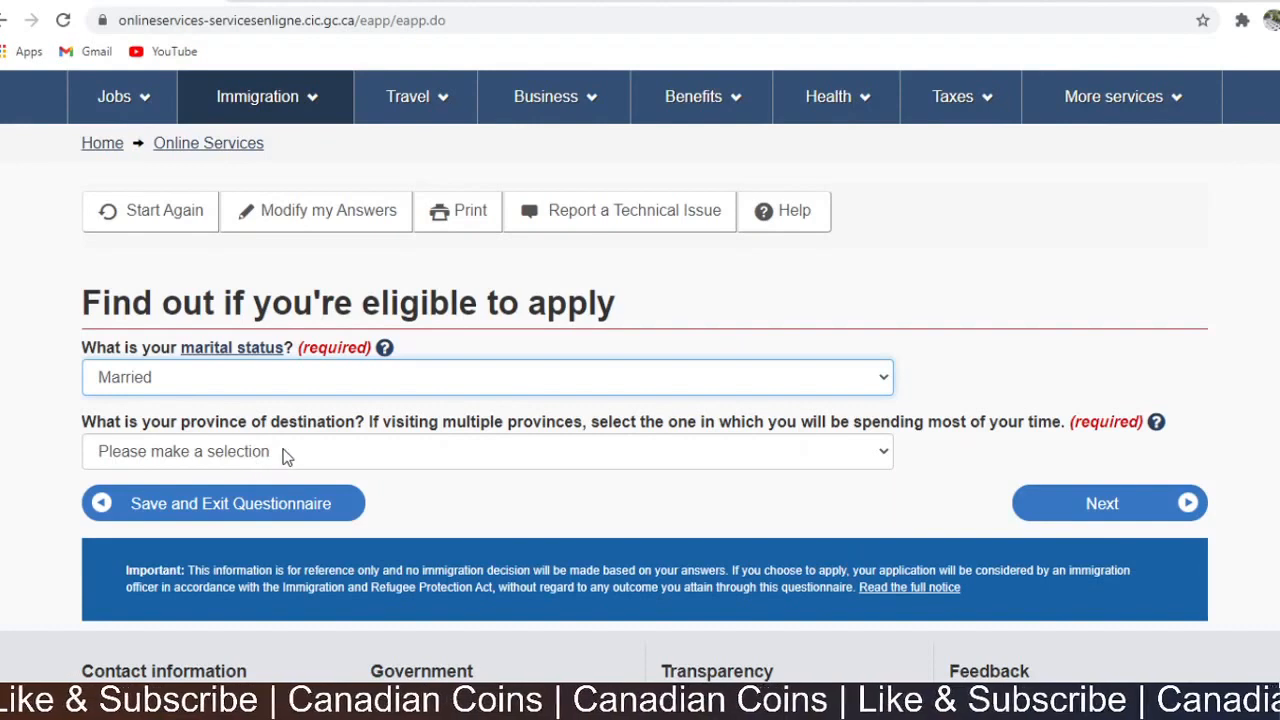
- Choose Ontario as the province of destination and continue the questionnaire
click(283, 455)
click(212, 344)
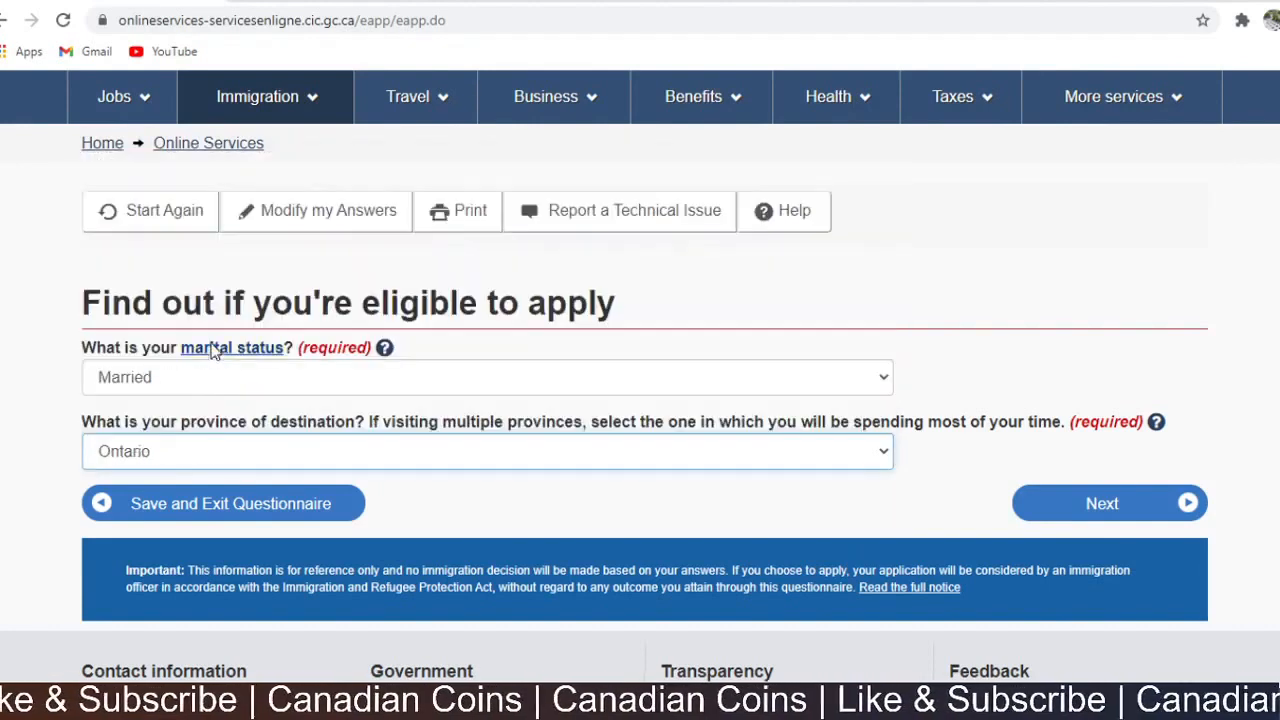
click(403, 450)
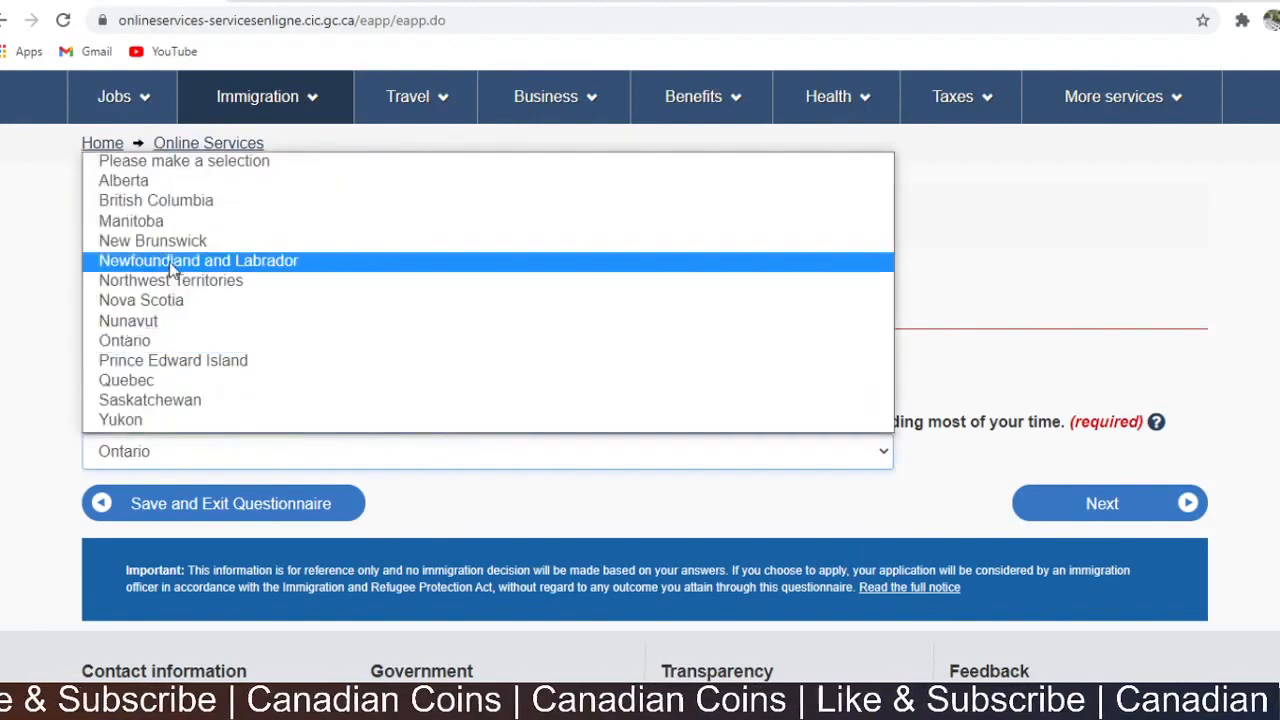
click(493, 505)
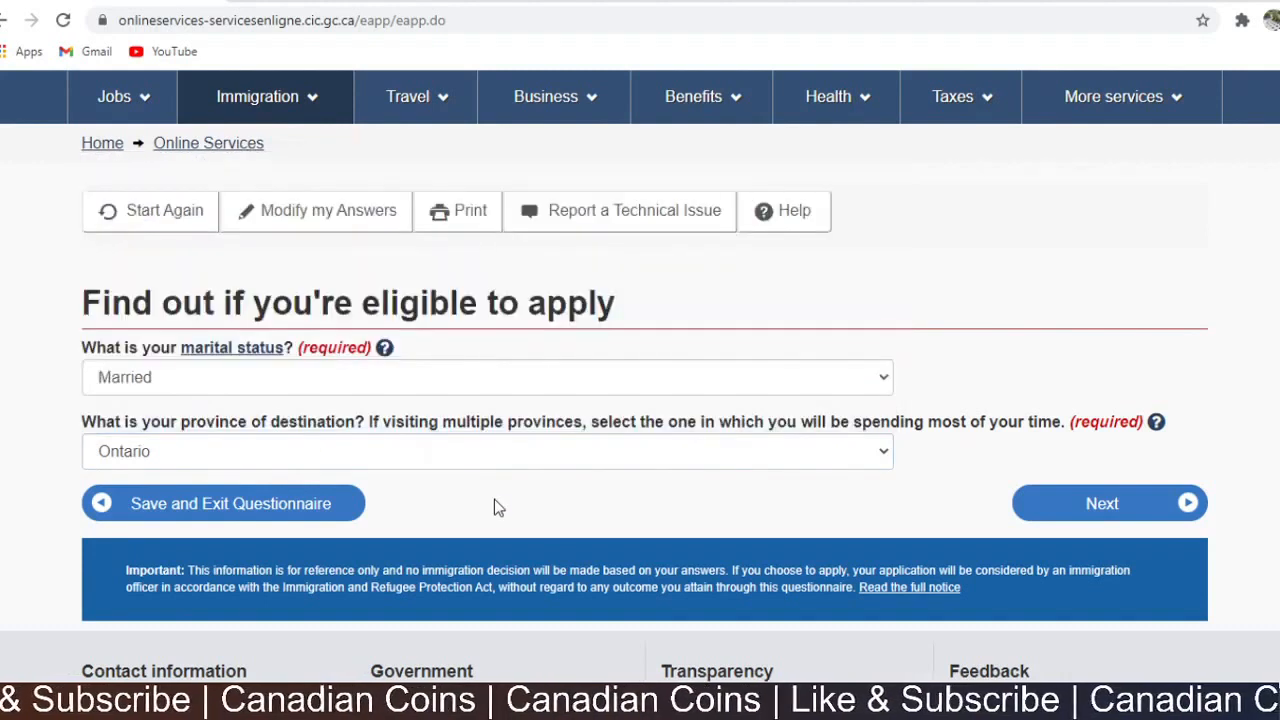
click(1070, 518)
- Review the personal checklist page for the open work permit (Outside Canada) and continue to the additional questions
scroll(711, 423, down, 3)
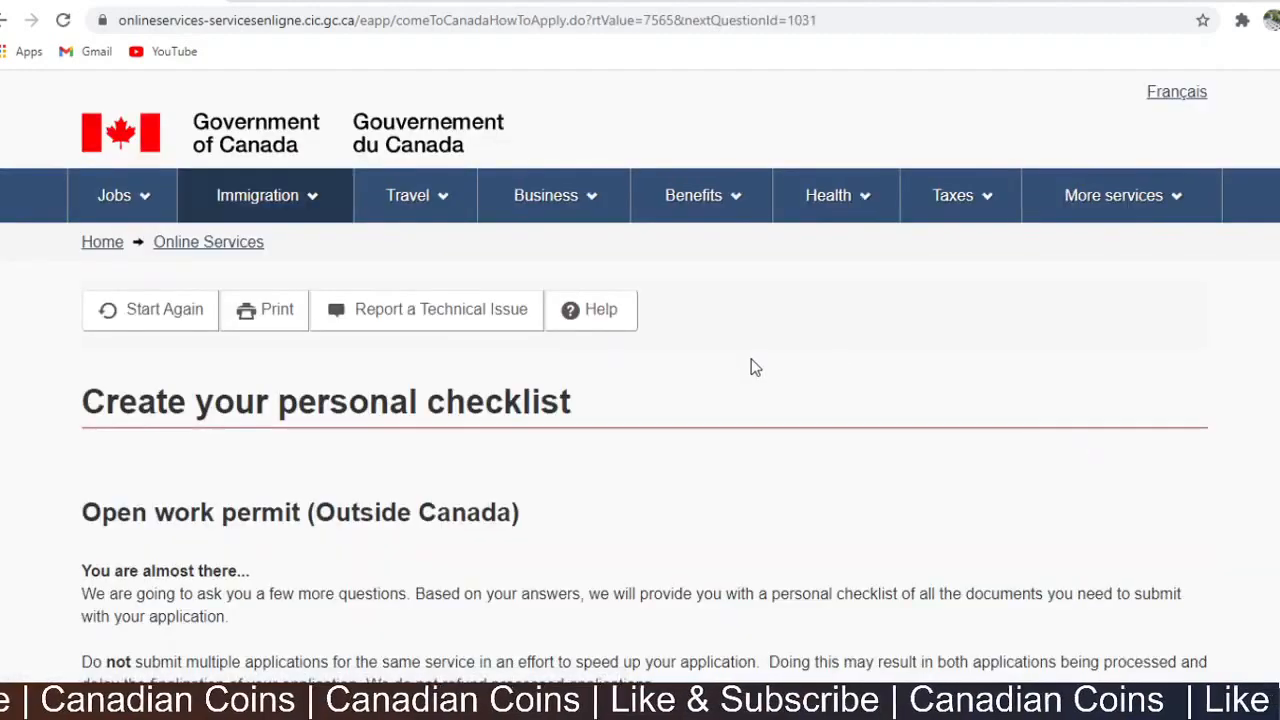
scroll(751, 366, down, 4)
scroll(755, 367, up, 1)
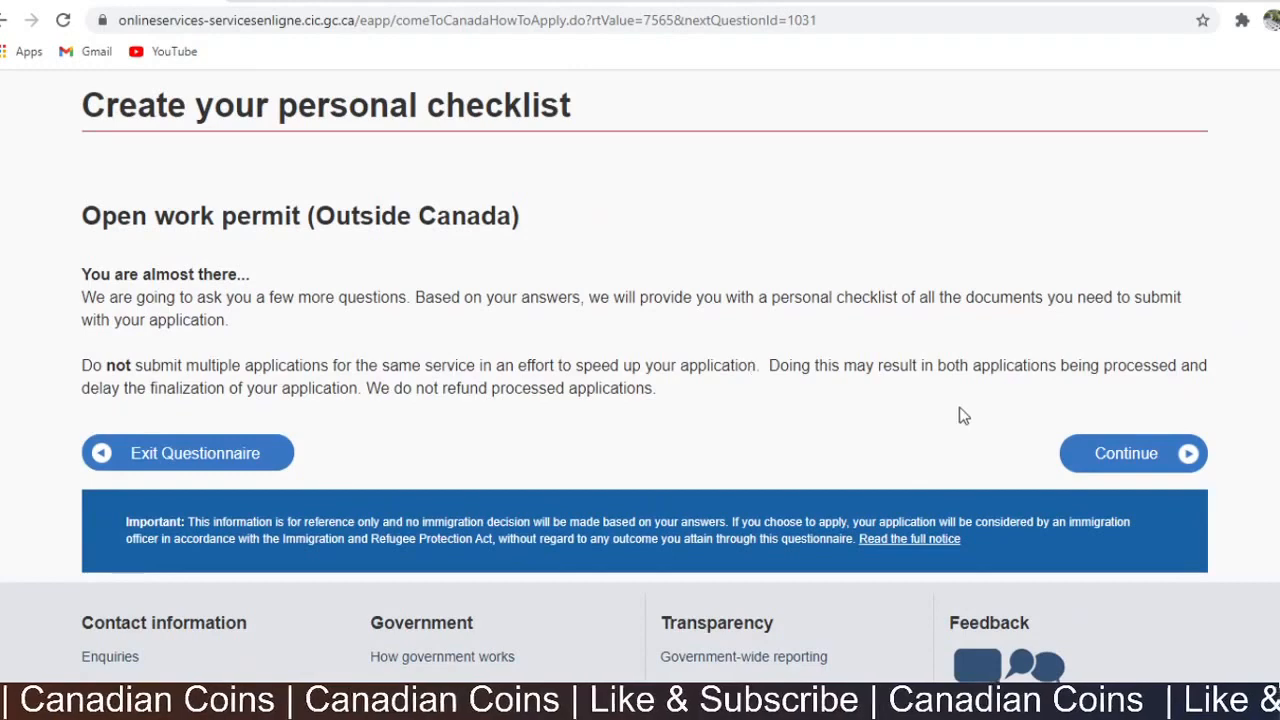
click(1102, 455)
- Select the work permit for a spouse, common-law partner or child of a skilled worker or international student, and continue
scroll(649, 355, down, 1)
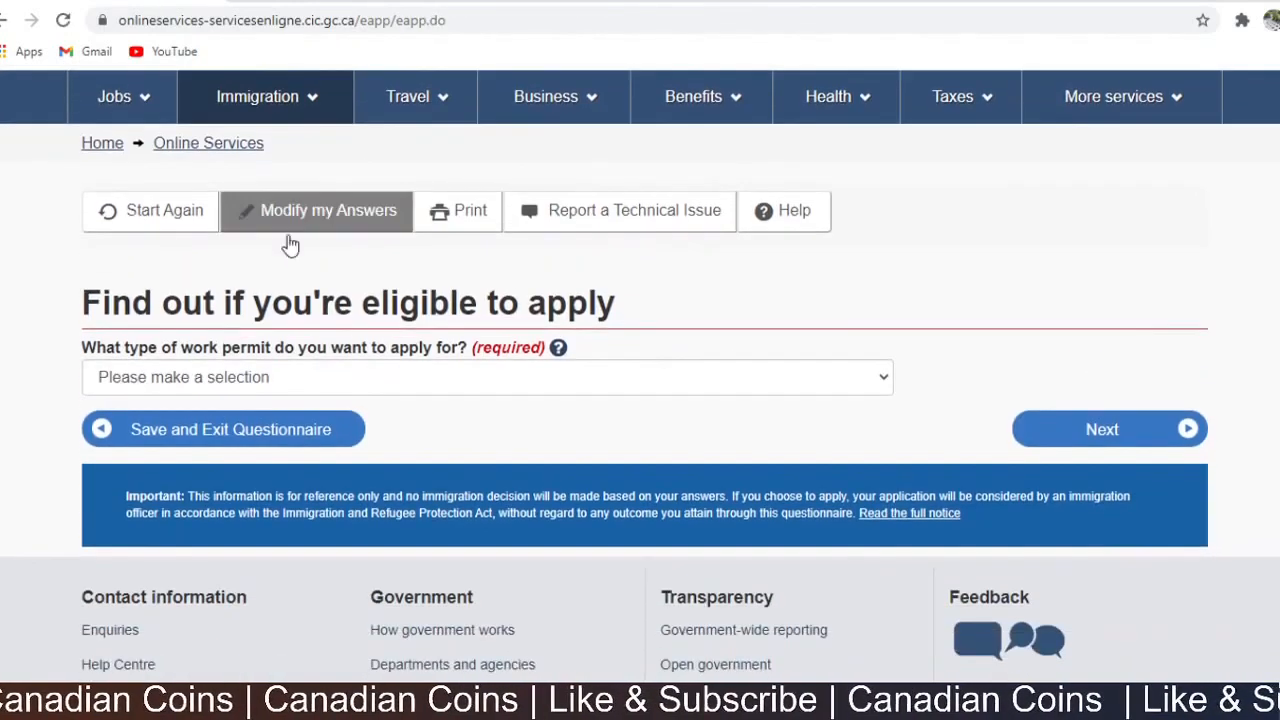
click(399, 382)
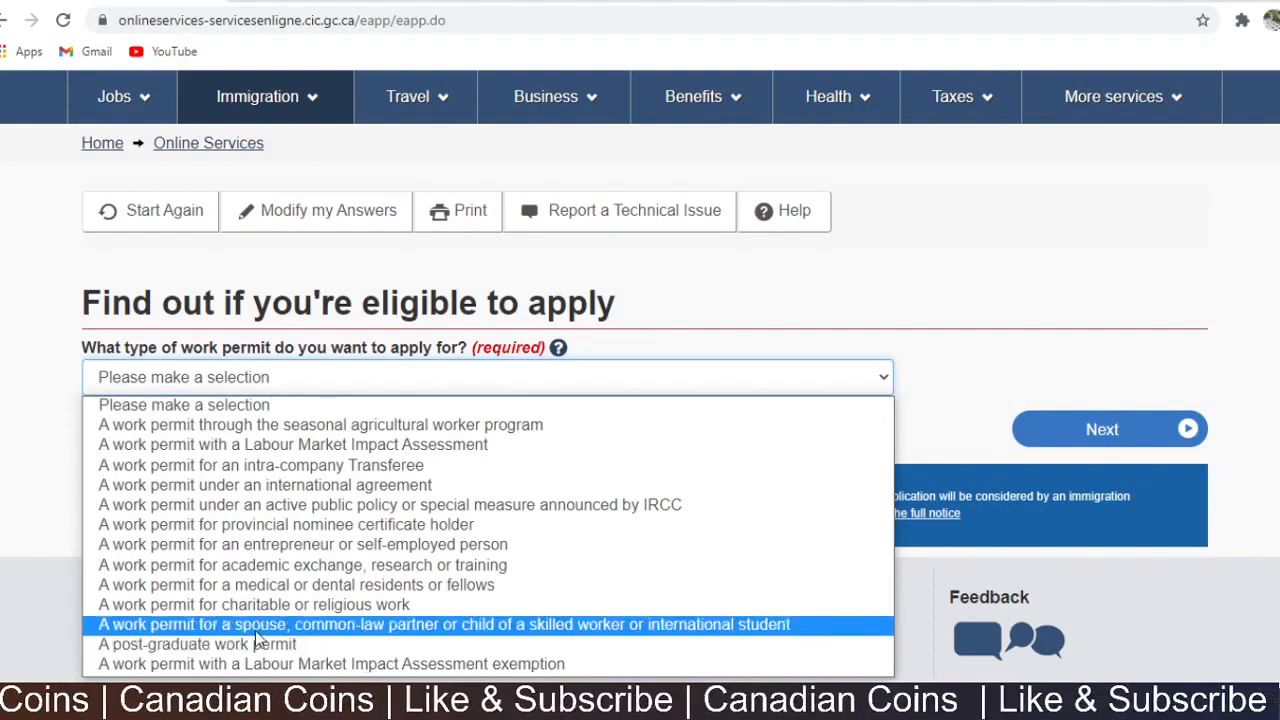
click(374, 626)
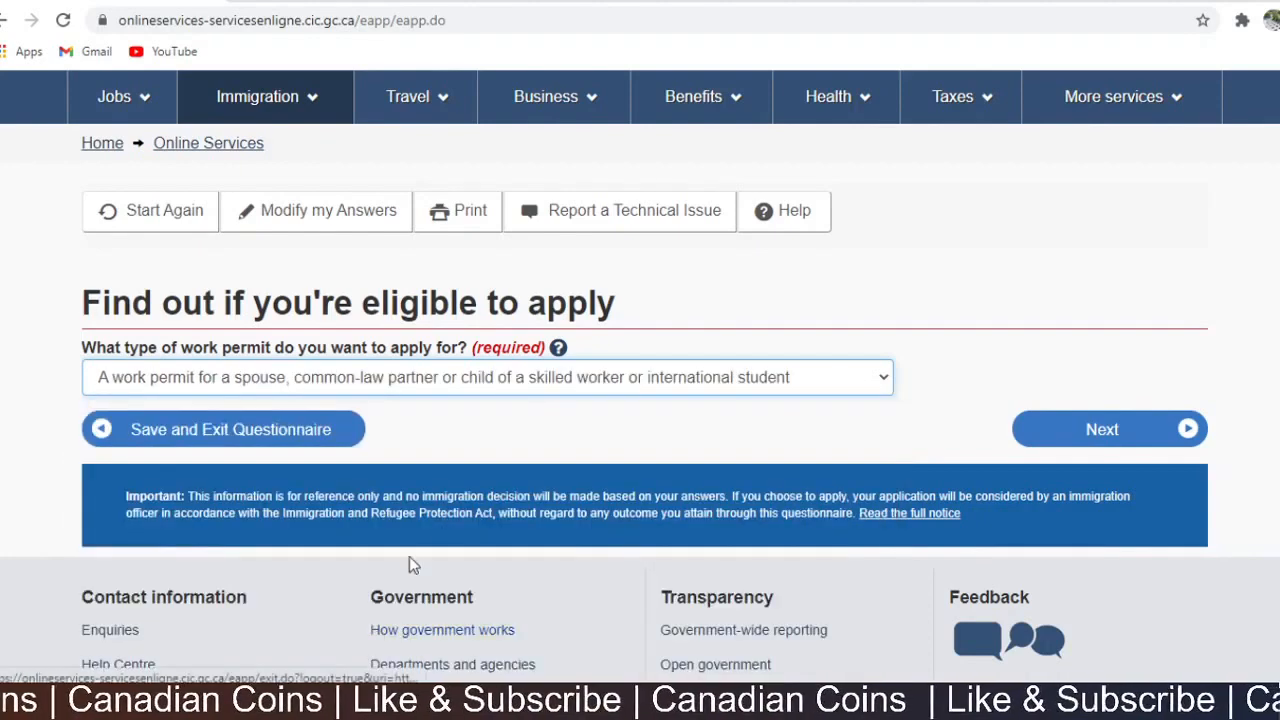
click(1088, 440)
- Answer Yes to accompanying a family member who has status in Canada or was recently approved to come, and continue
scroll(588, 402, down, 1)
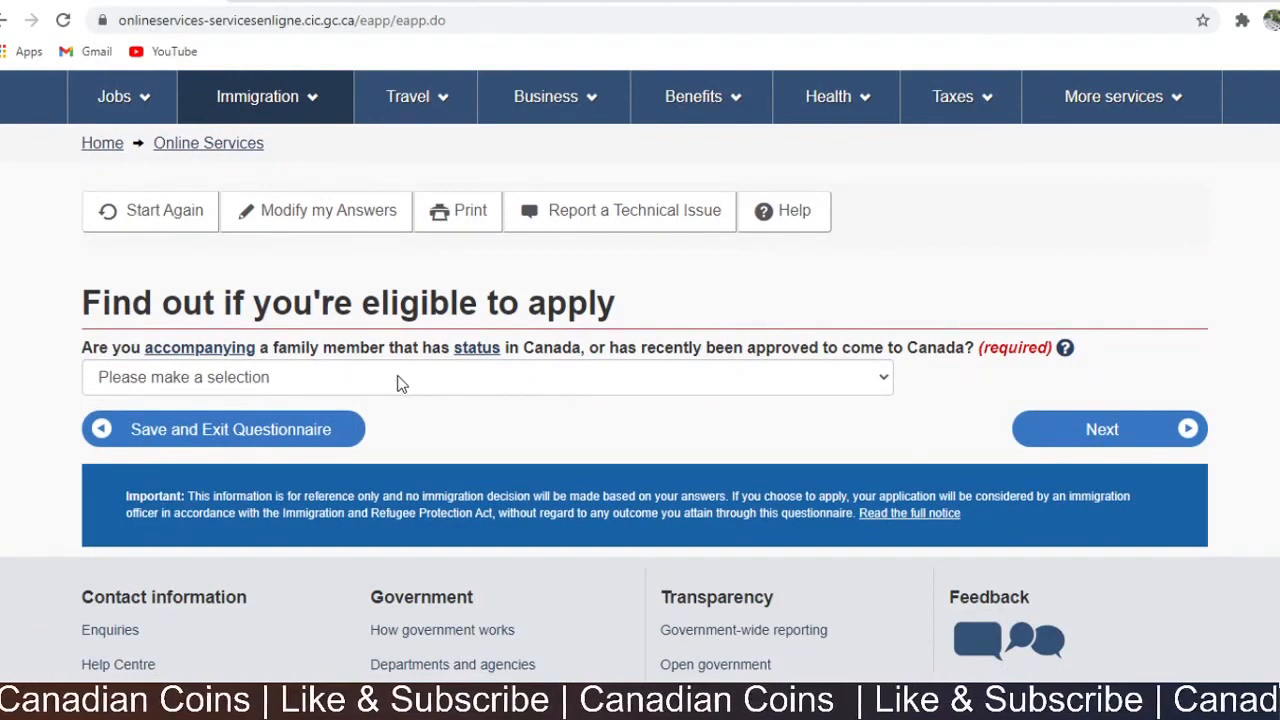
click(397, 380)
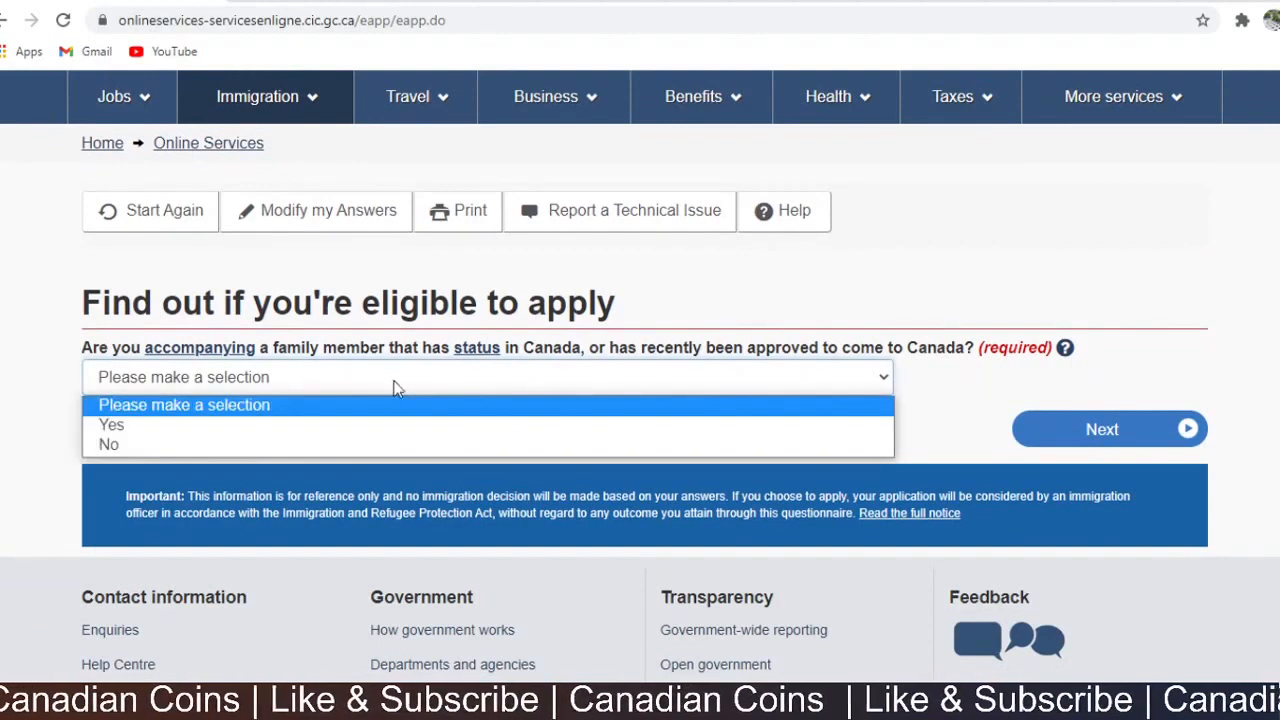
click(380, 435)
click(1100, 438)
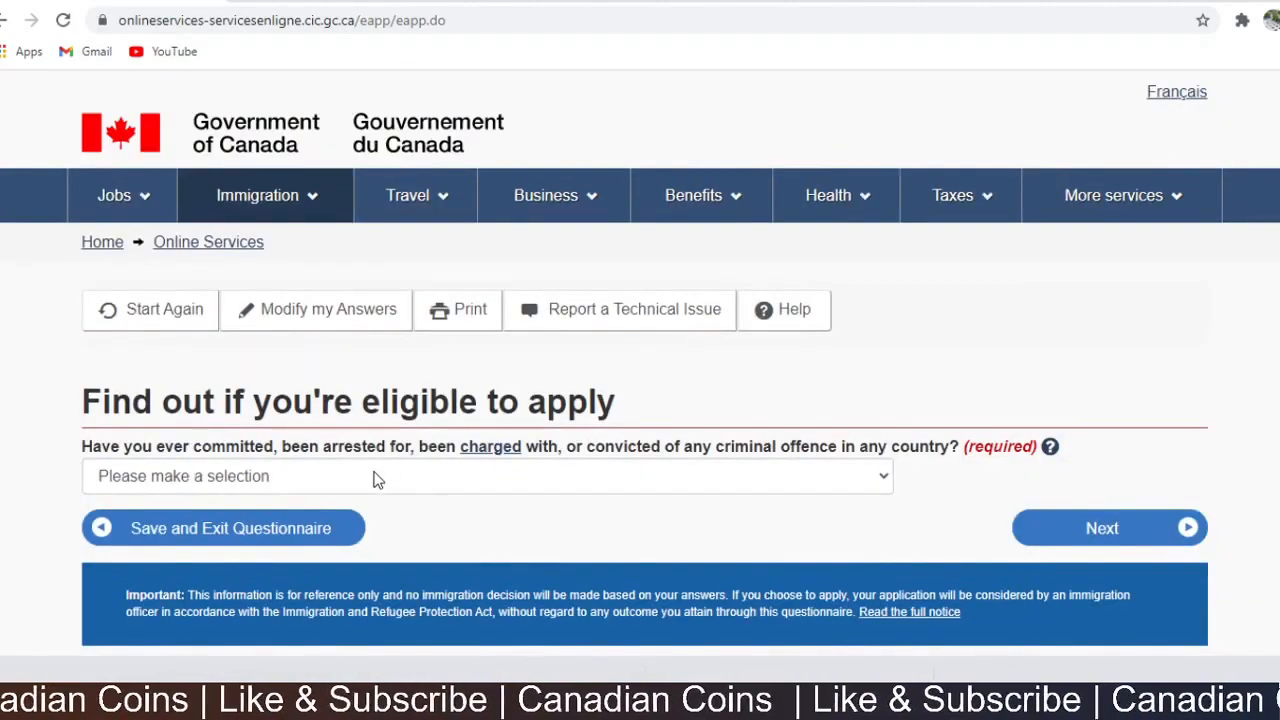
- Answer No to ever having committed, been arrested for, charged with or convicted of a criminal offence, and continue
click(366, 484)
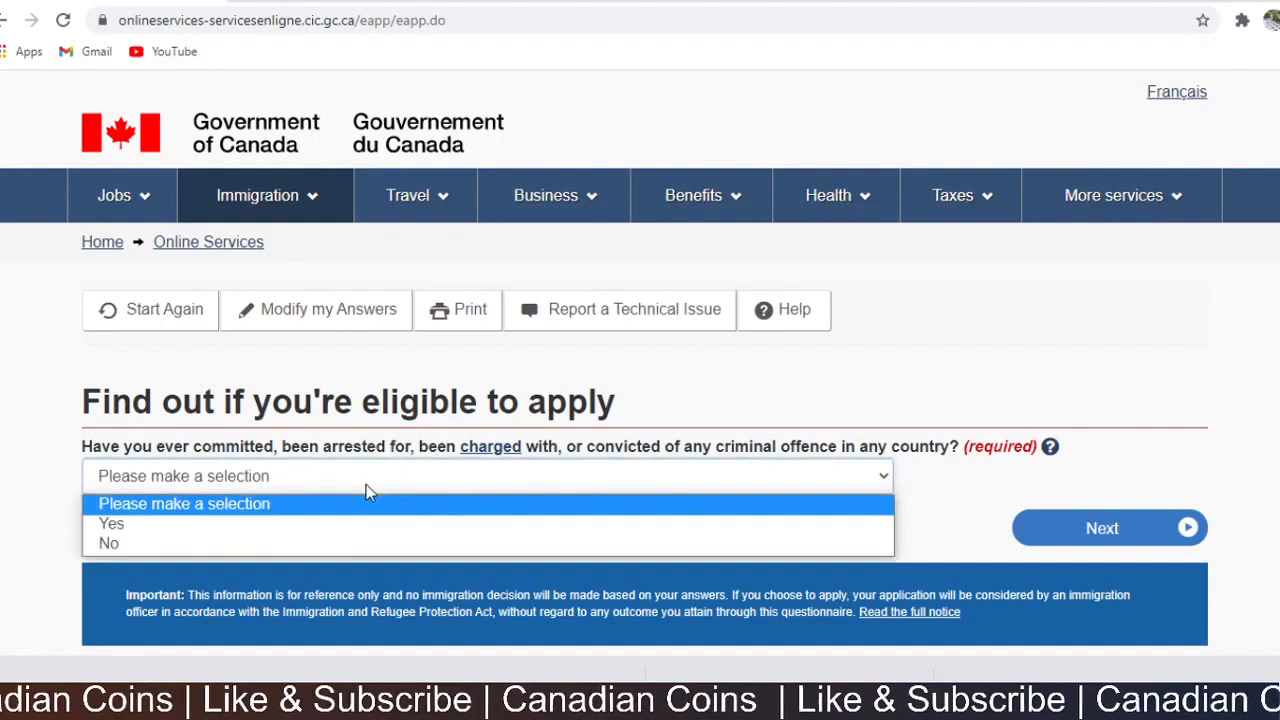
click(369, 545)
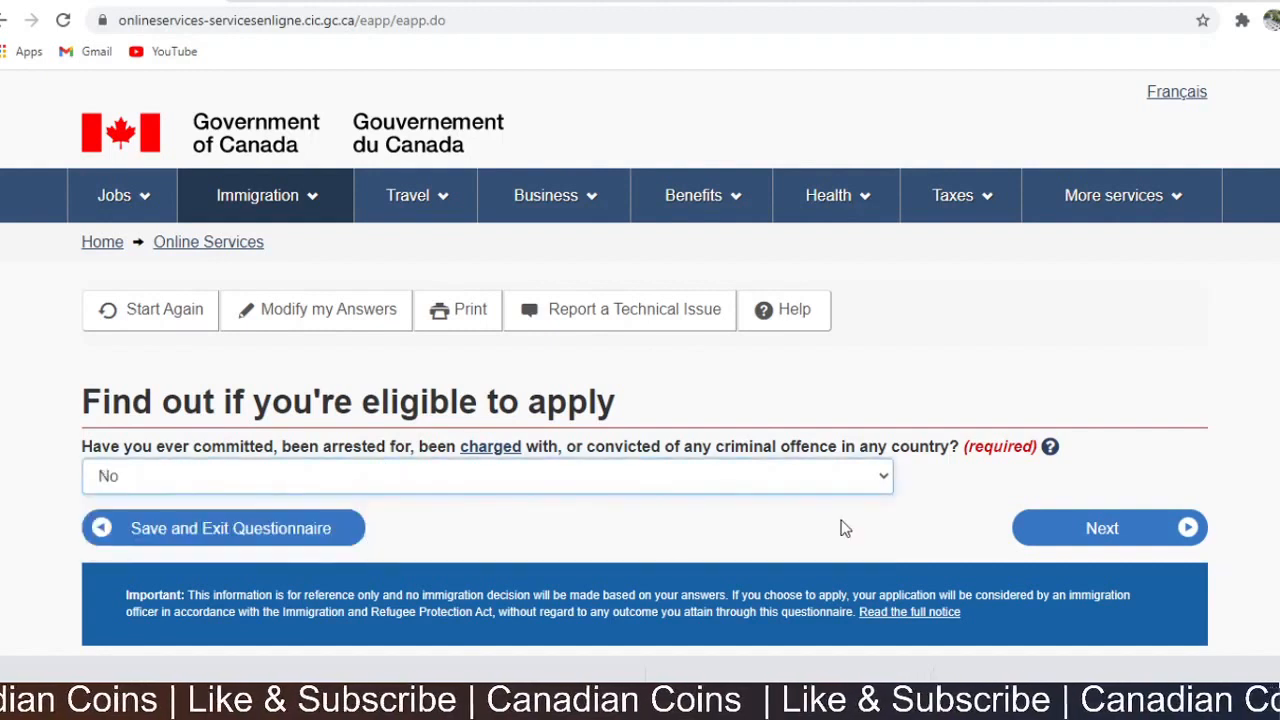
click(1140, 530)
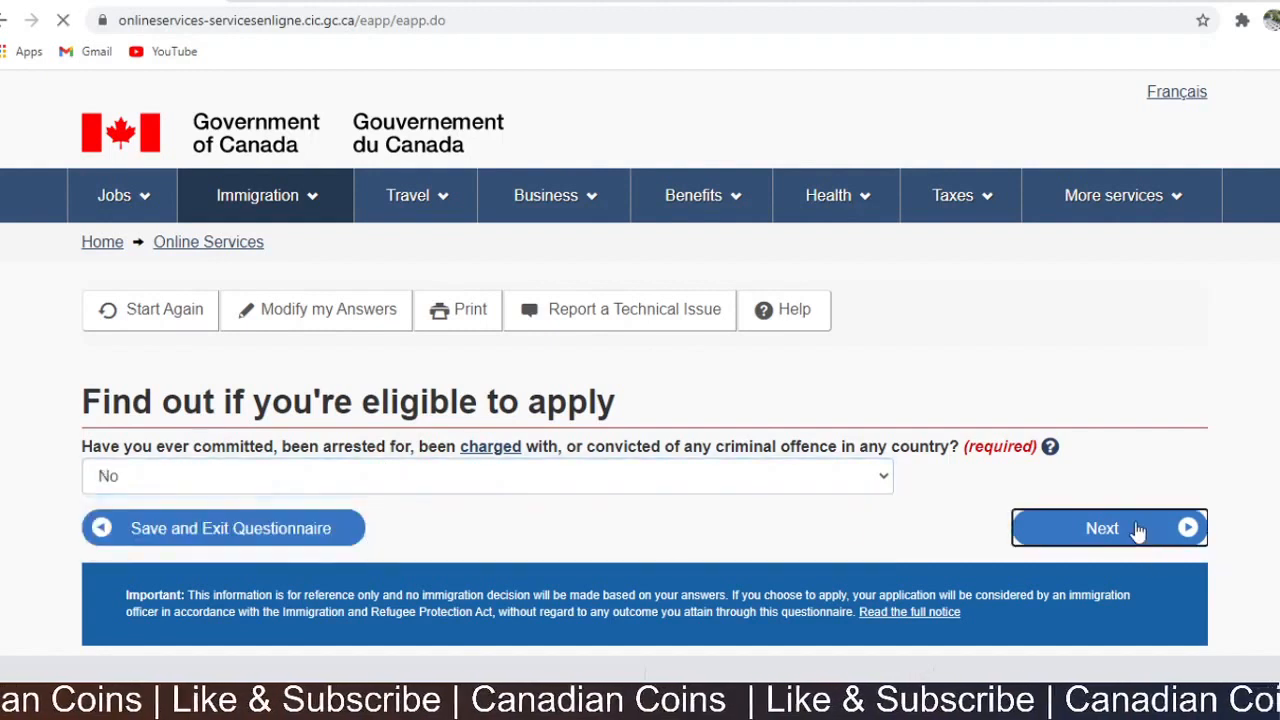
- Answer No to having had a medical exam by an IRCC authorized panel physician within the last 12 months, and continue
click(419, 475)
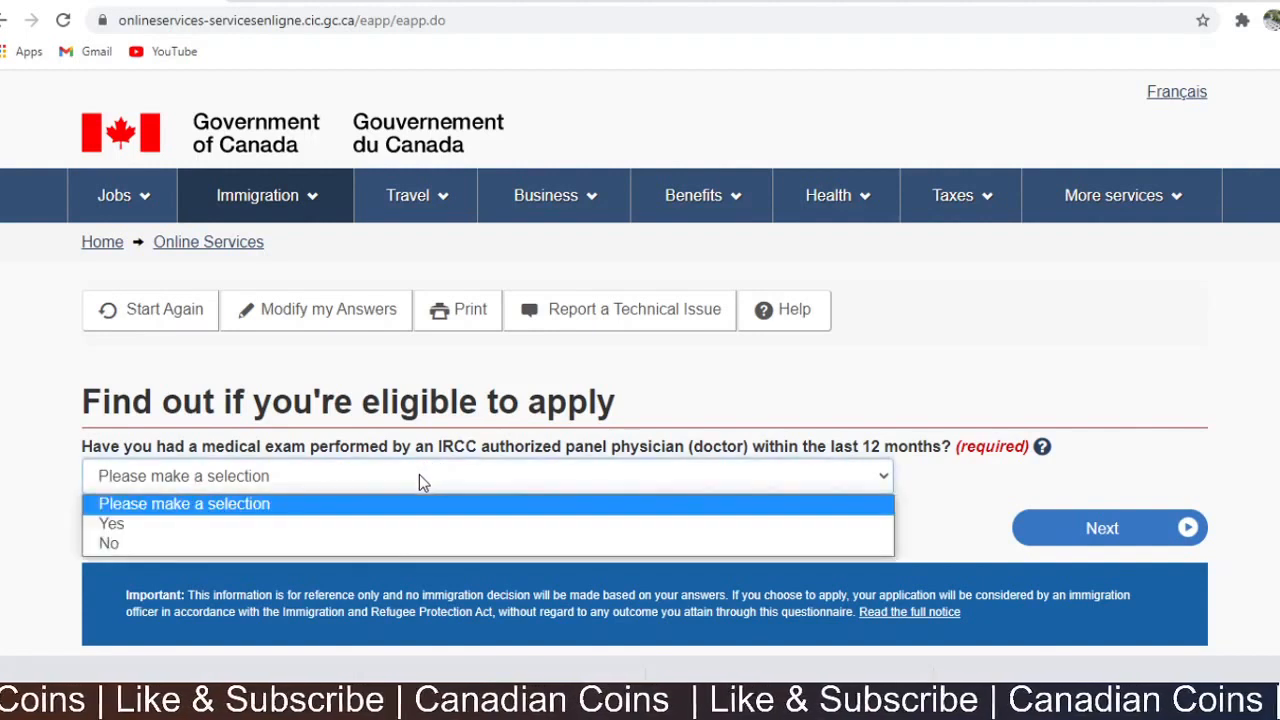
click(378, 544)
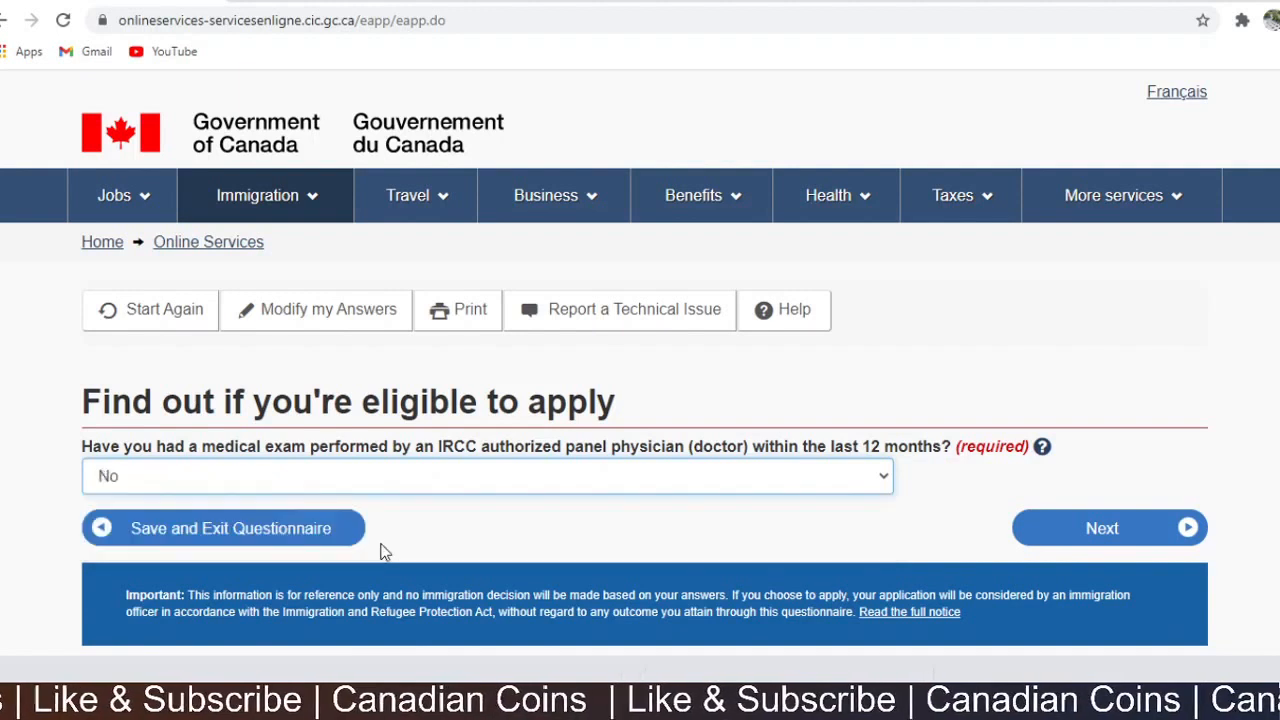
click(1052, 534)
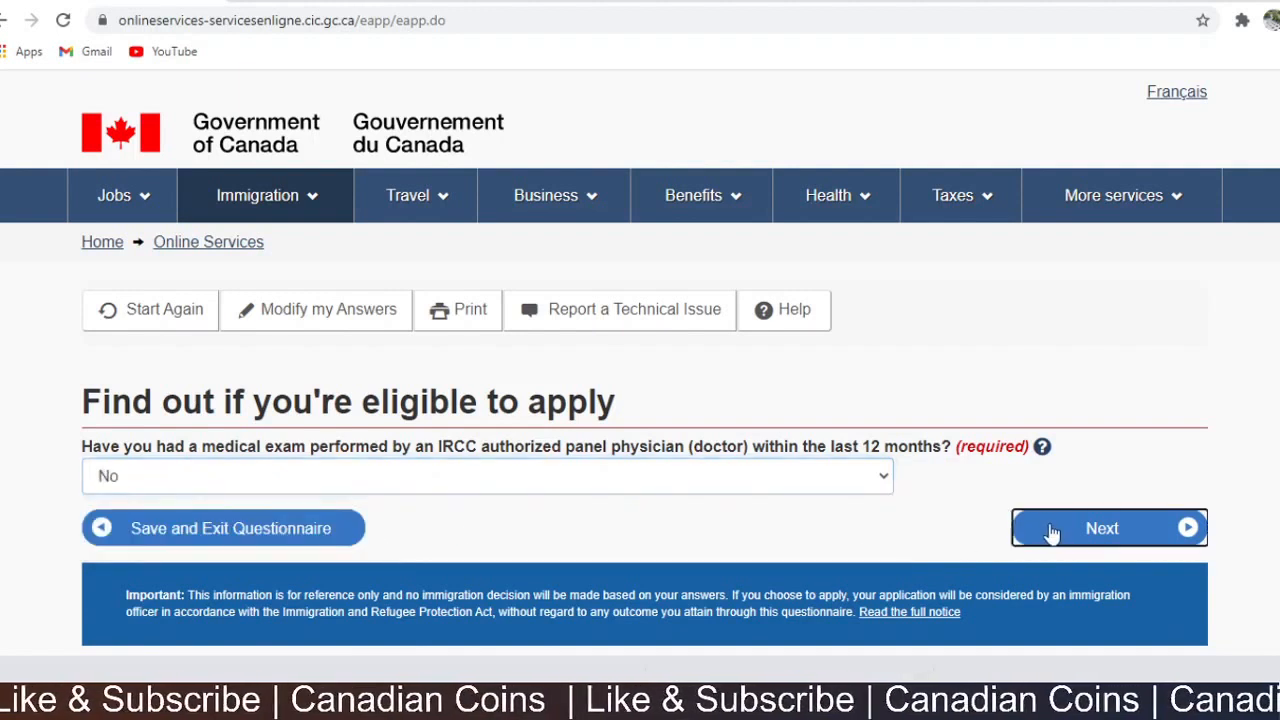
- Answer Yes to having visited or lived in a designated country for 6 consecutive months, and continue past the medical exam notice
scroll(645, 434, down, 1)
scroll(645, 434, down, 1)
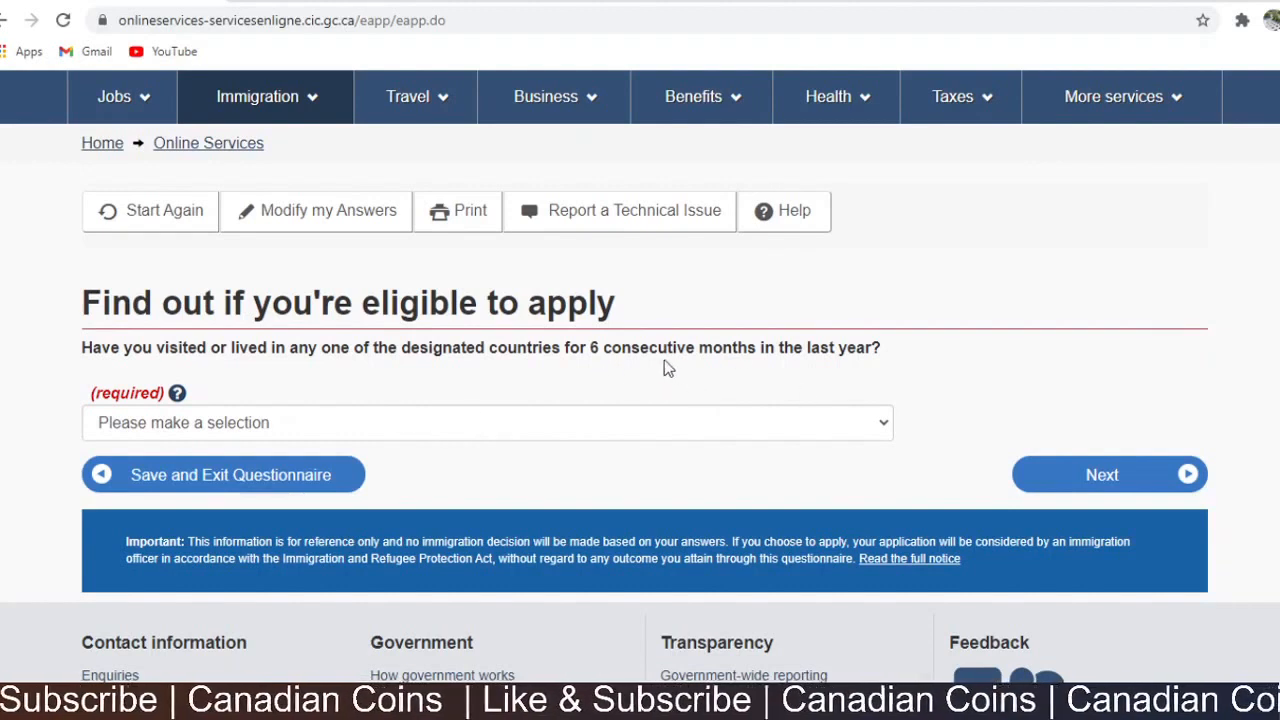
click(654, 423)
click(543, 472)
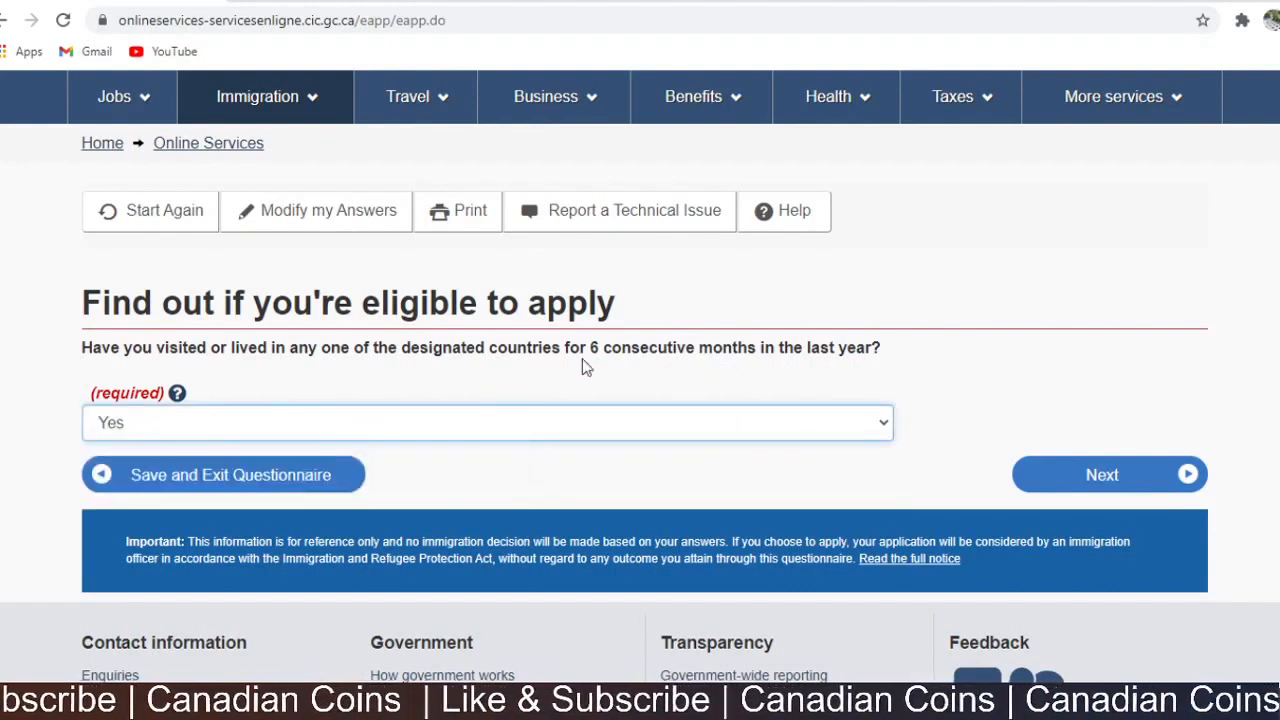
click(1102, 482)
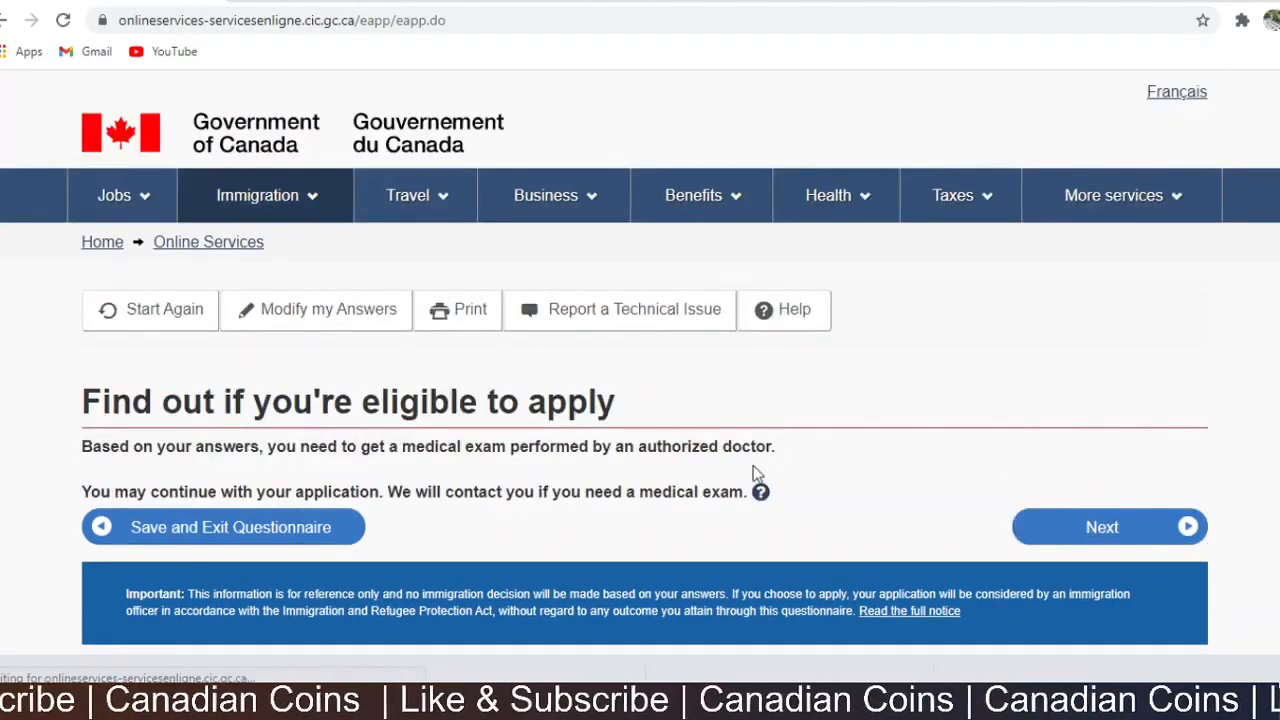
scroll(752, 466, down, 1)
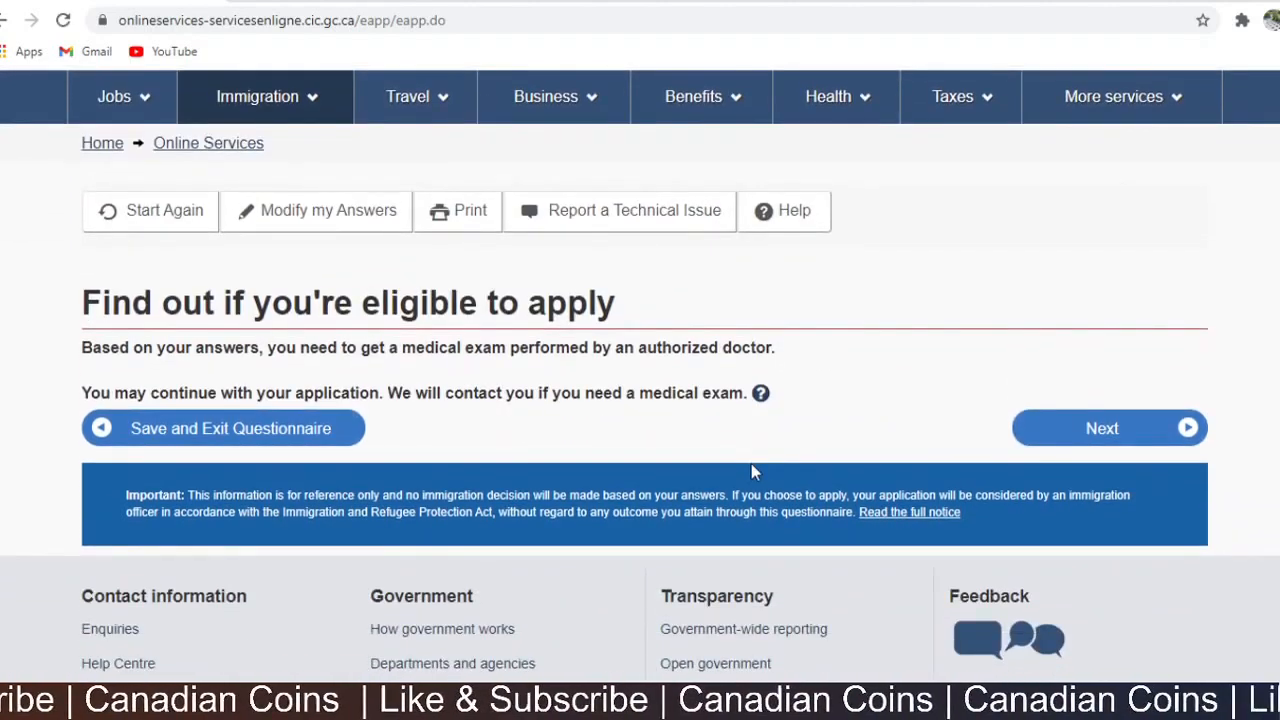
click(1088, 428)
- Answer No to submitting an application for a family member and No to giving someone access to the application, continuing after each
scroll(360, 283, down, 2)
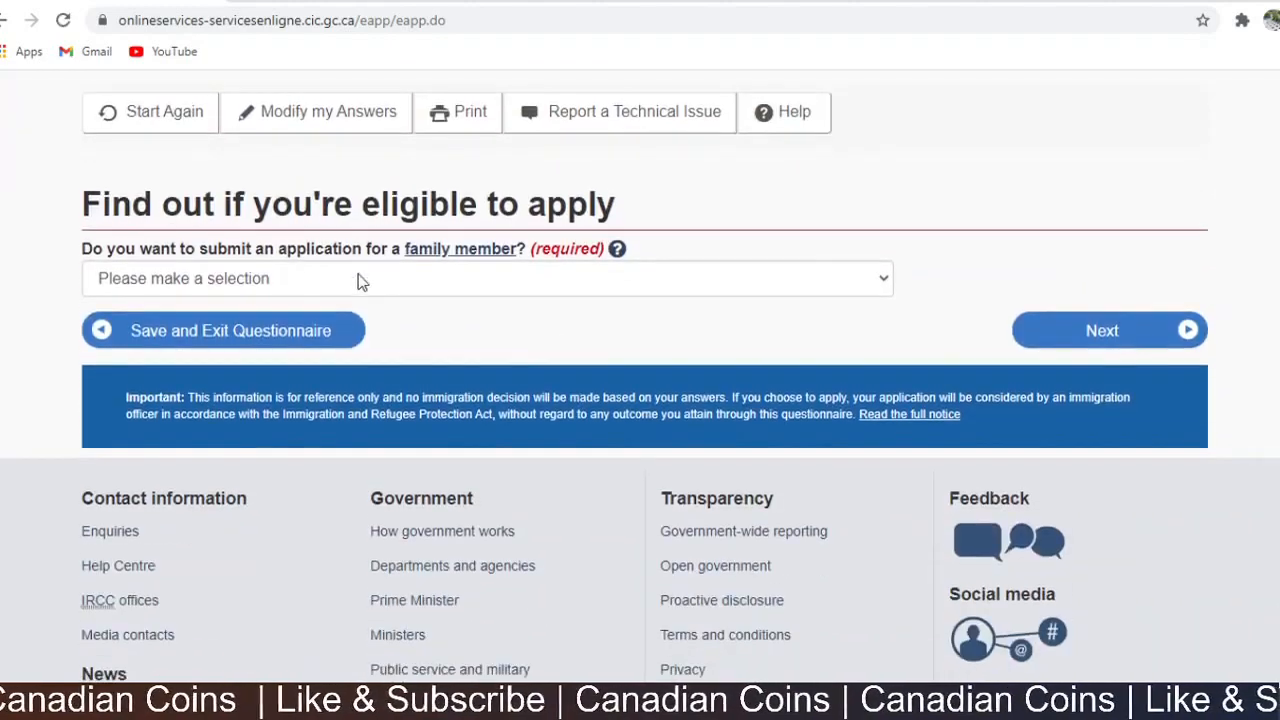
click(296, 281)
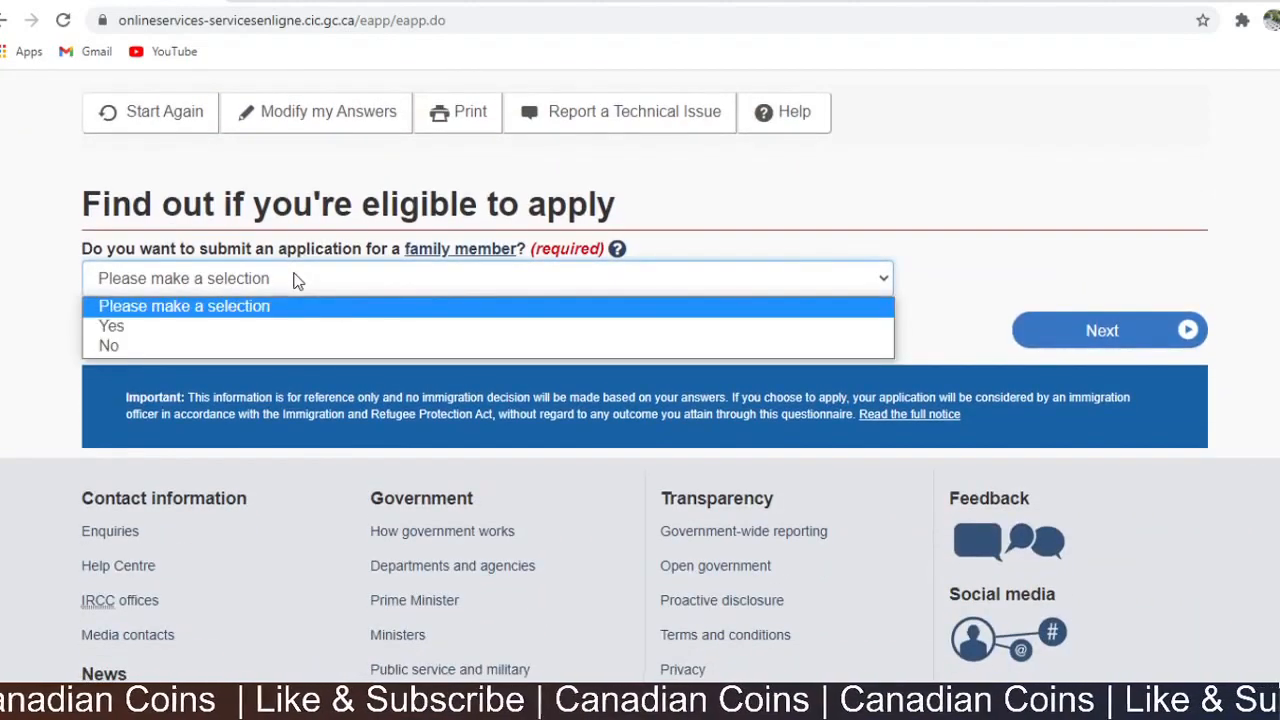
click(290, 346)
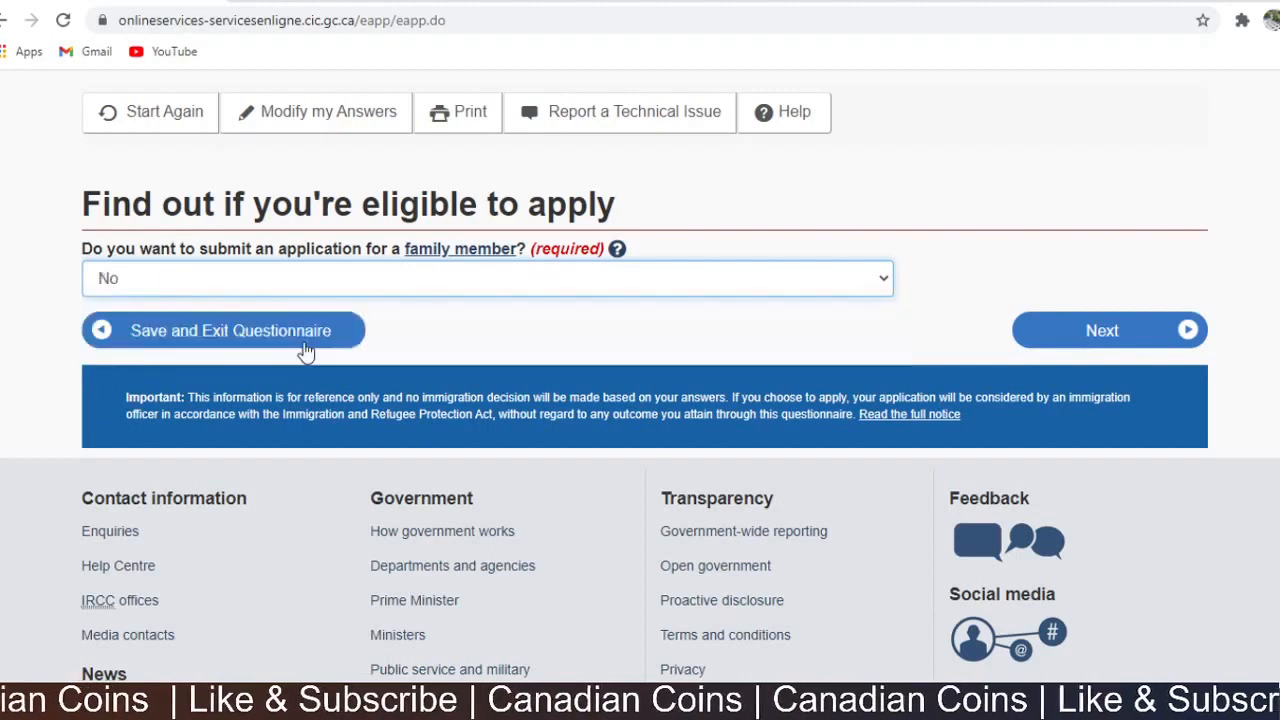
click(1113, 347)
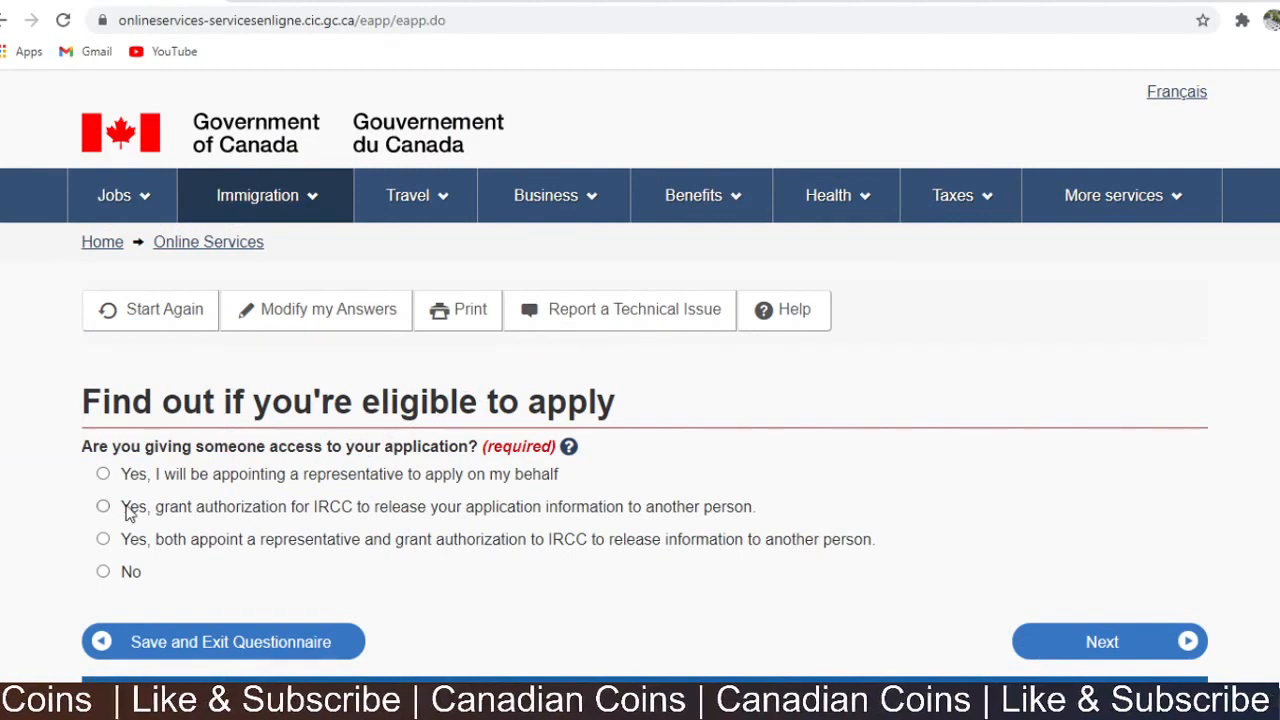
scroll(127, 512, down, 1)
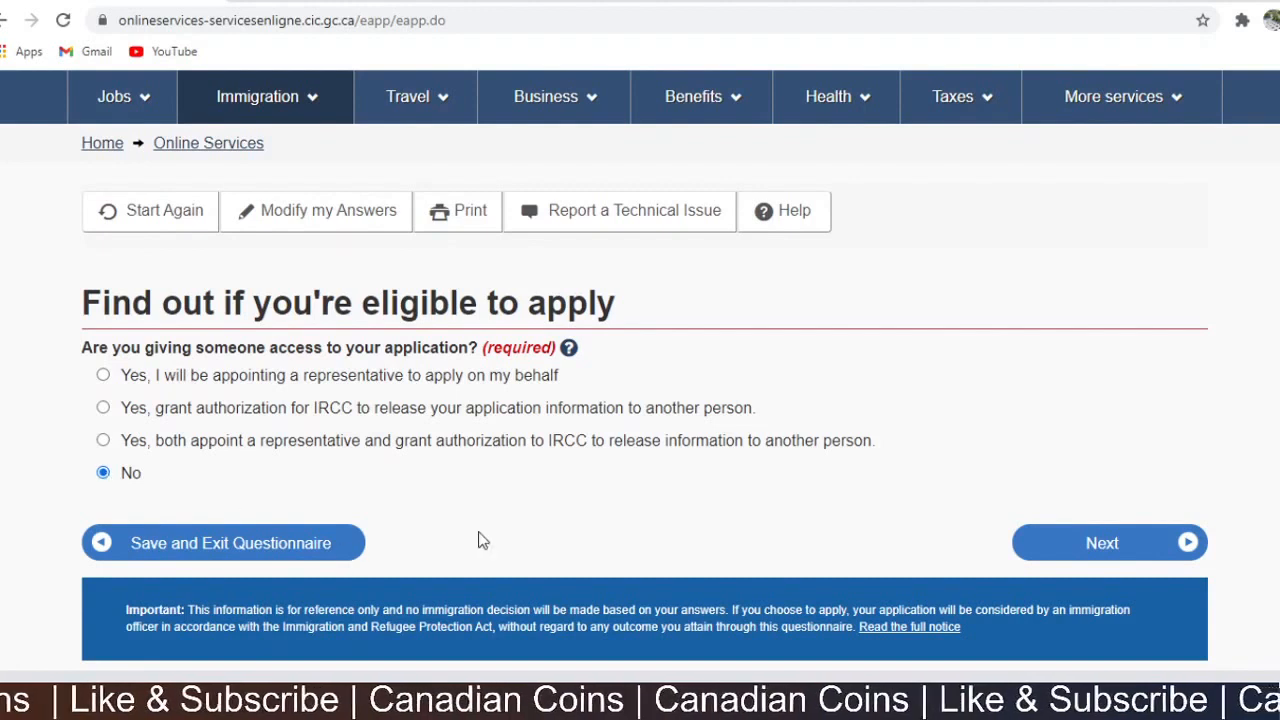
click(1145, 560)
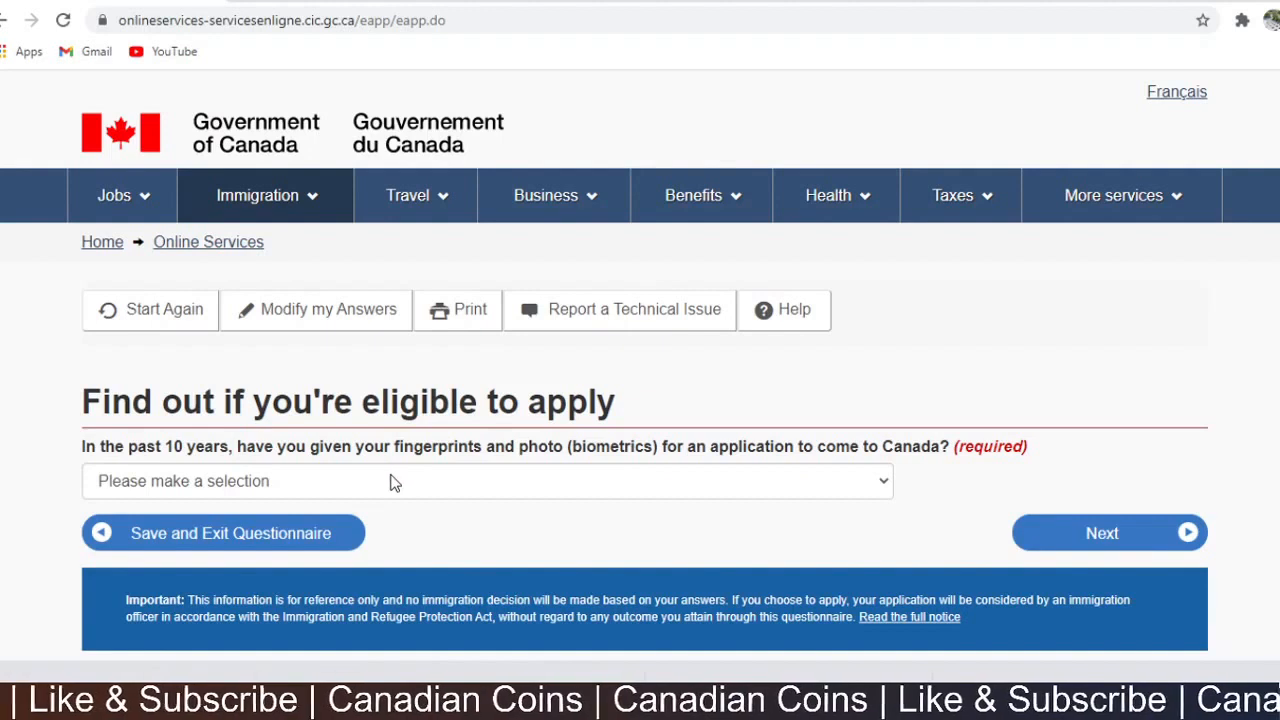
- Answer No to having given fingerprints and photo (biometrics) for an application to come to Canada in the past 10 years, and continue
click(485, 492)
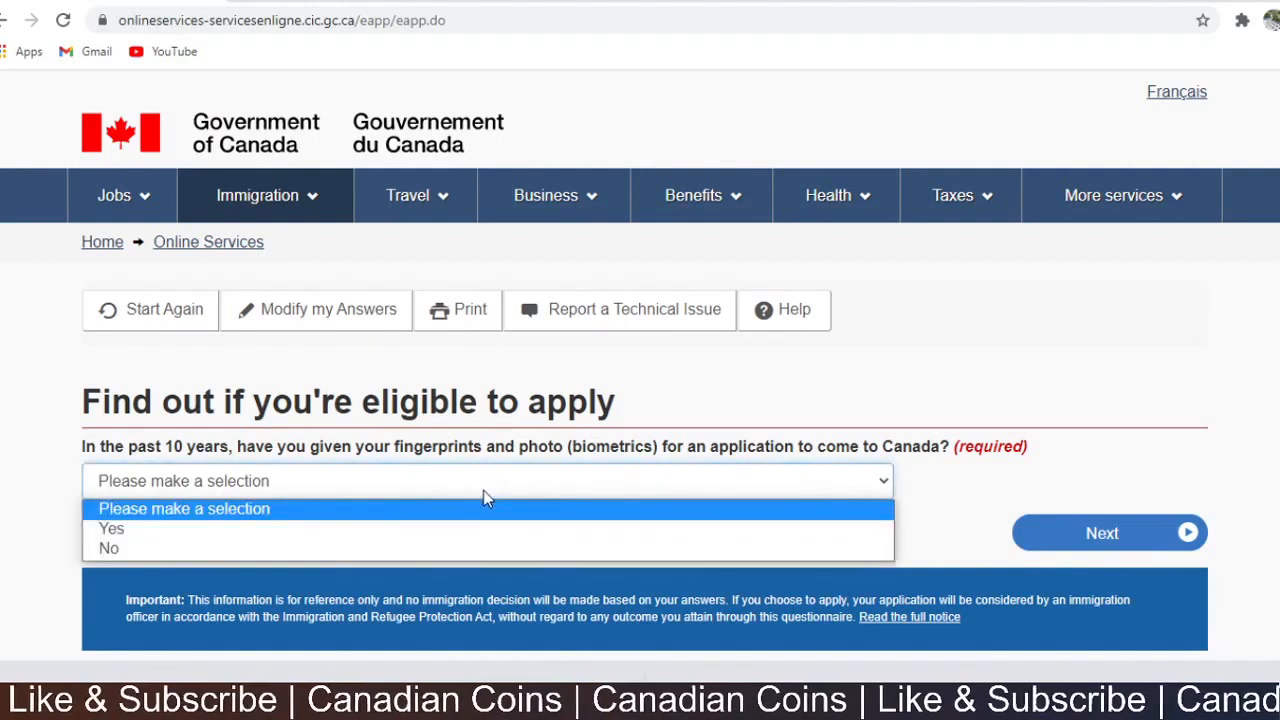
click(449, 552)
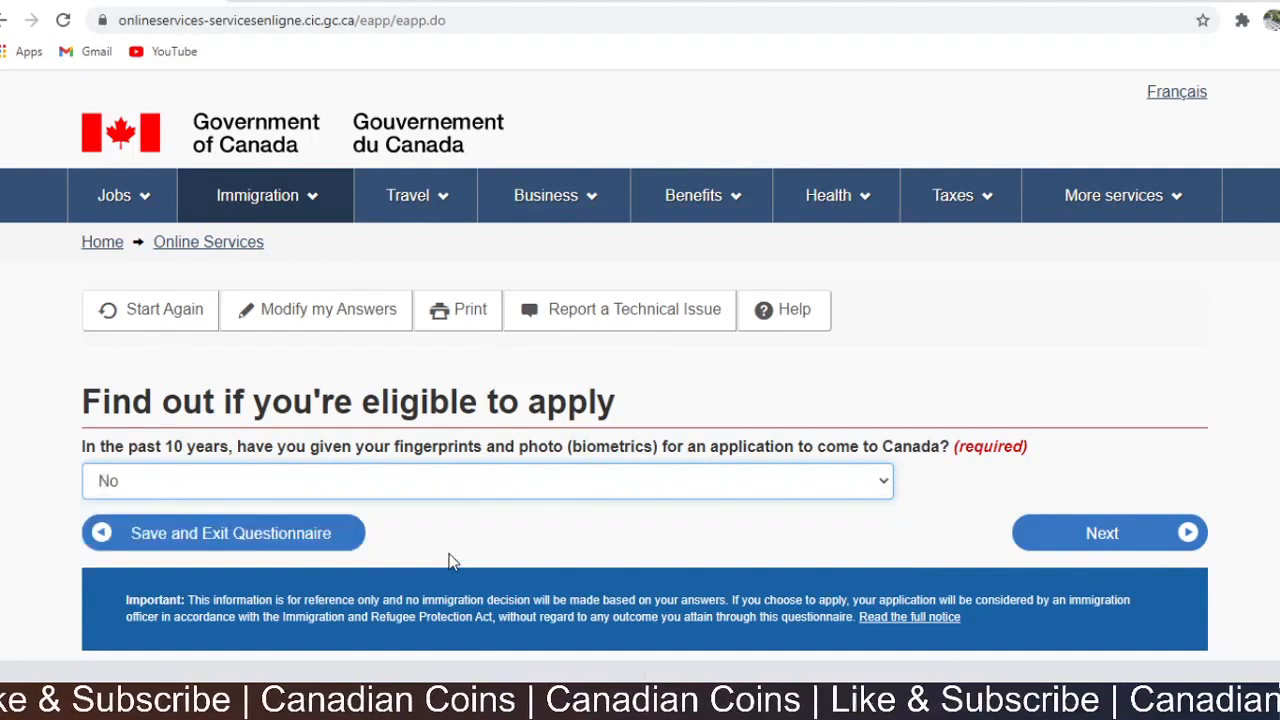
click(1080, 538)
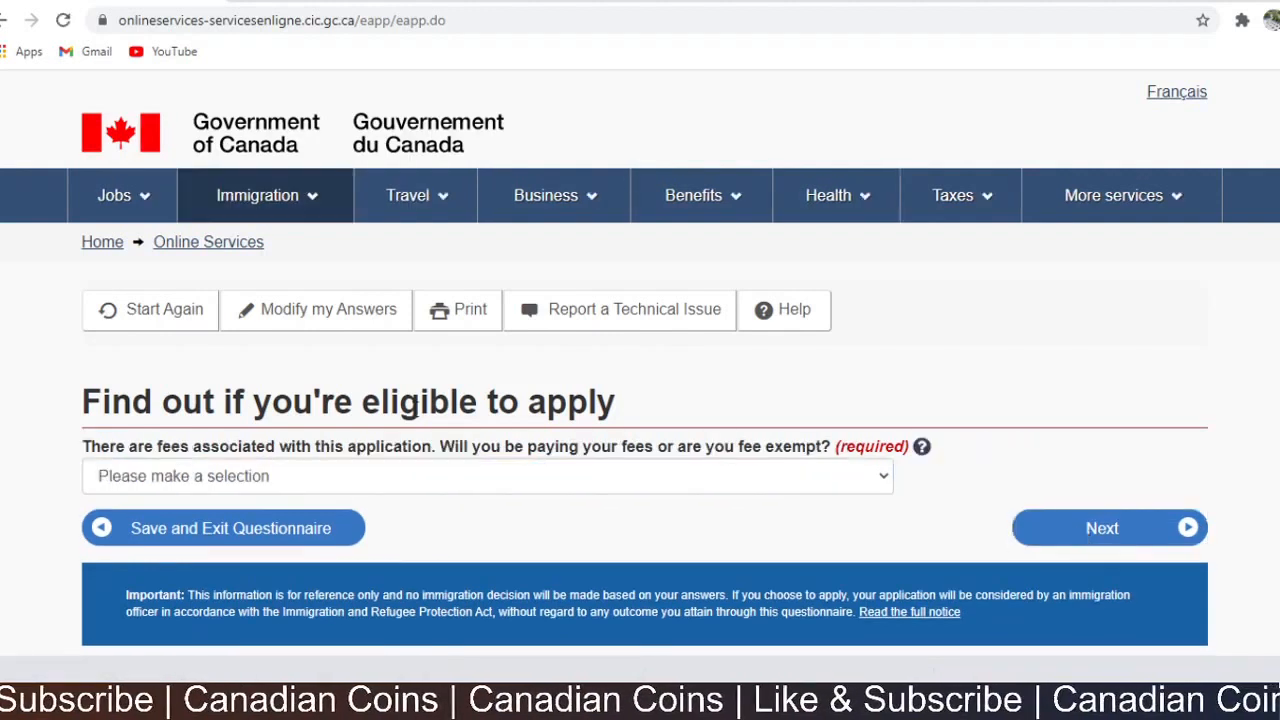
- Choose "Yes, I will be paying my application fees" for the fee question, and continue
click(282, 484)
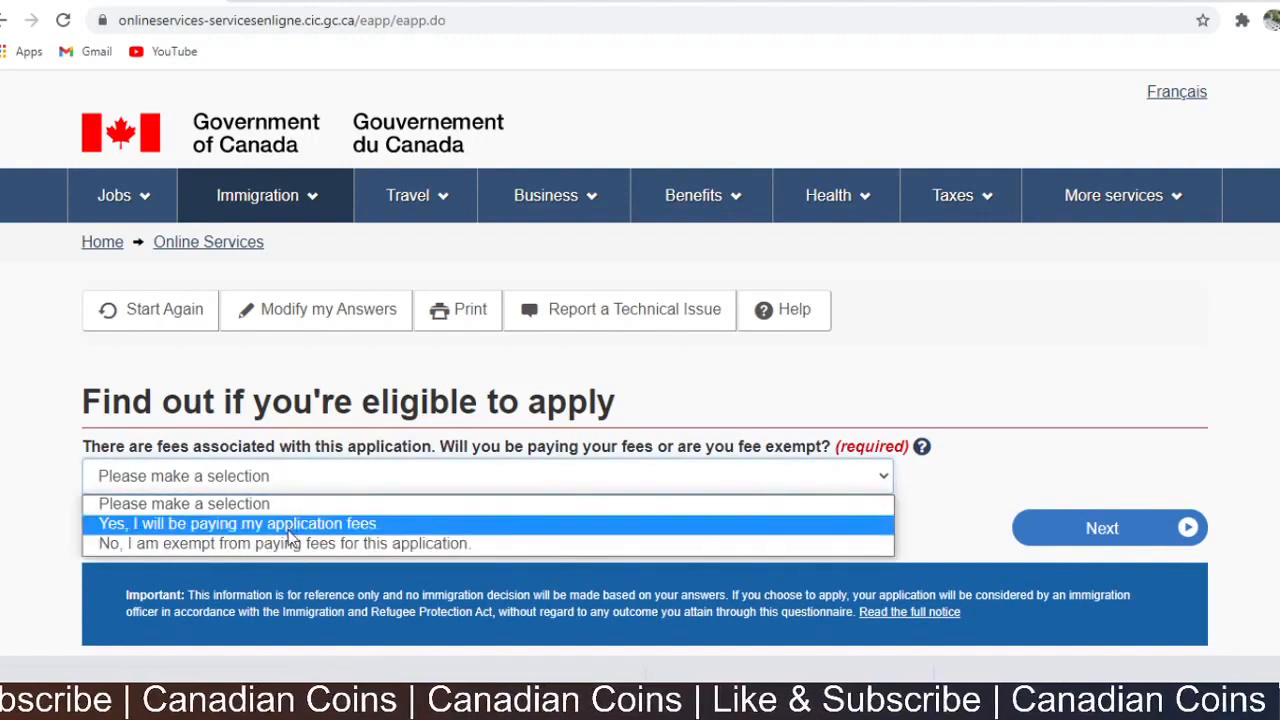
click(287, 526)
click(1100, 530)
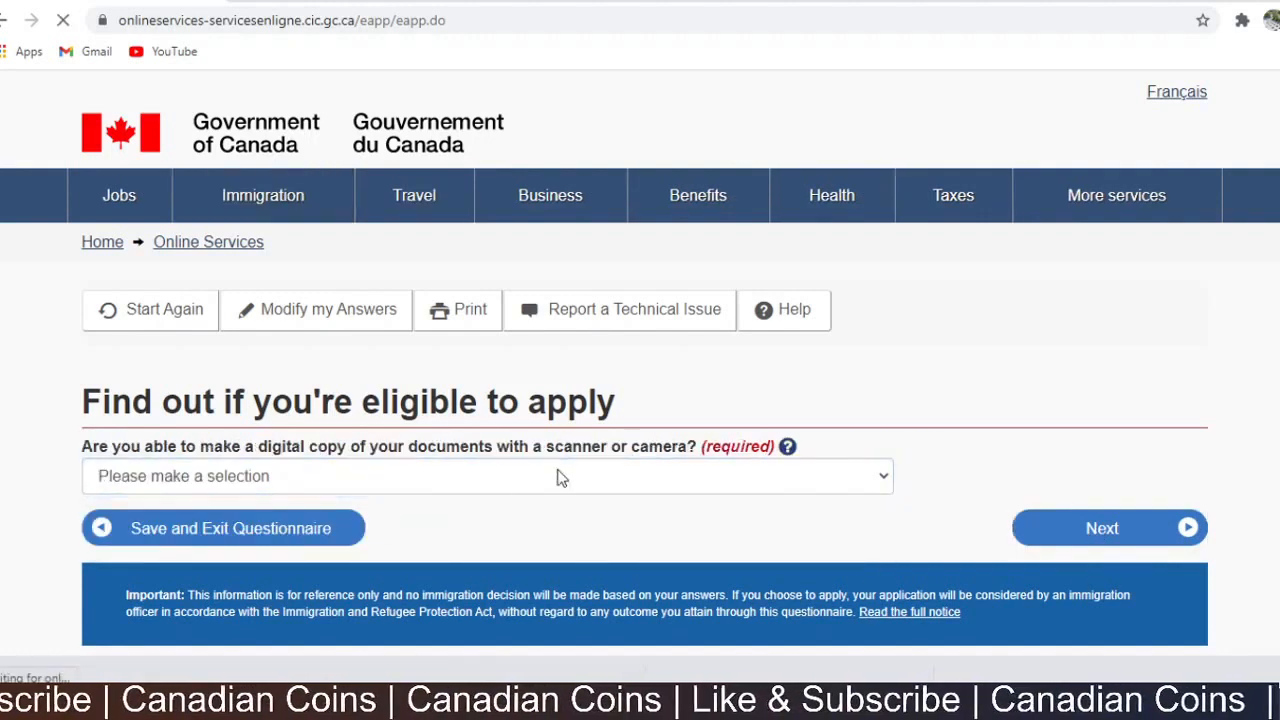
- Answer Yes to being able to make digital copies of the documents with a scanner or camera, and continue
click(325, 476)
click(323, 523)
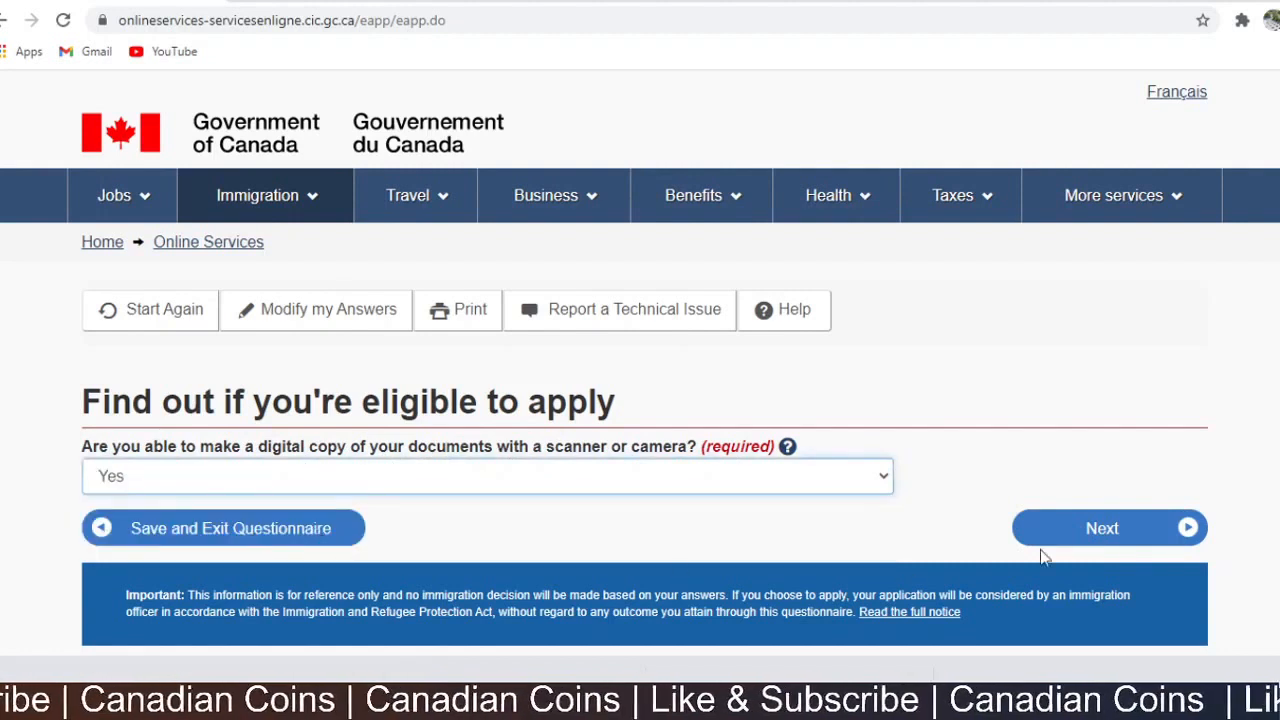
click(1098, 545)
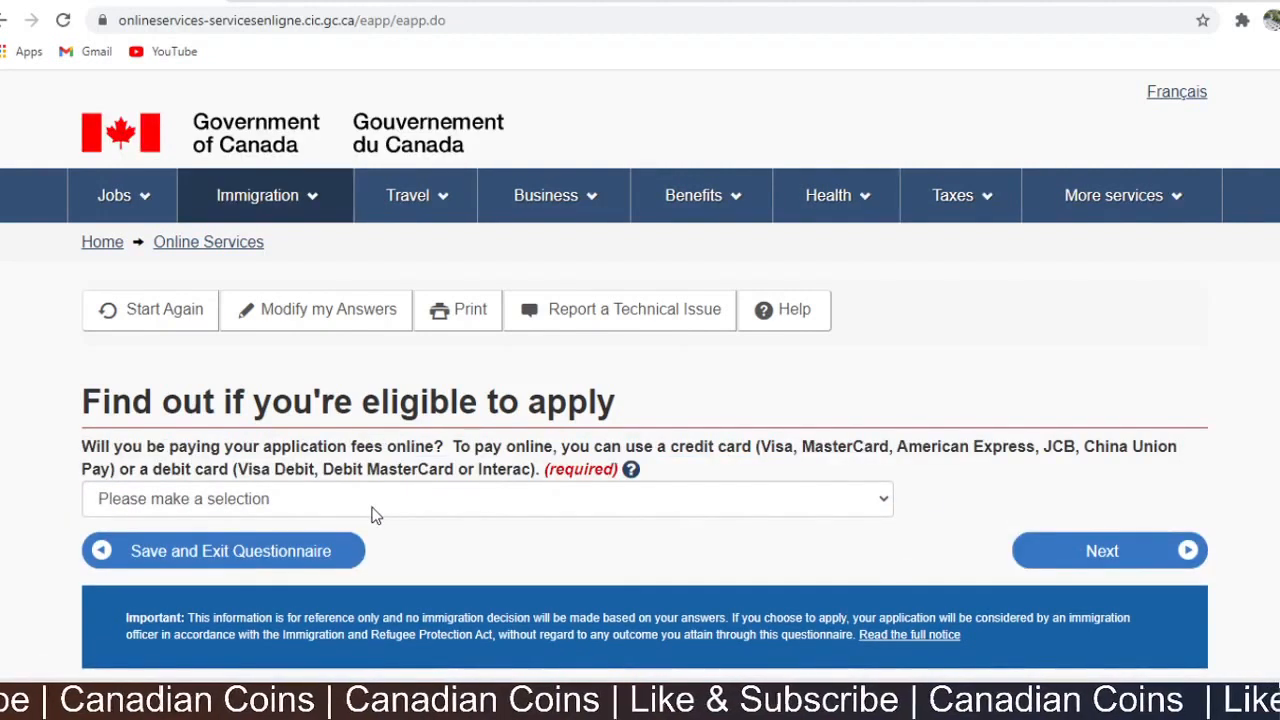
- Answer Yes to paying the application fees online, and continue to the answer review
click(375, 505)
click(362, 546)
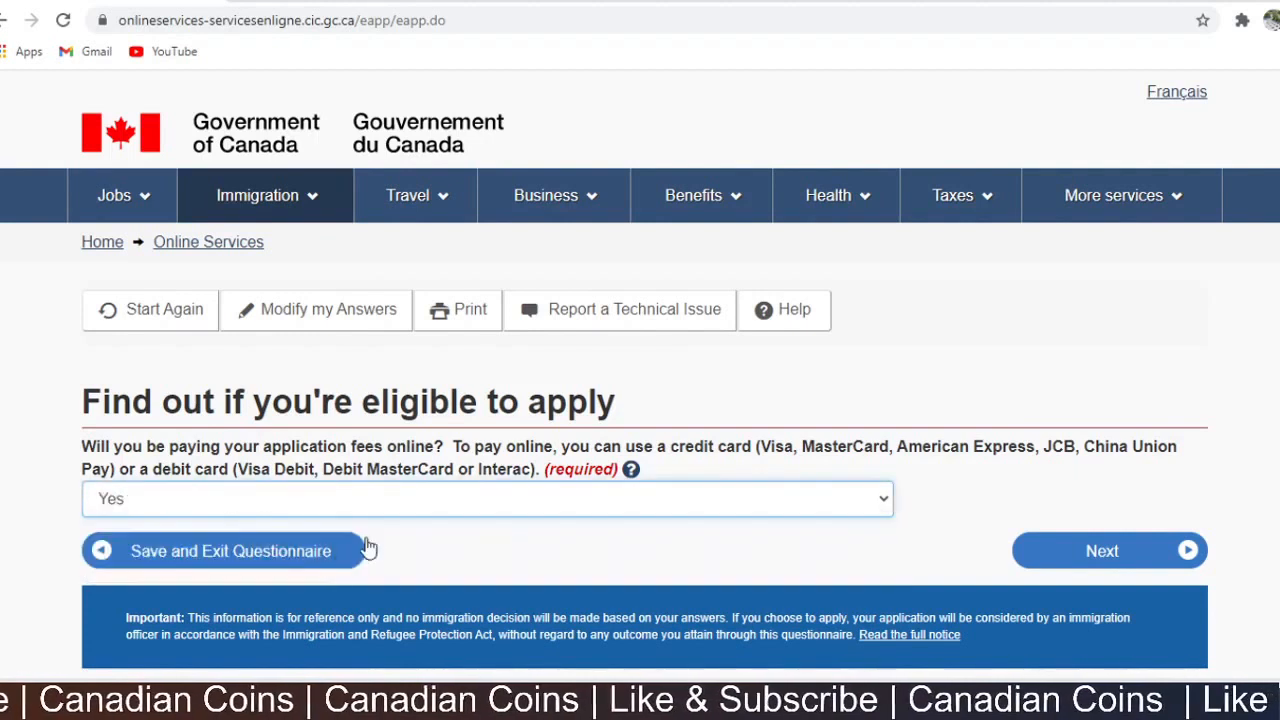
click(1088, 568)
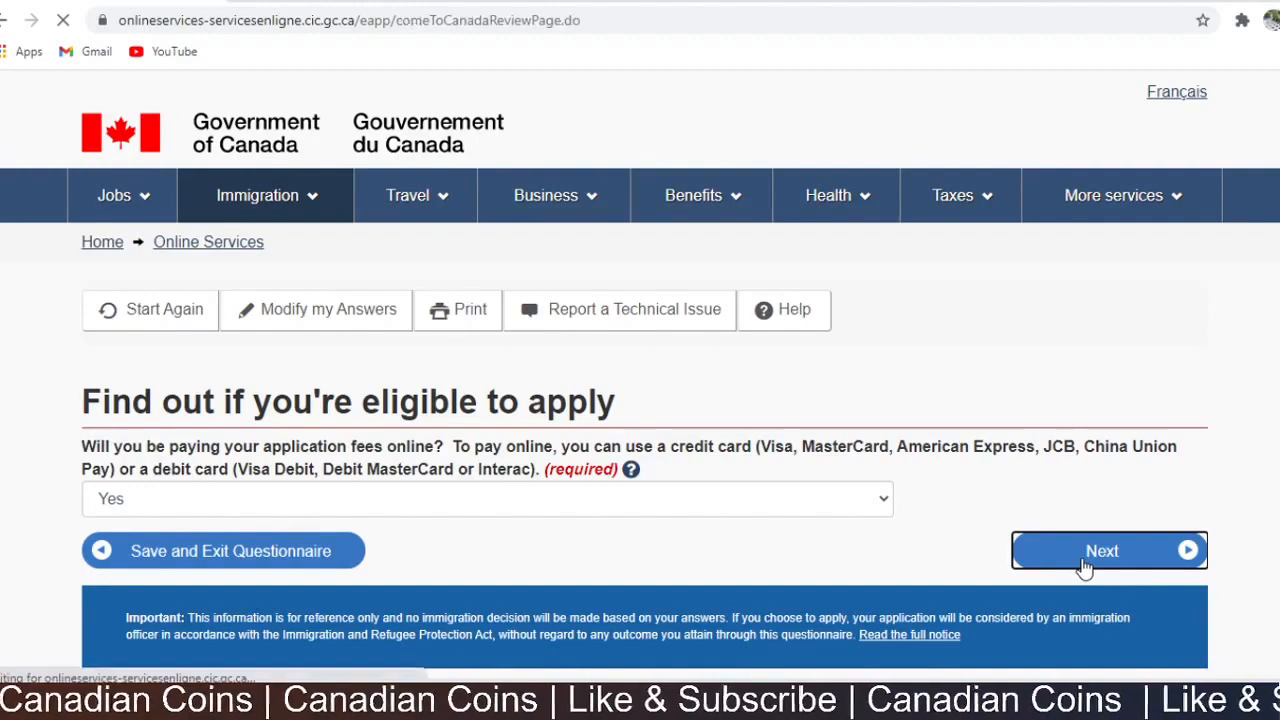
- Review all questionnaire answers from the start through the fee questions, and continue to the submission instructions
scroll(586, 434, down, 2)
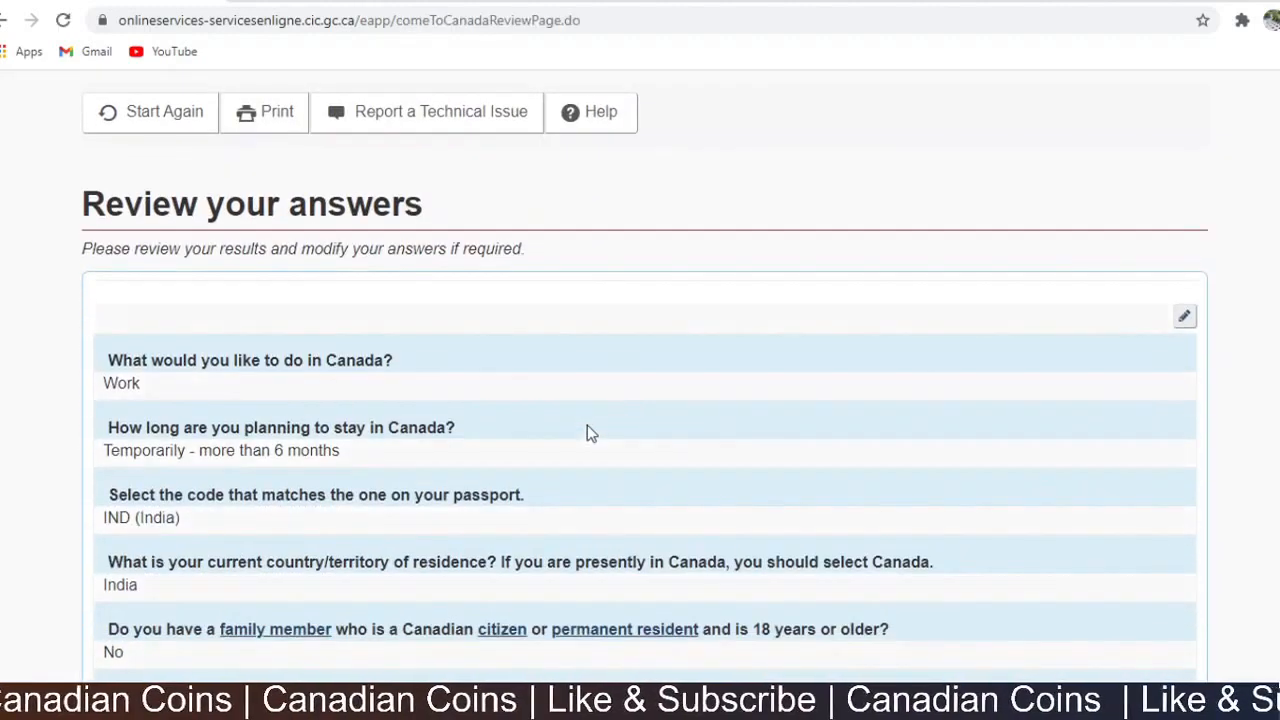
scroll(587, 426, down, 4)
scroll(593, 411, up, 3)
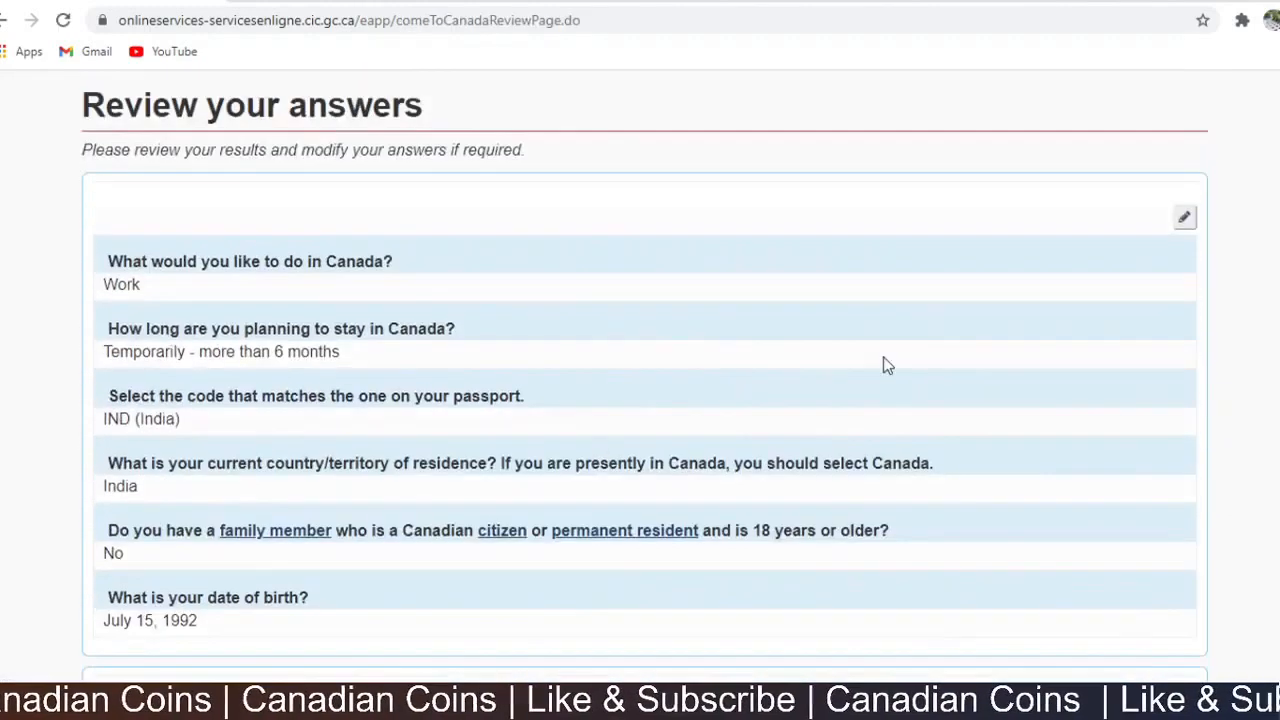
scroll(567, 364, down, 10)
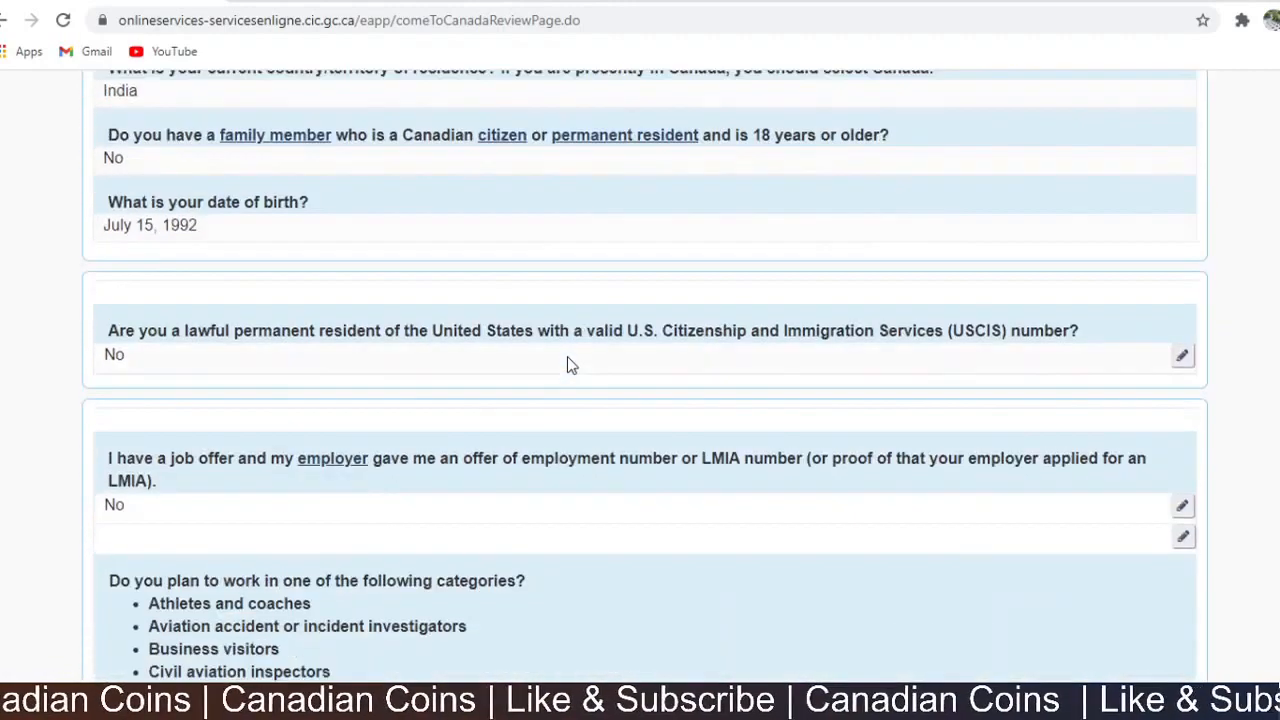
scroll(567, 365, down, 4)
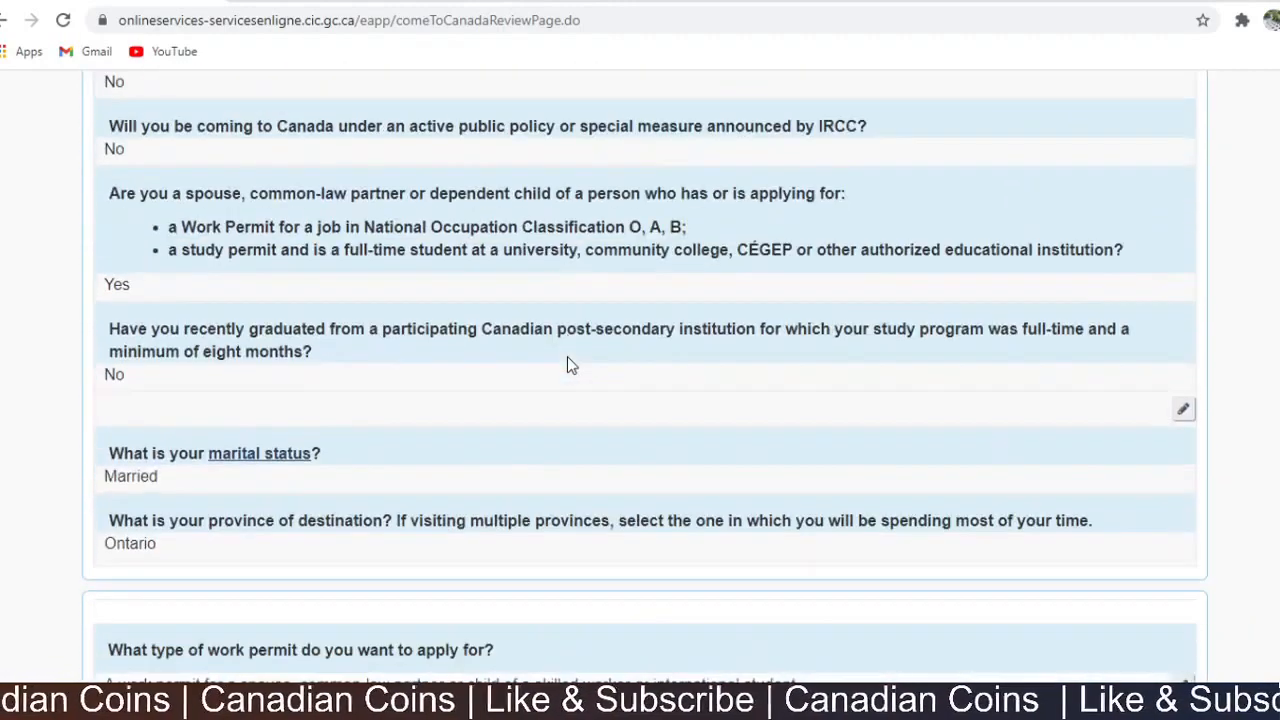
scroll(567, 356, down, 3)
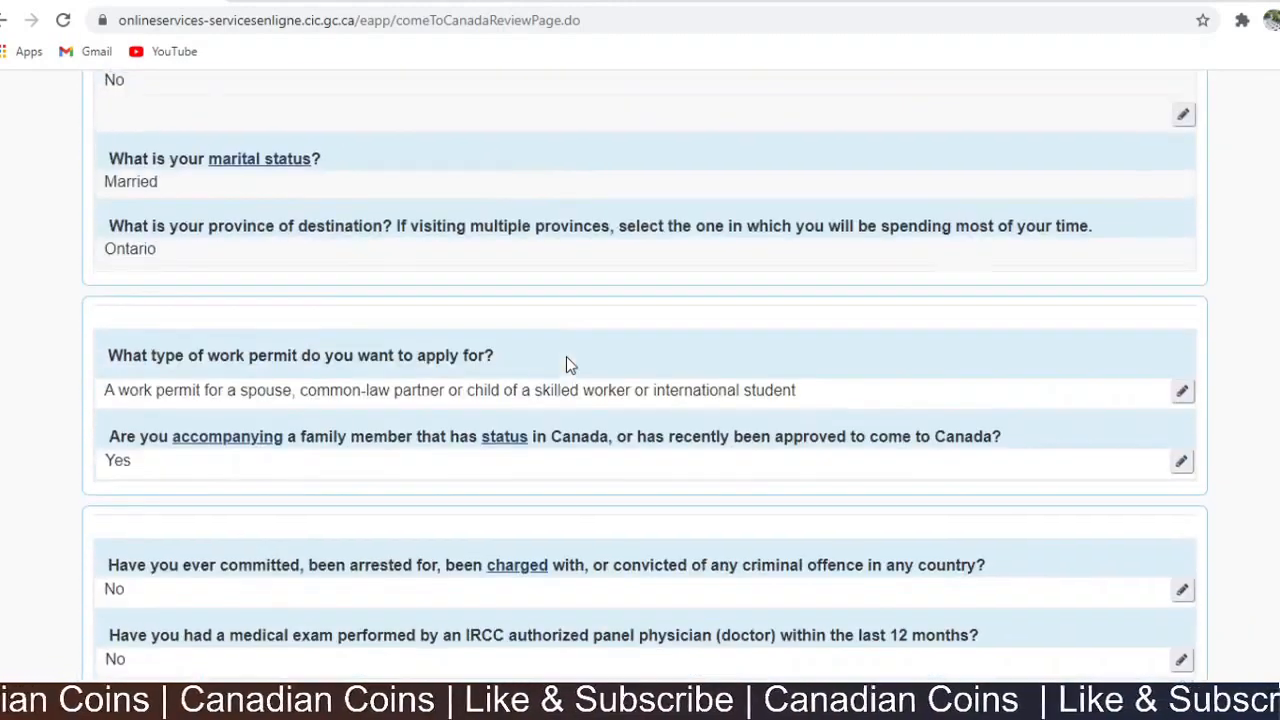
scroll(566, 356, down, 9)
scroll(566, 356, down, 6)
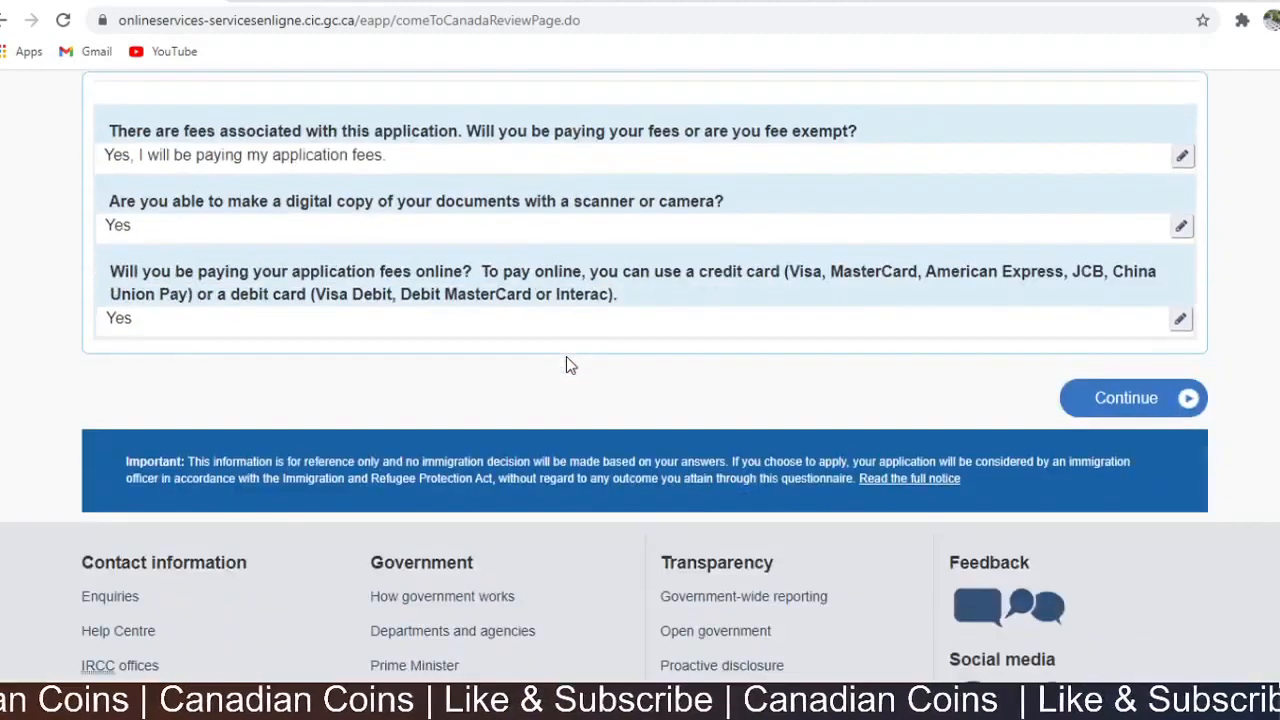
scroll(566, 355, up, 3)
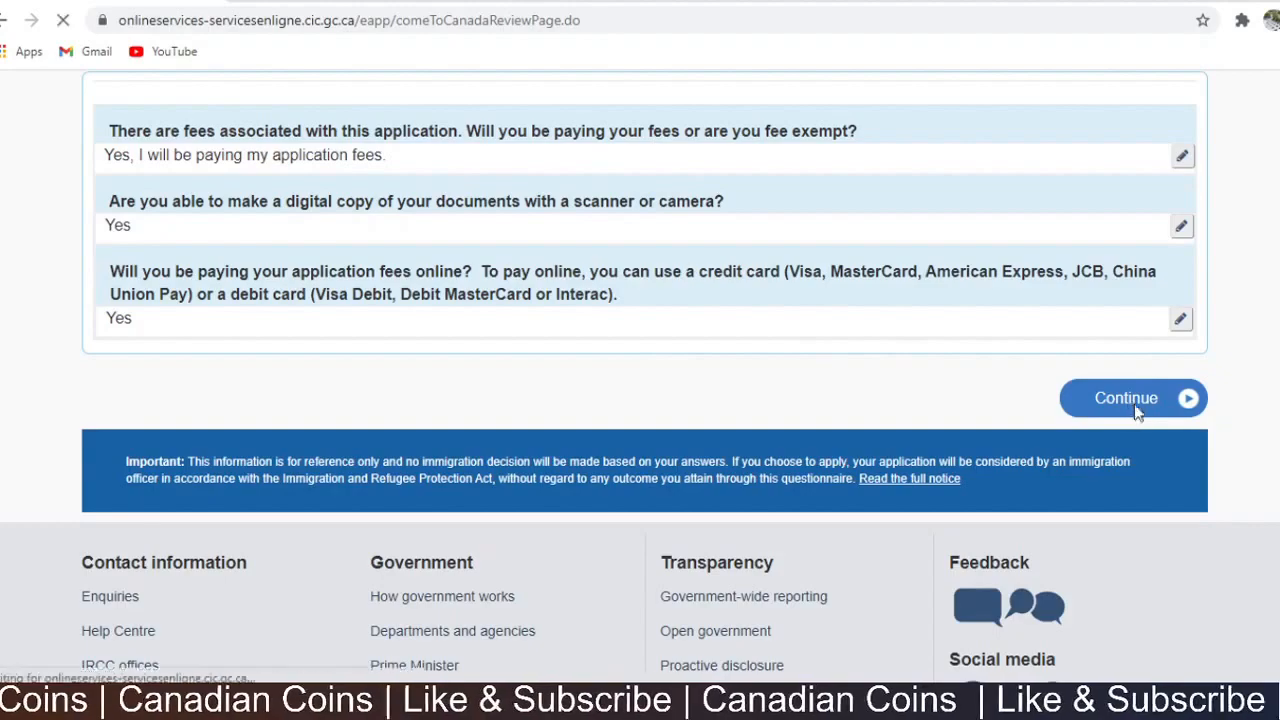
- Read through the steps for submitting the application, and continue to the document checklist
scroll(649, 366, down, 3)
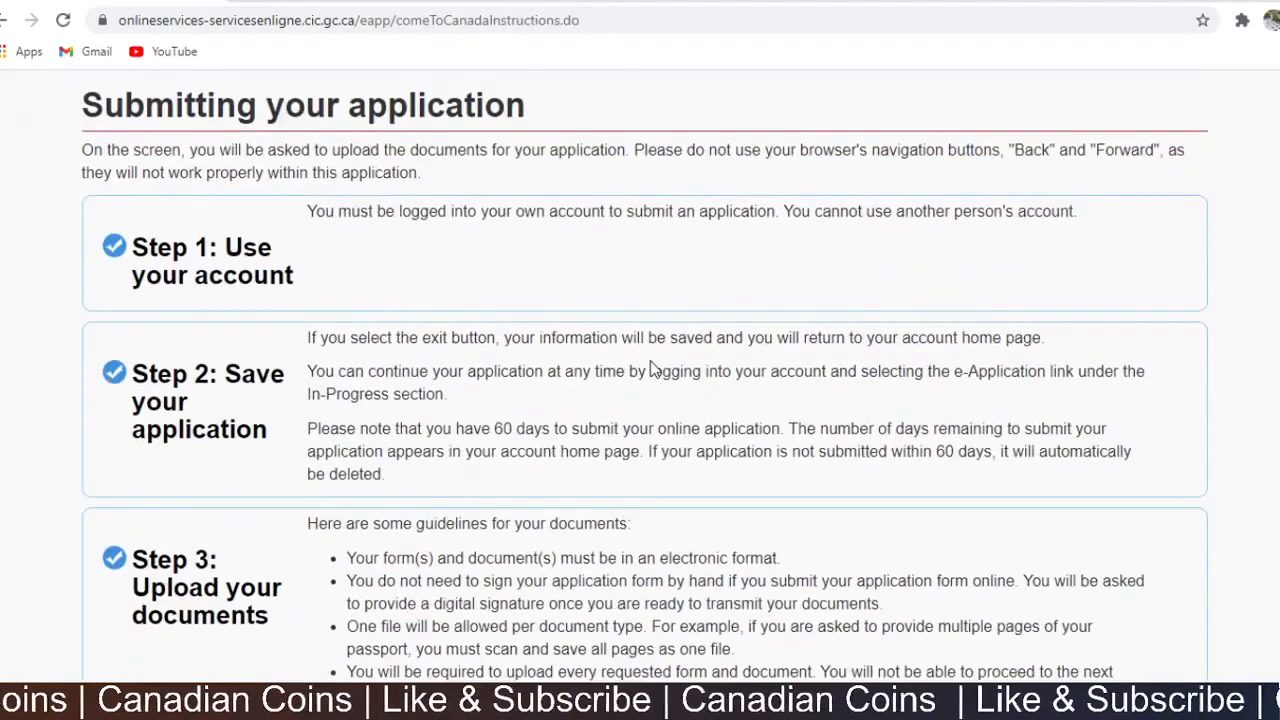
scroll(650, 366, down, 12)
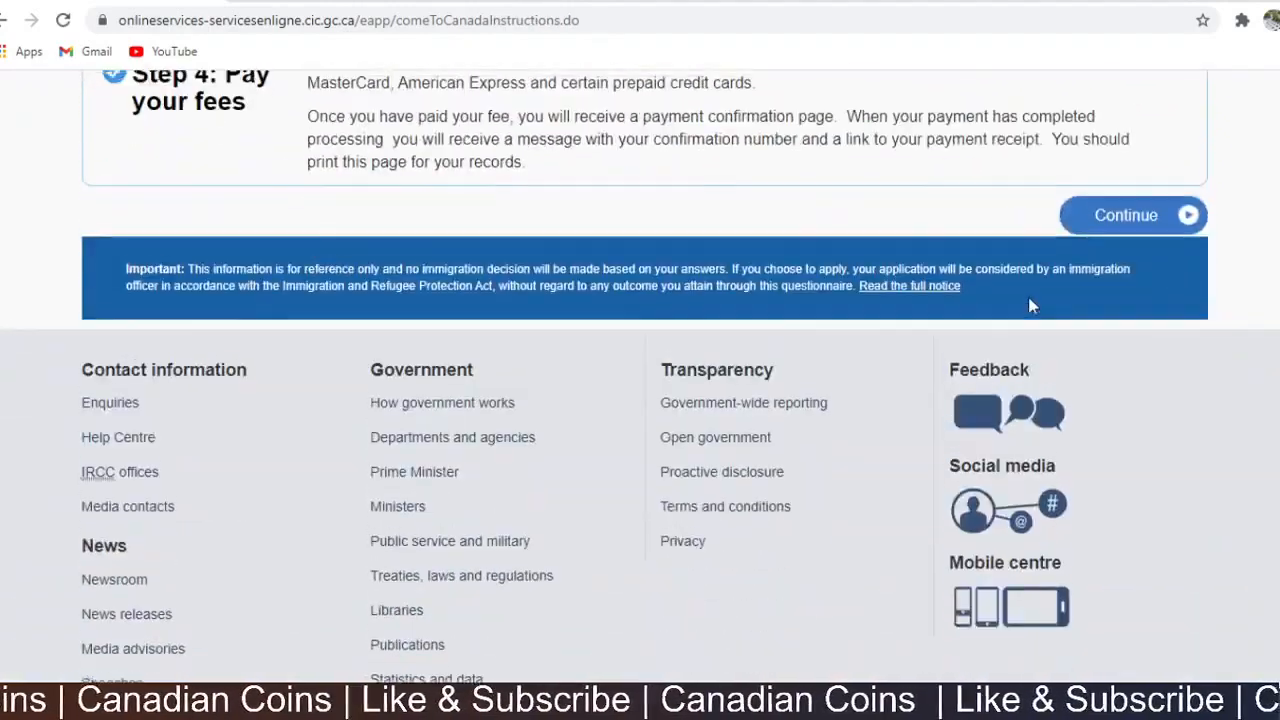
scroll(1029, 298, up, 3)
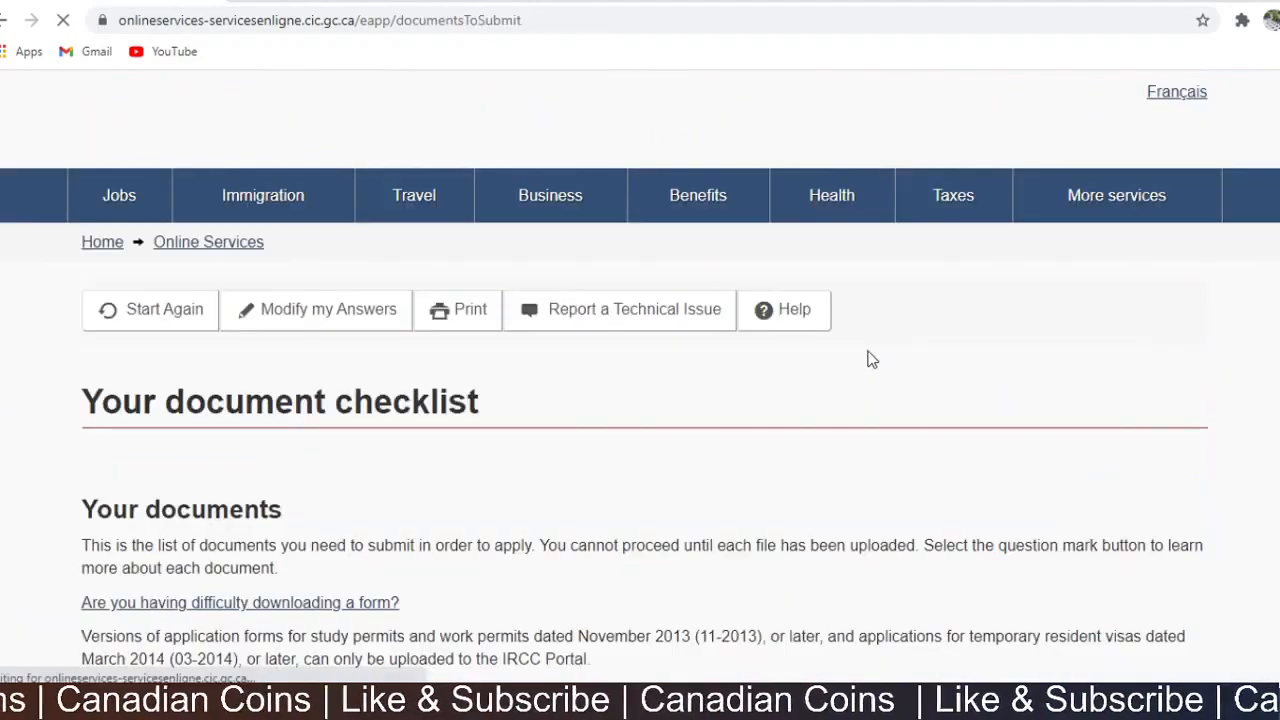
- Examine the document checklist, covering the application form, supporting documents, optional documents and fees
scroll(843, 371, down, 3)
scroll(843, 371, up, 3)
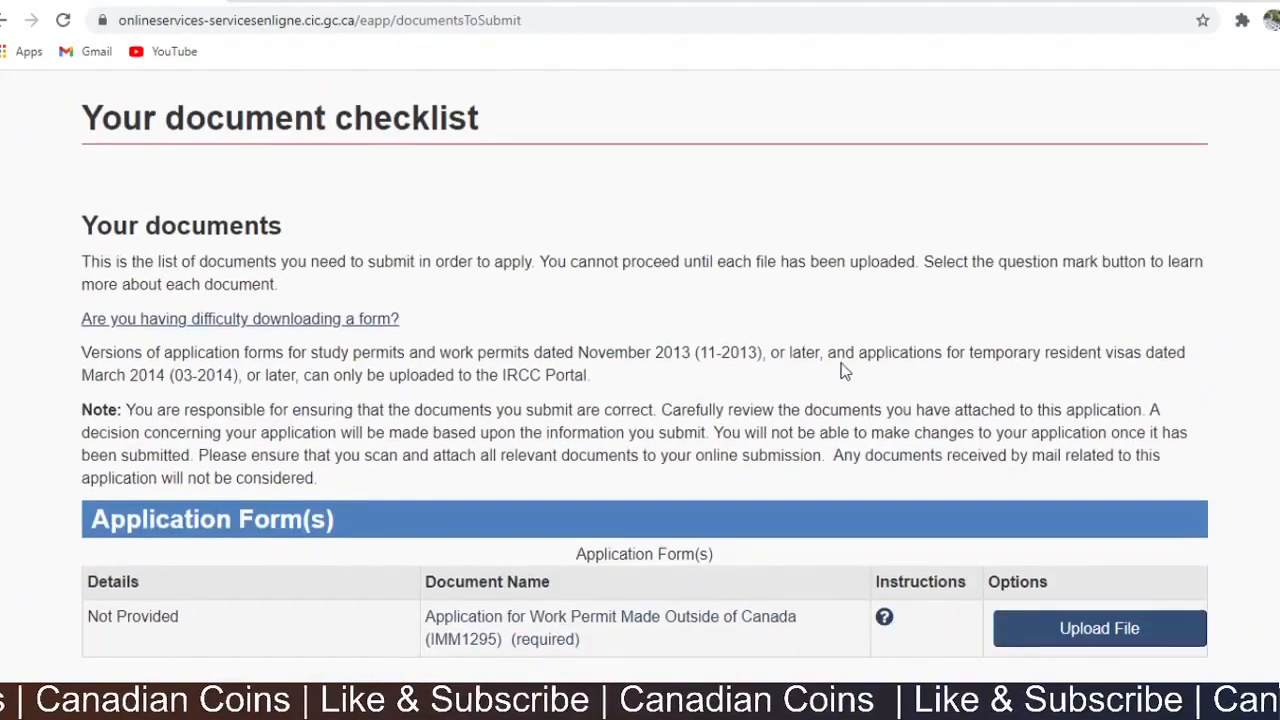
scroll(843, 371, down, 3)
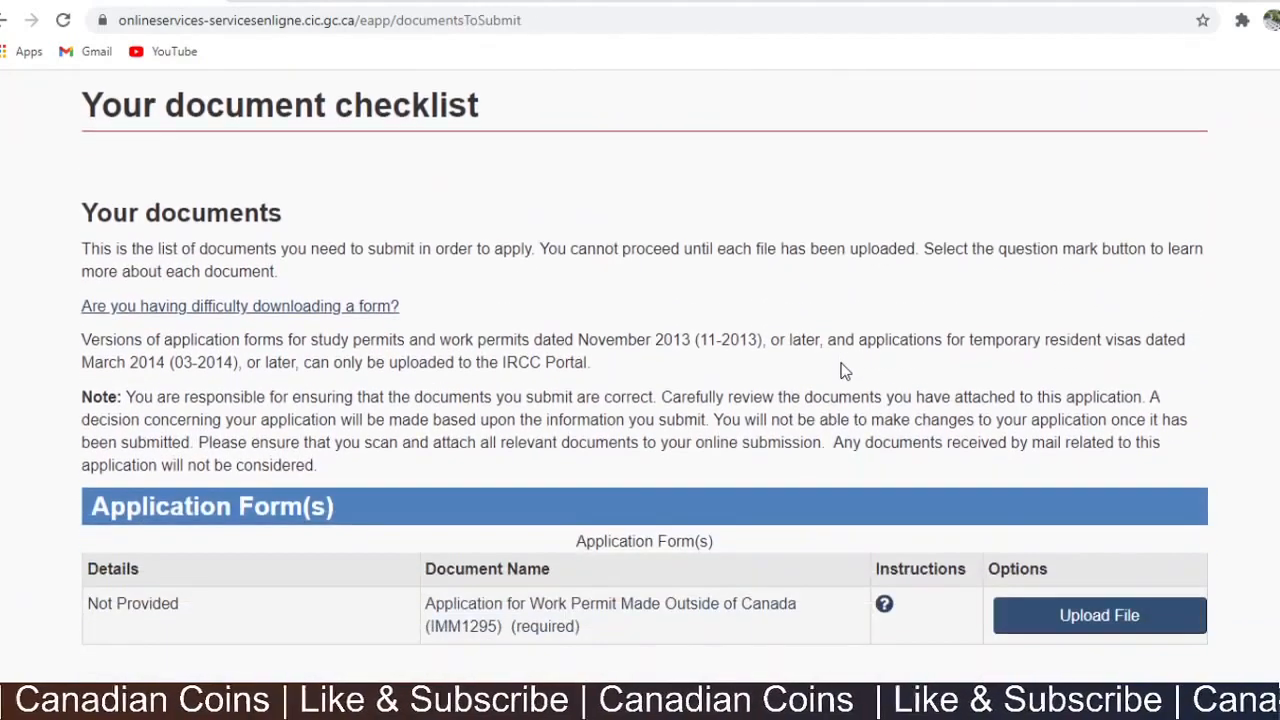
scroll(843, 371, down, 4)
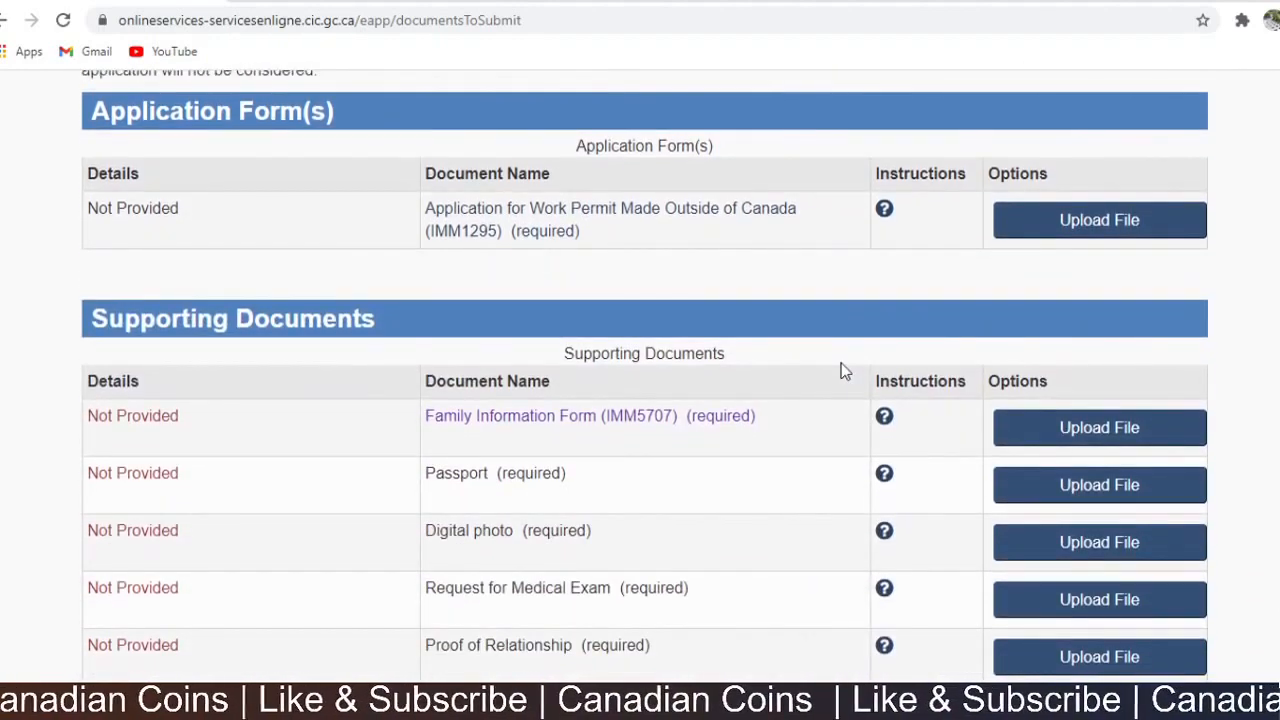
scroll(843, 371, down, 2)
scroll(843, 371, up, 4)
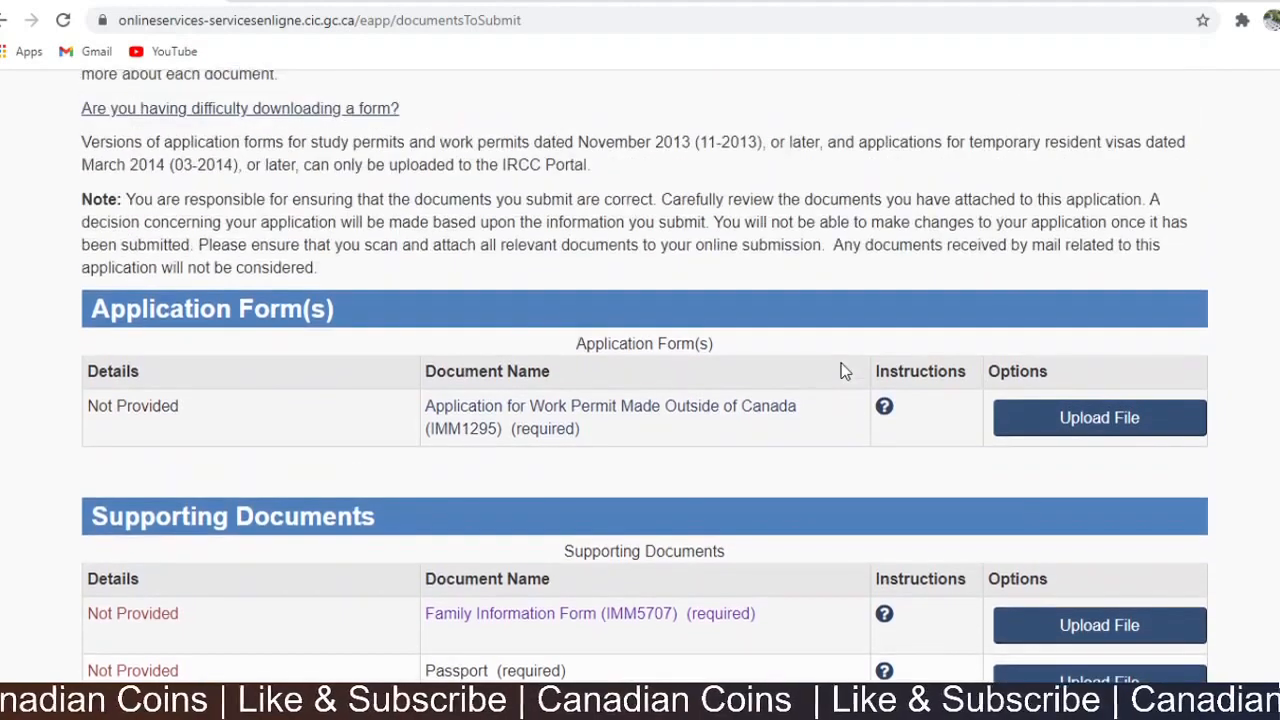
scroll(843, 371, down, 2)
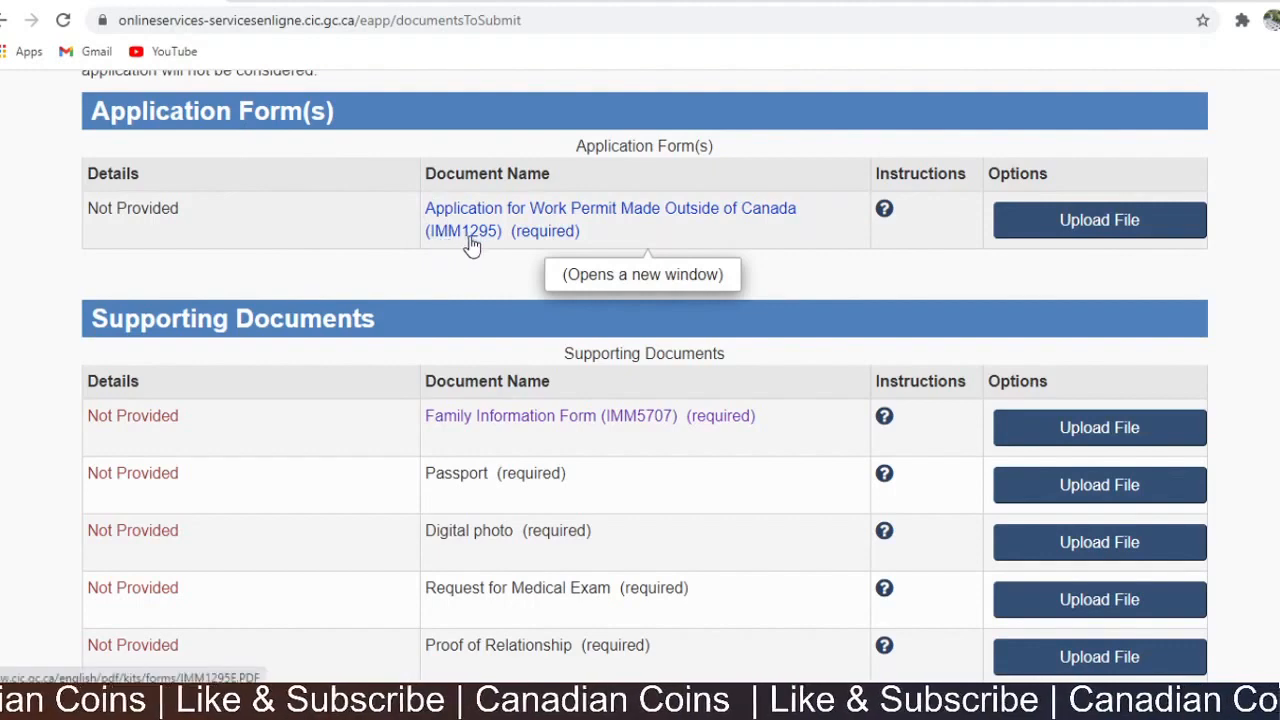
scroll(545, 235, down, 2)
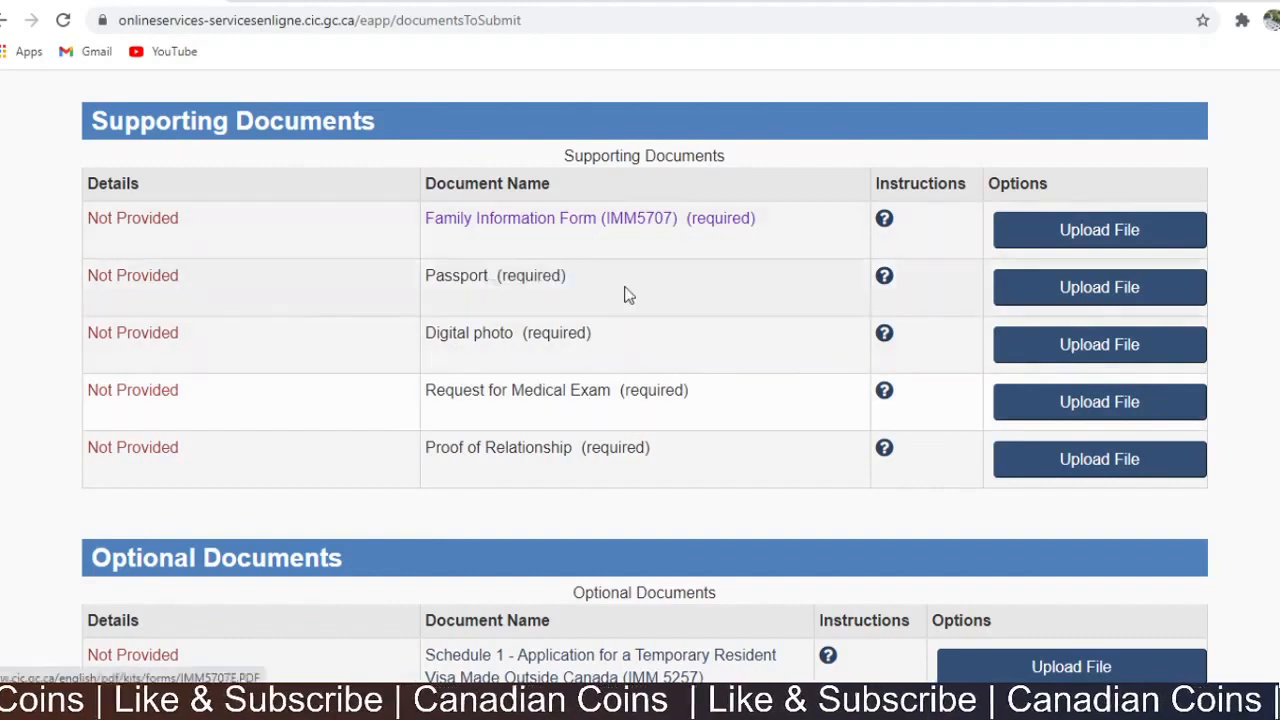
scroll(577, 420, down, 3)
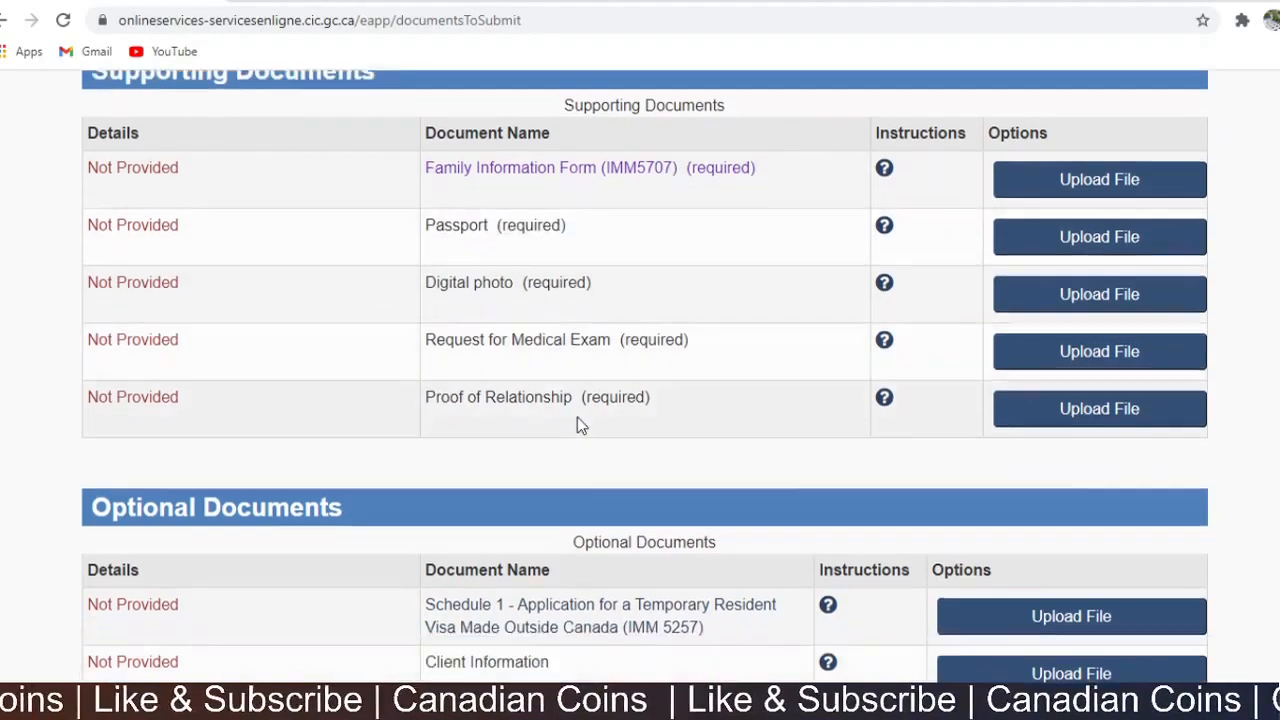
scroll(553, 395, down, 3)
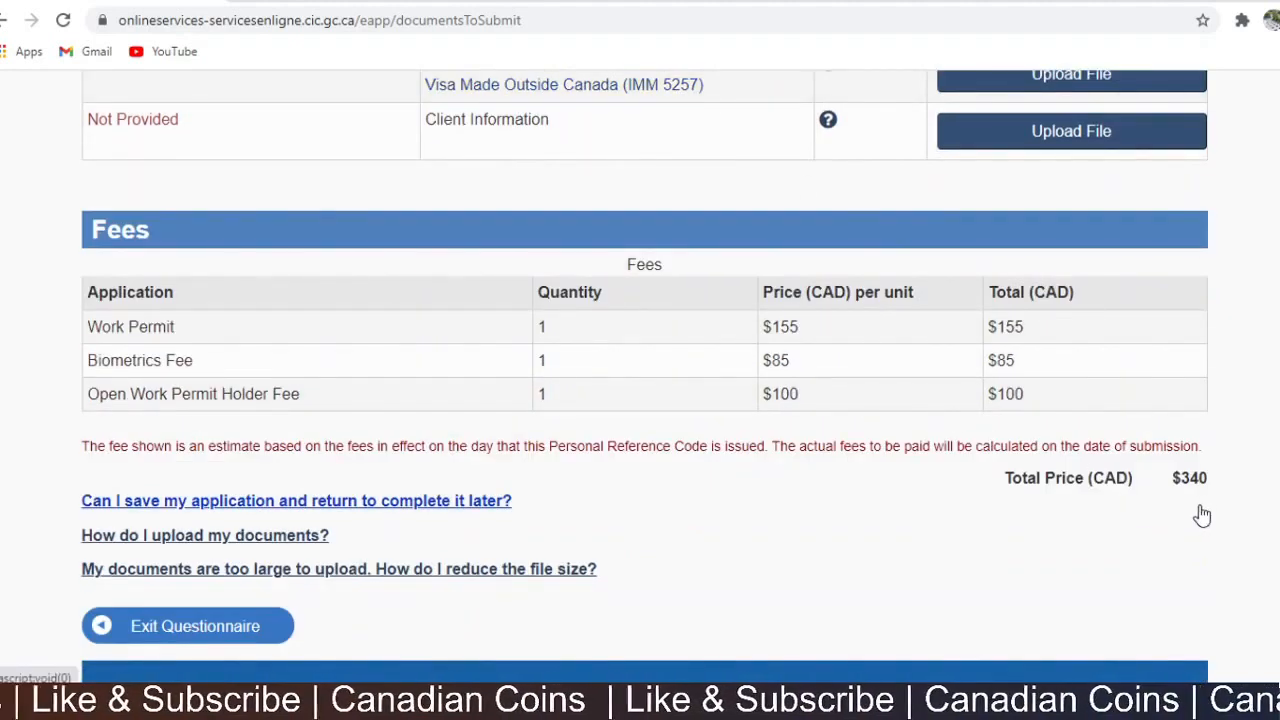
scroll(1155, 519, up, 15)
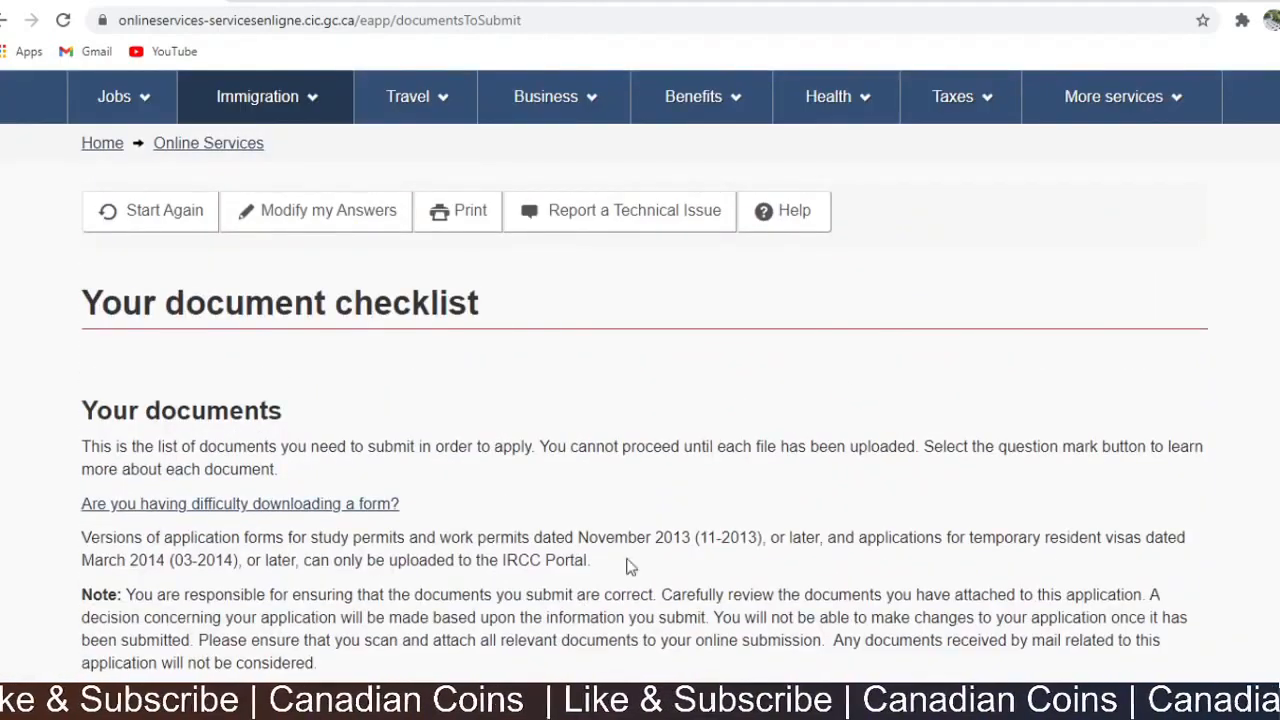
- Download the Application for Work Permit Made Outside of Canada (IMM1295) and save it as imm1295e in the Files Spouse folder
scroll(528, 520, down, 4)
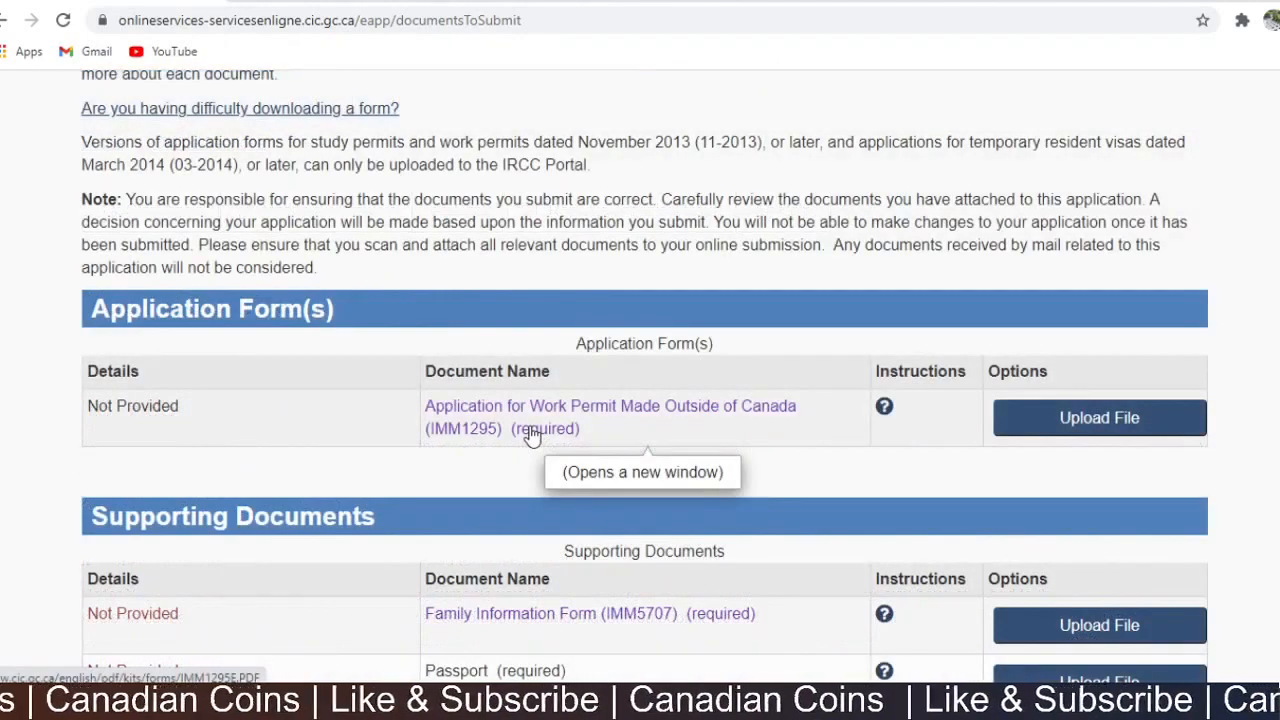
click(532, 437)
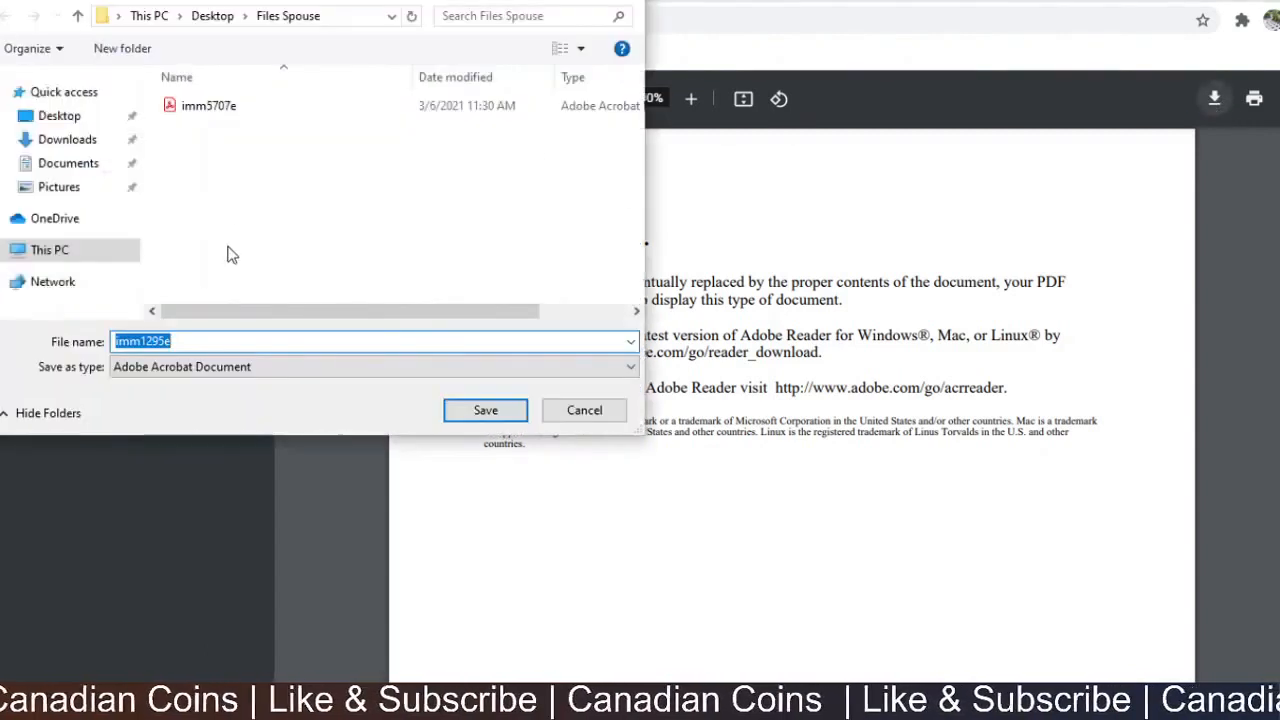
click(486, 411)
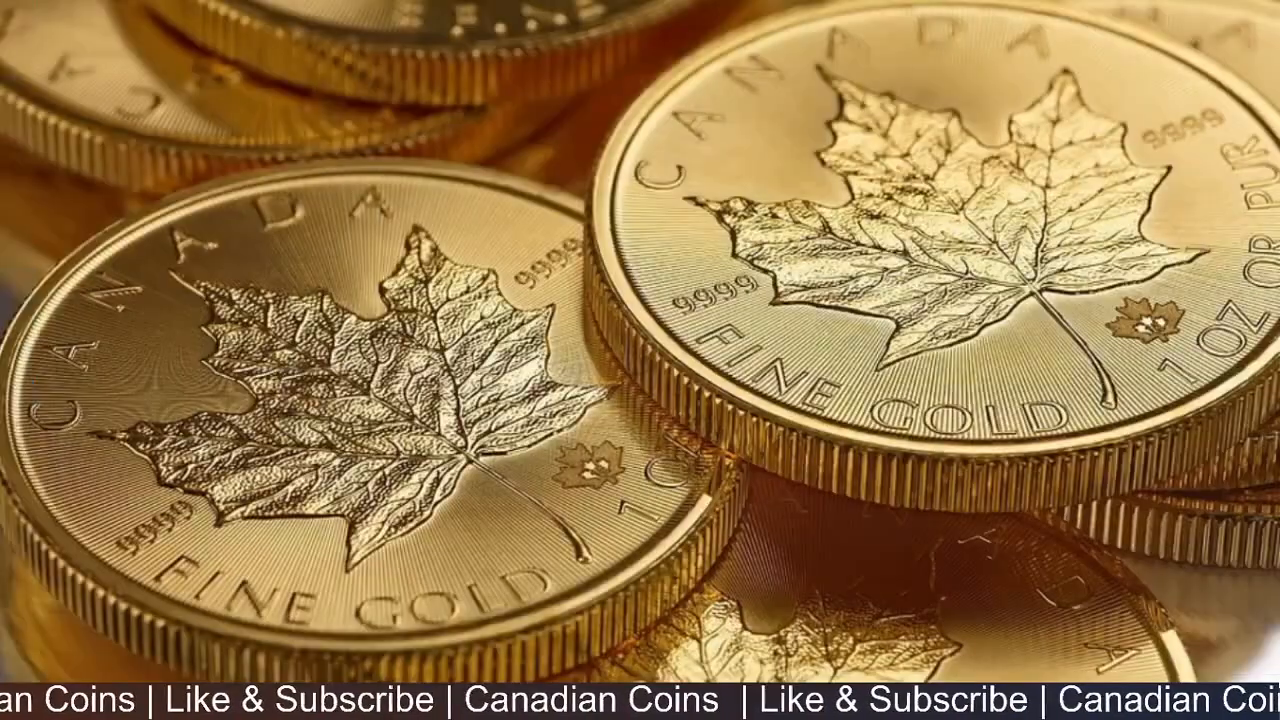
- Open imm1295e from the Files Spouse desktop folder in Adobe Acrobat Reader and decline the trusted certificates update
double_click(312, 392)
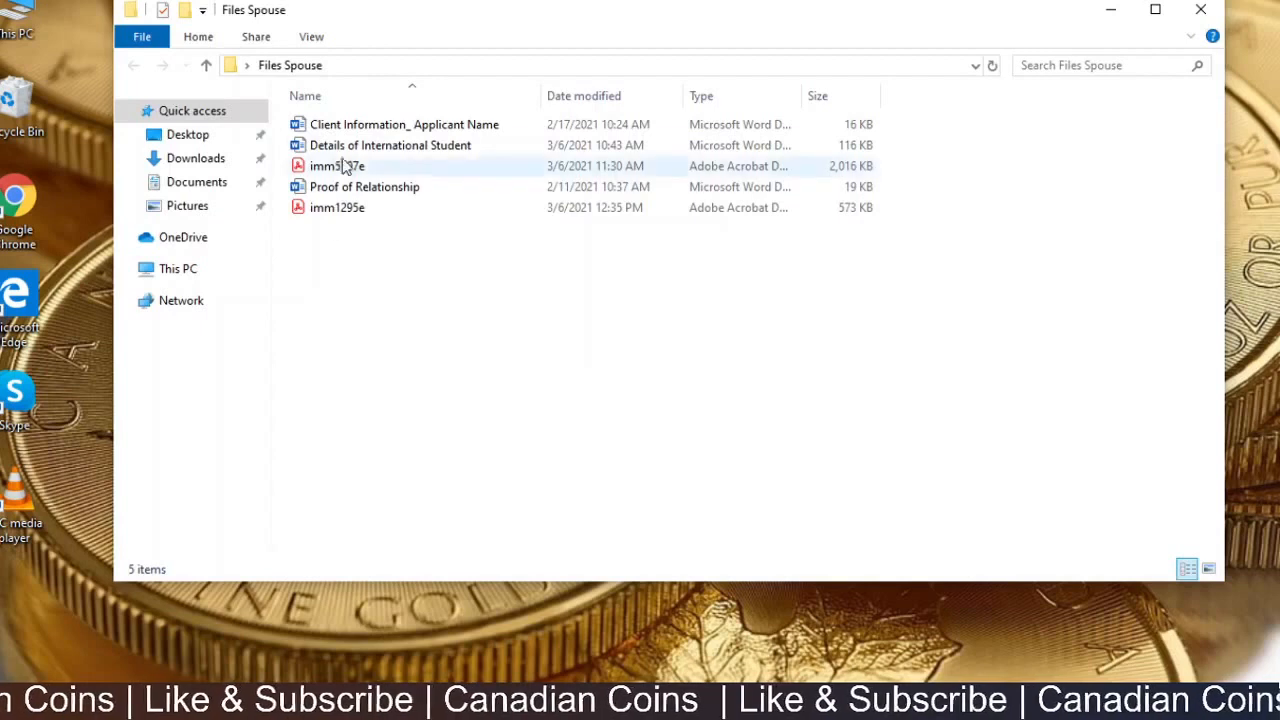
double_click(344, 209)
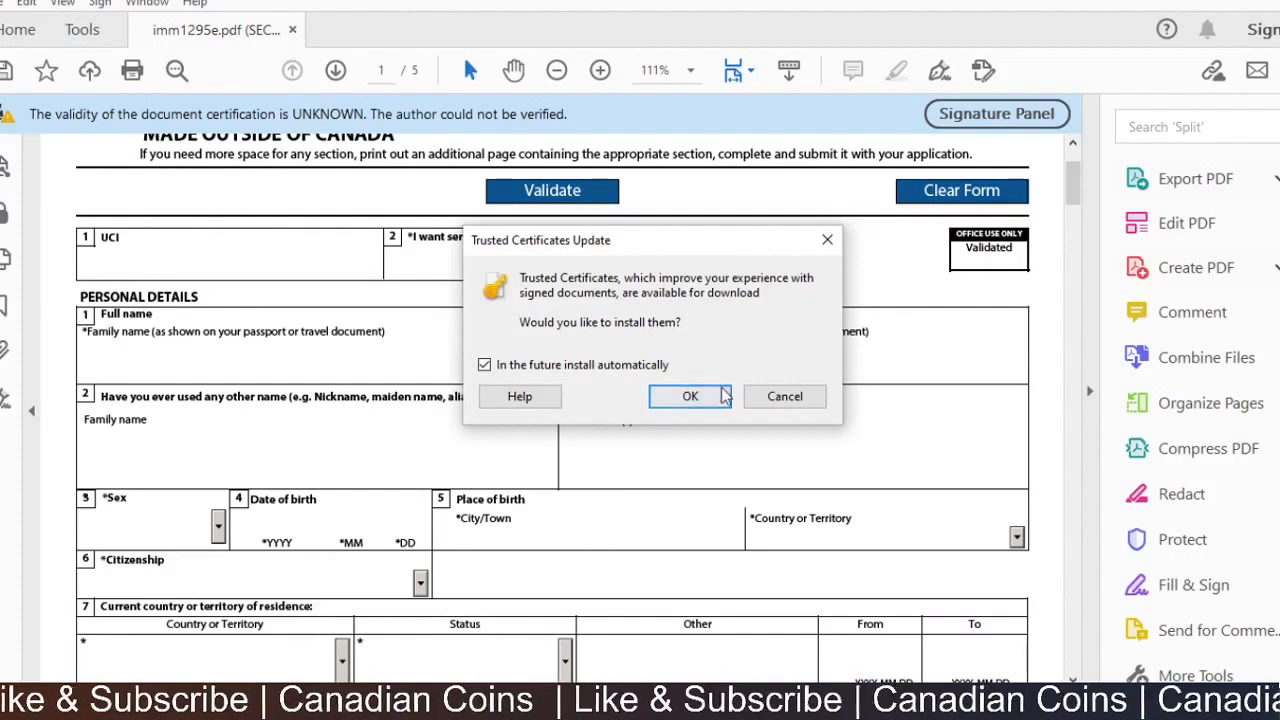
click(777, 401)
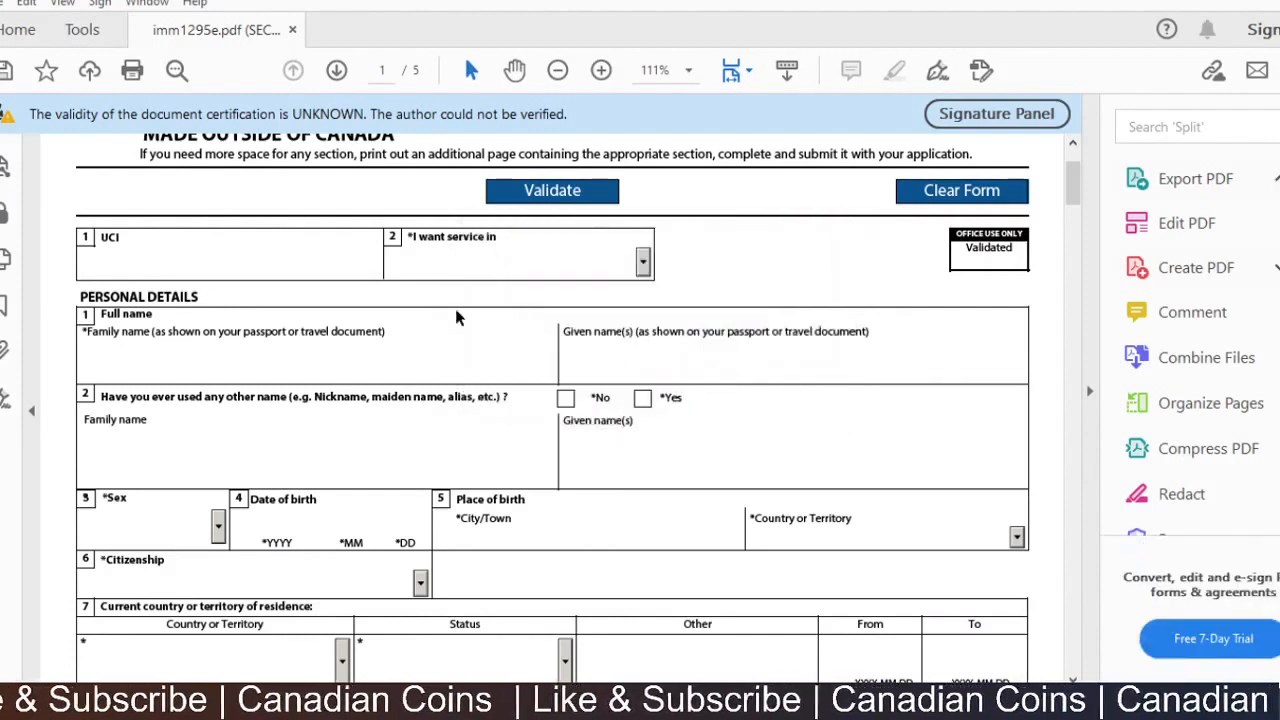
- Set the service language to English and answer No to having ever used any other name
click(643, 266)
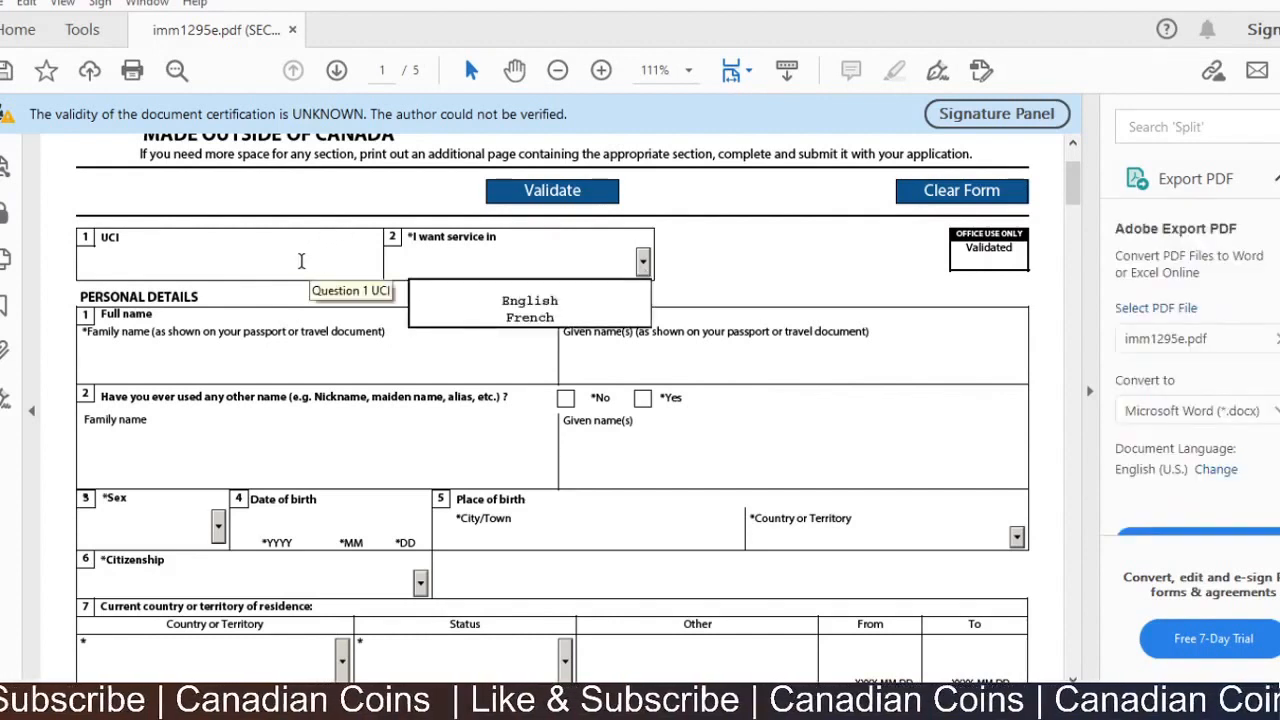
click(557, 310)
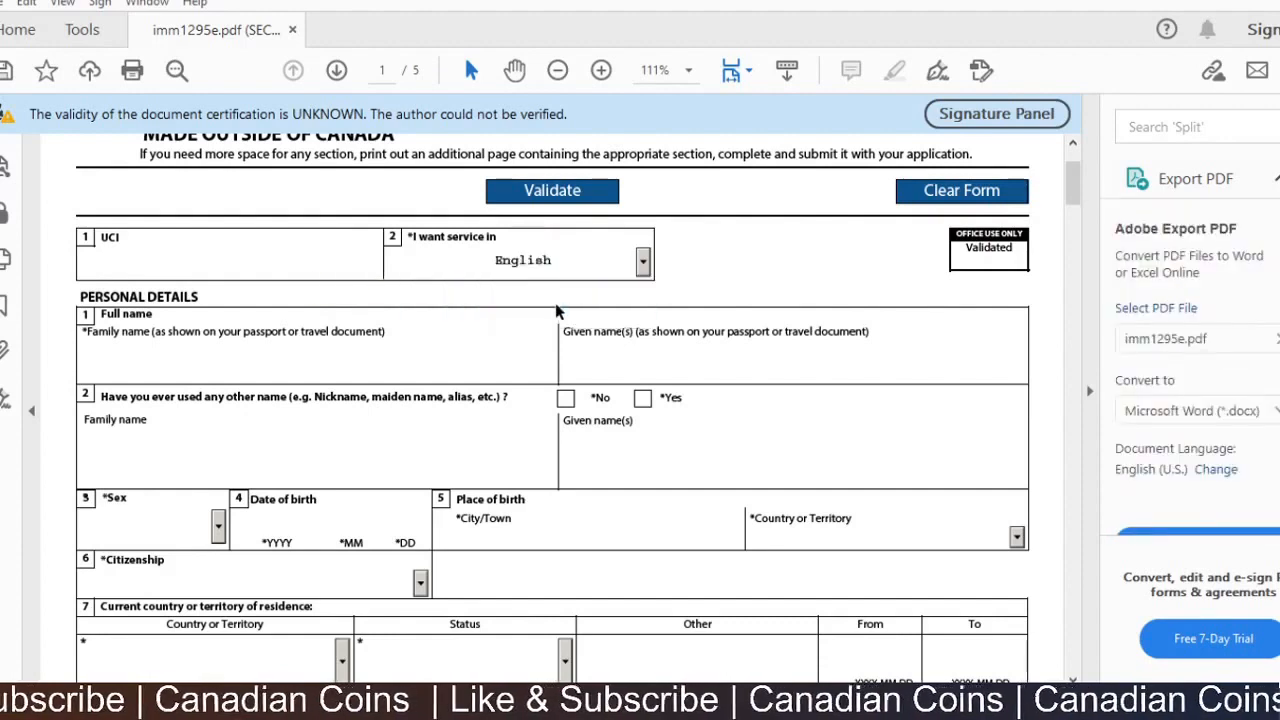
scroll(535, 303, down, 1)
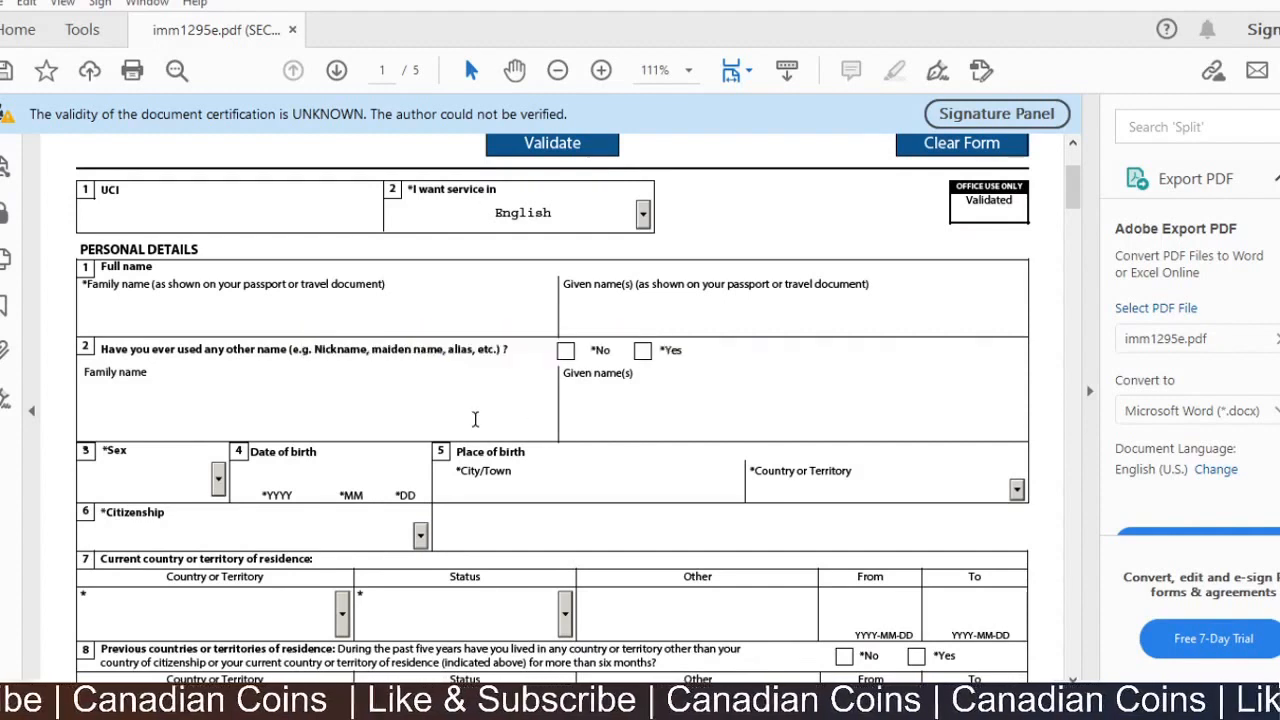
scroll(476, 418, down, 1)
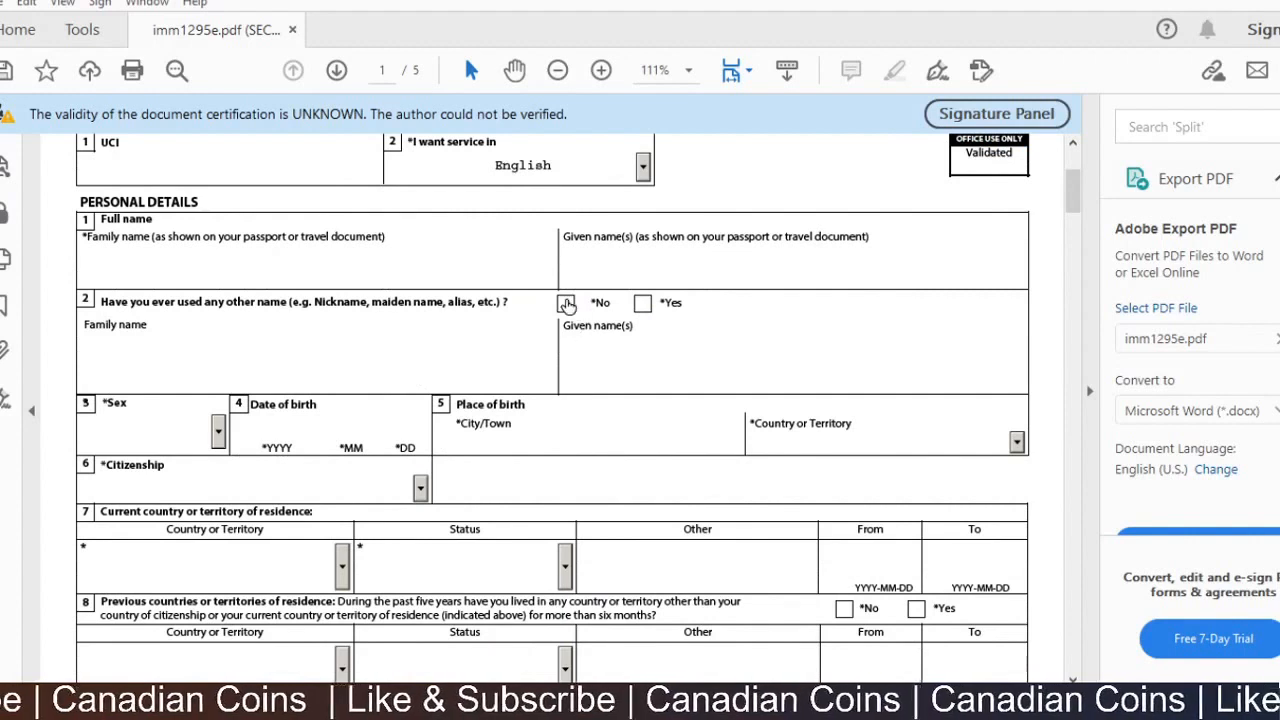
click(566, 304)
scroll(465, 347, down, 1)
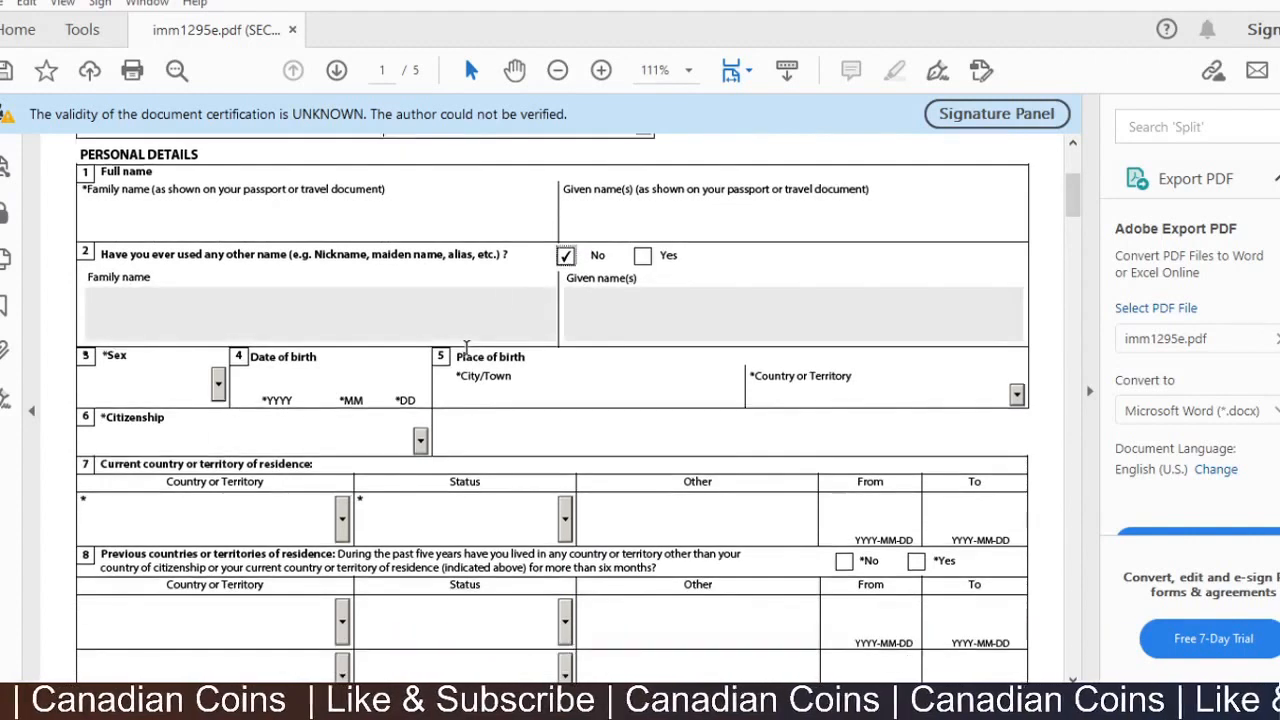
- Set the applicant's sex to M Male and the citizenship to India in the personal details
click(218, 384)
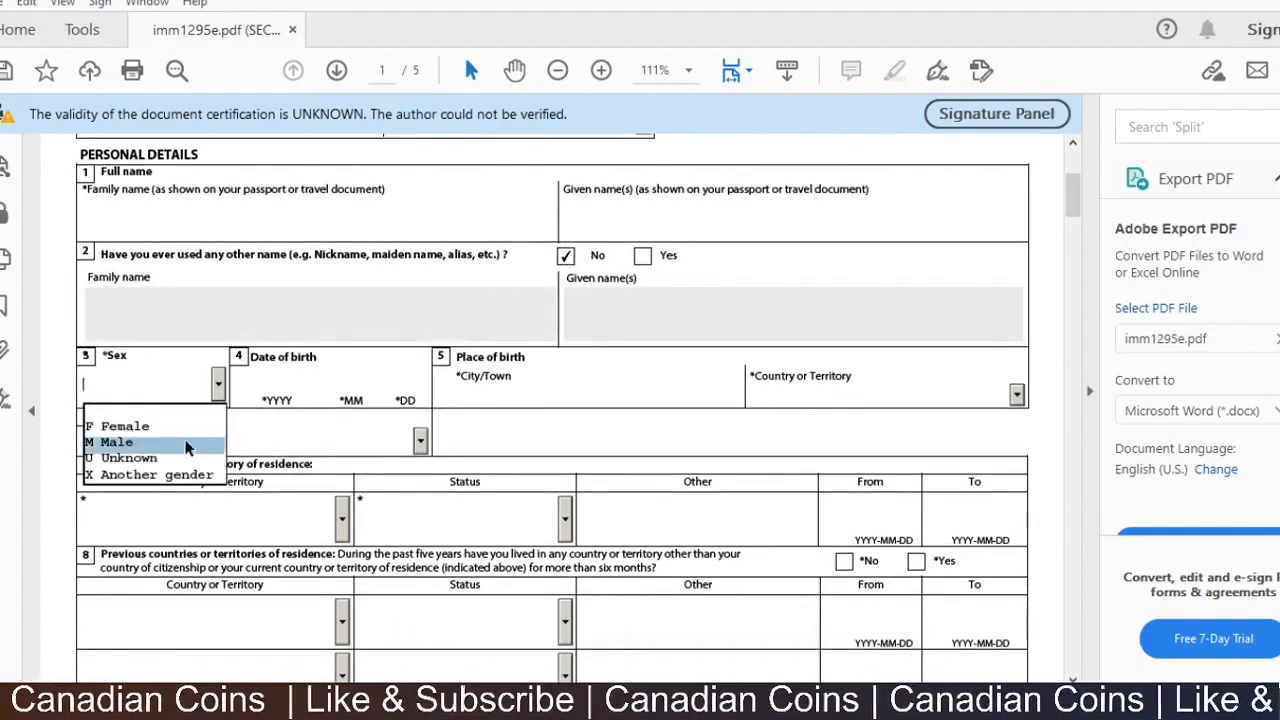
click(183, 444)
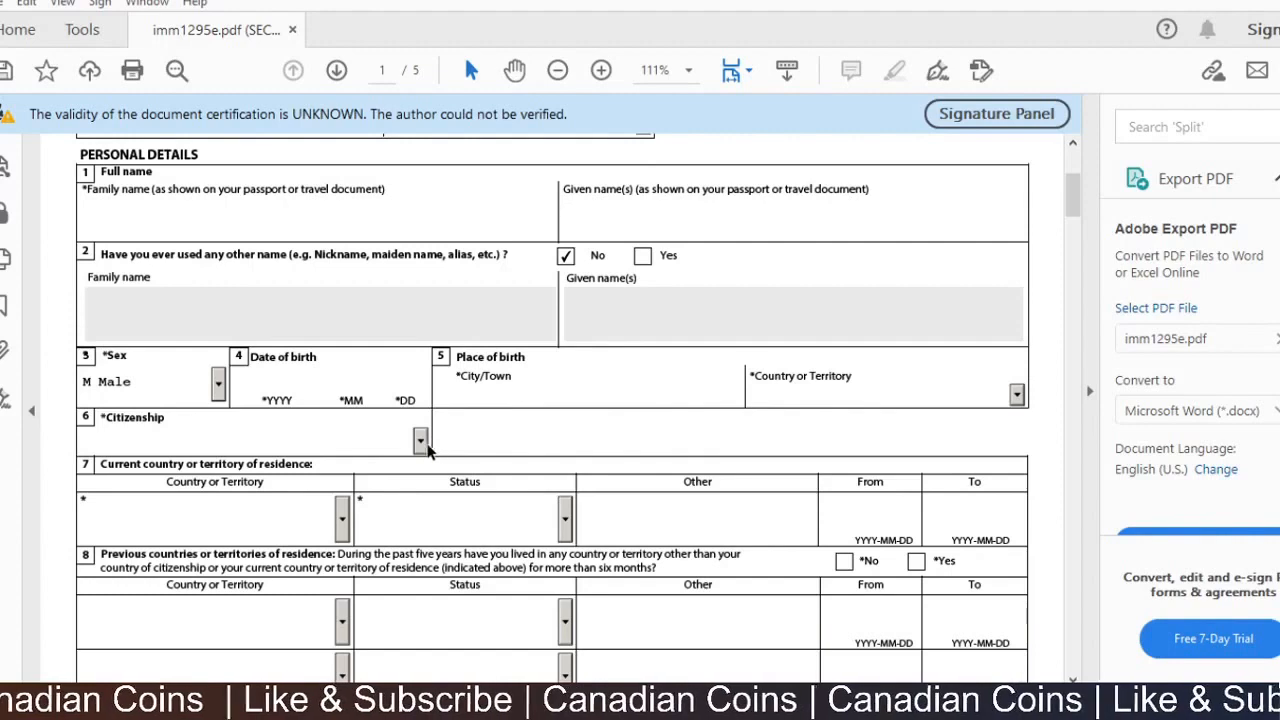
click(420, 440)
key(i)
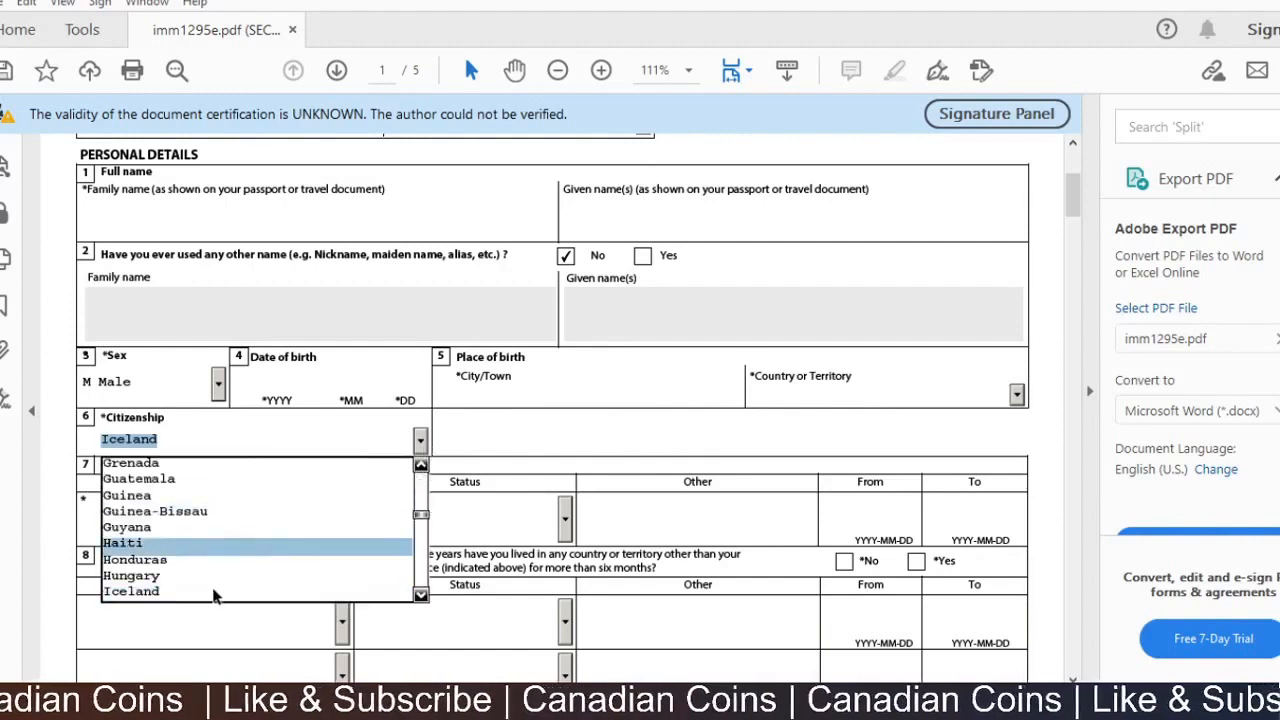
scroll(202, 592, down, 1)
scroll(398, 541, down, 1)
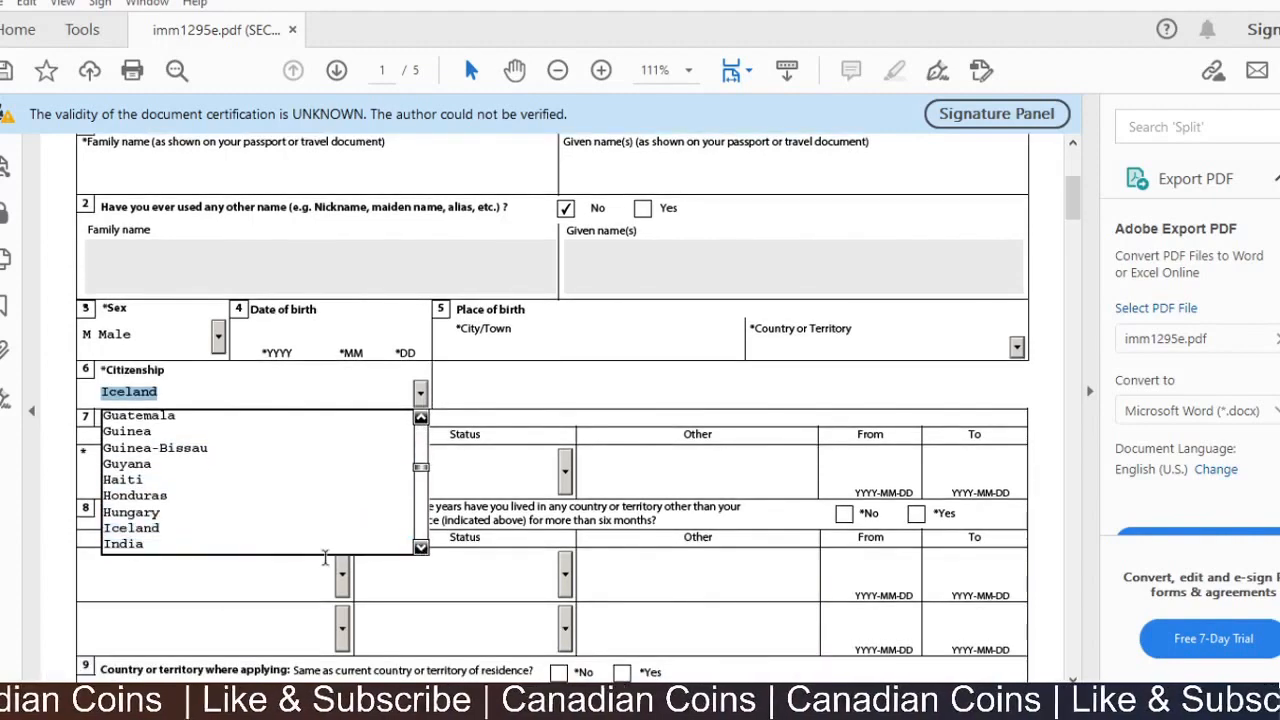
click(350, 545)
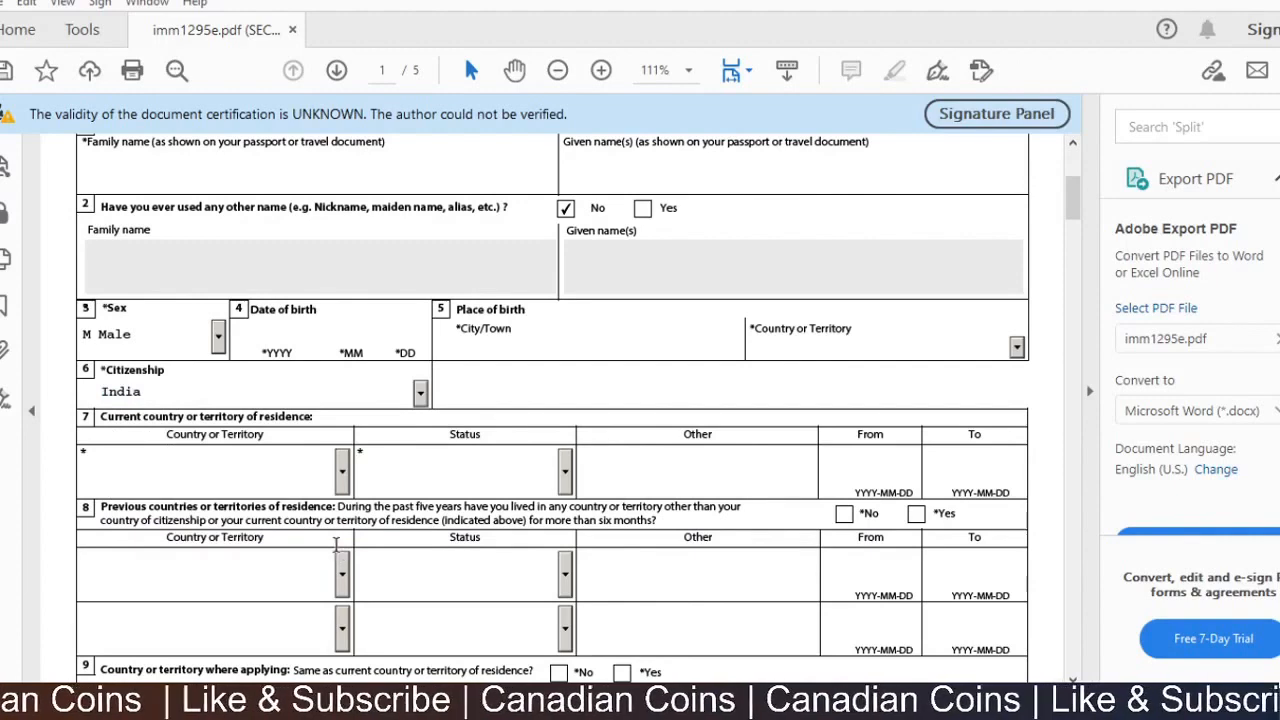
- Answer No to previous countries of residence in question 8 and Yes to applying from the current country of residence in question 9
scroll(349, 533, down, 2)
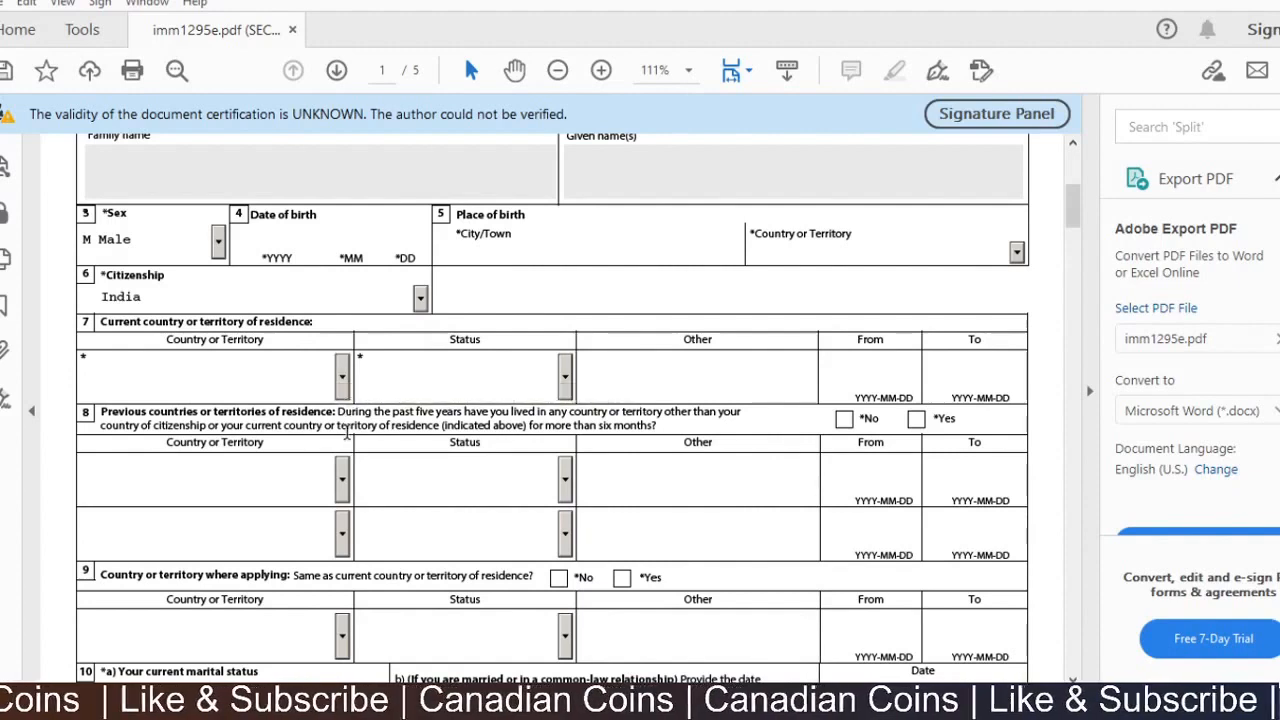
scroll(343, 432, down, 1)
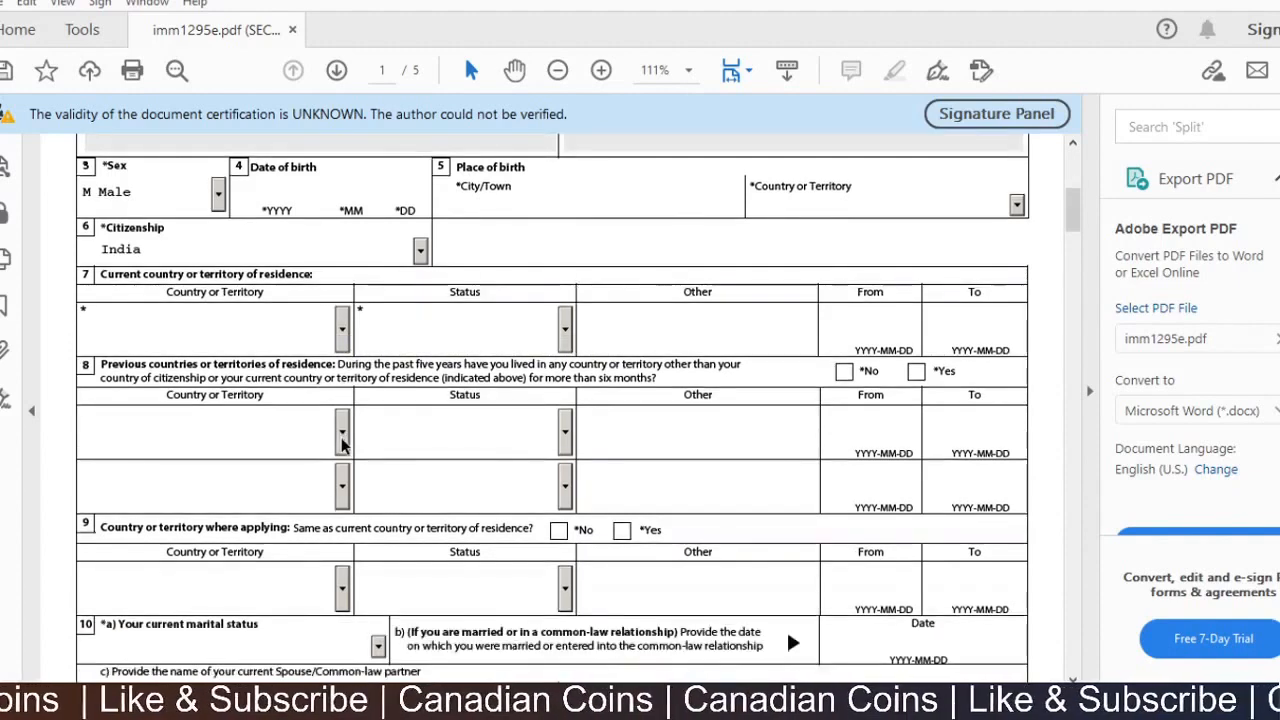
scroll(343, 443, down, 1)
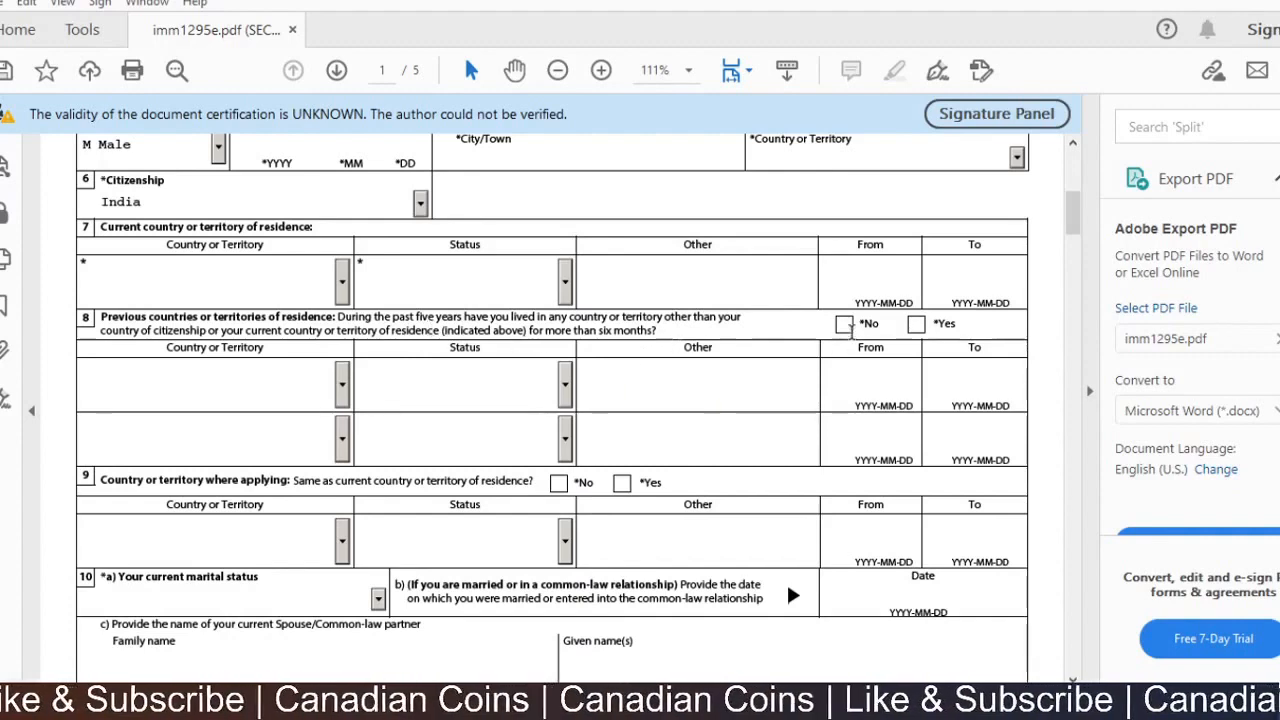
click(844, 324)
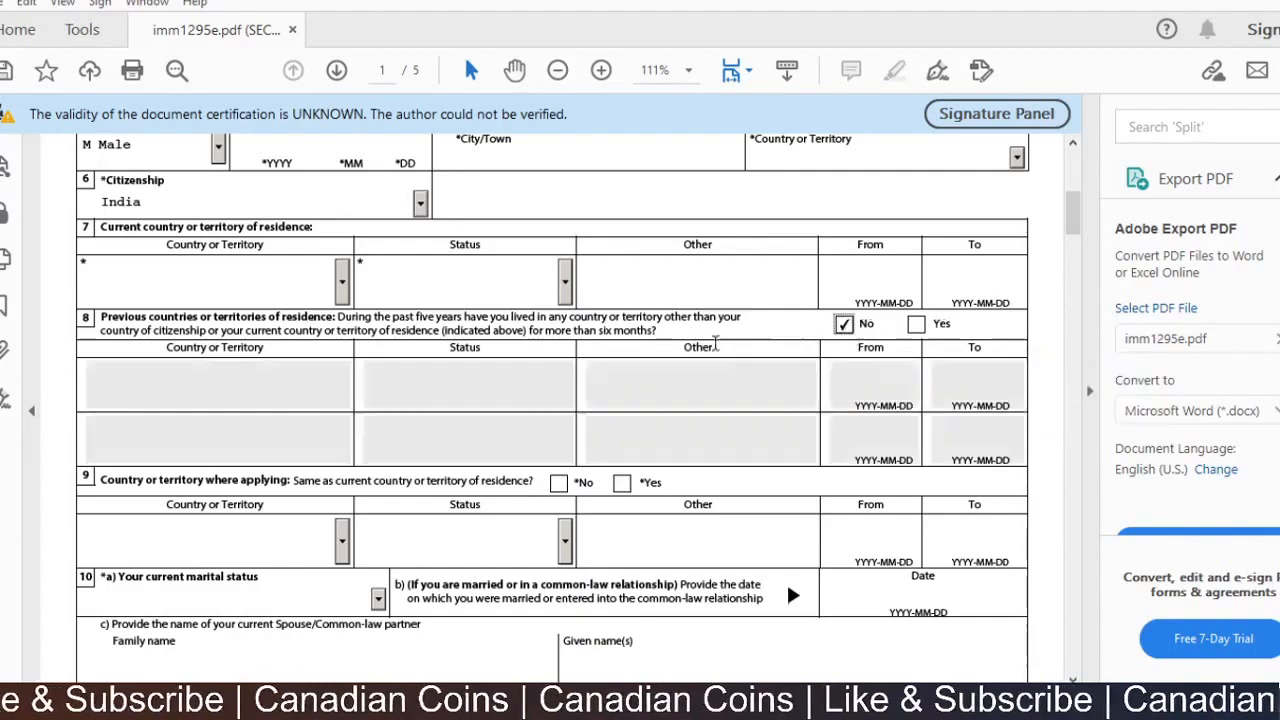
scroll(505, 436, down, 1)
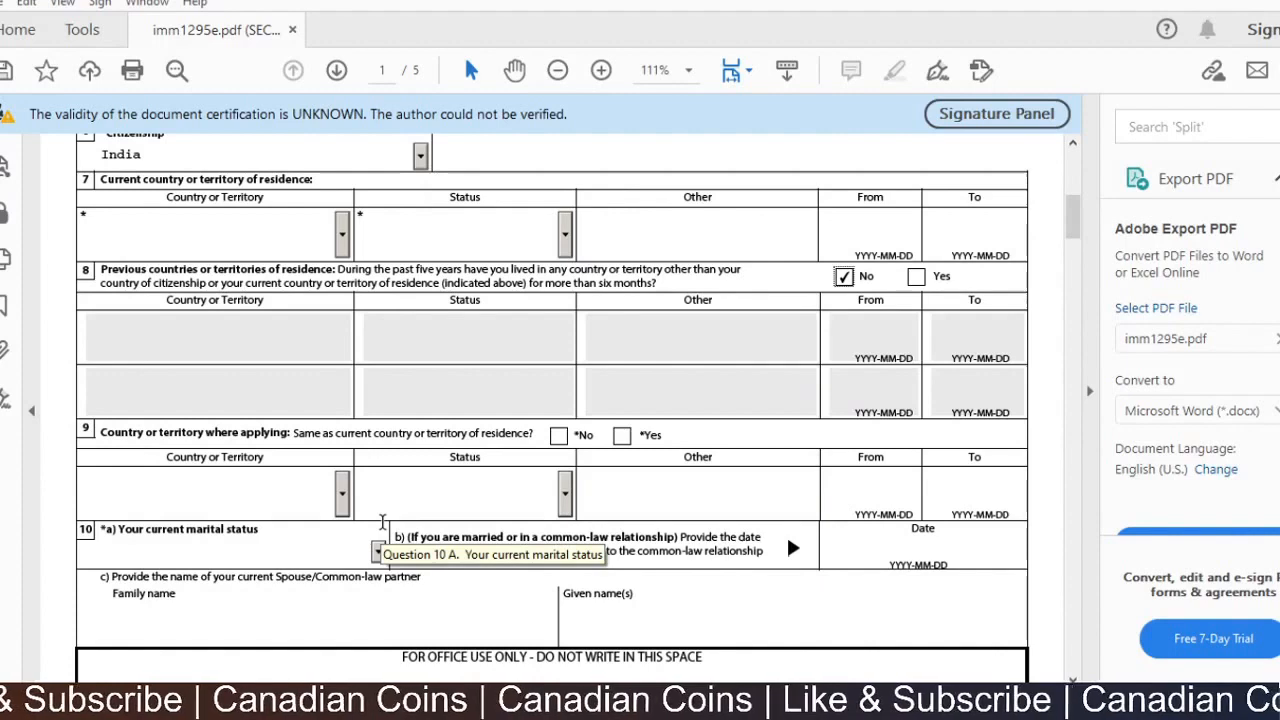
scroll(436, 468, down, 1)
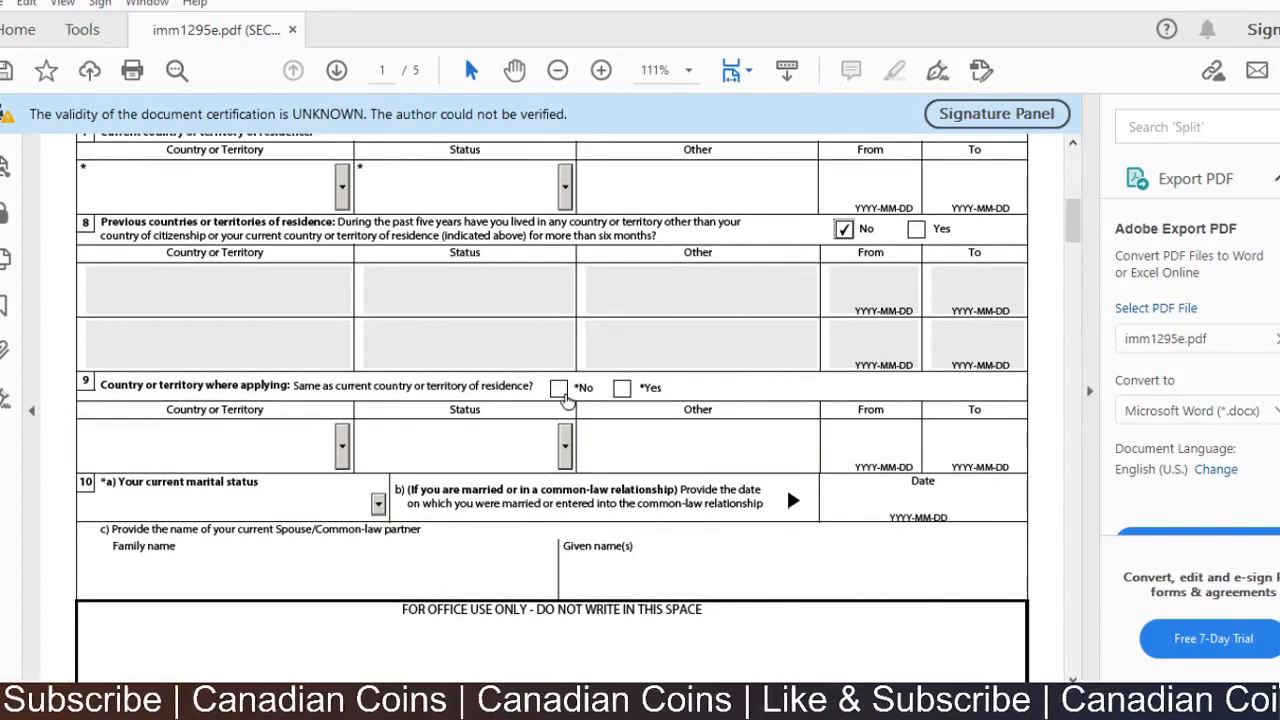
click(622, 390)
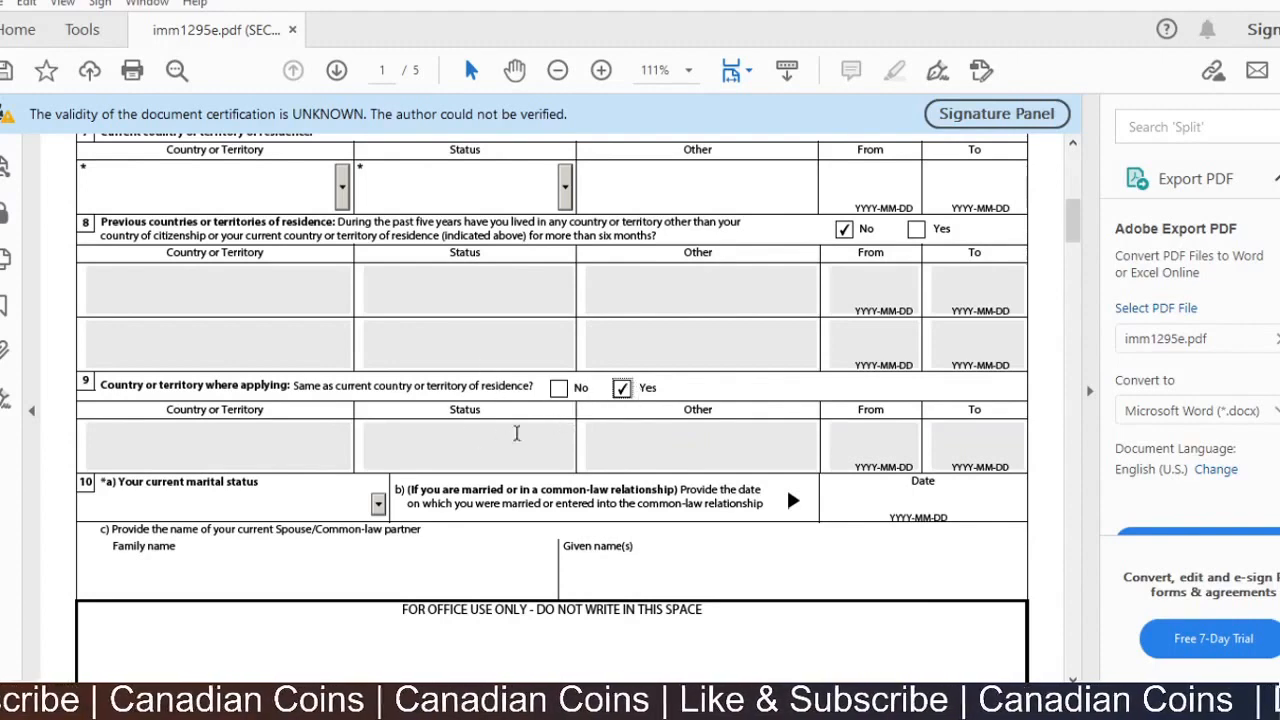
- Set the current marital status in question 10 to Married
scroll(550, 460, down, 2)
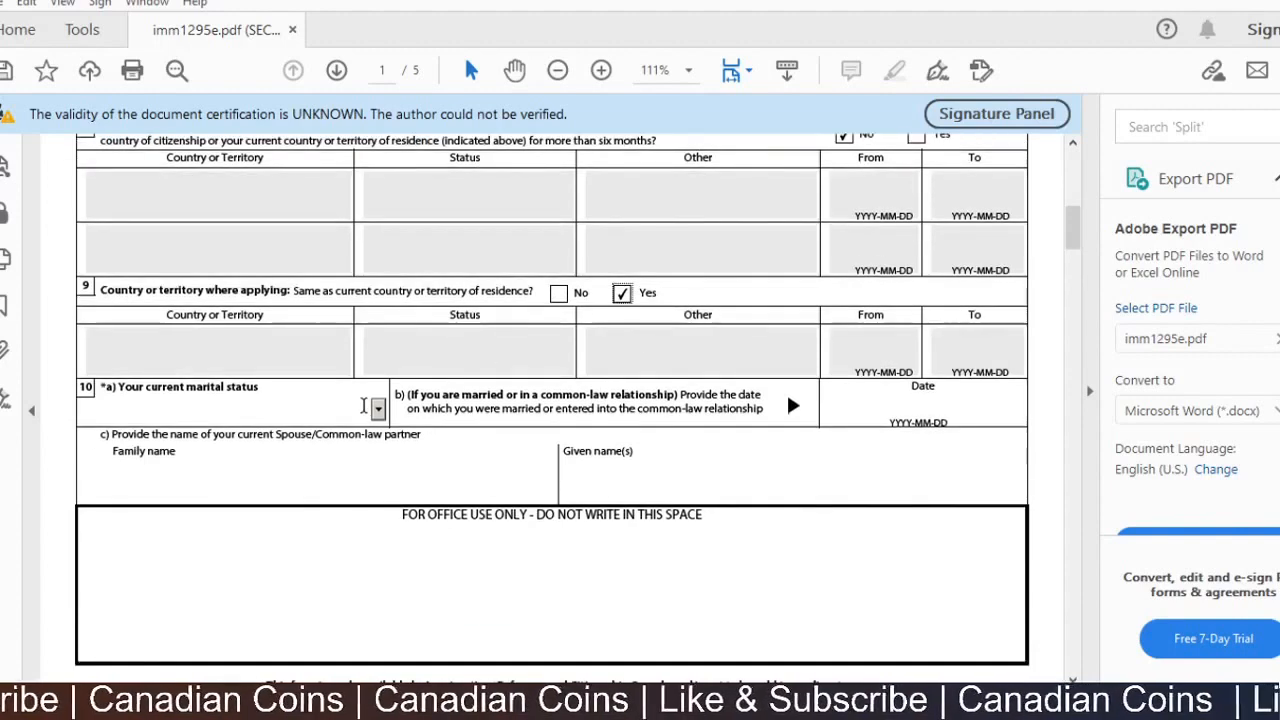
click(379, 412)
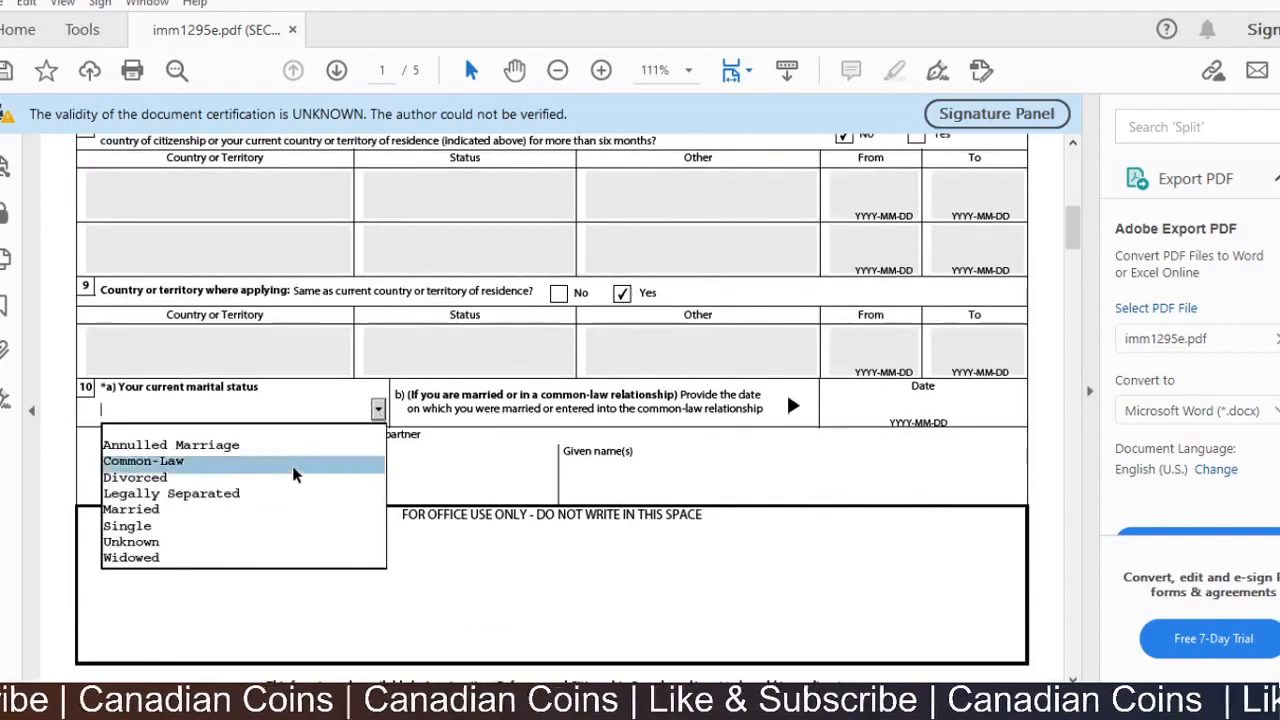
click(223, 516)
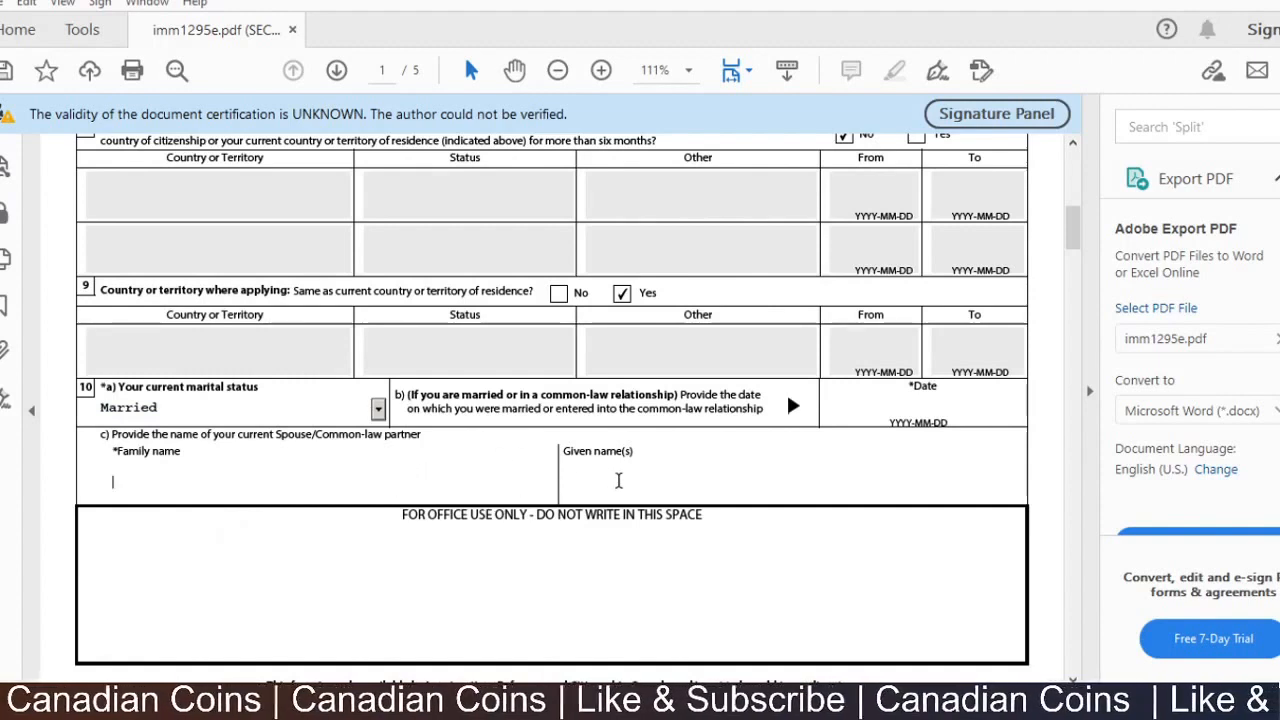
- Answer No to having previously been married or in a common-law relationship in question 11
scroll(677, 463, down, 2)
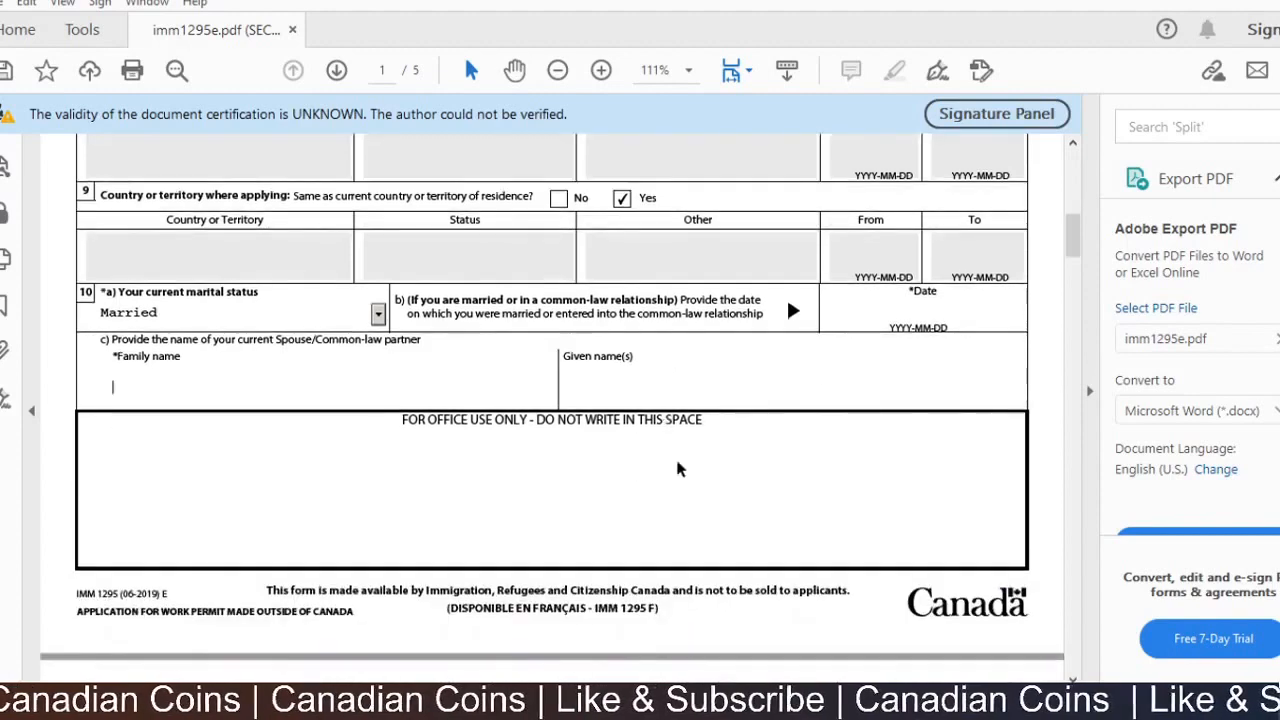
click(894, 312)
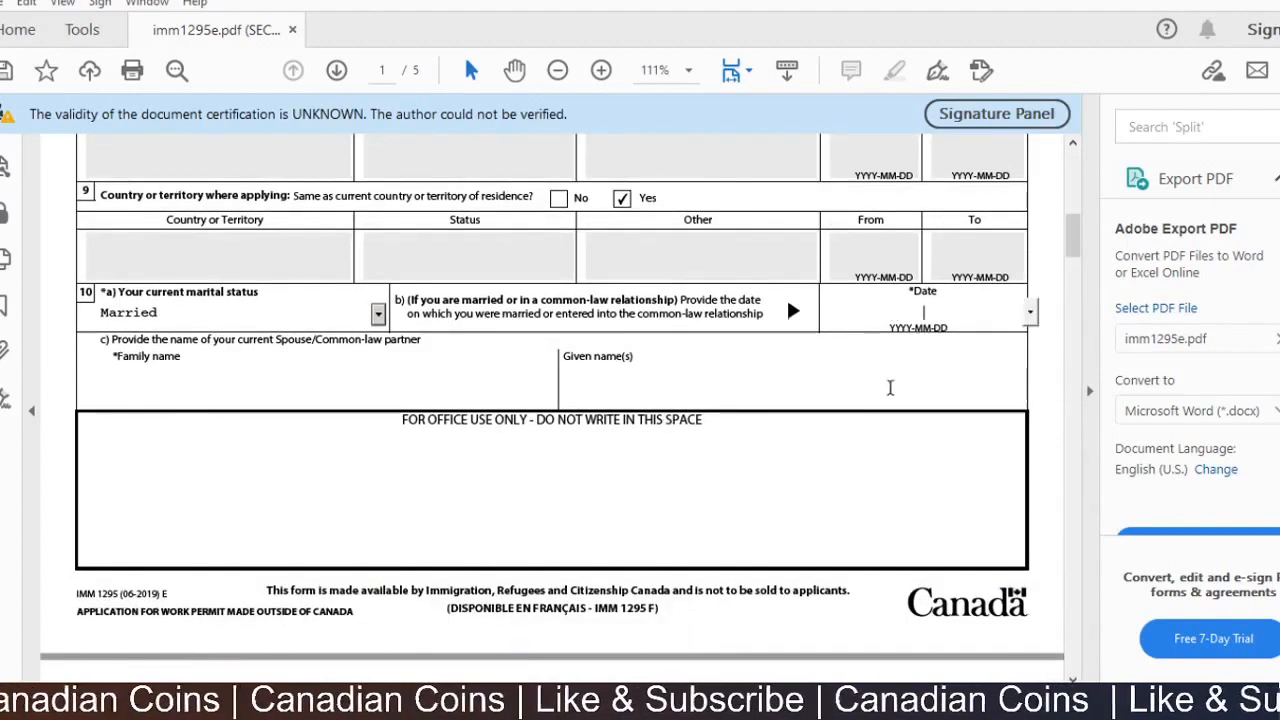
scroll(889, 386, down, 6)
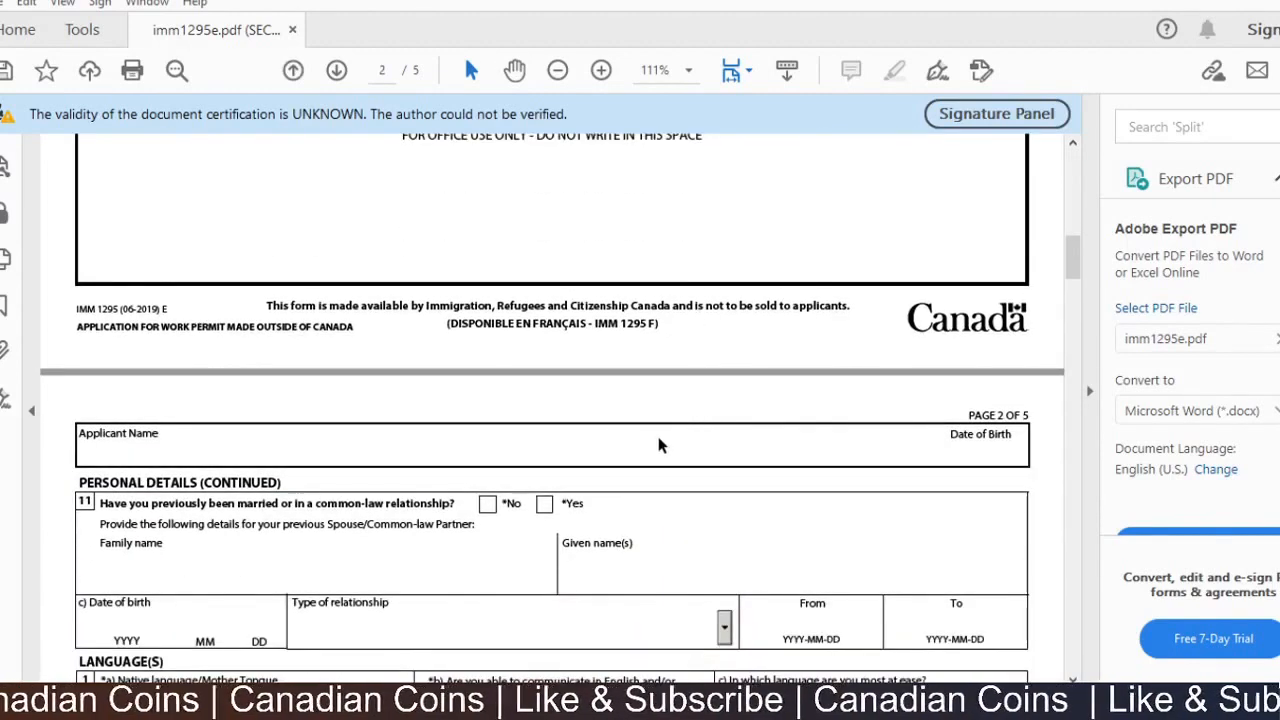
scroll(505, 450, down, 2)
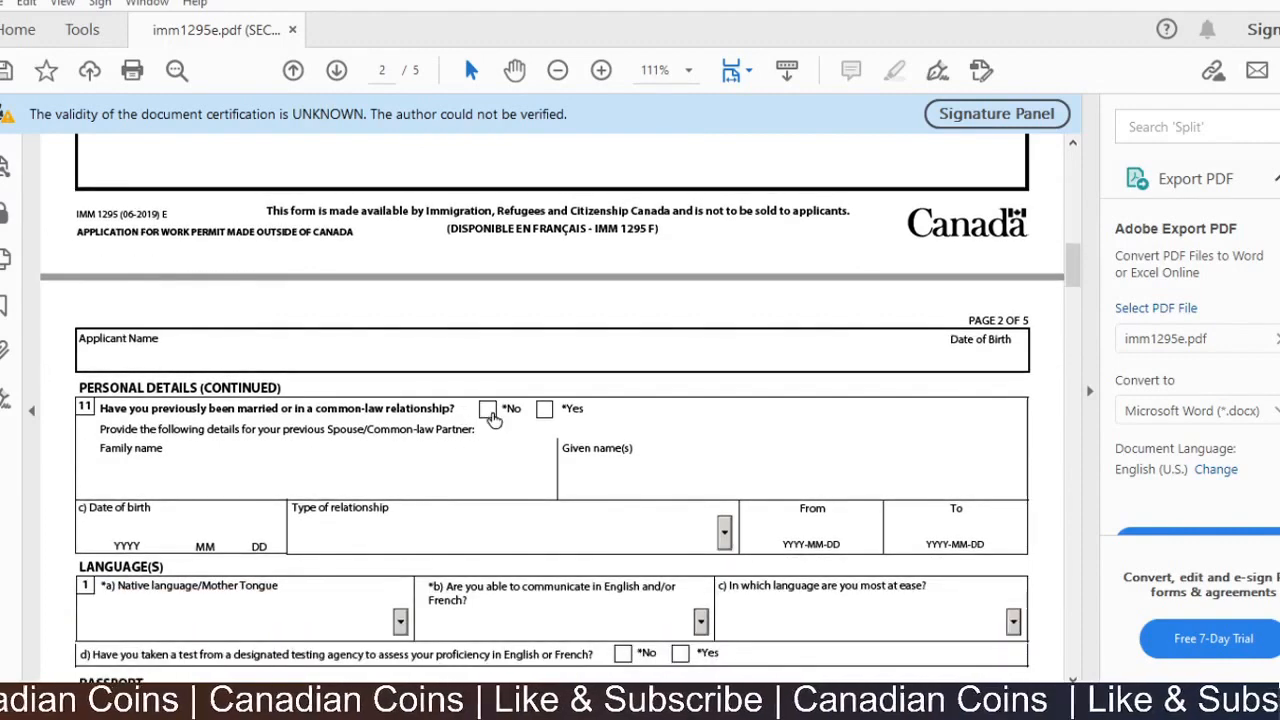
click(490, 415)
scroll(500, 465, down, 1)
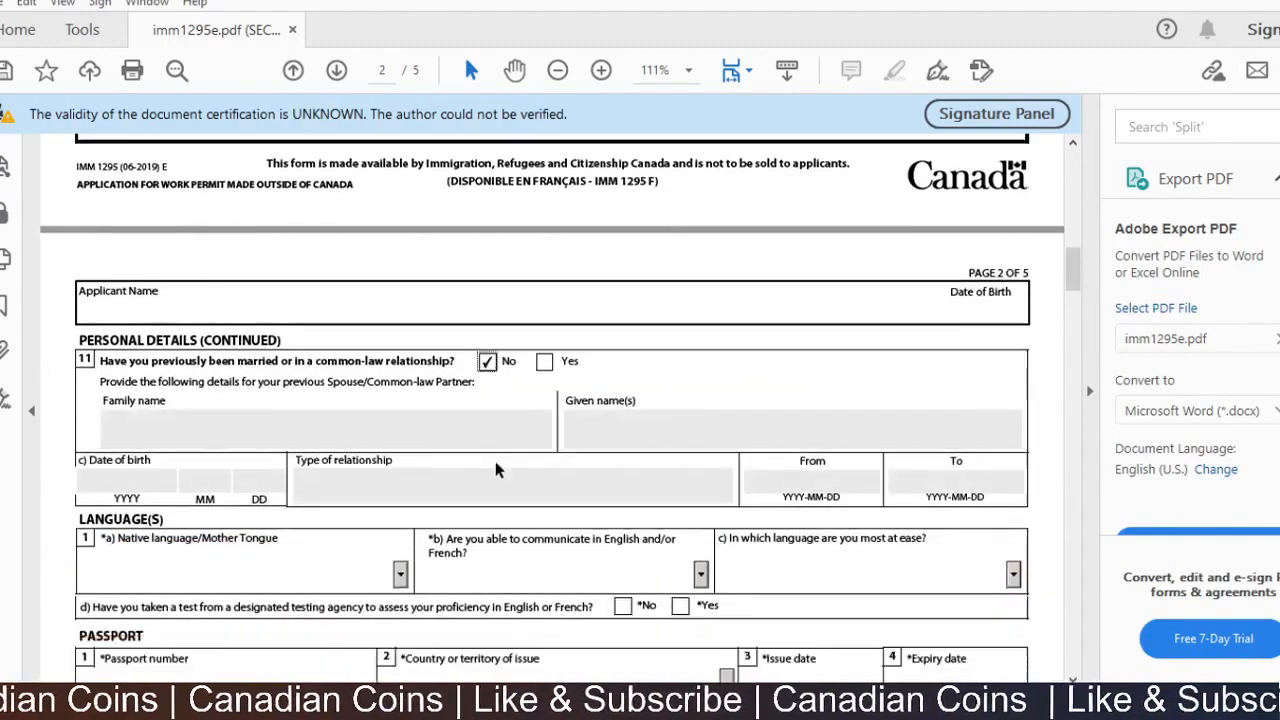
- Set the native language/mother tongue in the Language(s) section to Hindi
scroll(364, 462, down, 2)
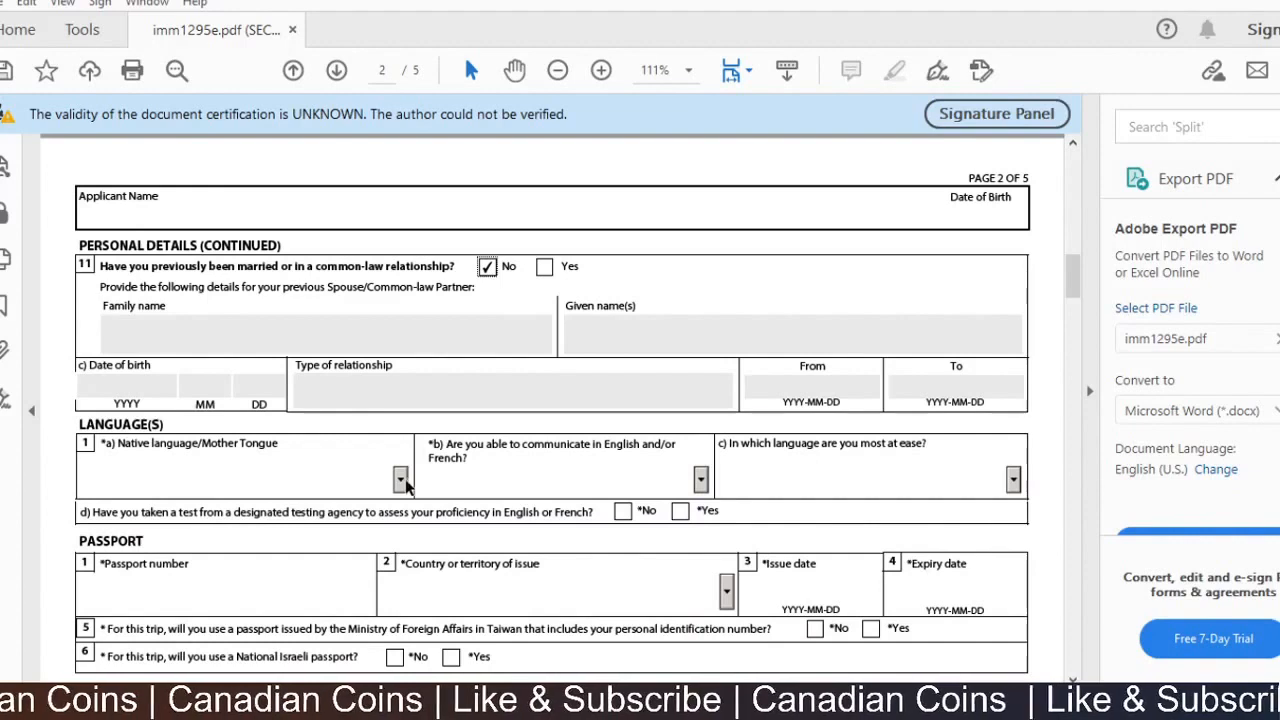
click(400, 480)
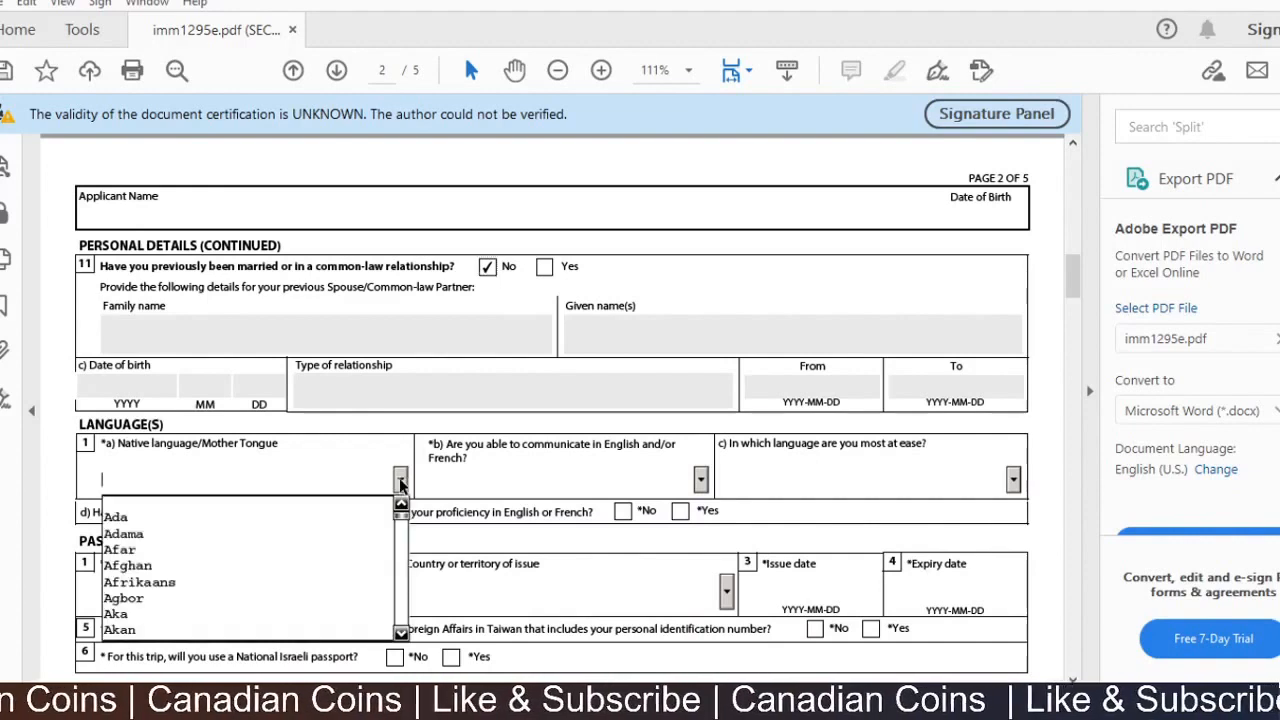
text(h)
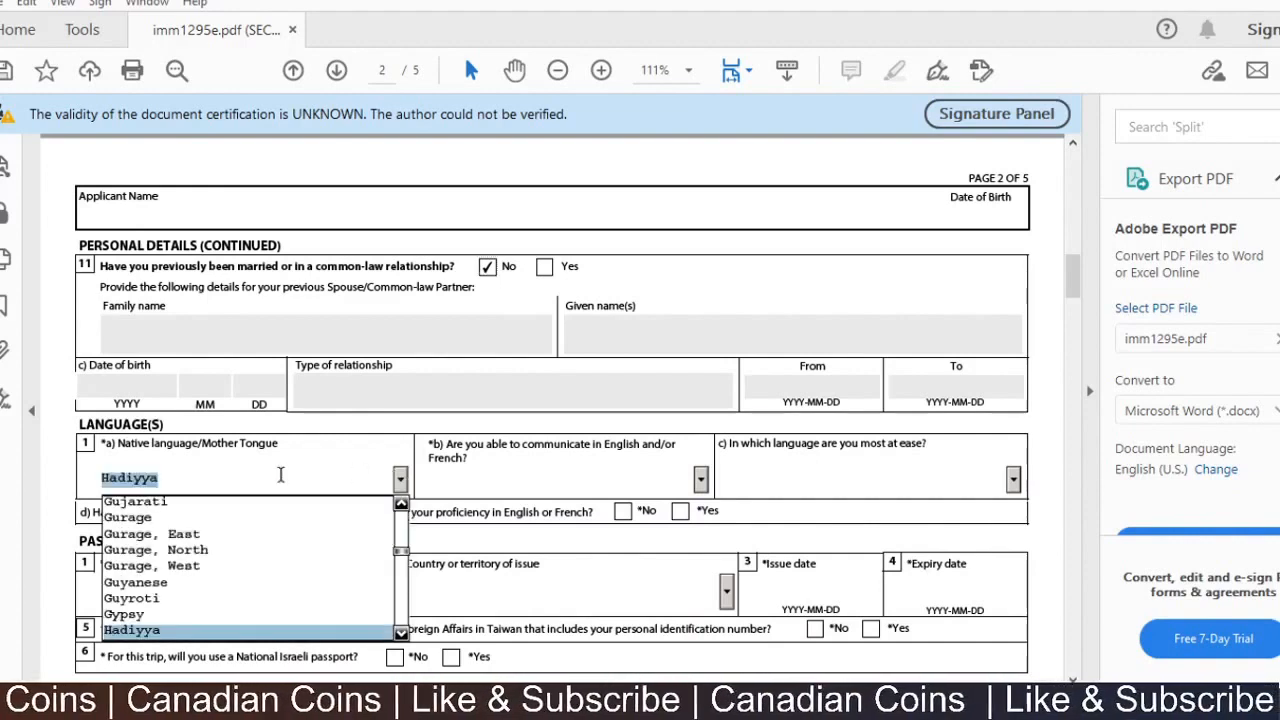
scroll(390, 590, down, 1)
click(401, 587)
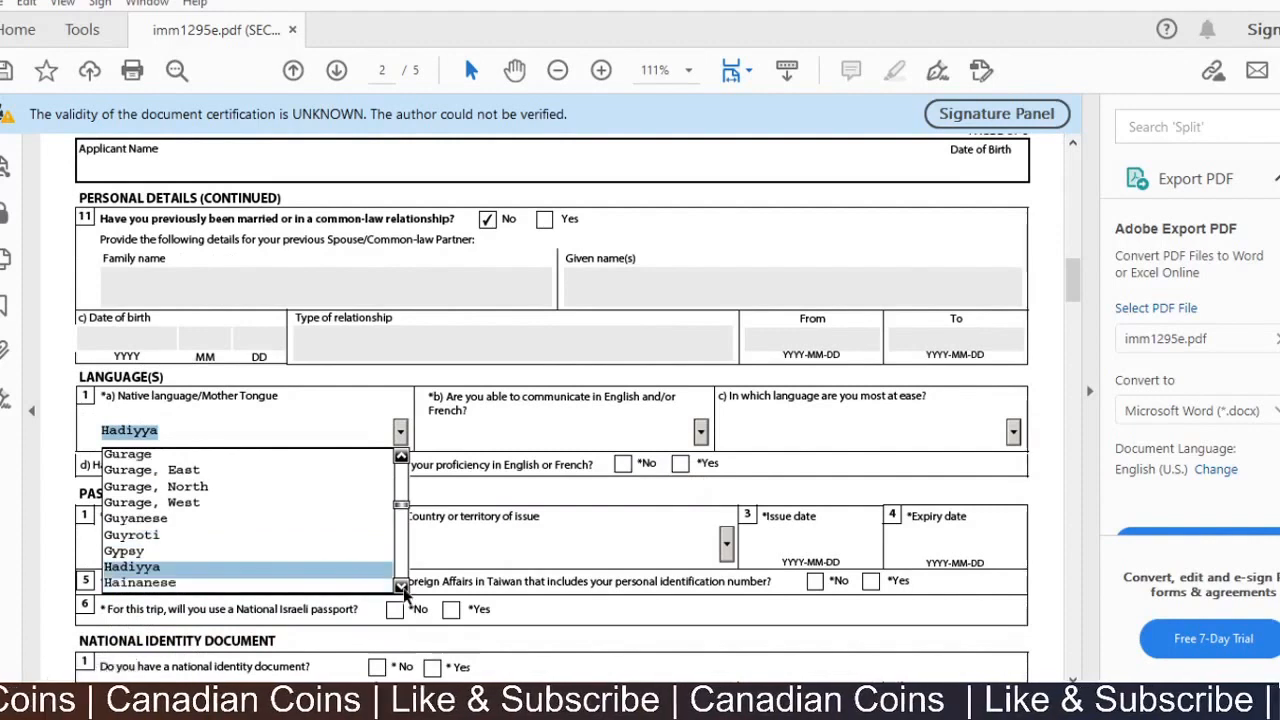
click(401, 587)
click(401, 587)
click(401, 587)
scroll(402, 588, down, 3)
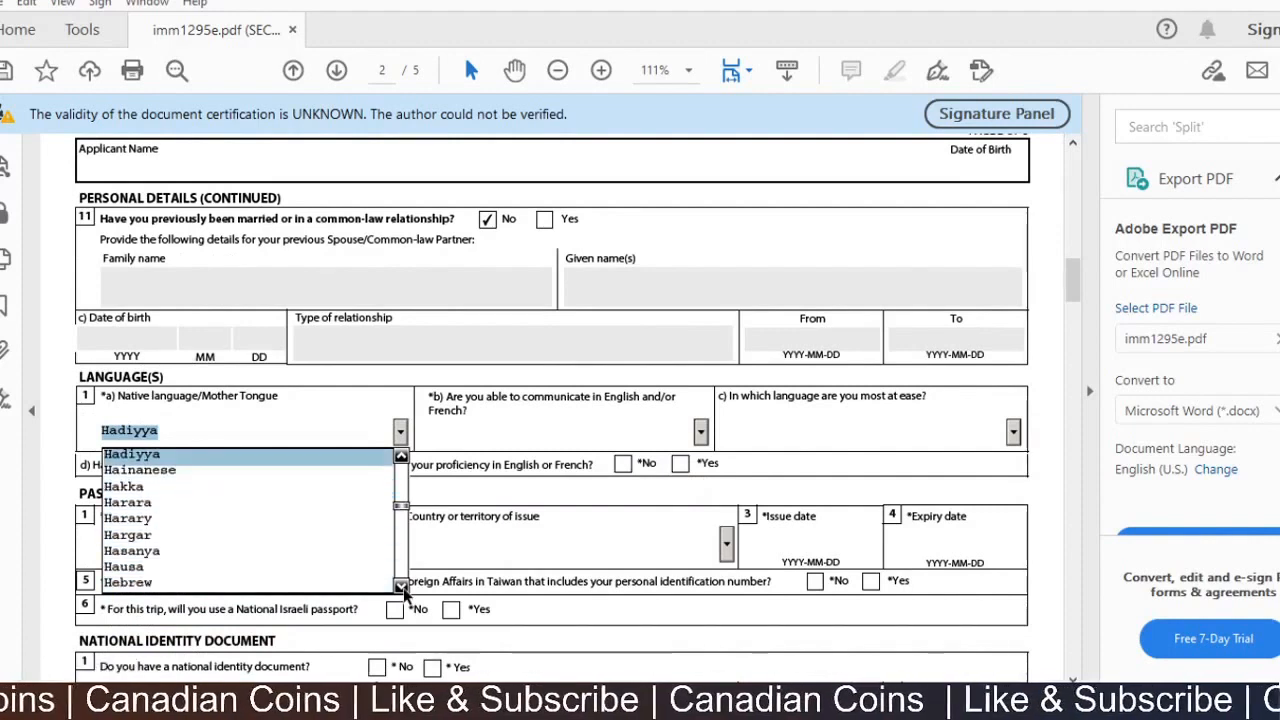
click(220, 550)
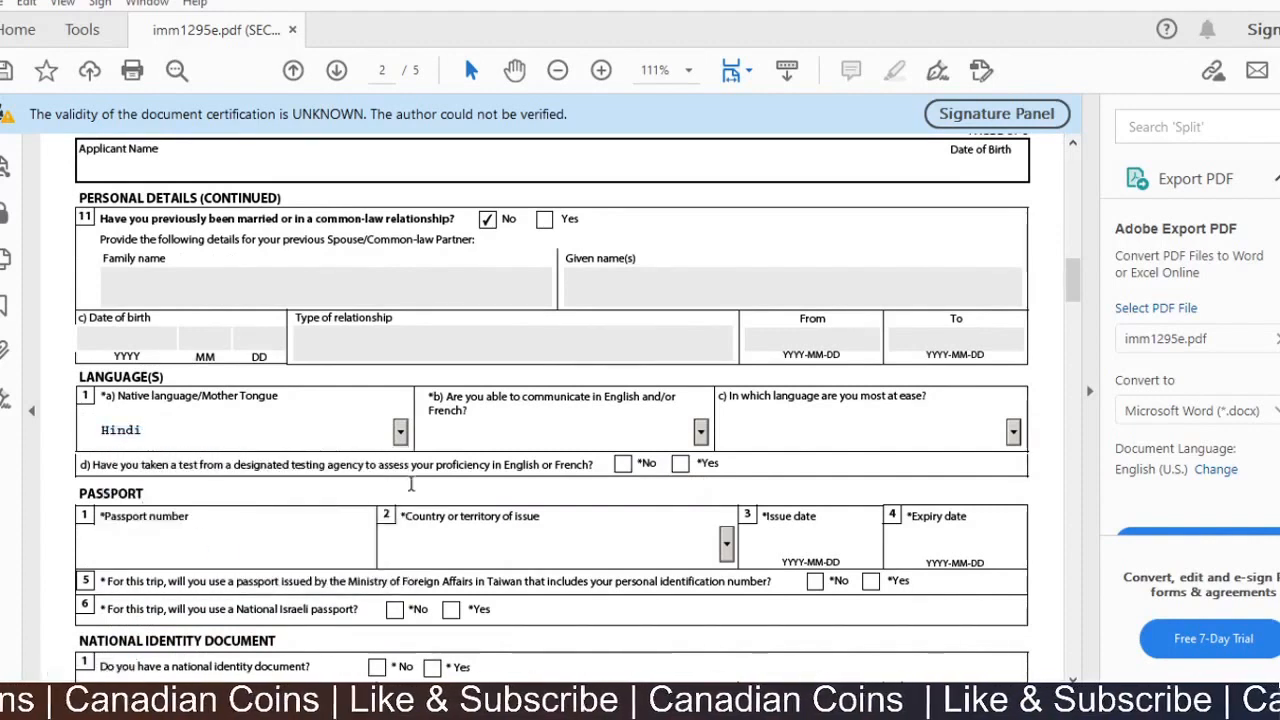
- Set the passport's country or territory of issue to IND (India)
scroll(240, 530, down, 1)
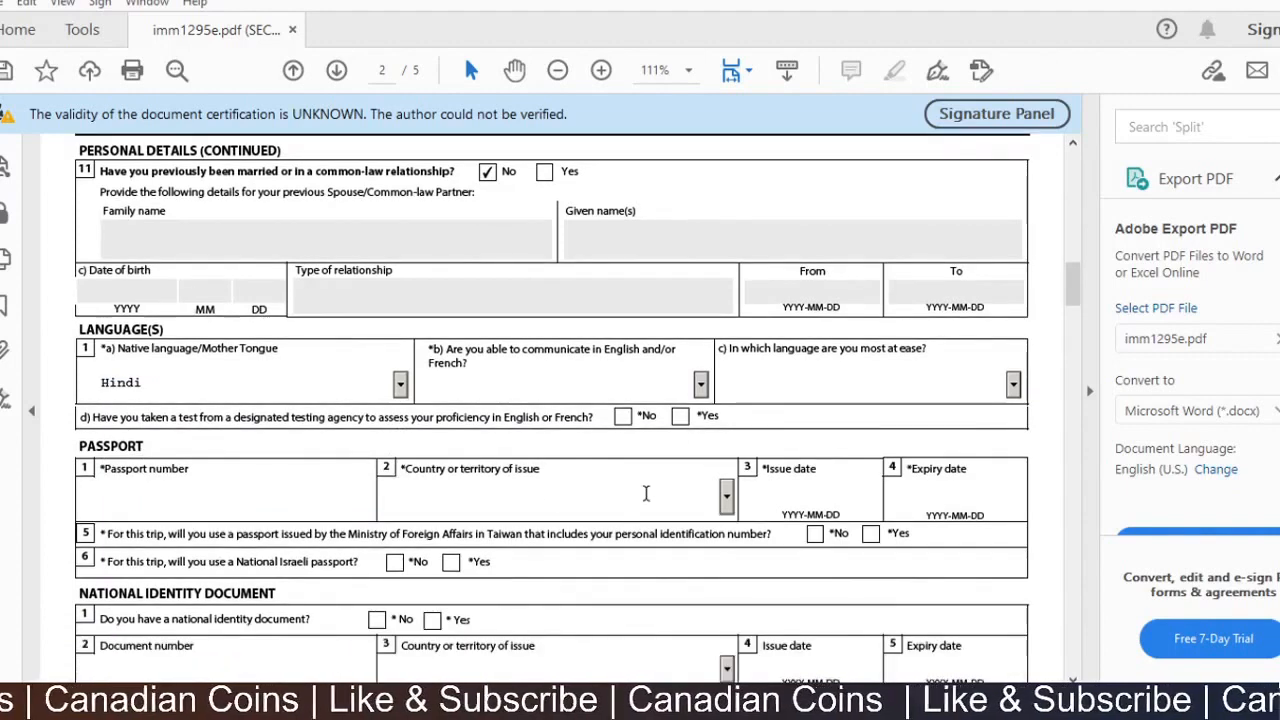
click(727, 499)
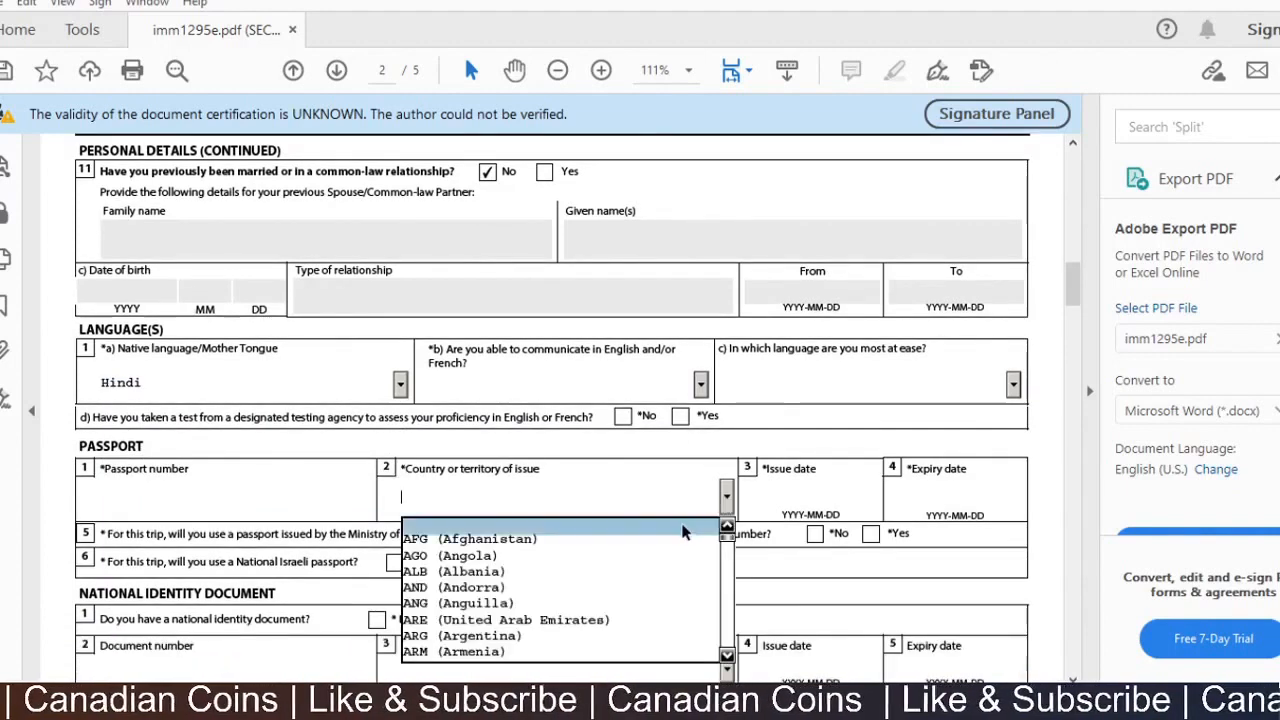
key(i)
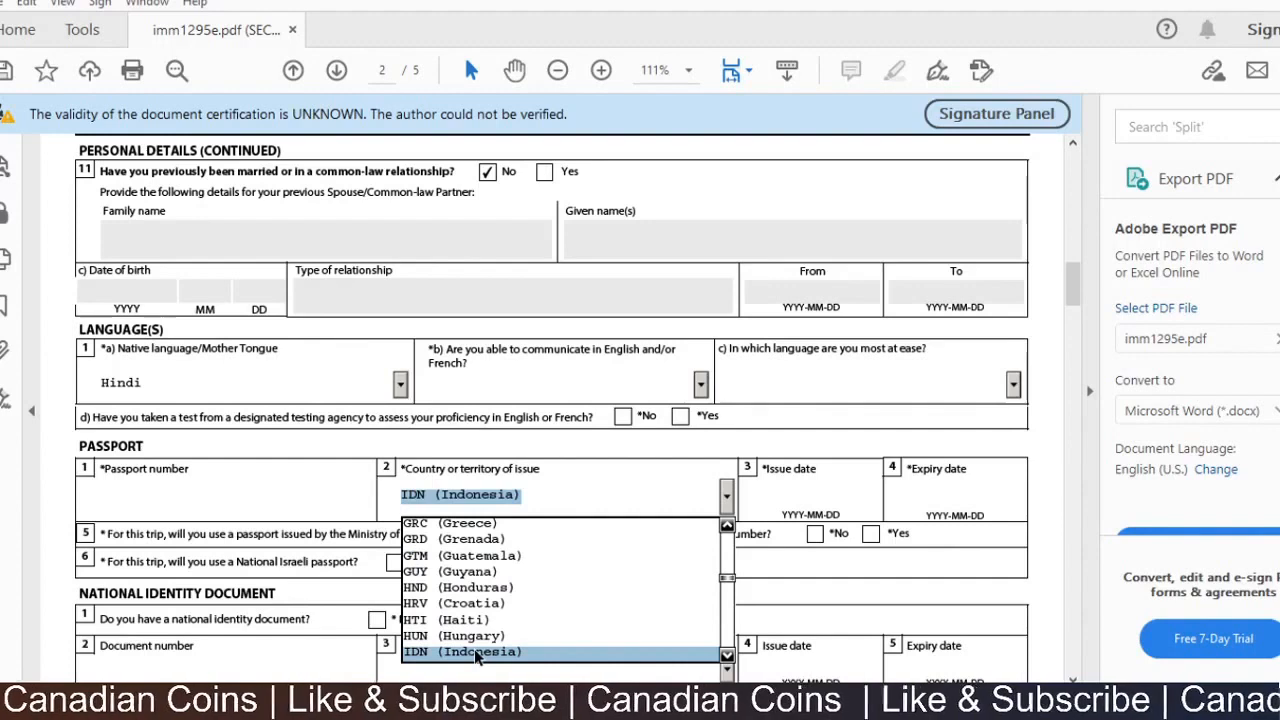
scroll(475, 650, down, 1)
click(727, 602)
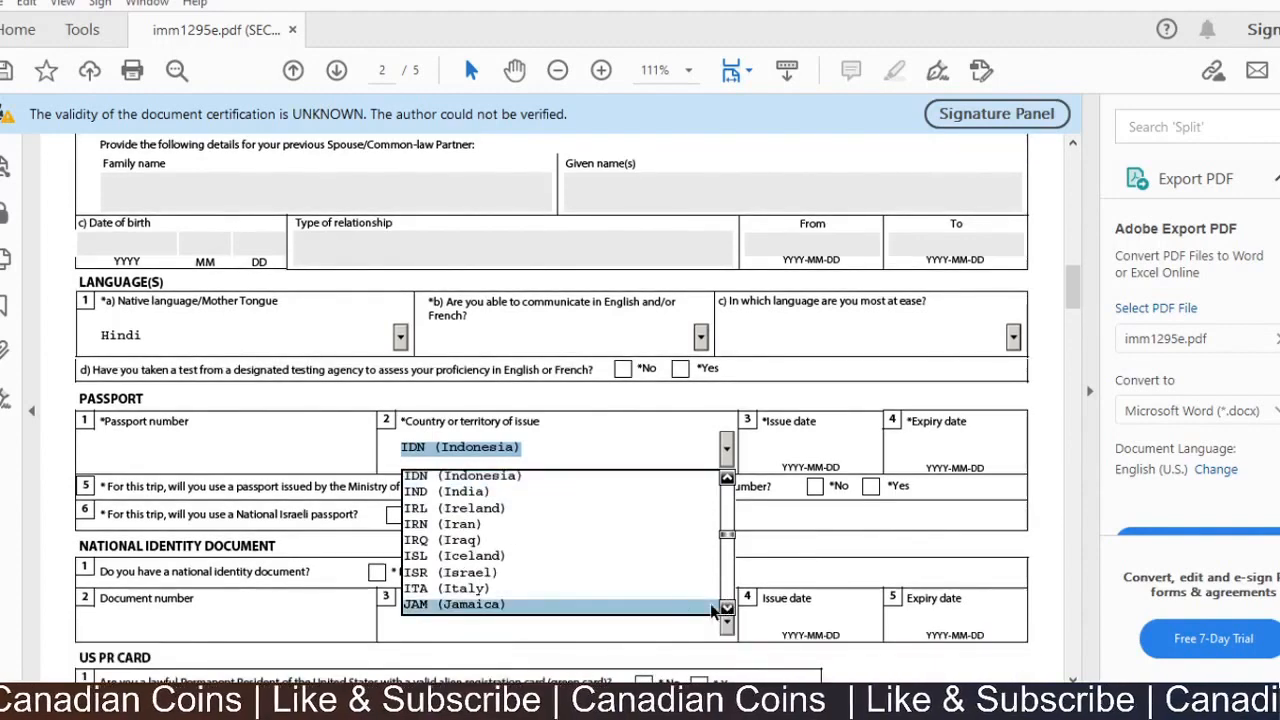
click(517, 491)
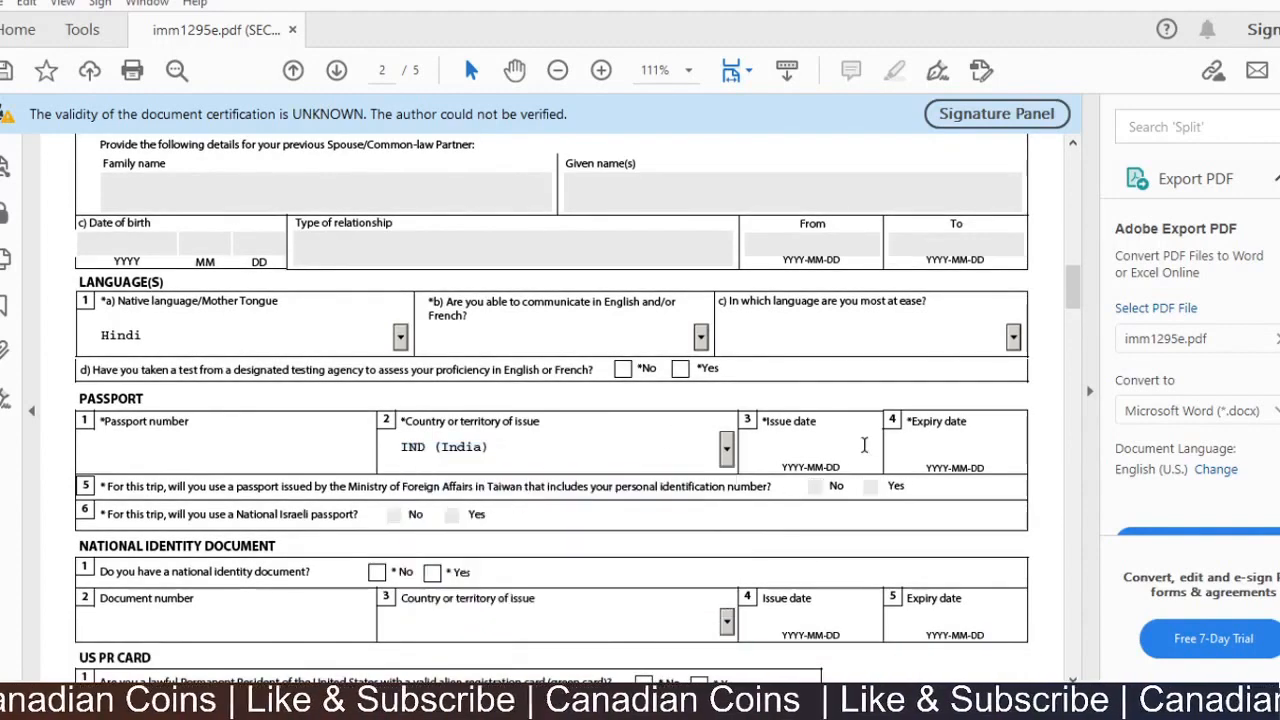
- Answer No to having a national identity document and No to being a US permanent resident with a green card
scroll(487, 441, down, 3)
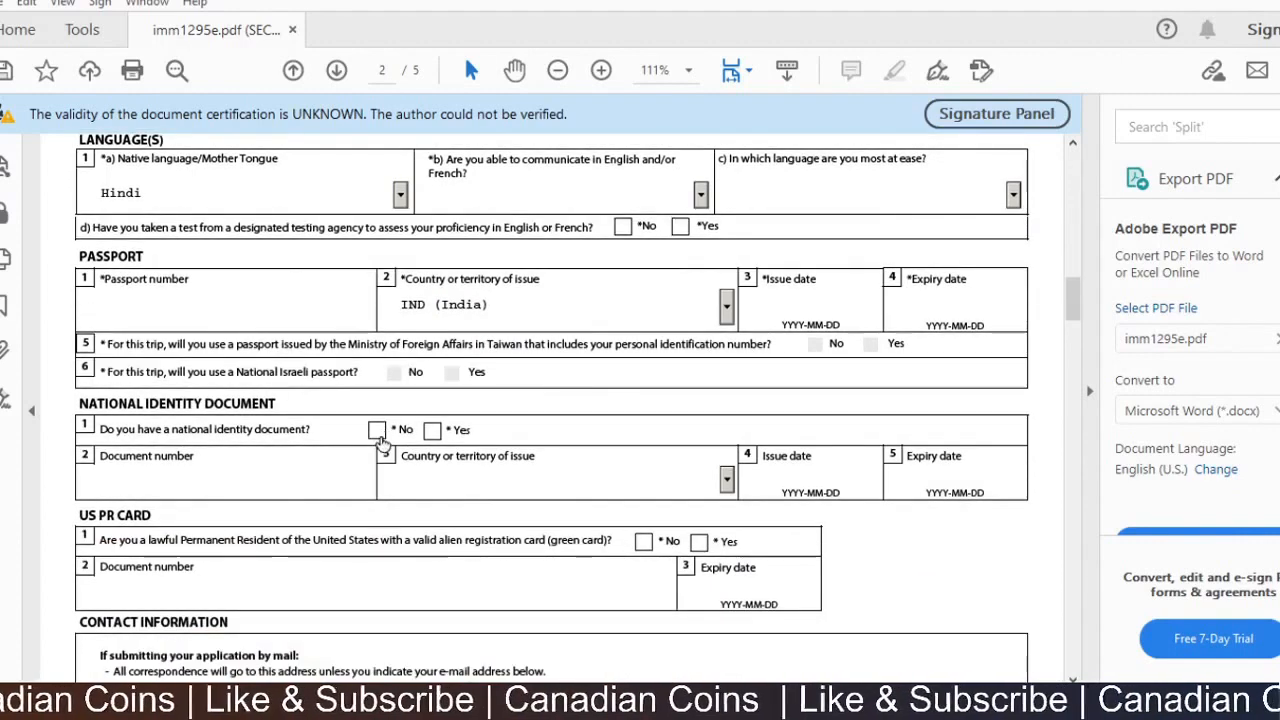
click(377, 431)
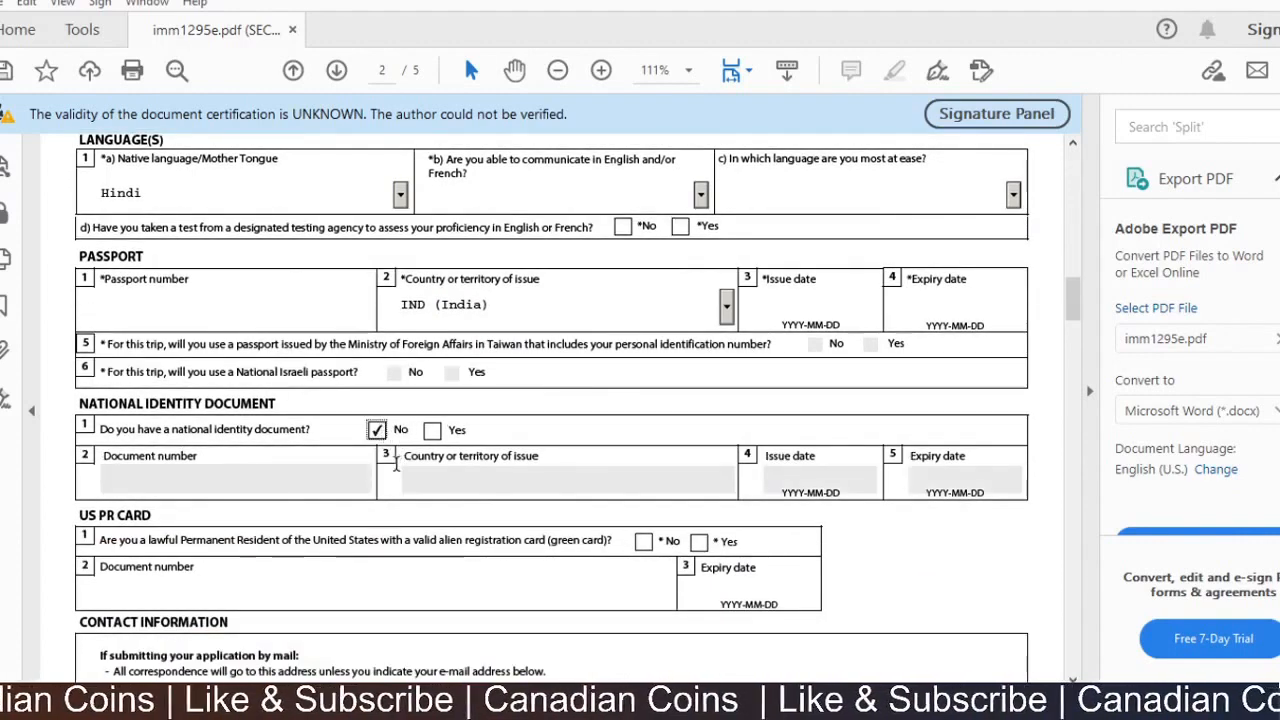
scroll(403, 460, down, 2)
click(643, 447)
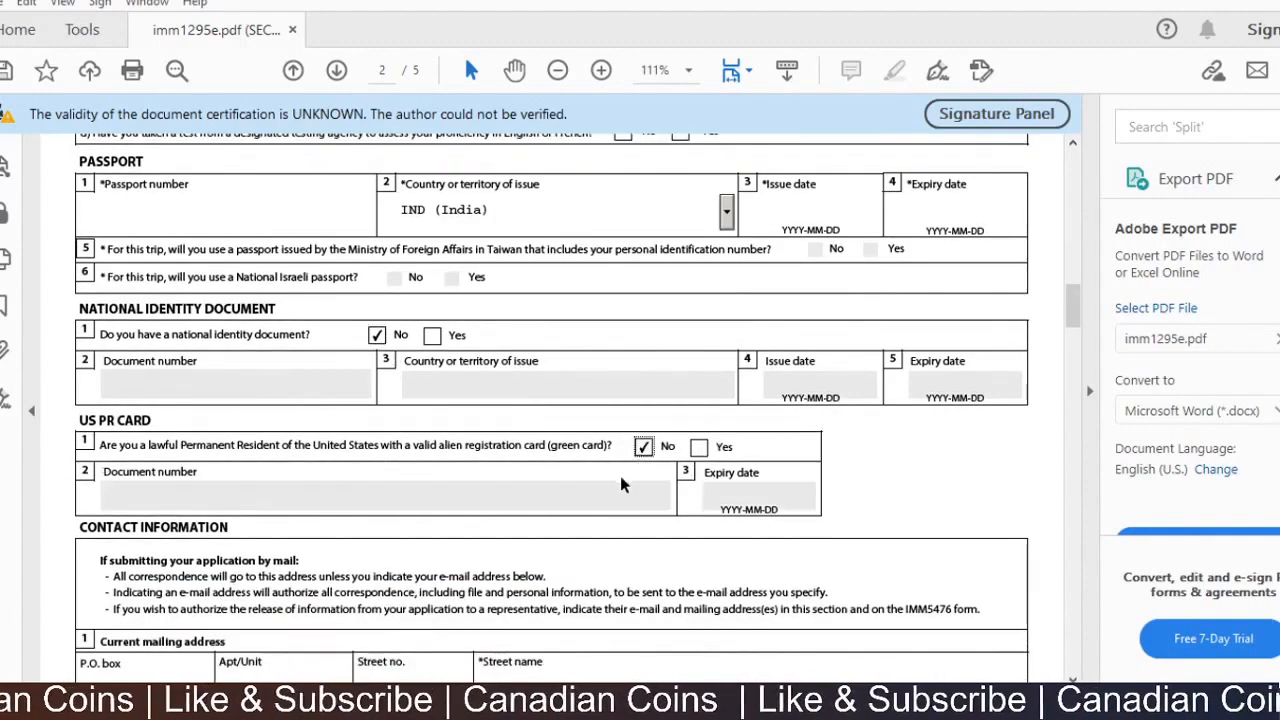
- Answer Yes to the residential address being the same as the mailing address in the contact information
scroll(540, 470, down, 4)
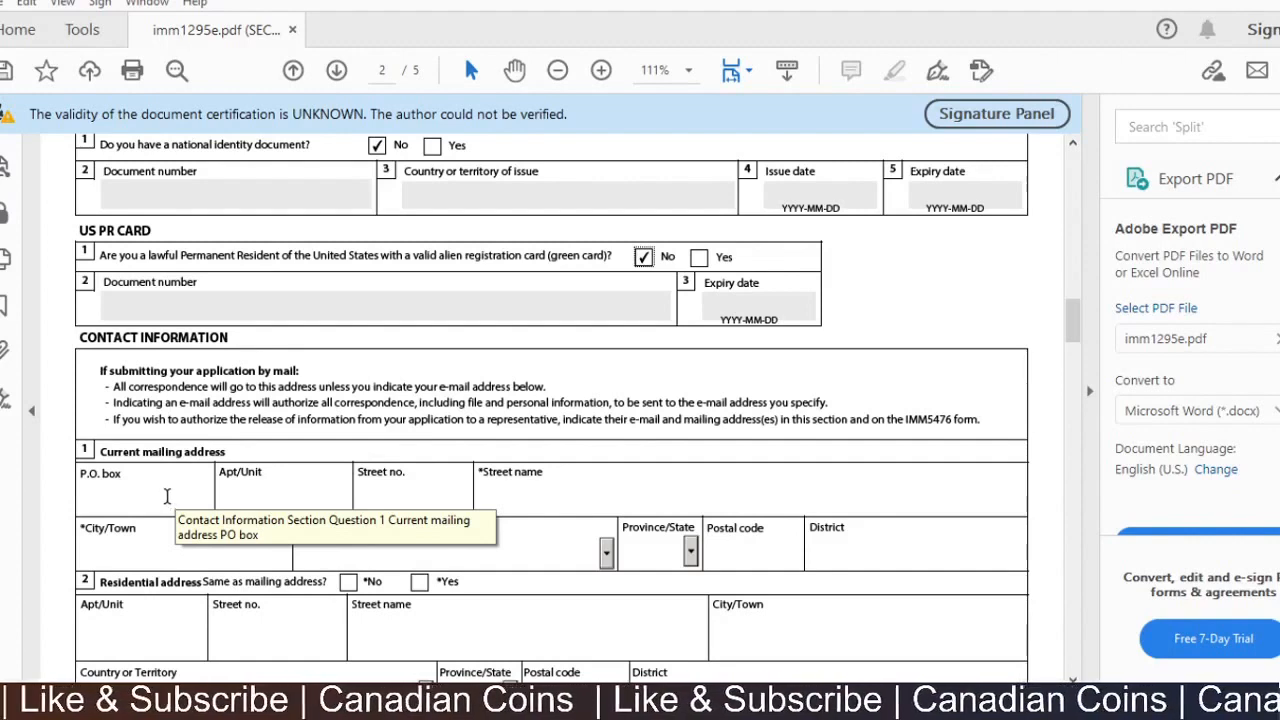
scroll(167, 498, down, 2)
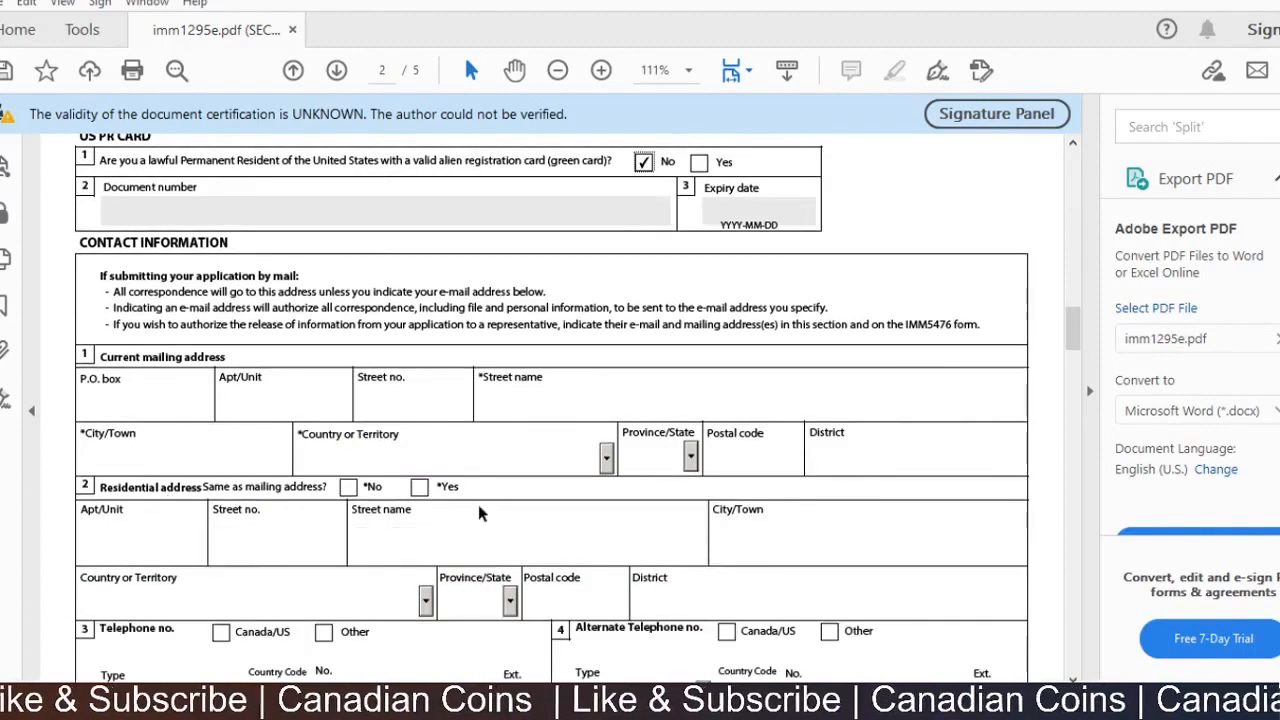
click(420, 487)
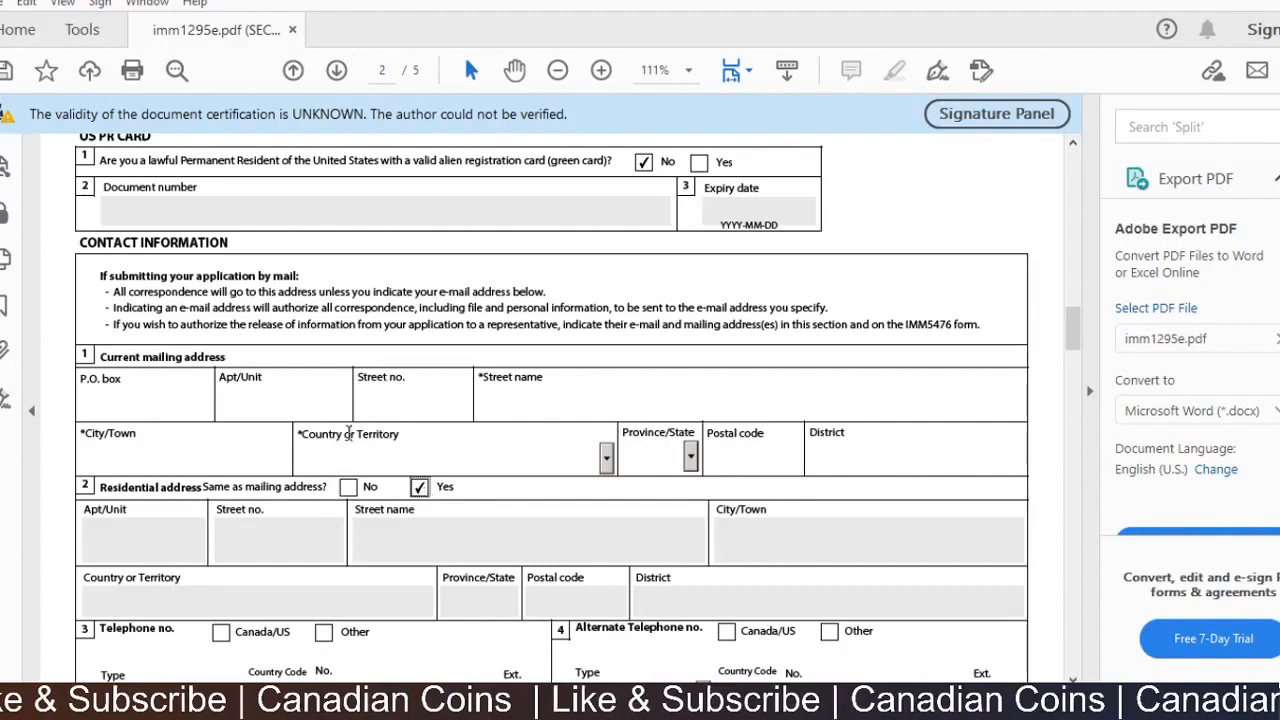
- Set the type of work permit applied for to Open Work Permit in the details of intended work in Canada
scroll(319, 431, down, 2)
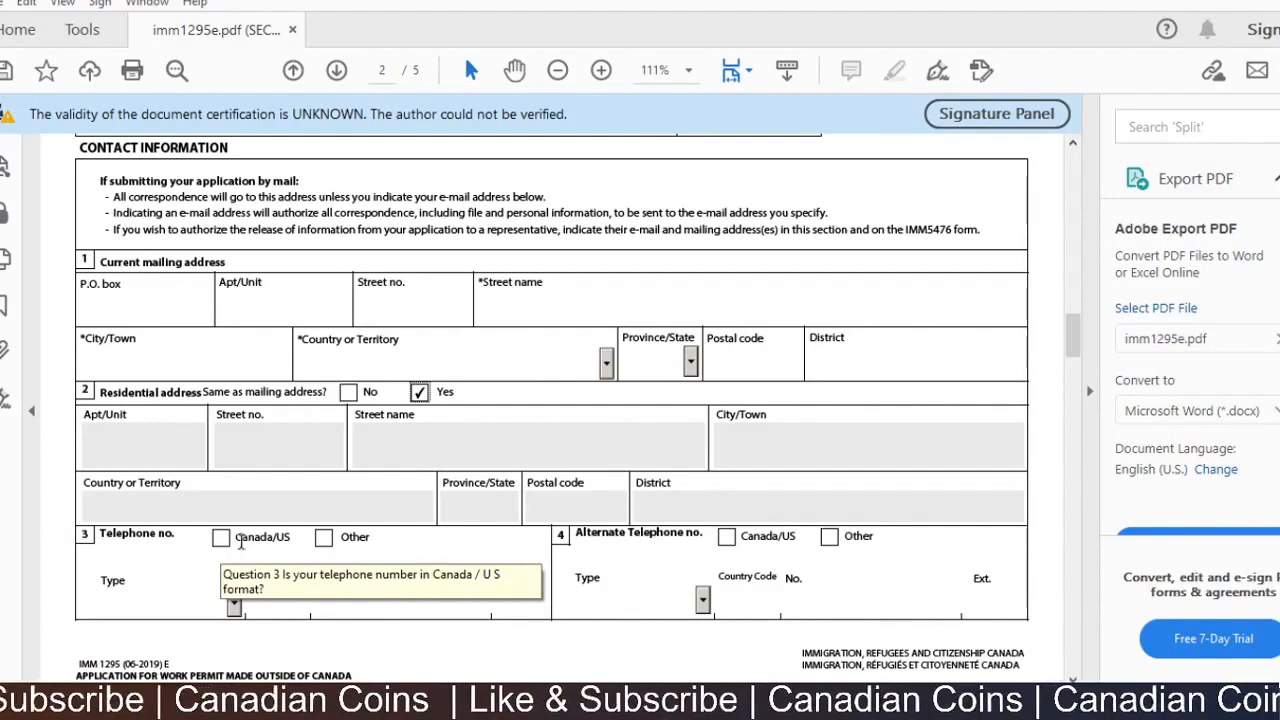
scroll(262, 548, down, 2)
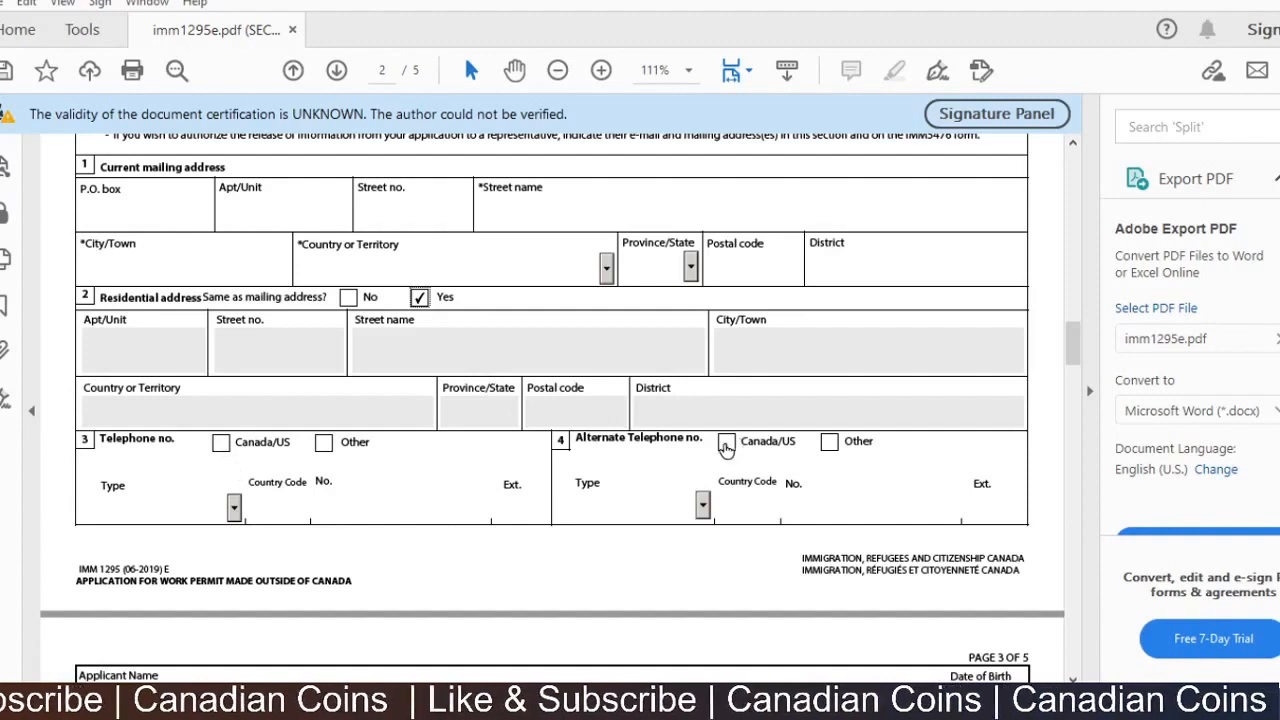
scroll(714, 470, down, 5)
scroll(551, 571, down, 2)
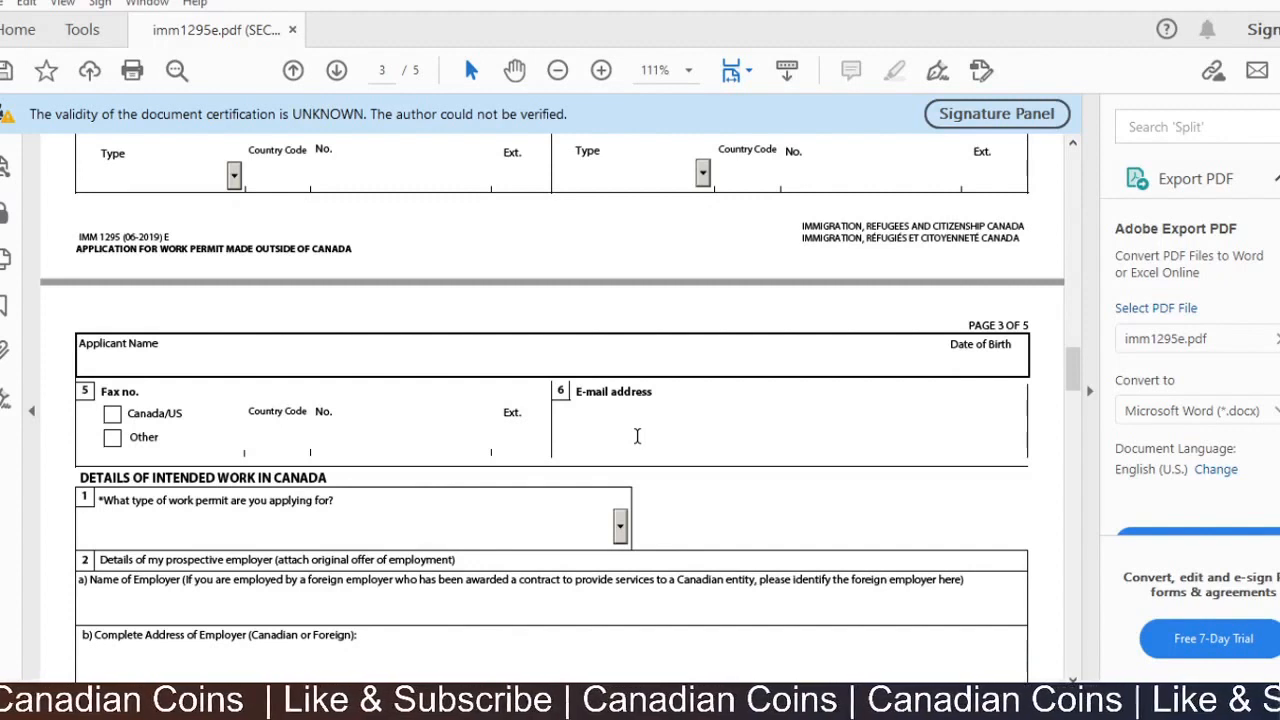
scroll(631, 440, down, 3)
scroll(603, 450, down, 1)
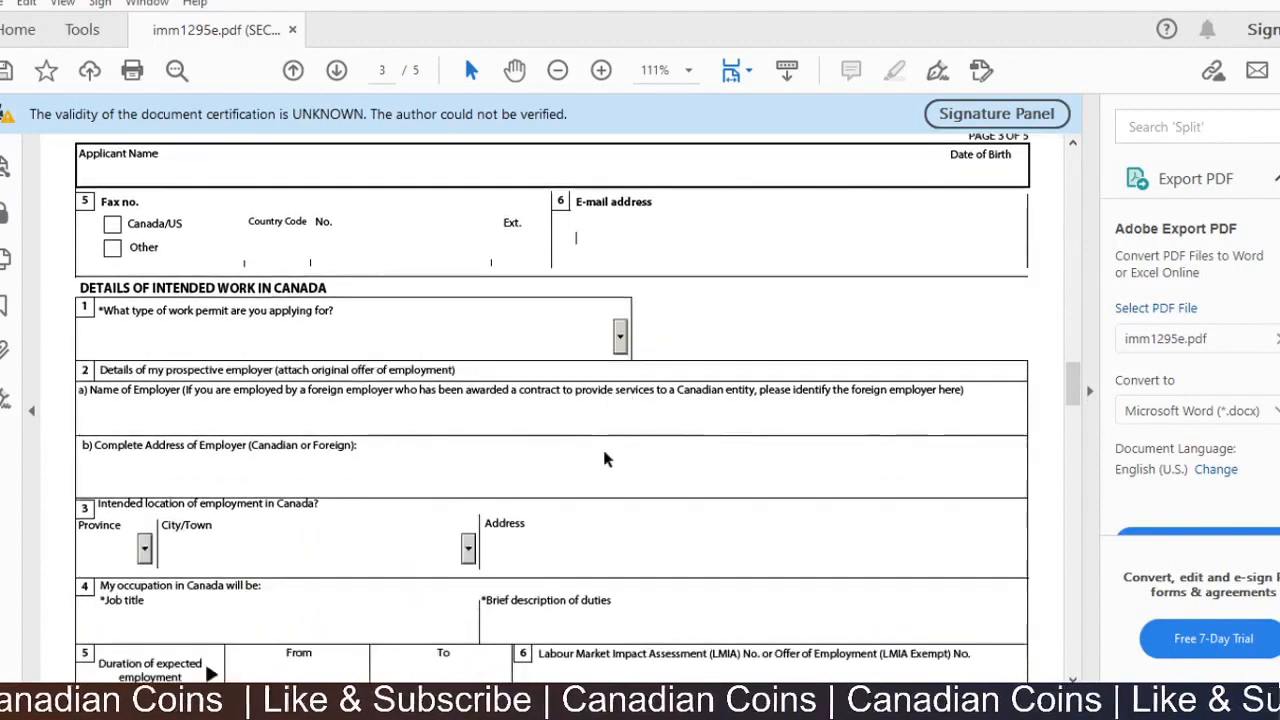
click(620, 338)
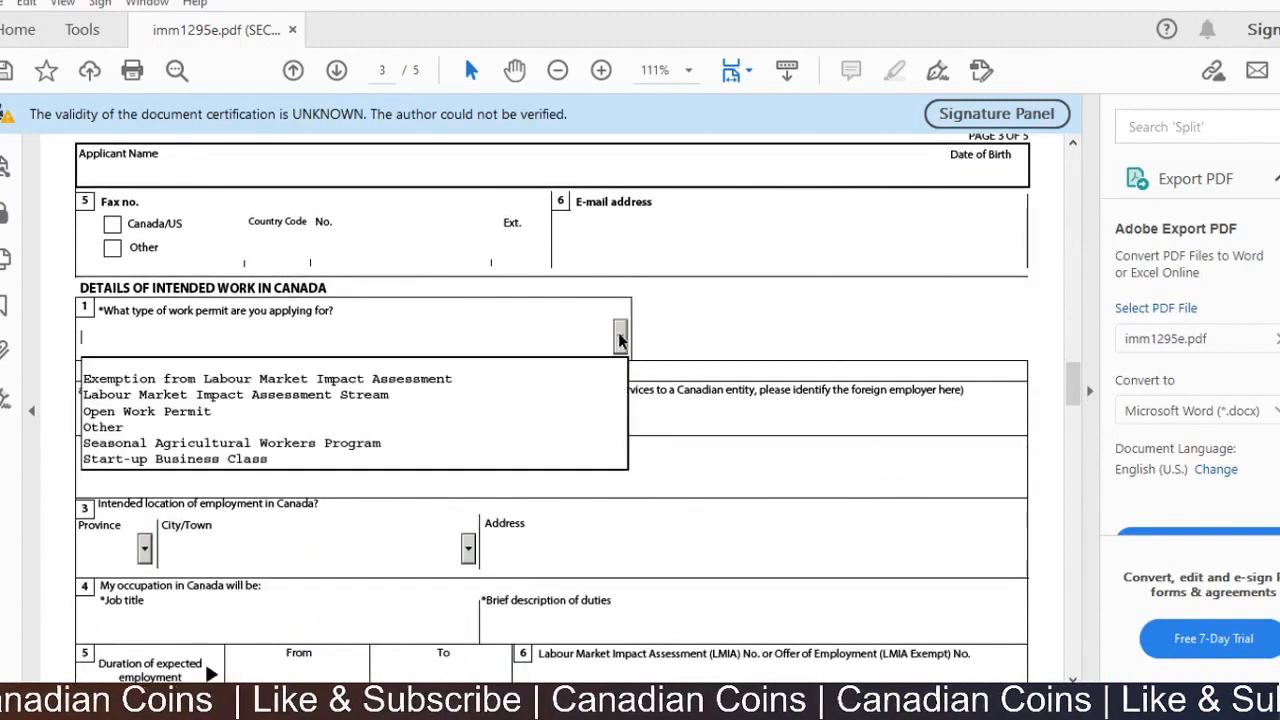
click(477, 410)
scroll(476, 408, down, 1)
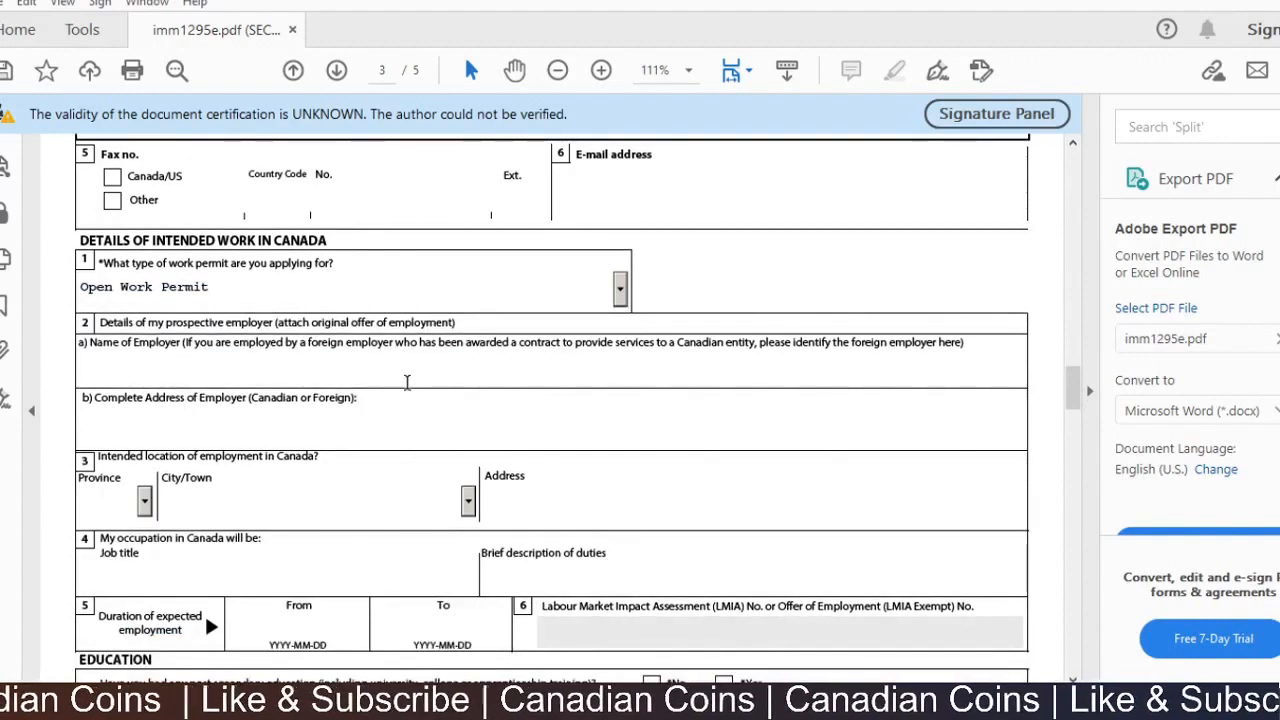
- Set the province of the intended location of employment in question 3 to ON
click(375, 371)
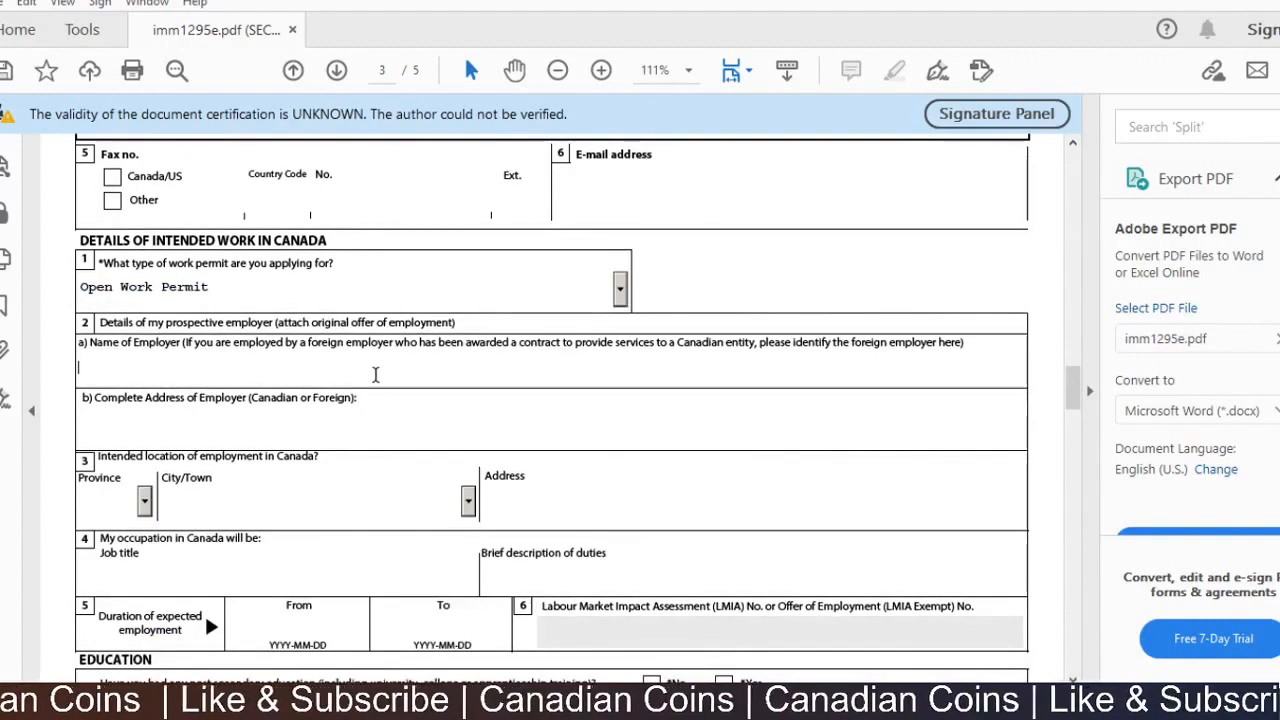
scroll(350, 450, down, 1)
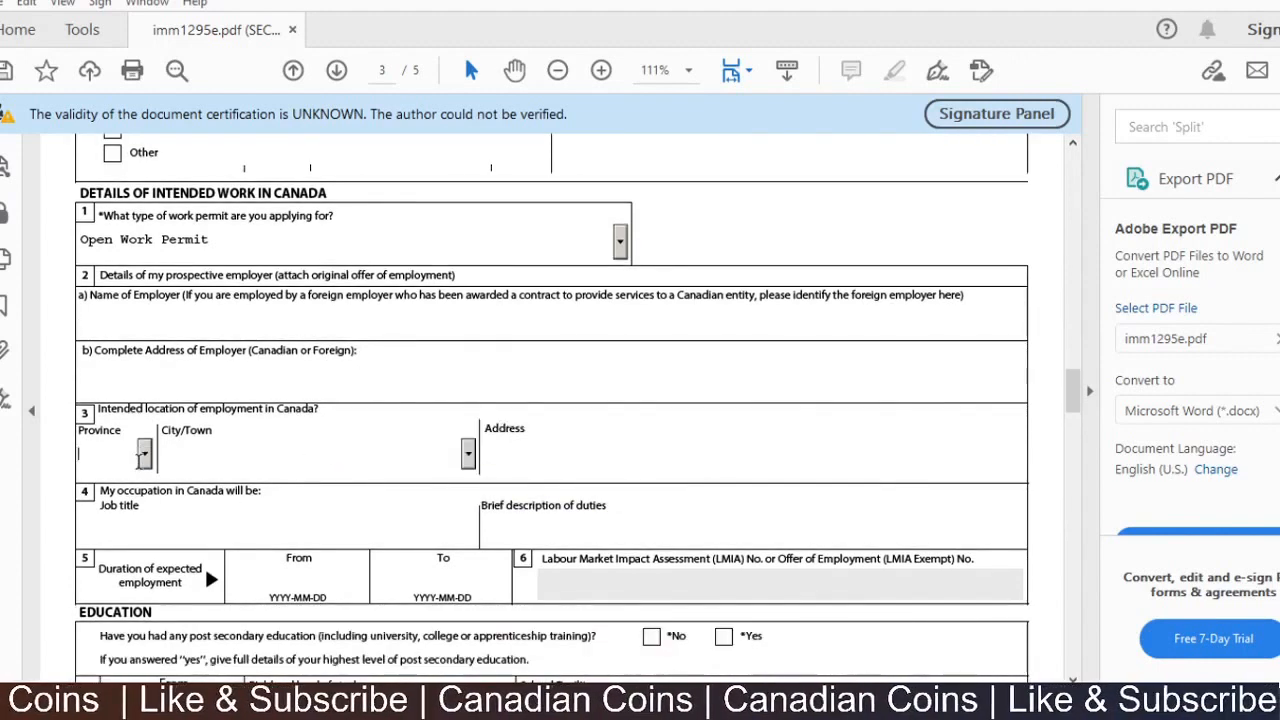
click(144, 453)
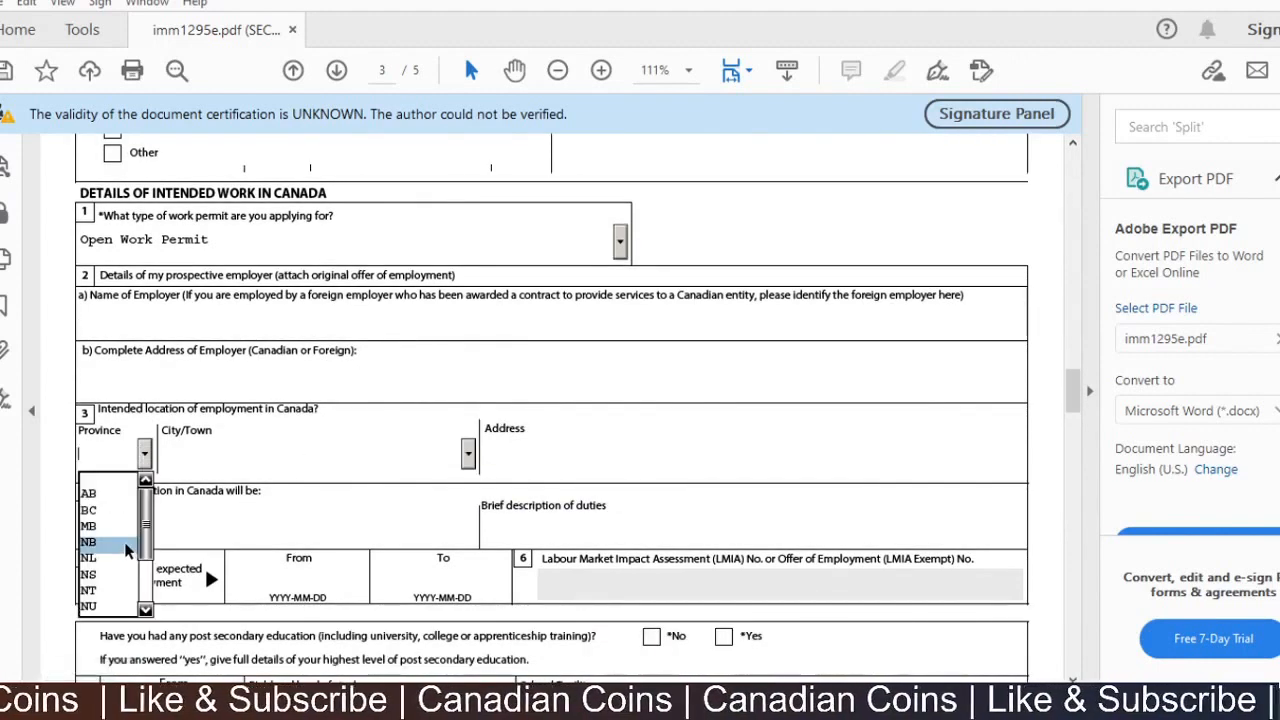
click(89, 595)
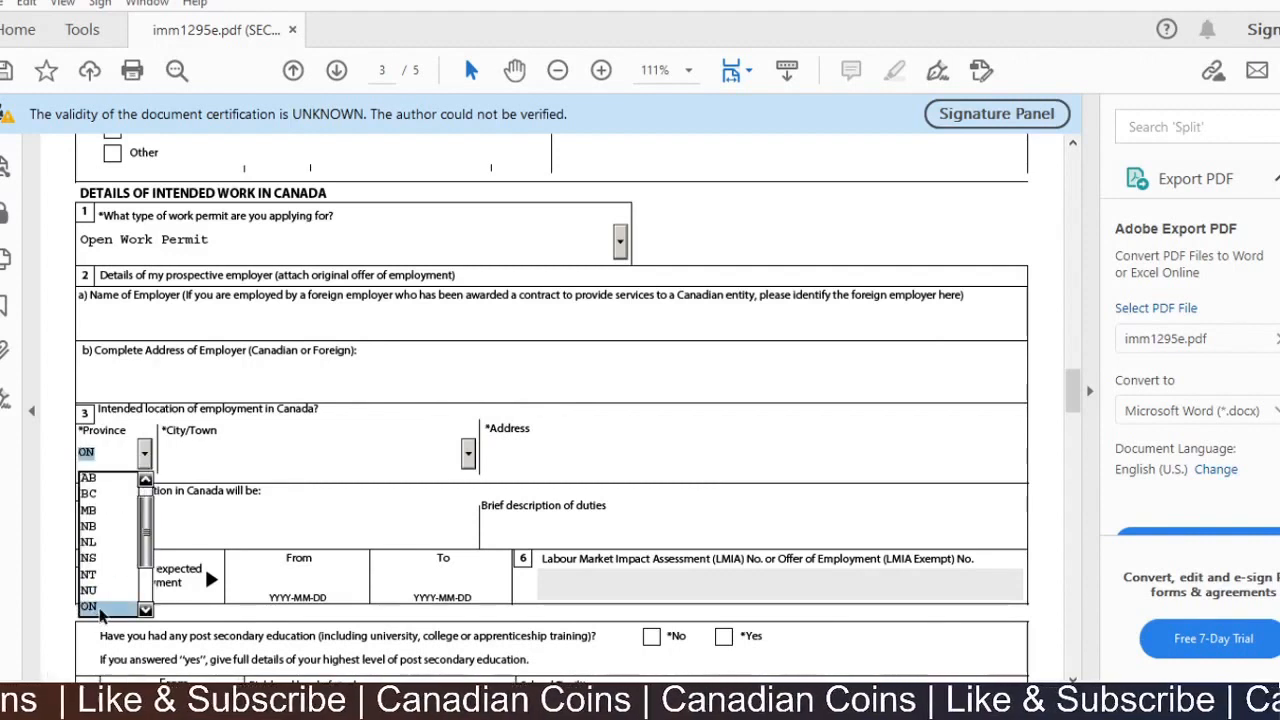
click(248, 460)
scroll(248, 460, down, 1)
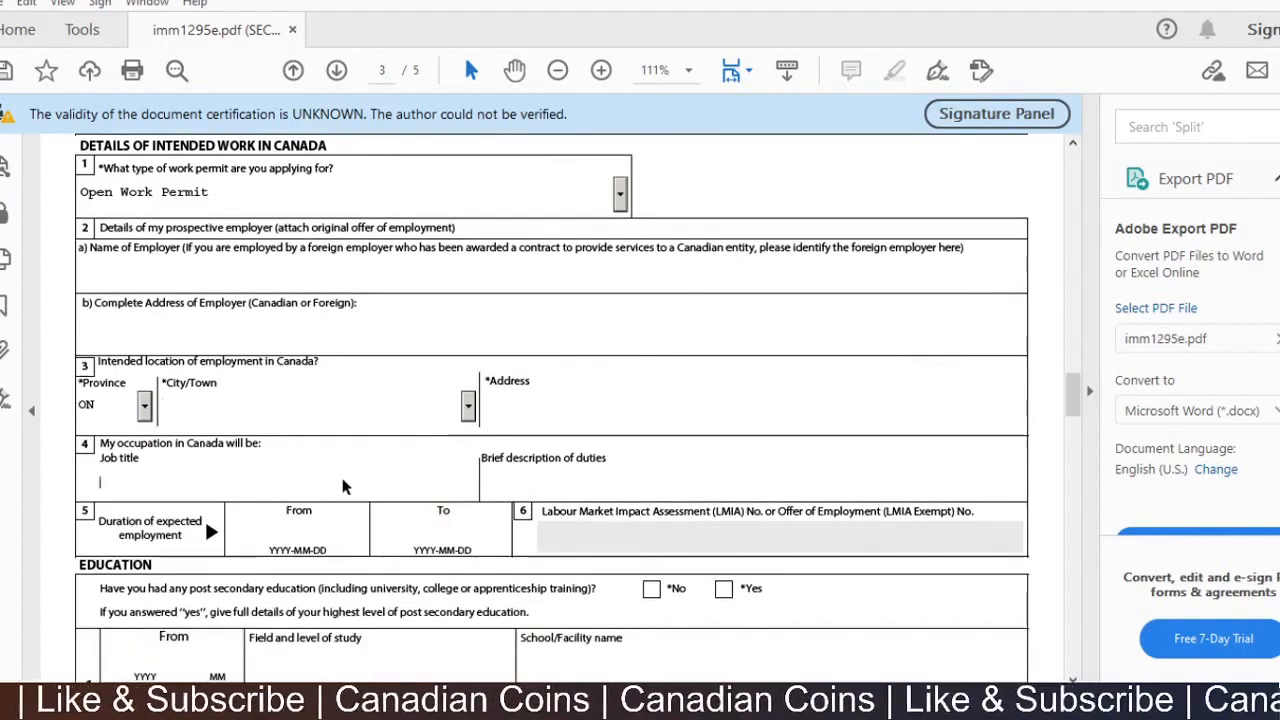
click(342, 486)
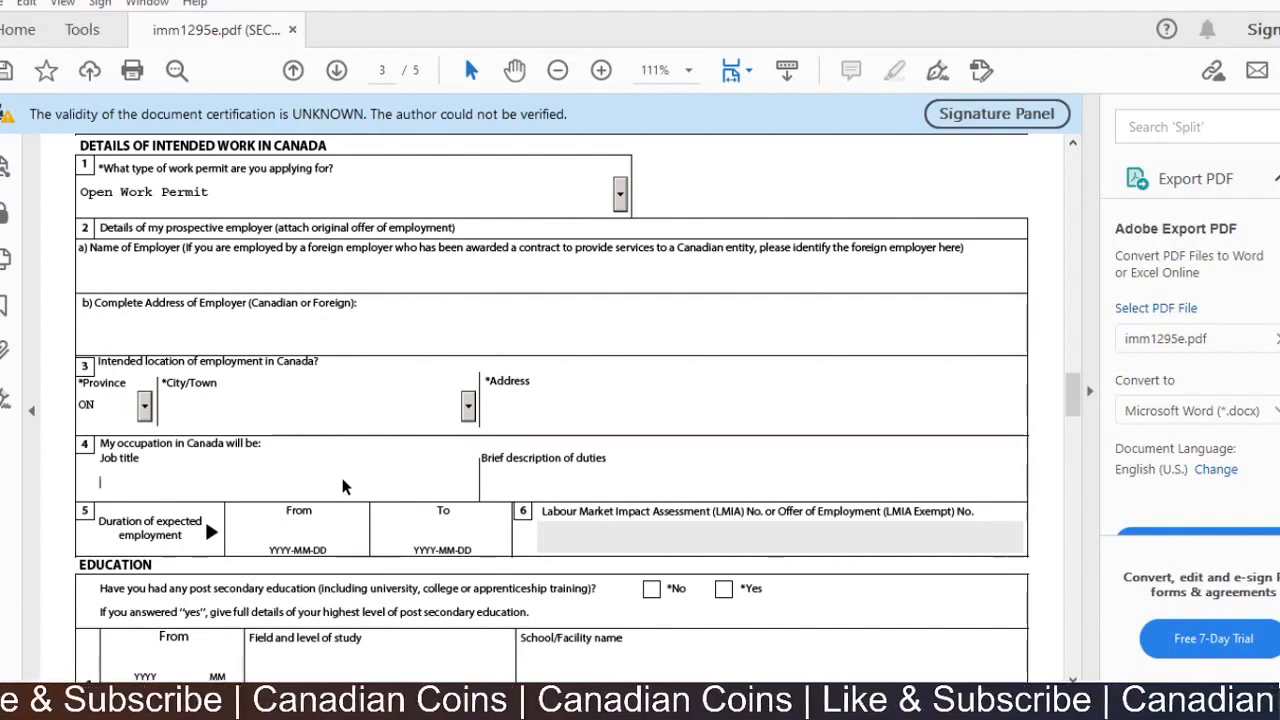
scroll(342, 487, down, 5)
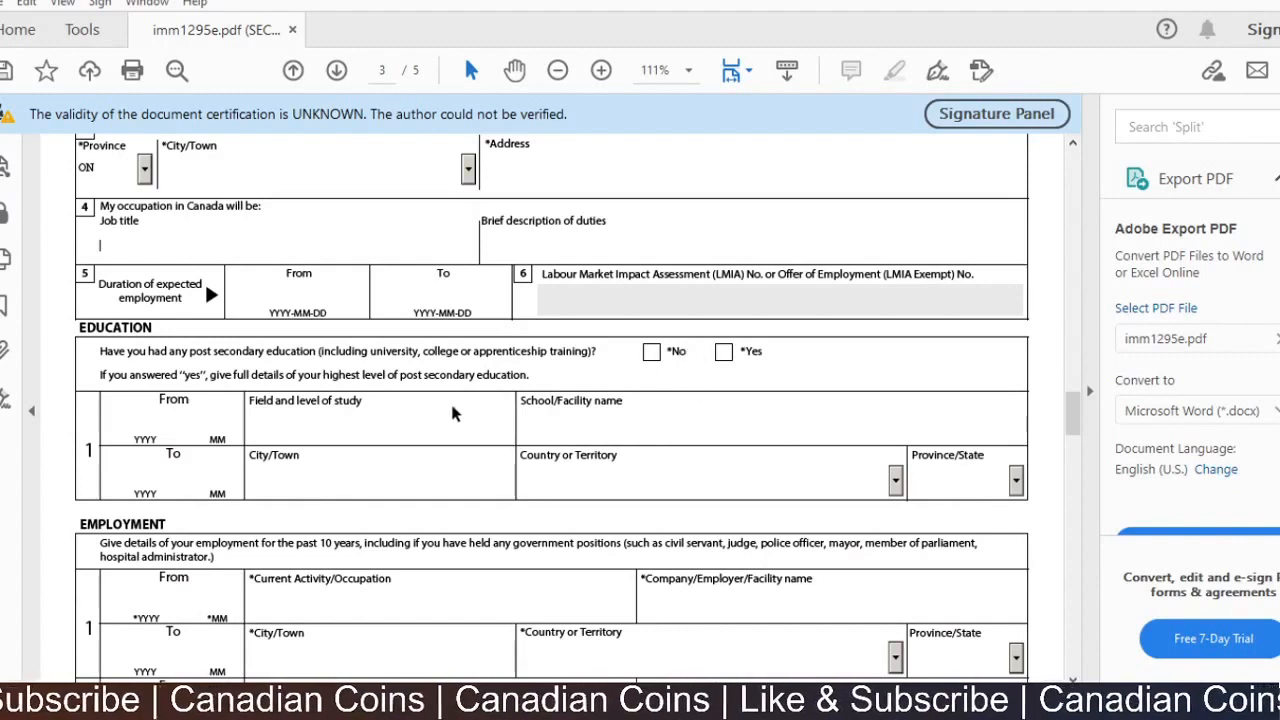
- Answer Yes to having had post secondary education in the Education section
click(723, 354)
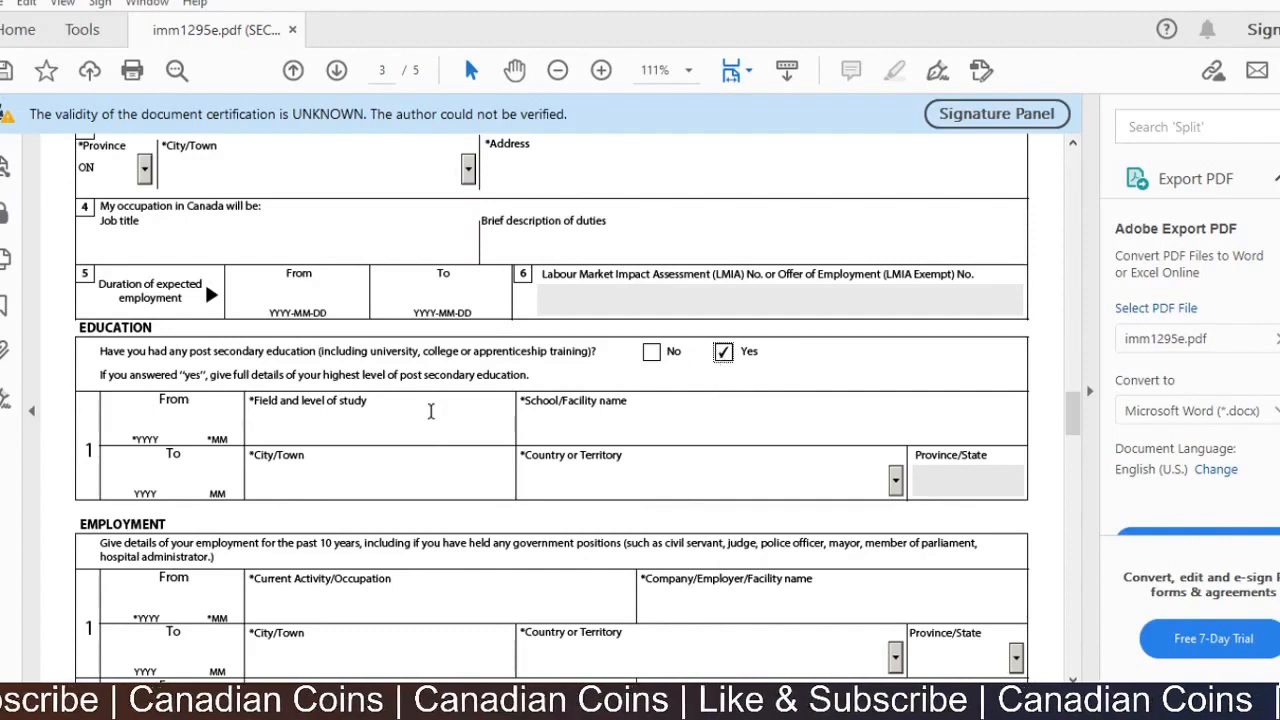
scroll(390, 396, down, 2)
scroll(294, 426, down, 1)
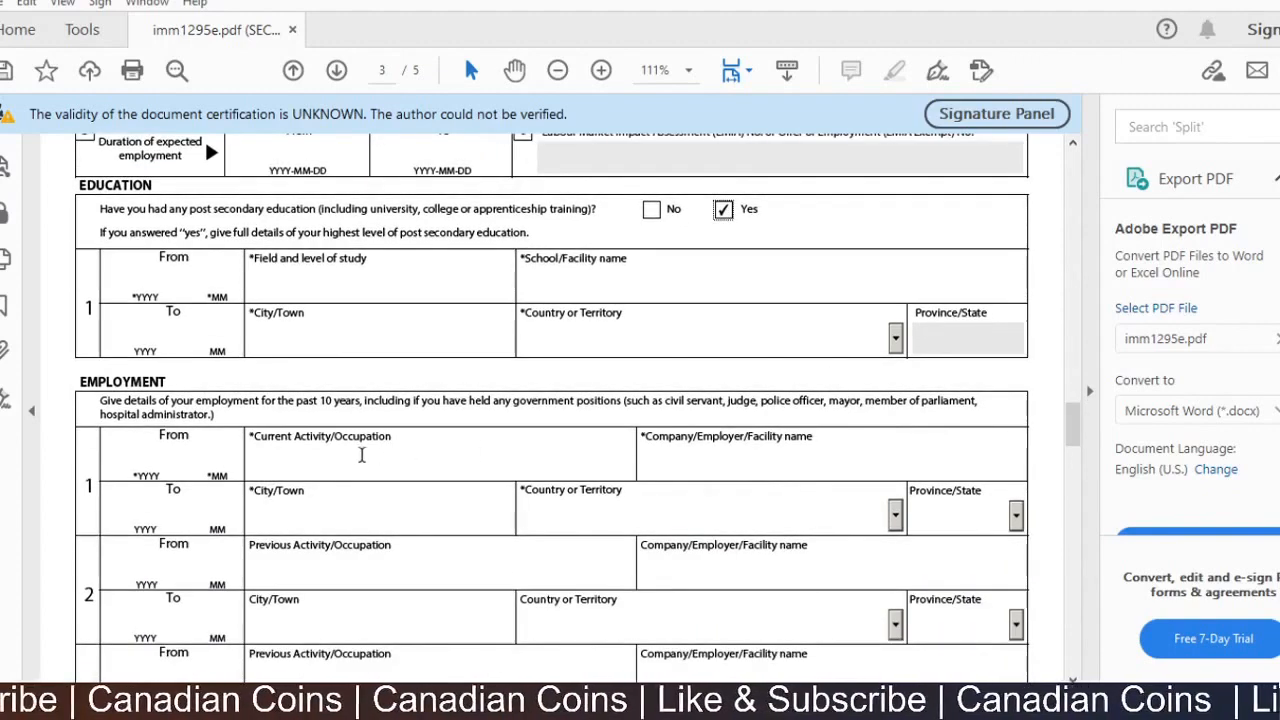
scroll(362, 455, down, 1)
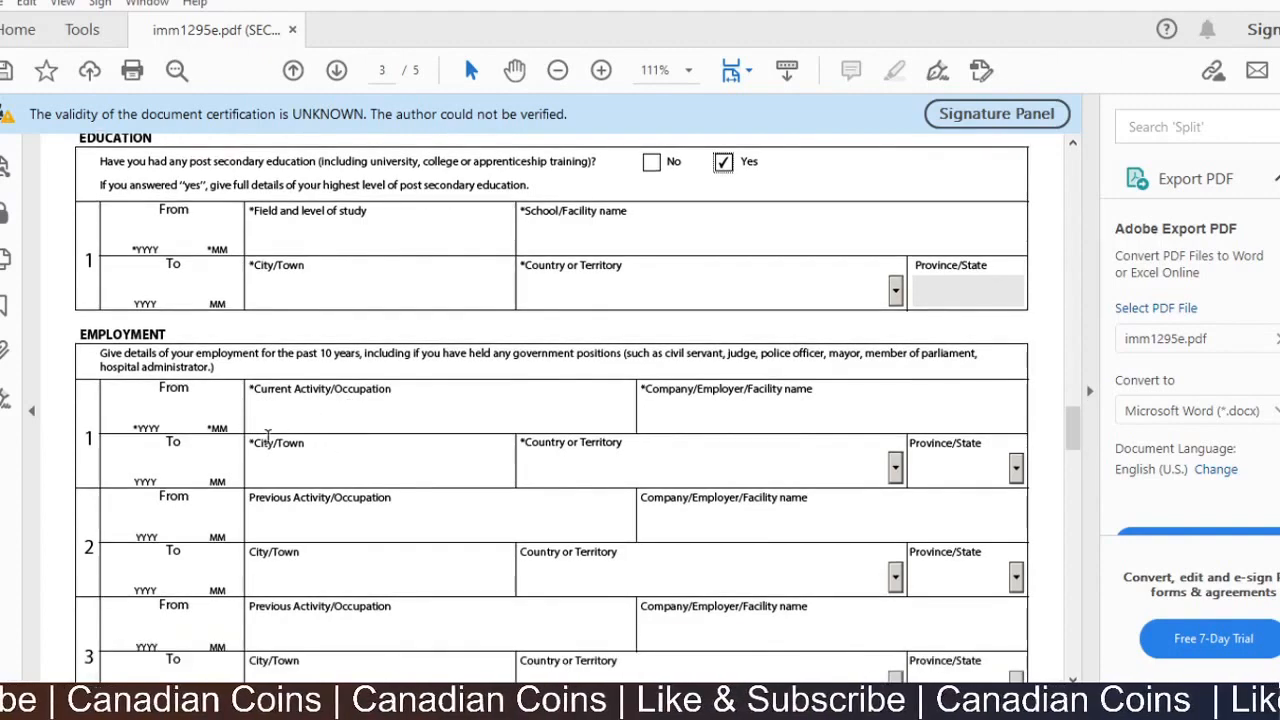
- Answer No to background questions 1a and 1b on tuberculosis and on physical or mental disorders
scroll(250, 475, down, 11)
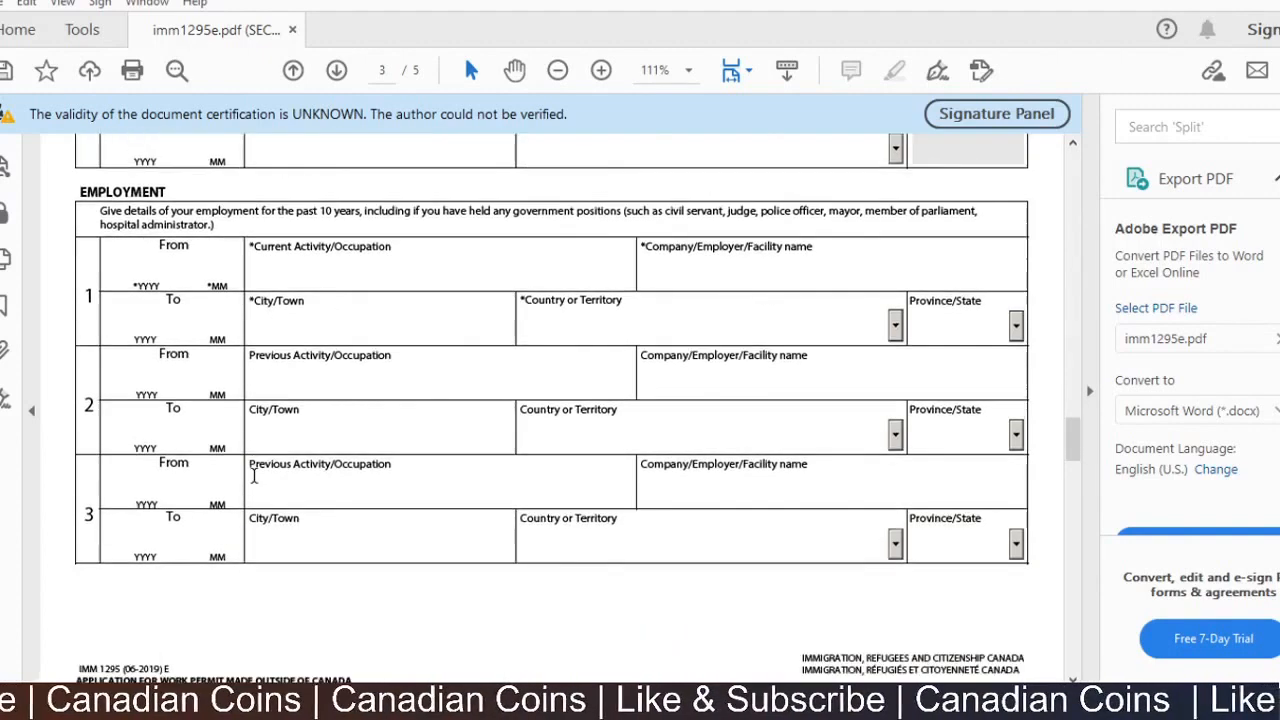
scroll(254, 477, down, 1)
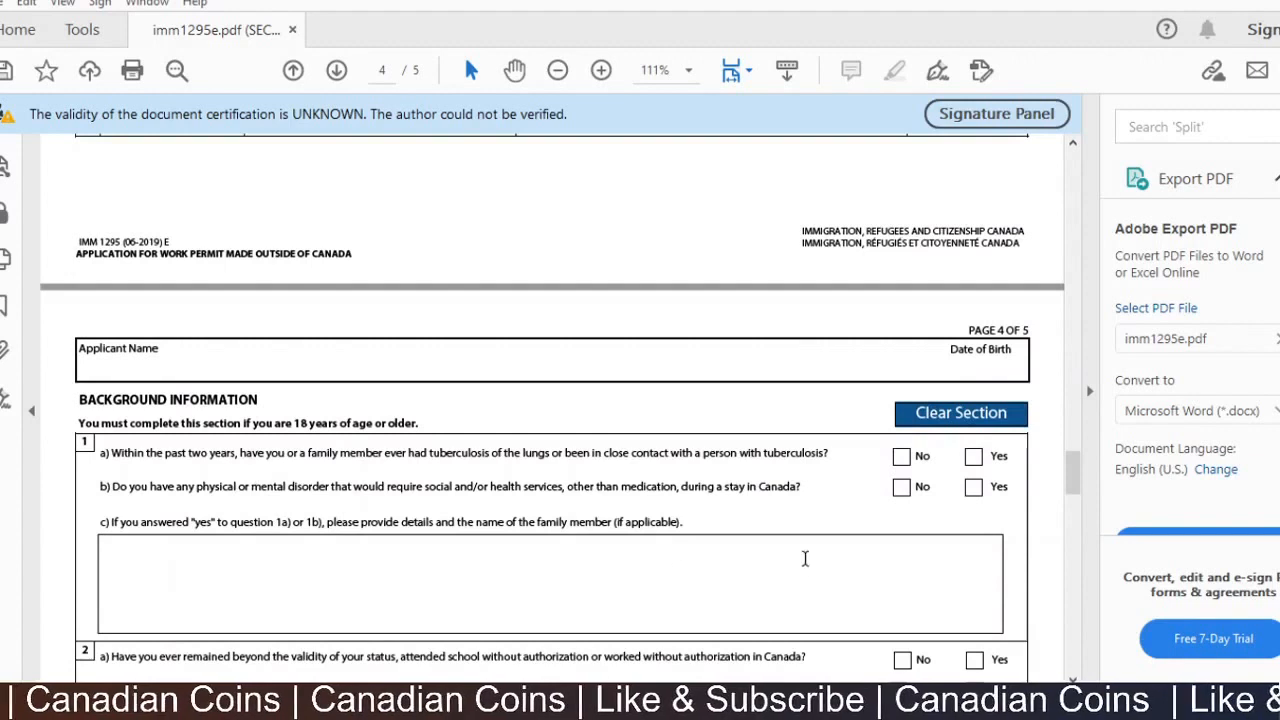
click(902, 460)
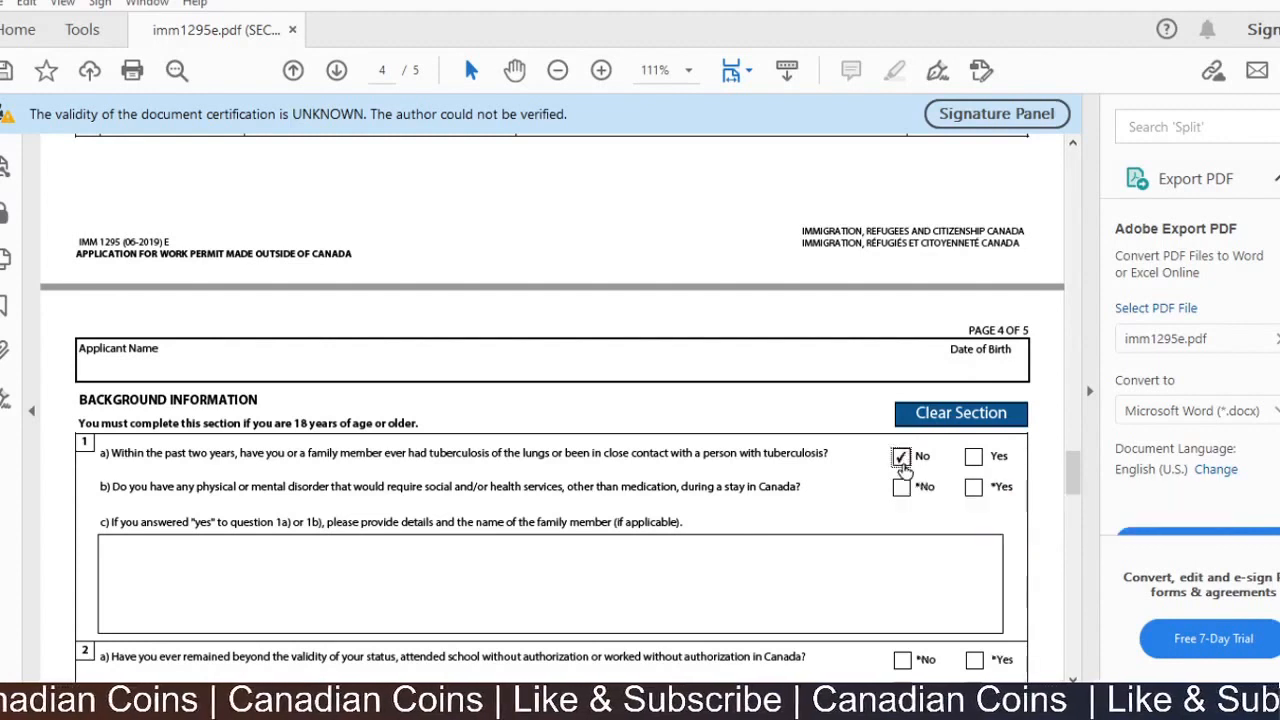
click(902, 488)
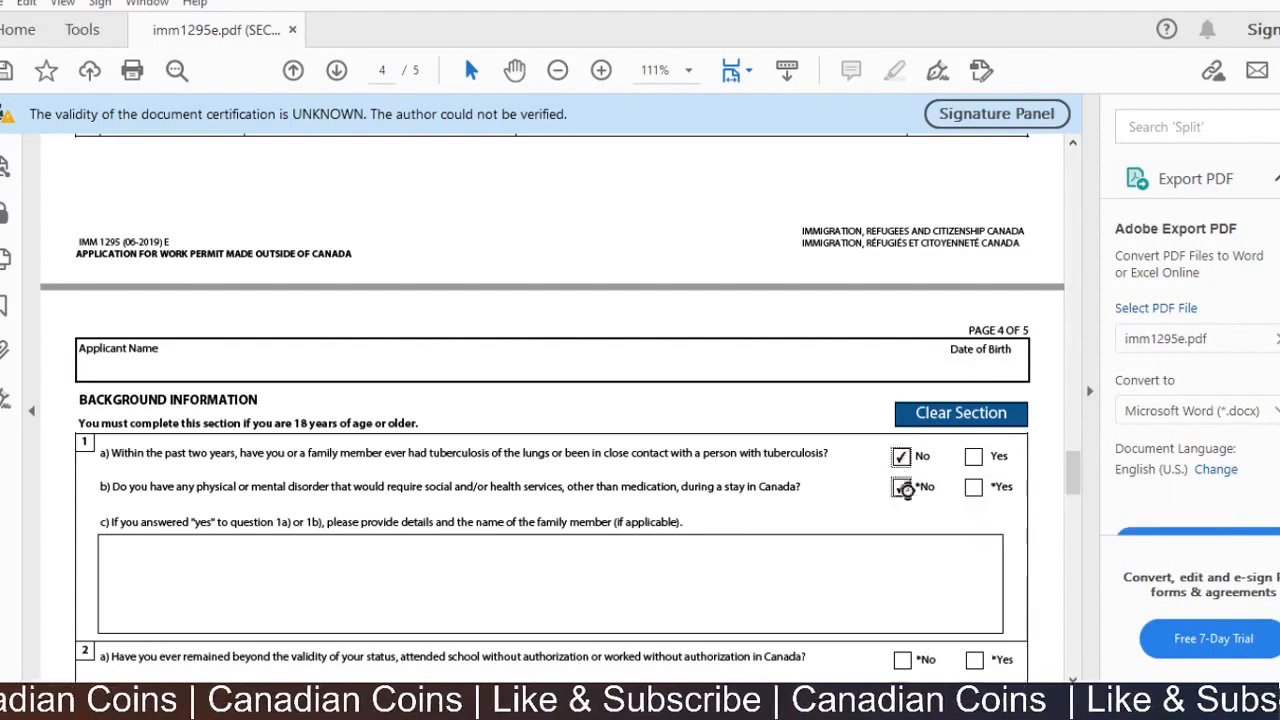
- Answer No to background questions 2a, 2b and 2c on overstaying status, refused visas and previous applications to Canada
scroll(894, 495, down, 4)
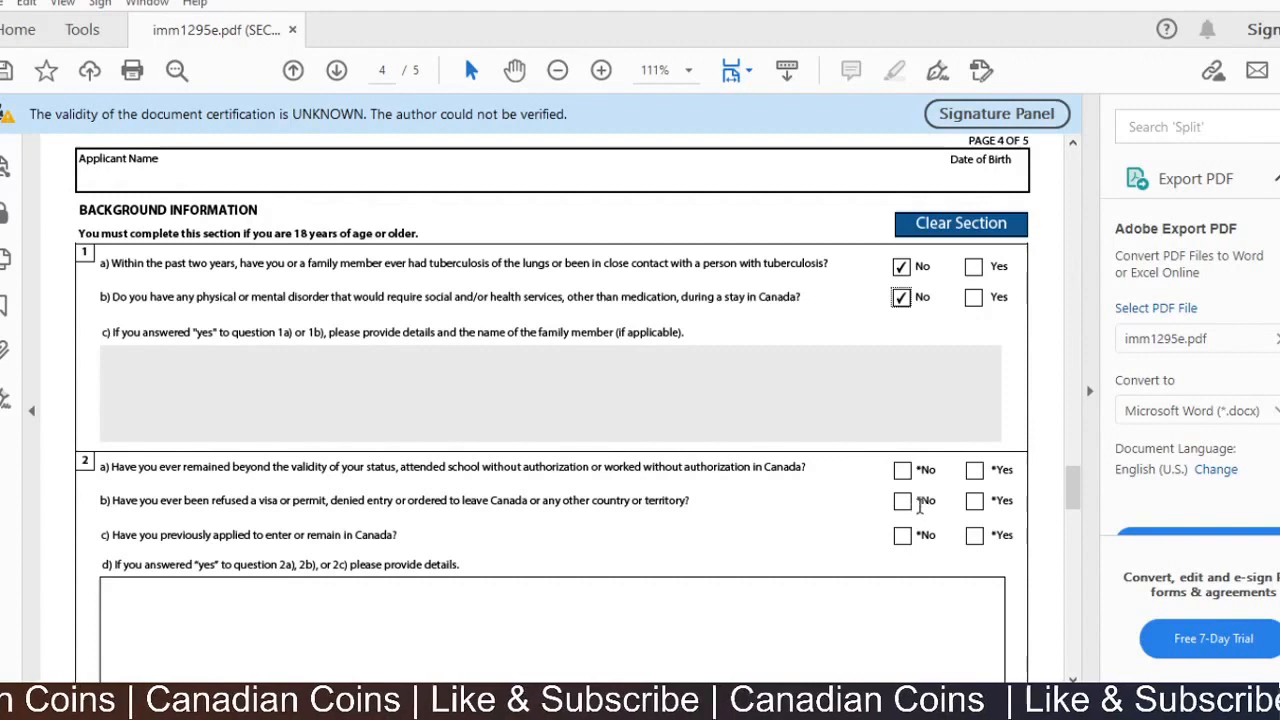
click(905, 471)
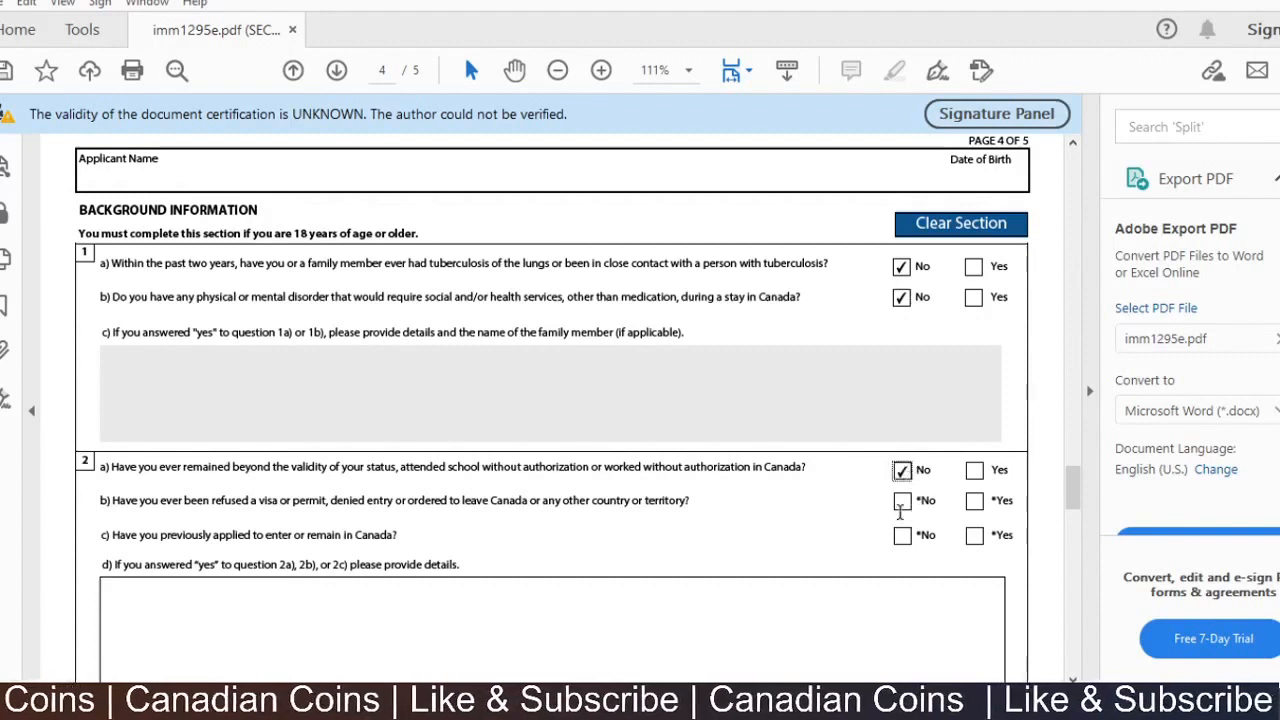
click(902, 502)
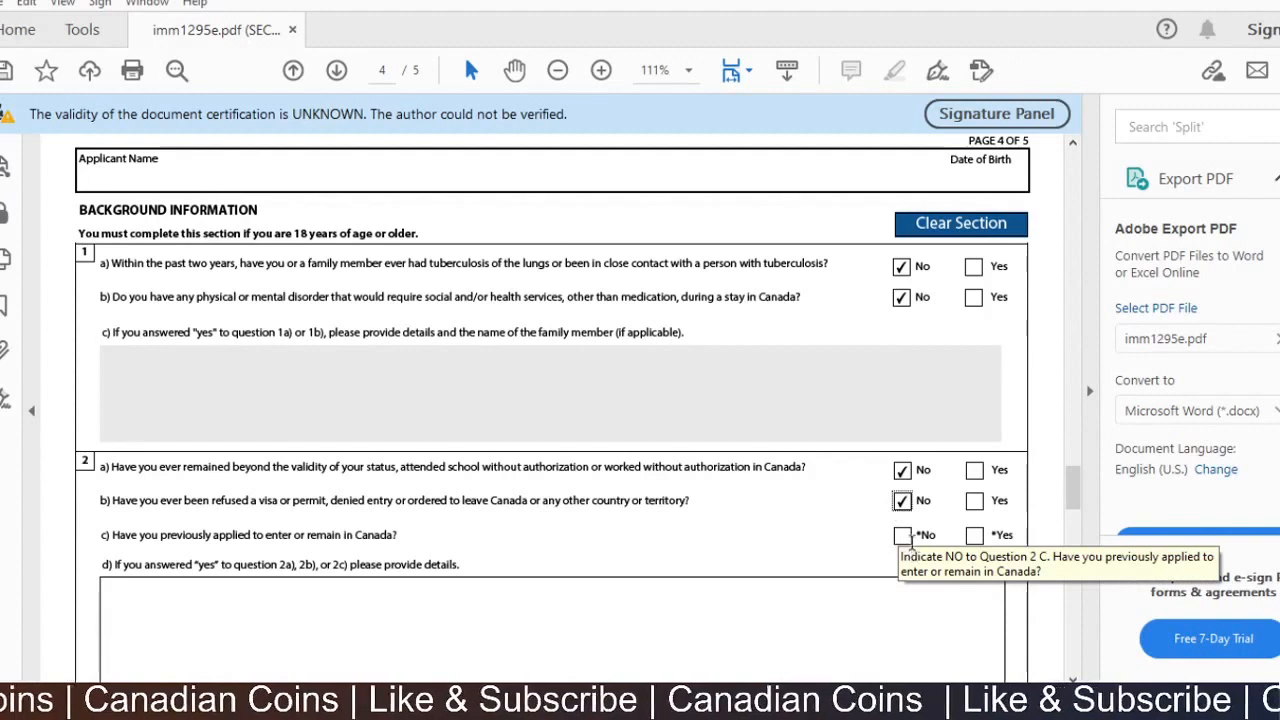
click(903, 537)
scroll(906, 540, down, 2)
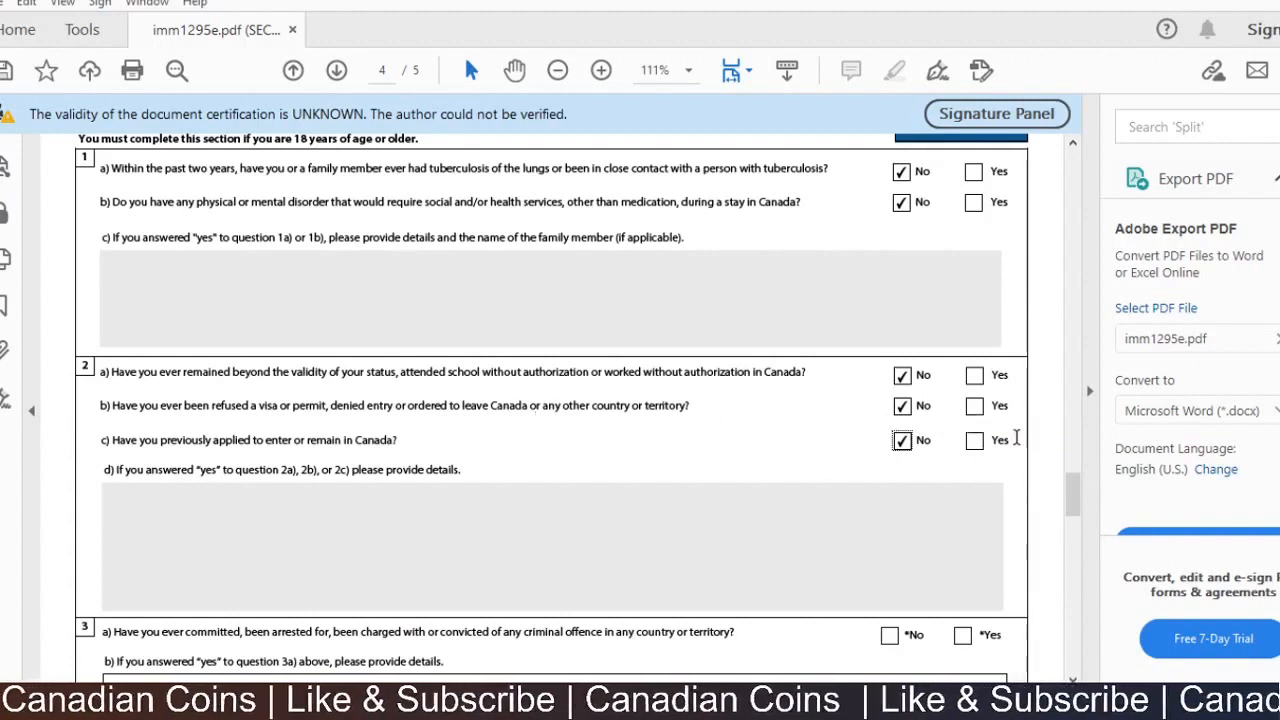
click(974, 406)
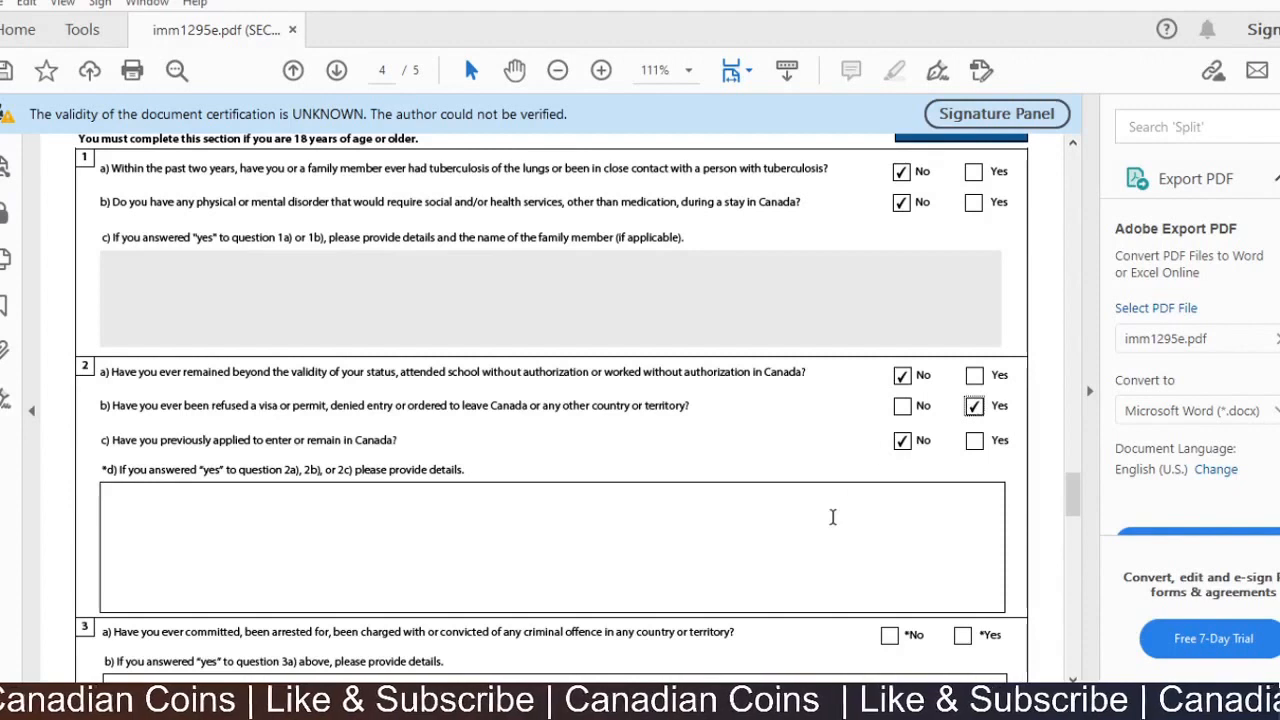
click(832, 517)
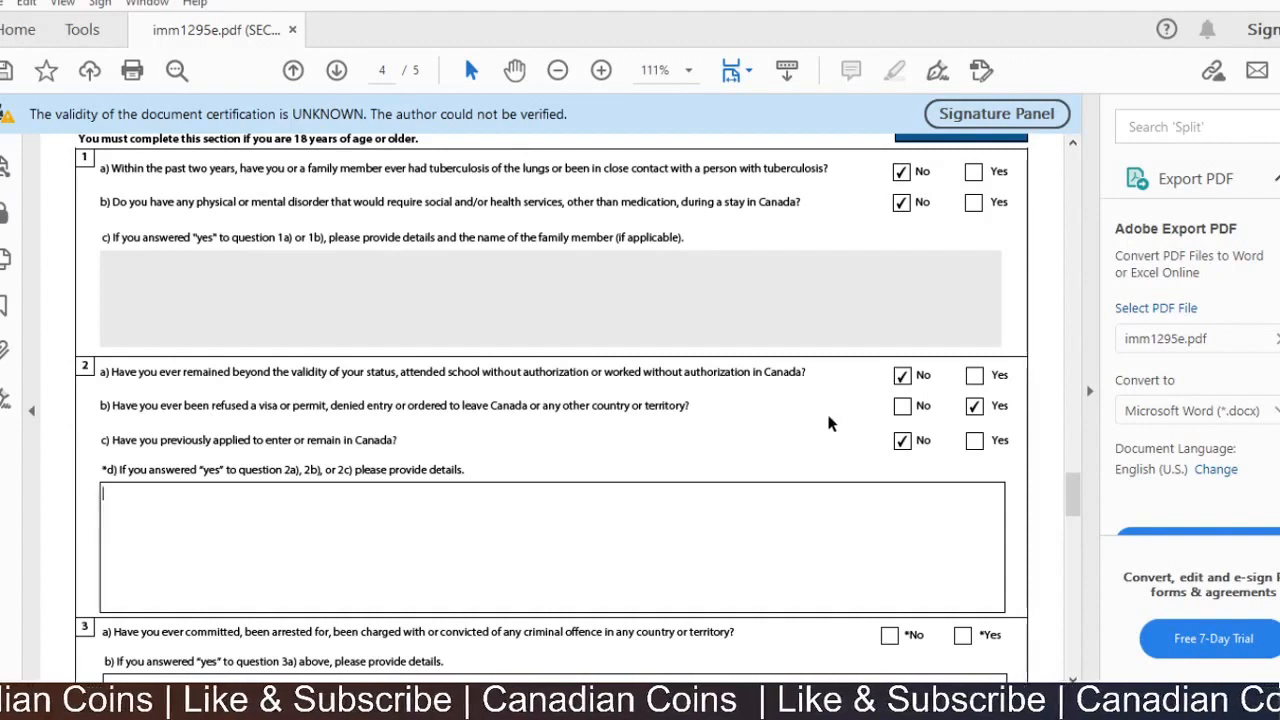
scroll(808, 432, down, 3)
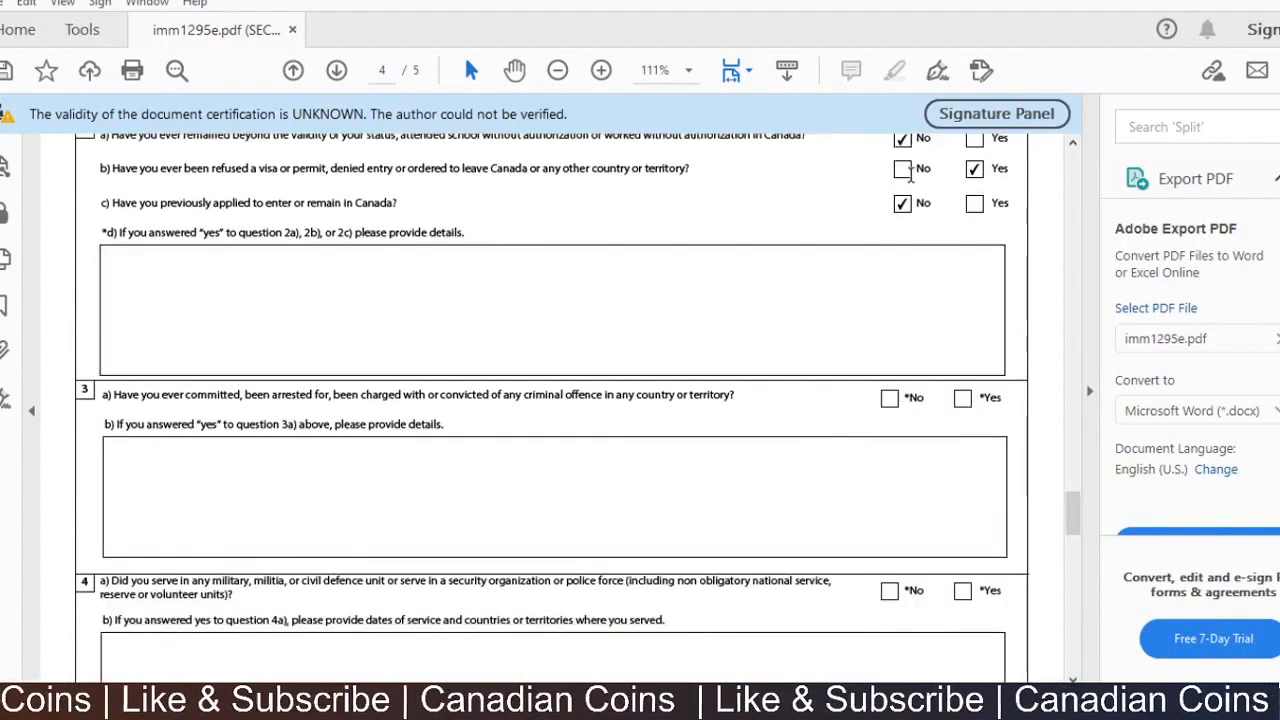
click(903, 169)
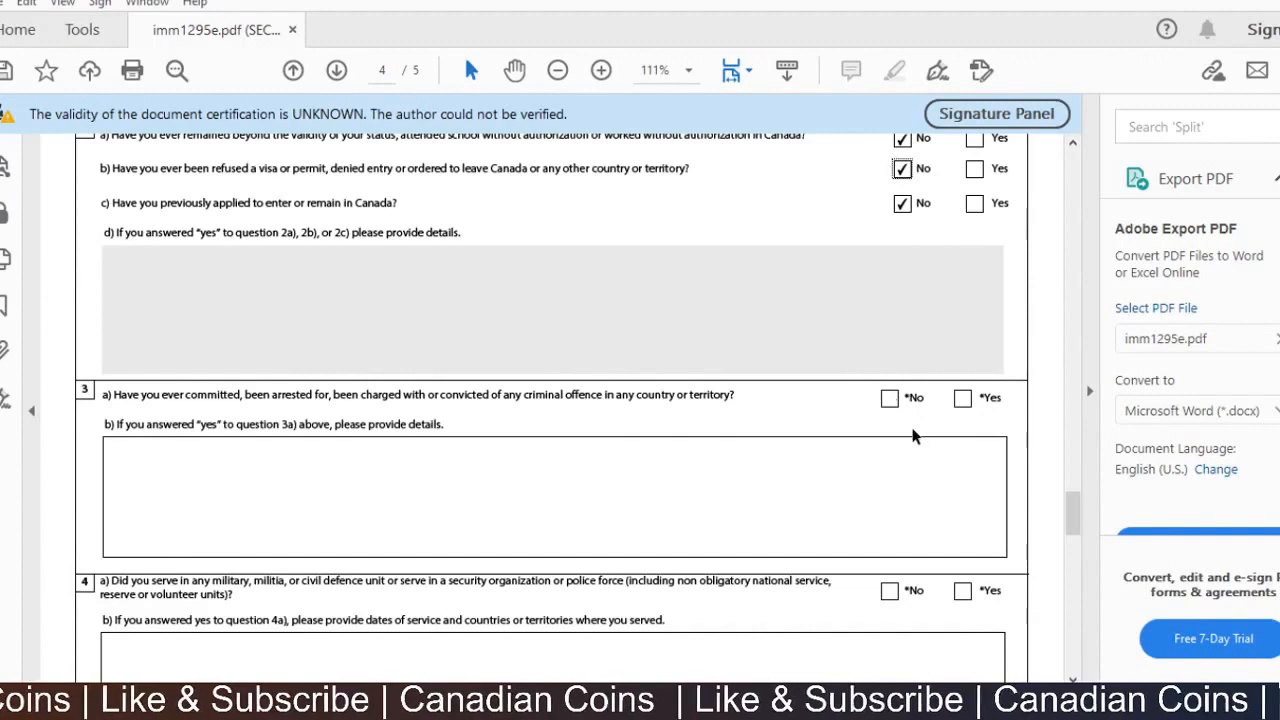
- Answer No to background questions 3a, 4a, 5 and 6 on criminal offences, military service, violent groups and ill treatment
click(889, 398)
scroll(888, 402, down, 3)
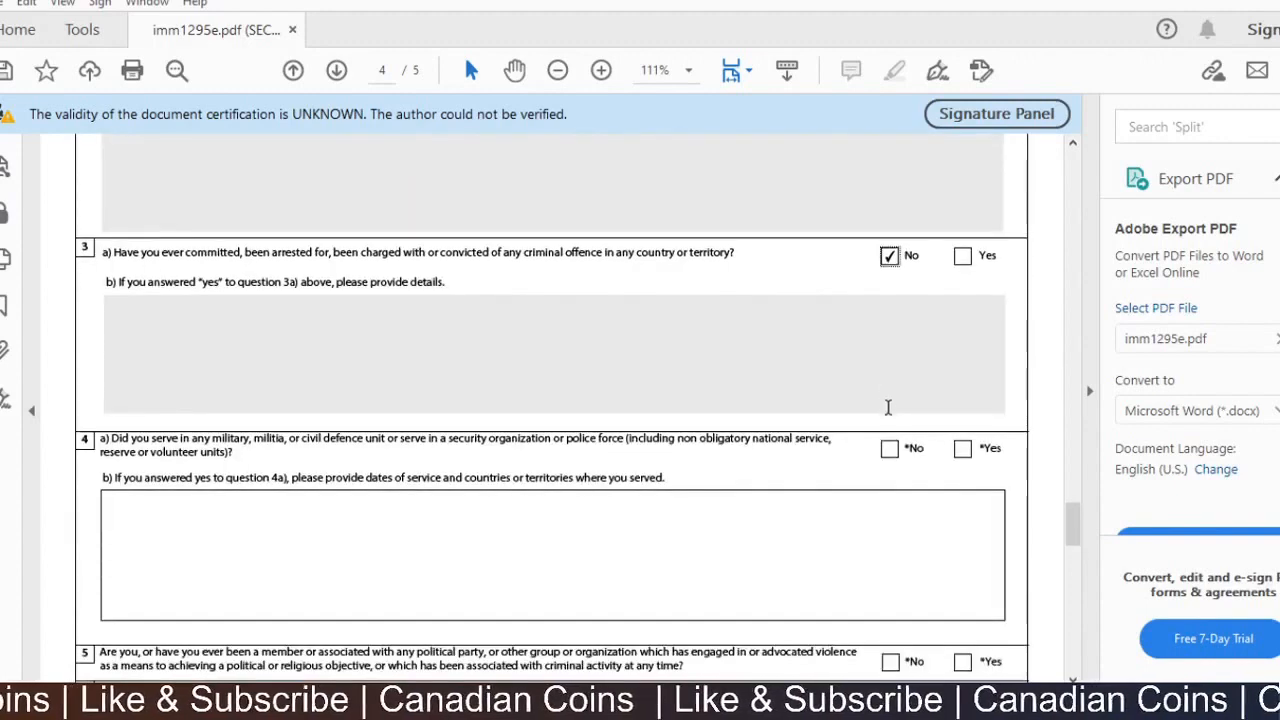
click(889, 449)
scroll(889, 454, down, 2)
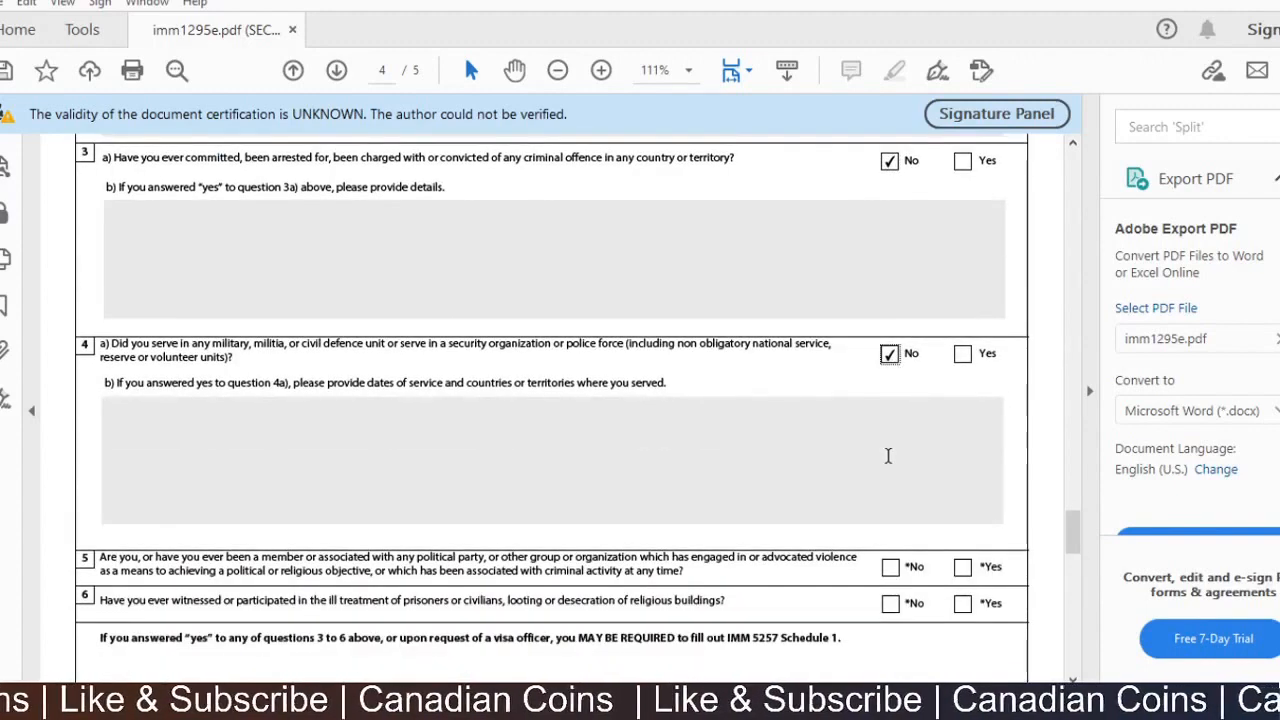
click(890, 567)
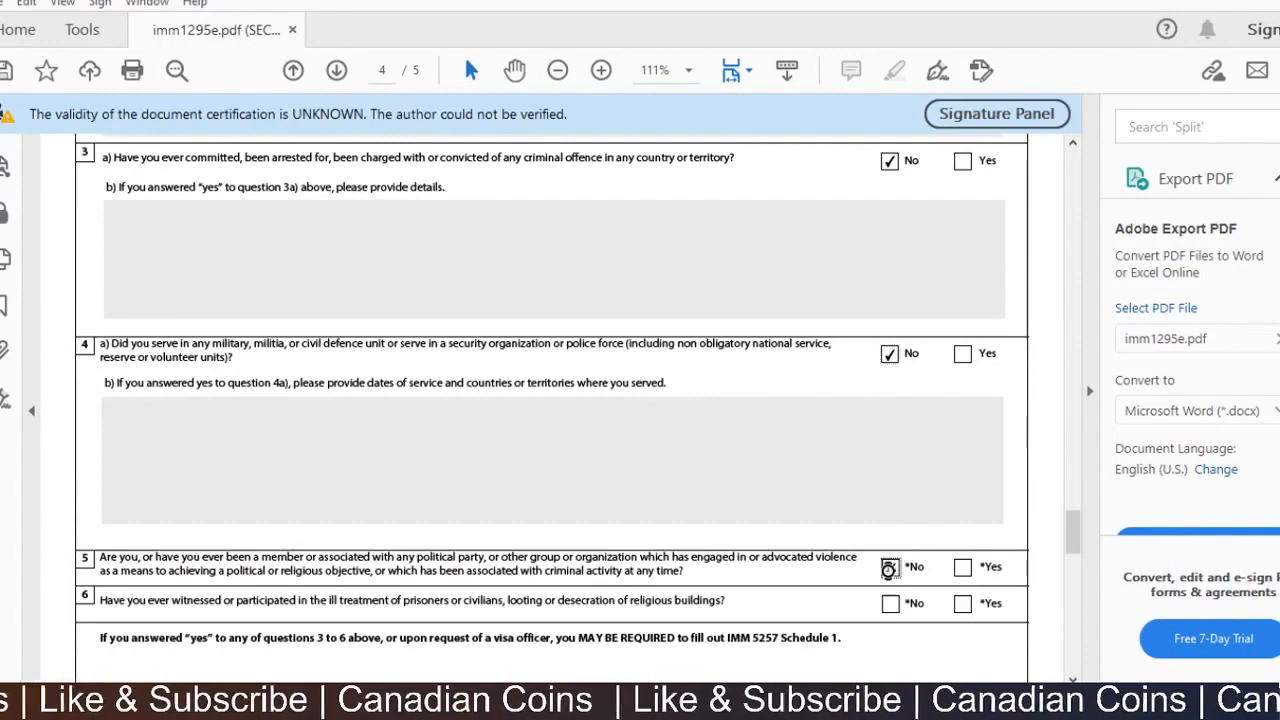
scroll(890, 578, down, 2)
click(890, 509)
scroll(872, 511, down, 3)
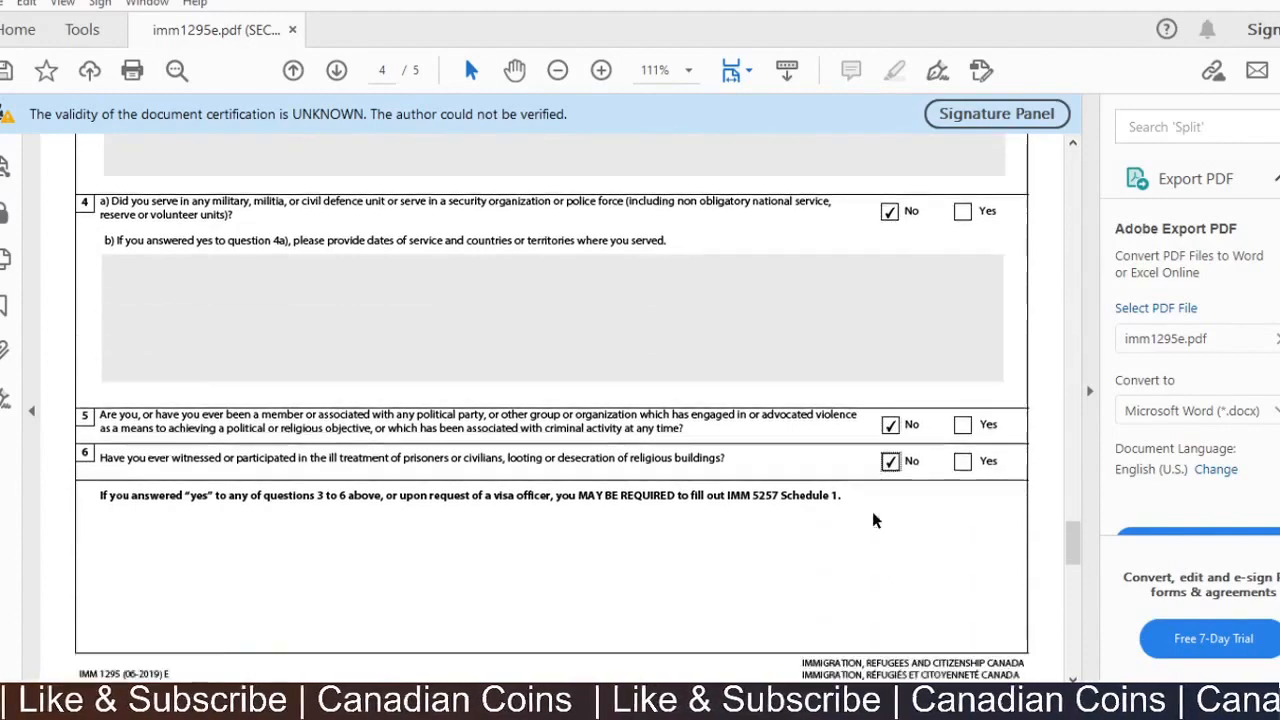
- Fill the applicant signature field with the placeholder "name" and set the signature date to March 6, 2021
scroll(836, 470, down, 12)
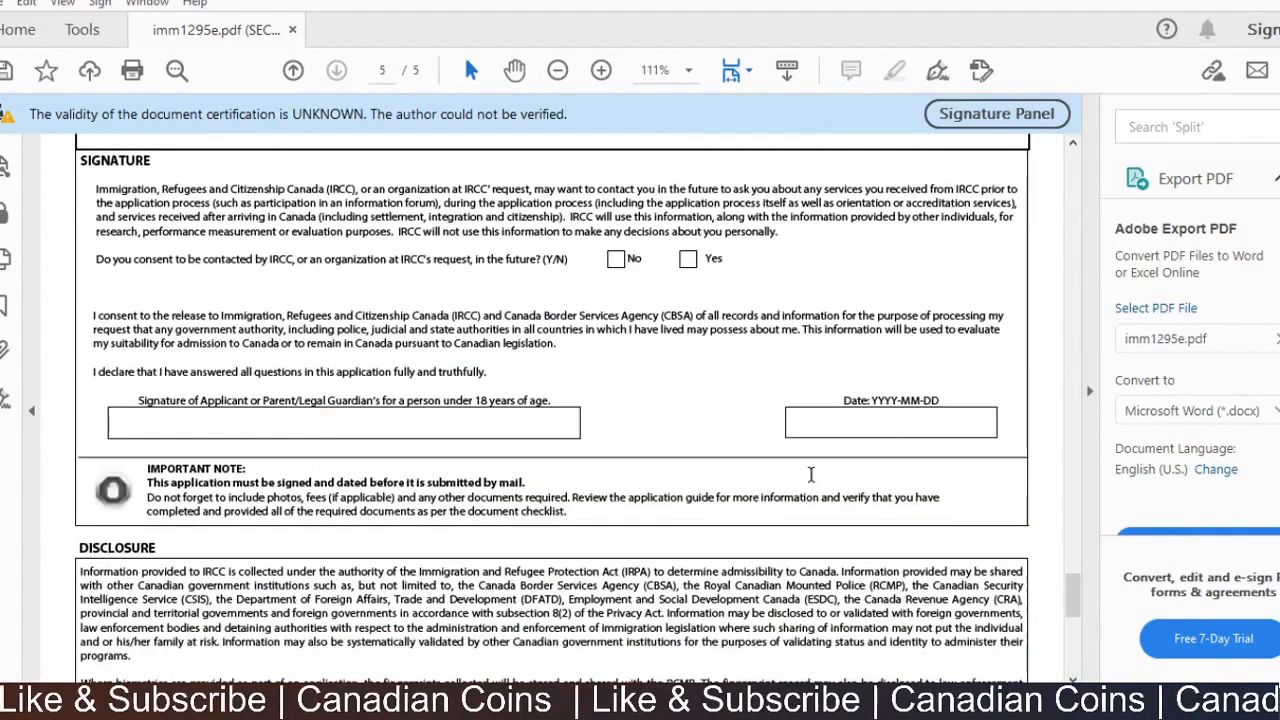
click(463, 420)
text(names)
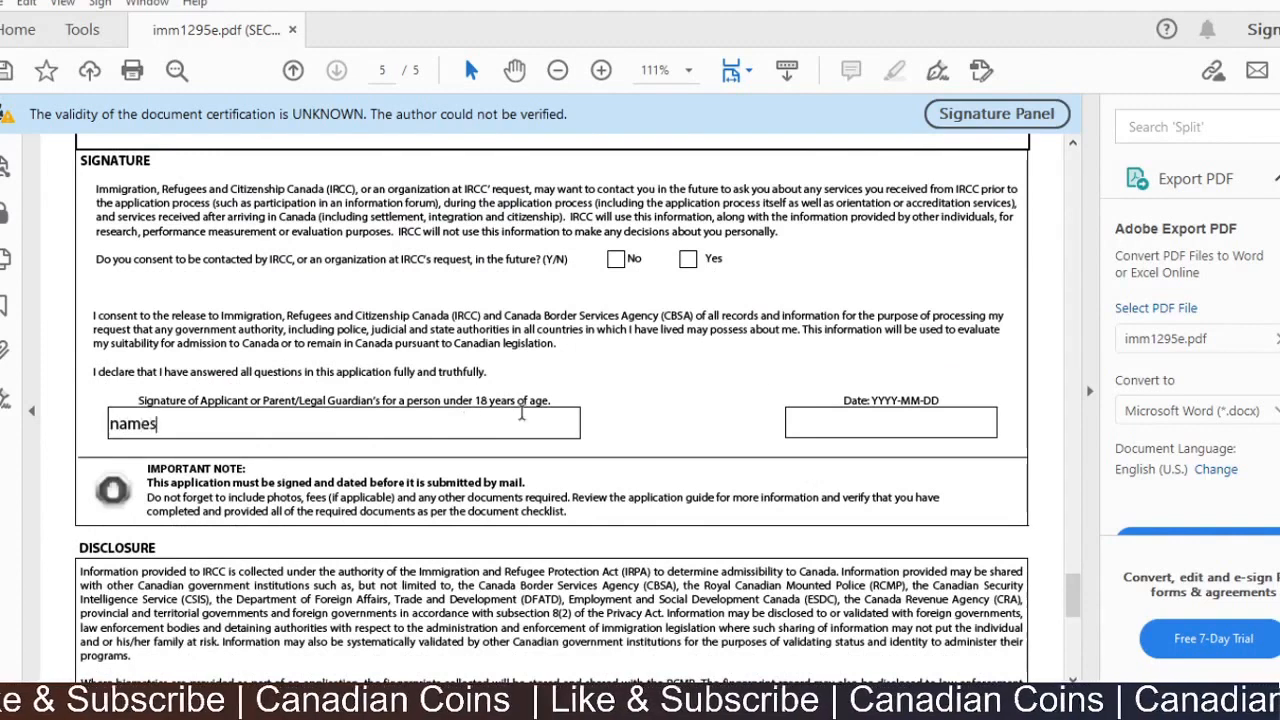
key(BackSpace)
click(896, 427)
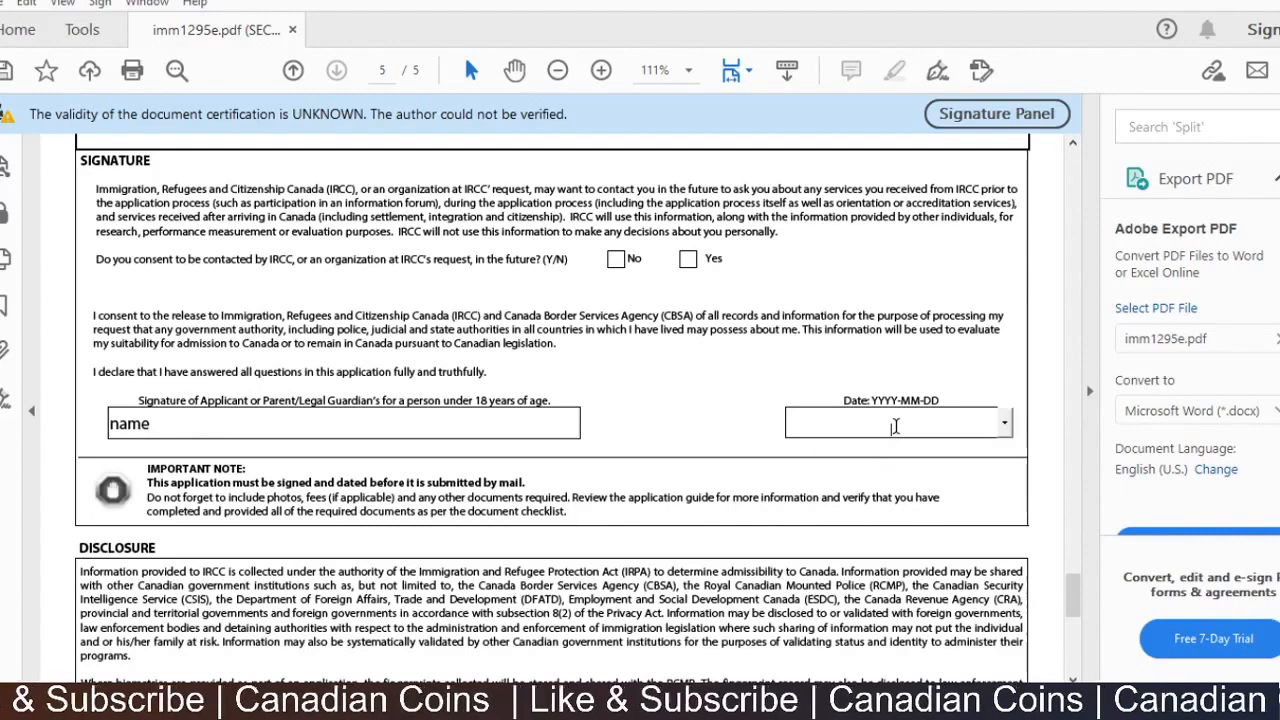
click(1006, 424)
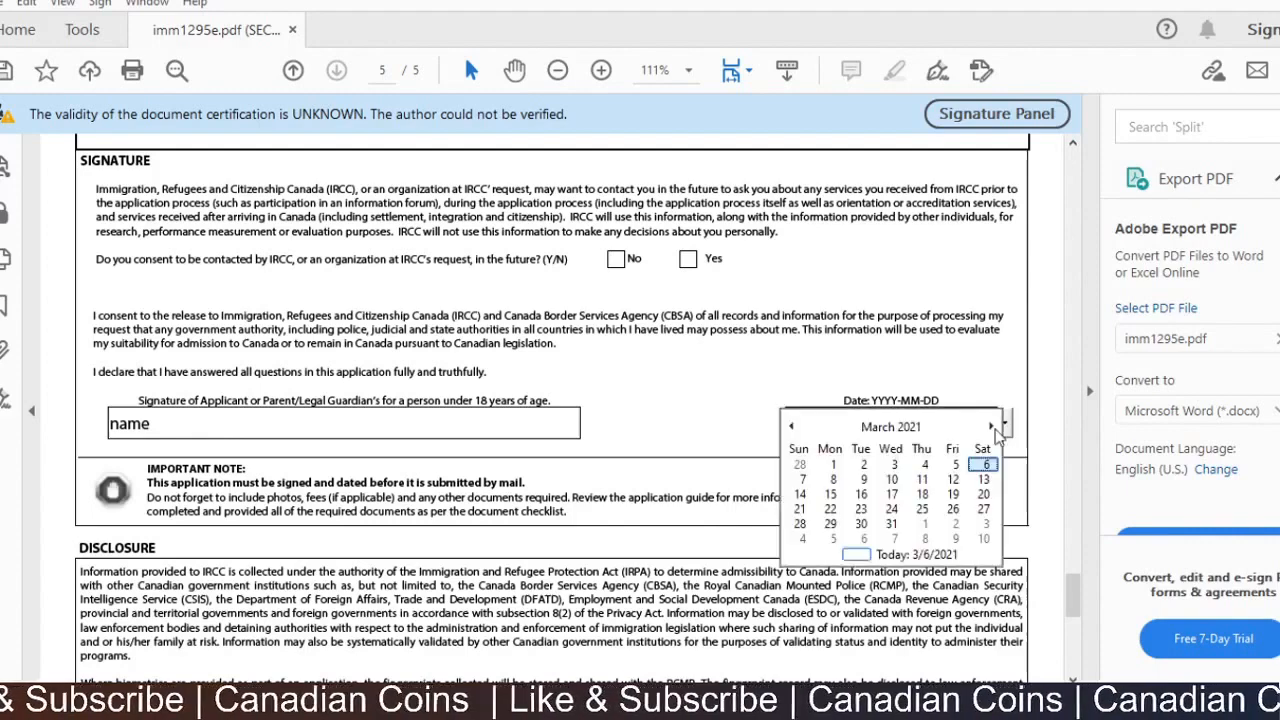
click(982, 466)
- Validate the IMM1295 form, dismiss the validation error and review the required fields outlined in red
scroll(783, 418, down, 8)
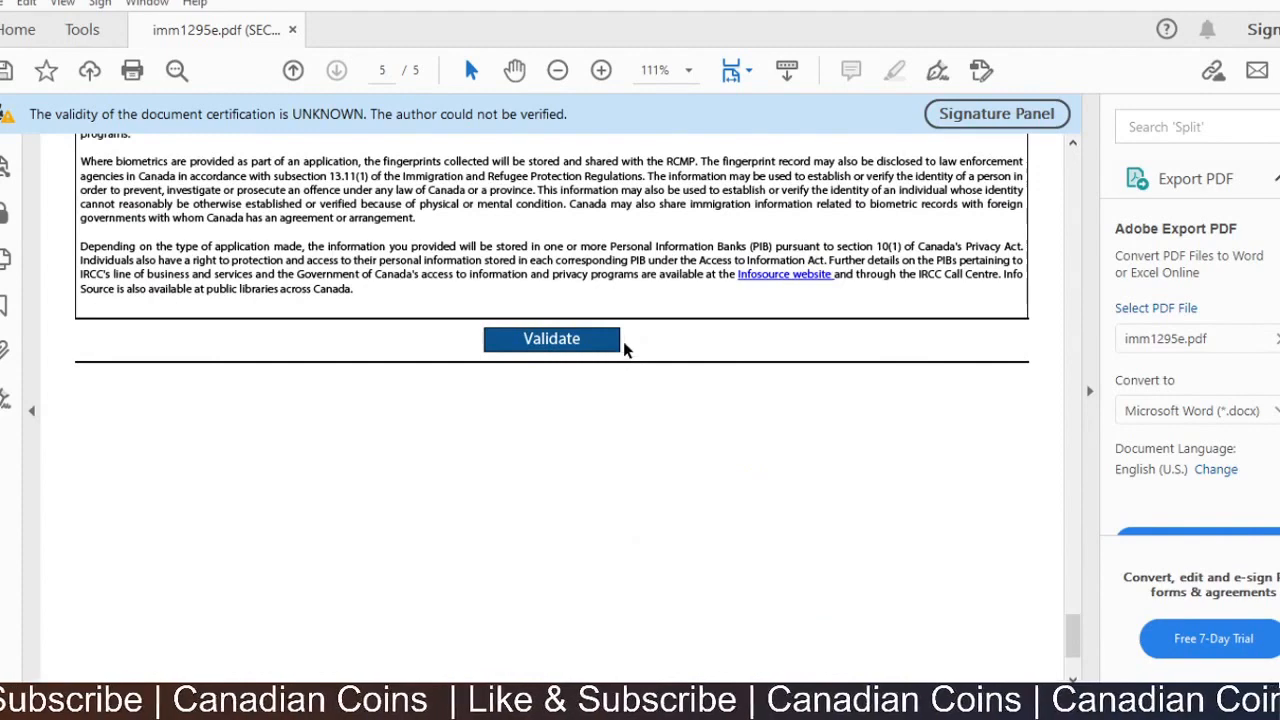
scroll(623, 345, up, 2)
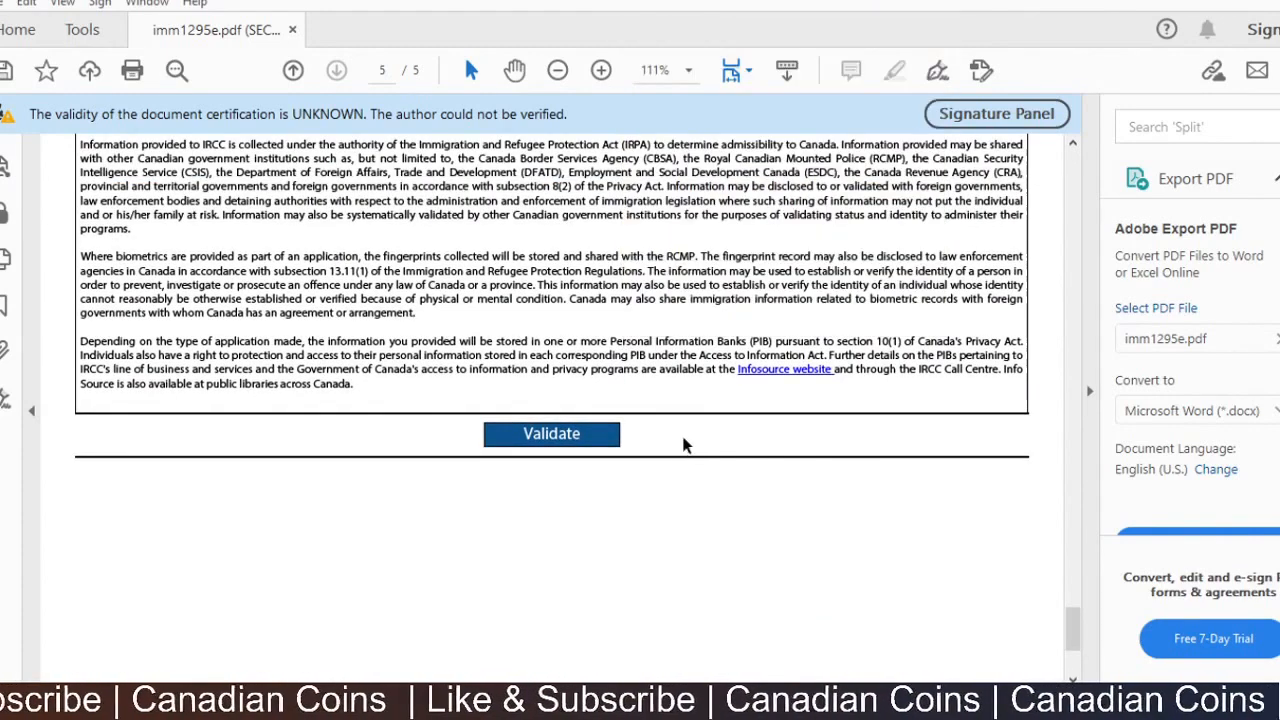
scroll(683, 440, up, 4)
scroll(683, 440, down, 3)
click(615, 482)
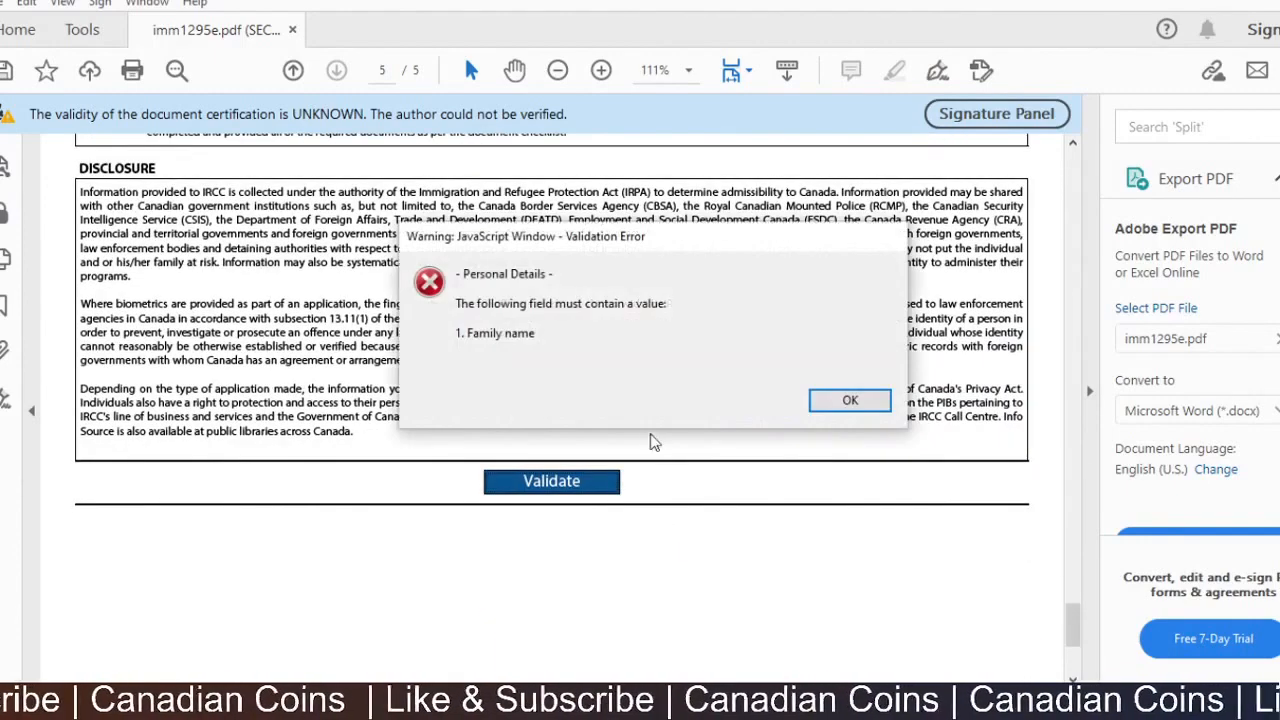
click(840, 402)
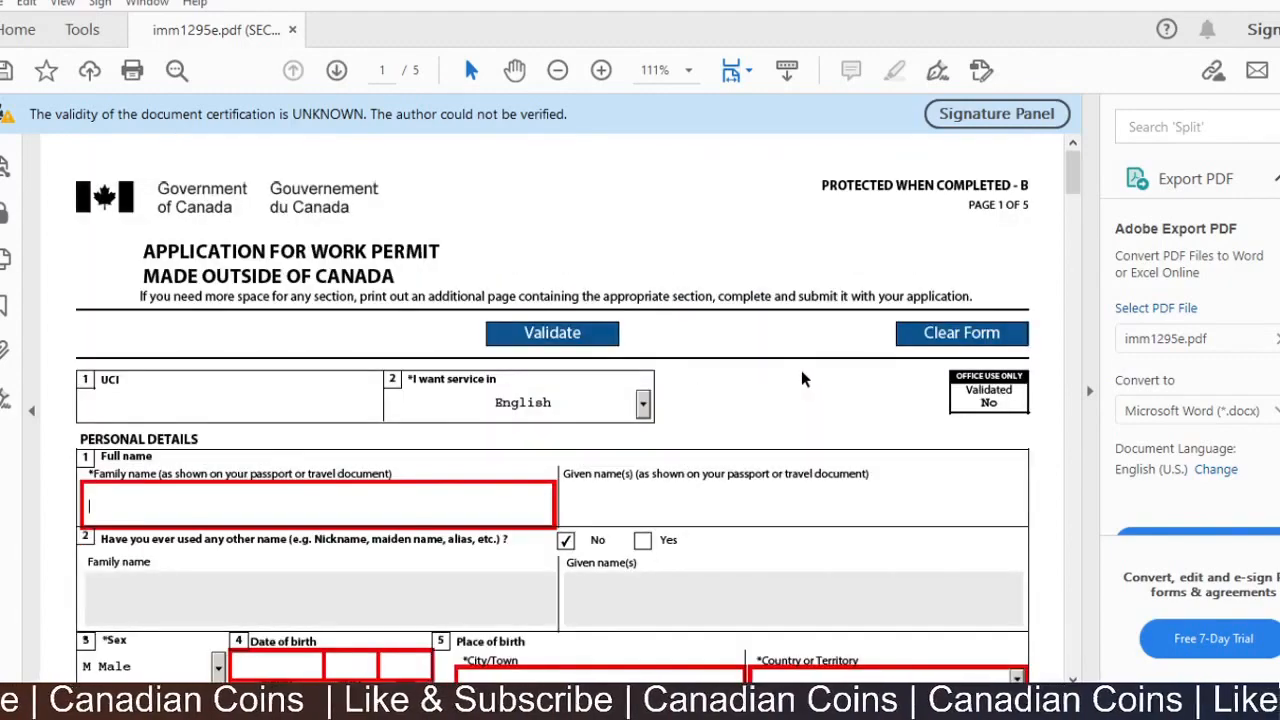
scroll(801, 370, down, 2)
scroll(458, 387, down, 12)
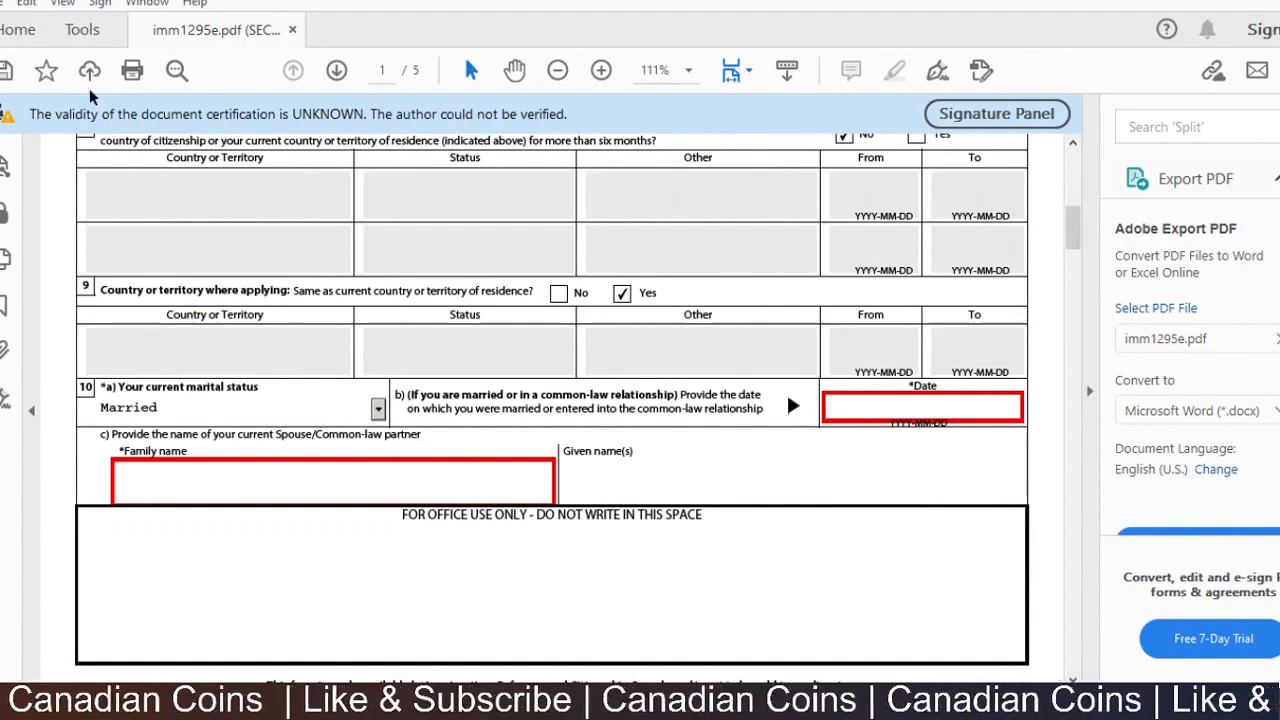
scroll(556, 395, down, 15)
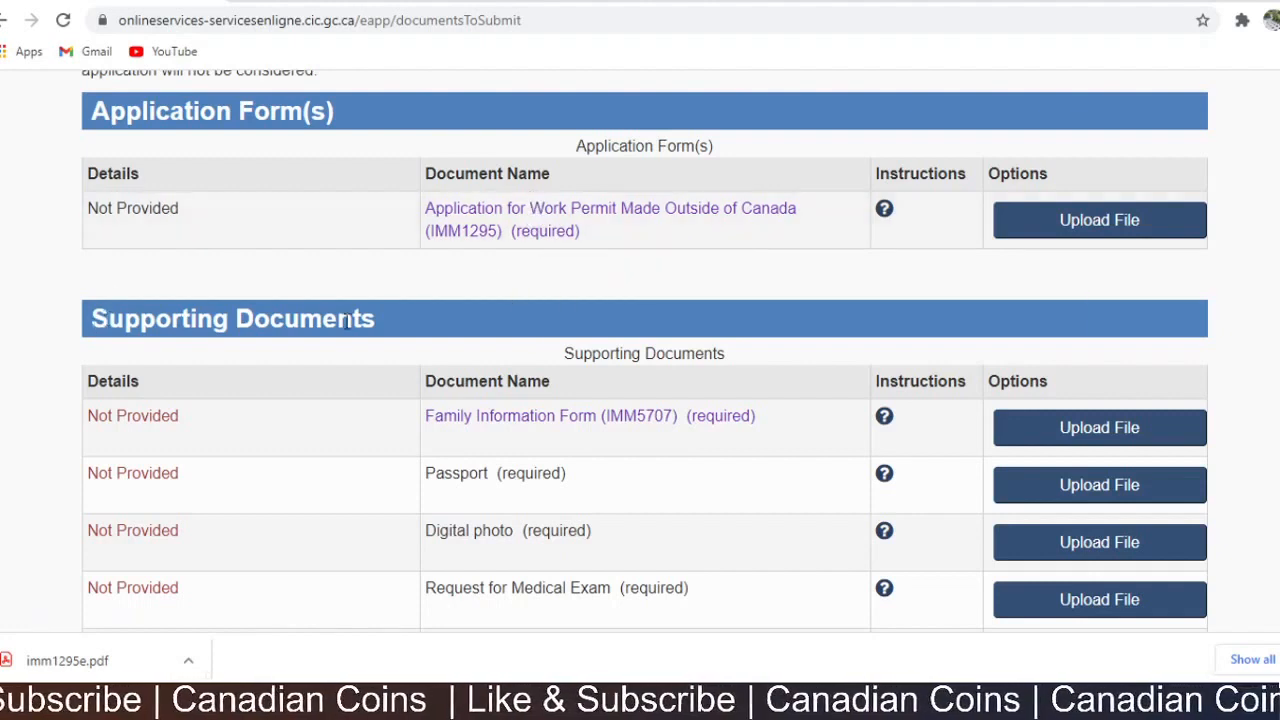
- Switch from the online document checklist to the open Family Information form imm5707e.pdf in Adobe Acrobat
scroll(355, 325, down, 1)
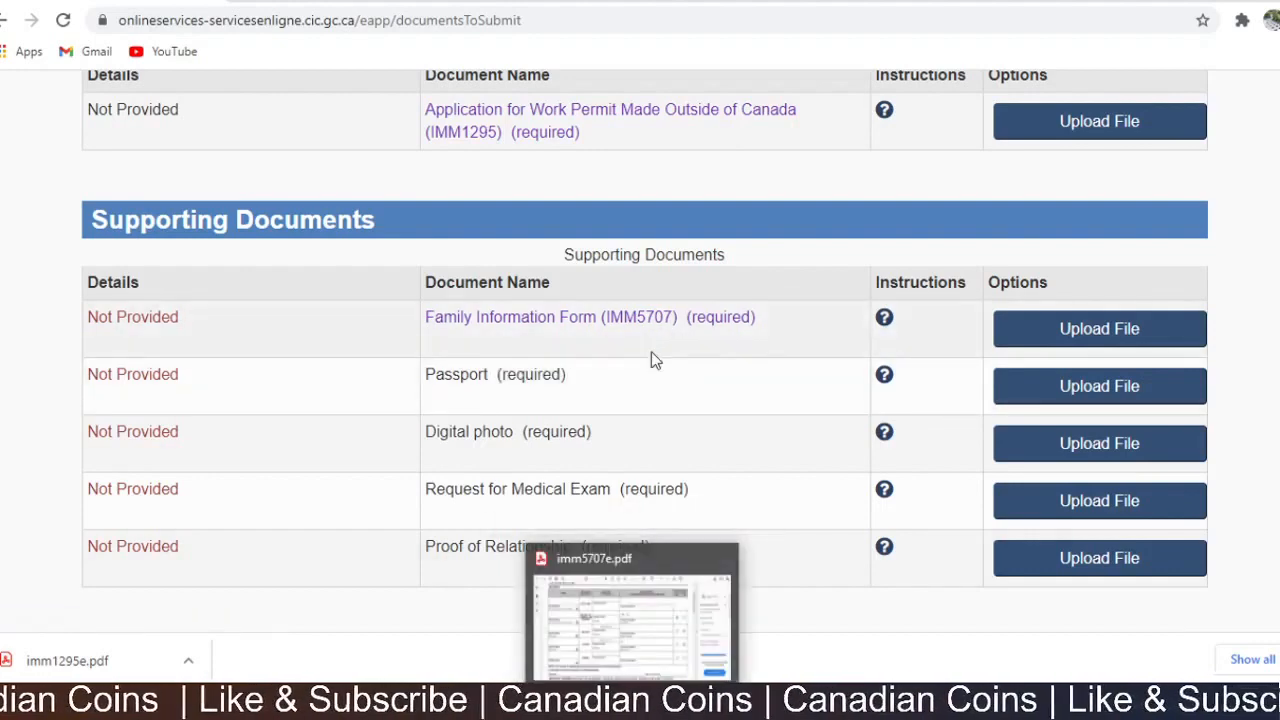
click(634, 704)
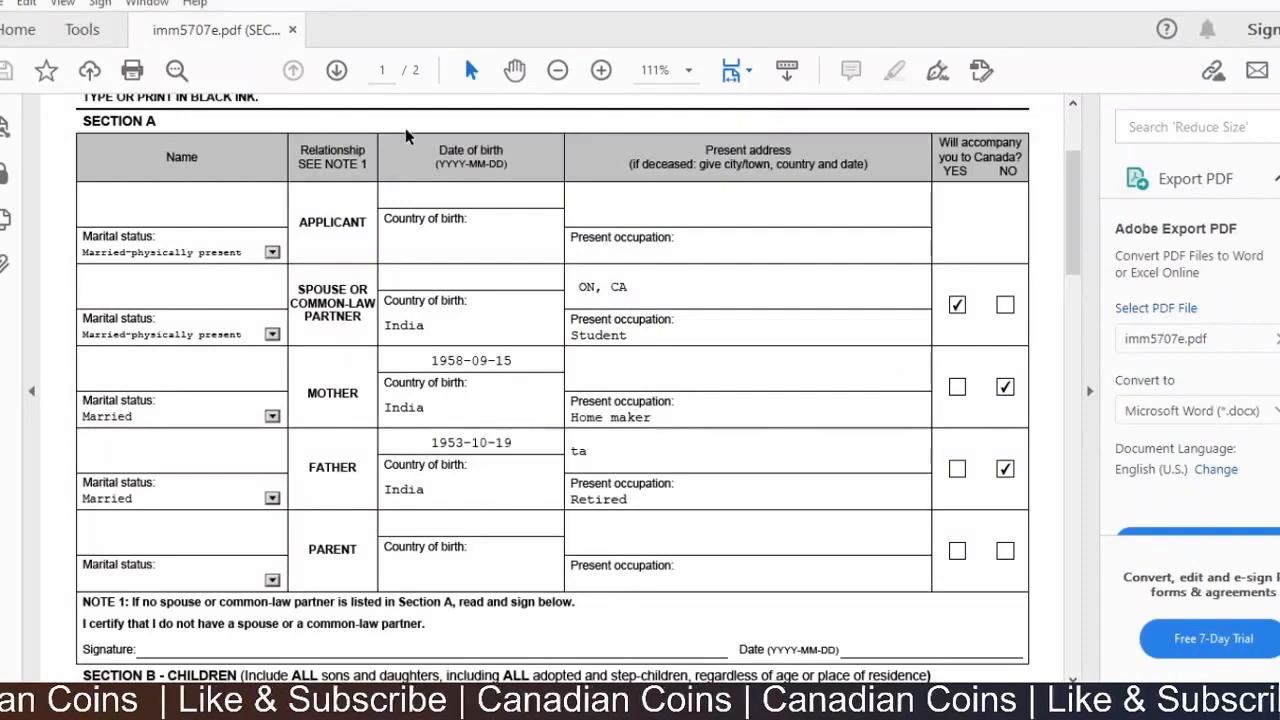
scroll(395, 145, up, 3)
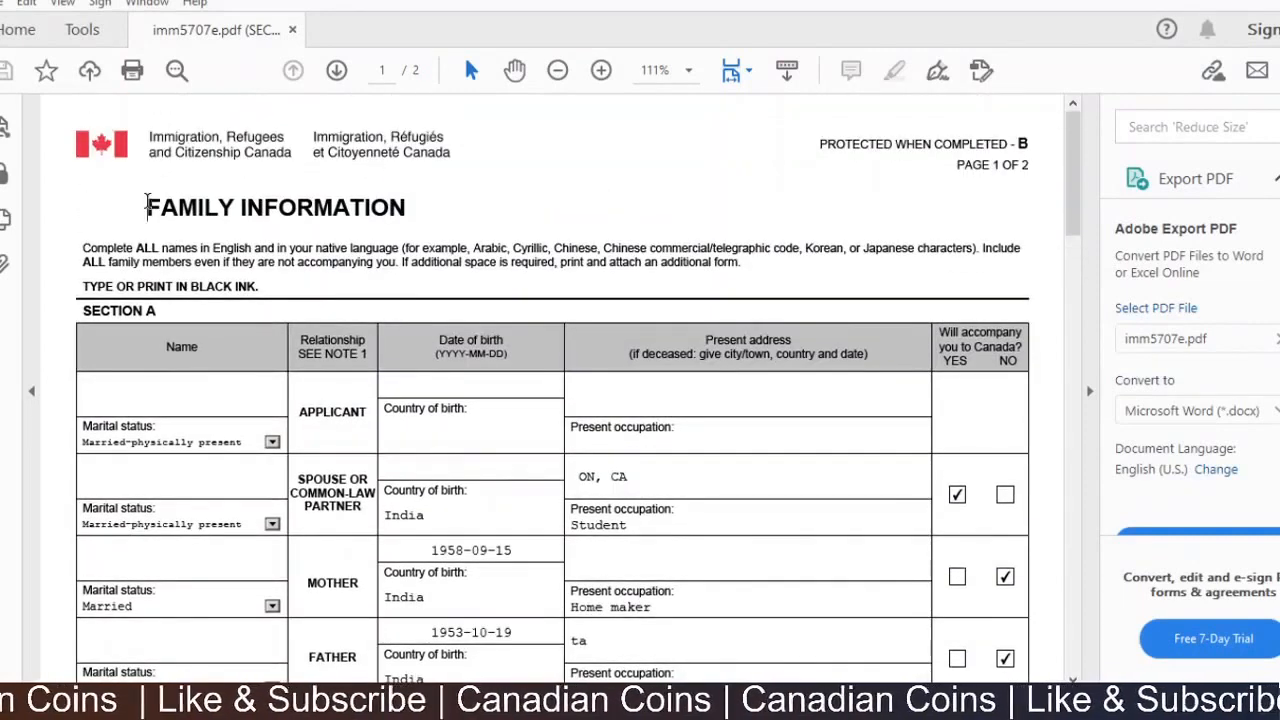
- Examine the form title and the applicant and spouse rows in Section A of the Family Information form
drag(146, 207, 423, 214)
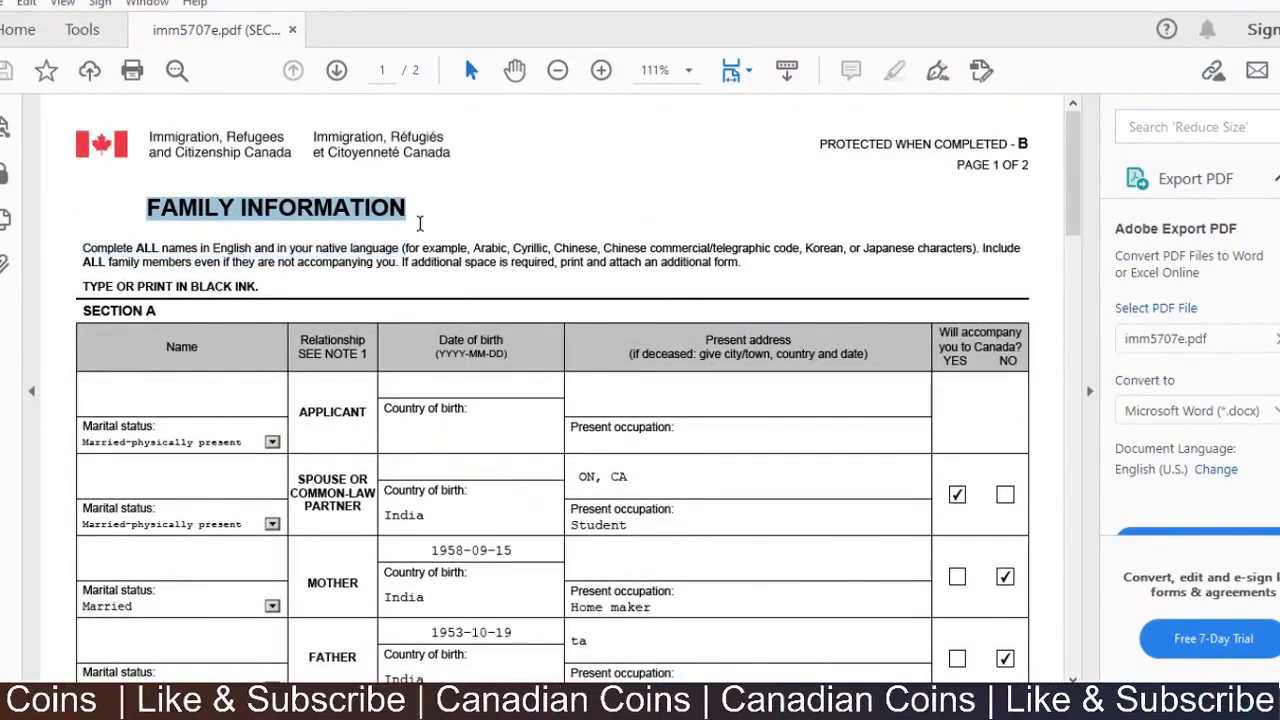
click(439, 205)
scroll(439, 205, down, 1)
click(198, 344)
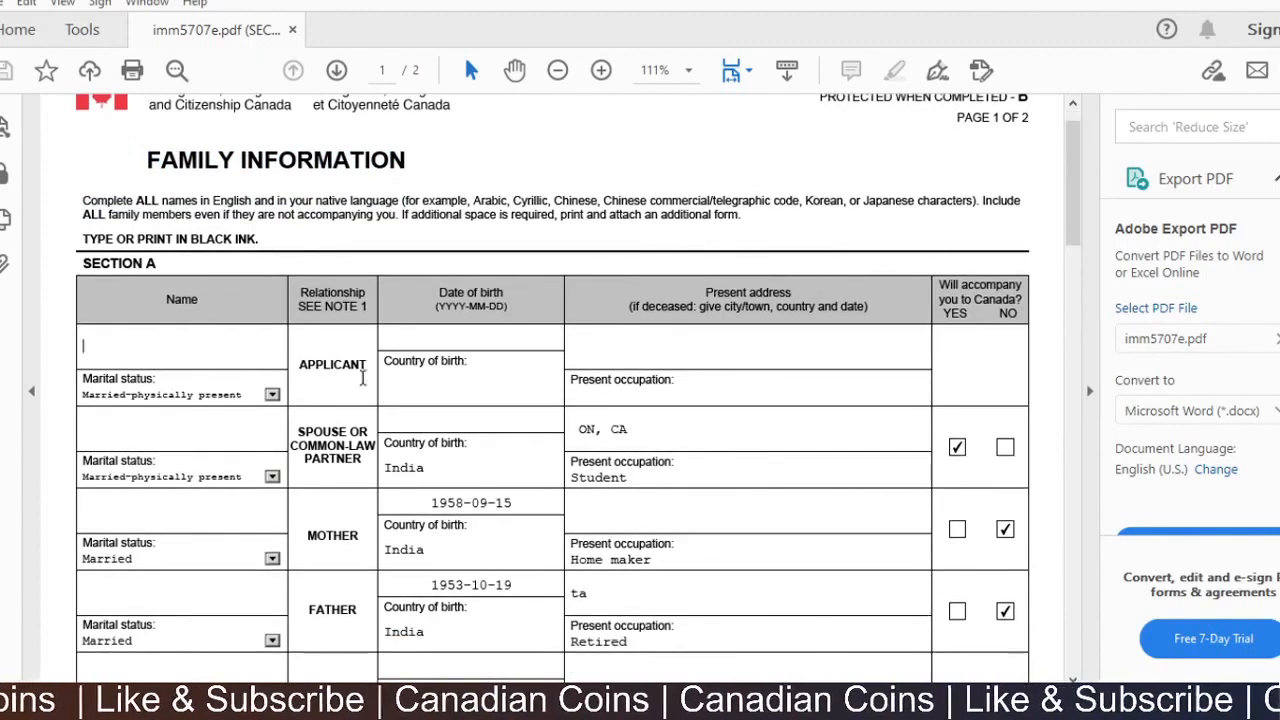
scroll(560, 388, down, 1)
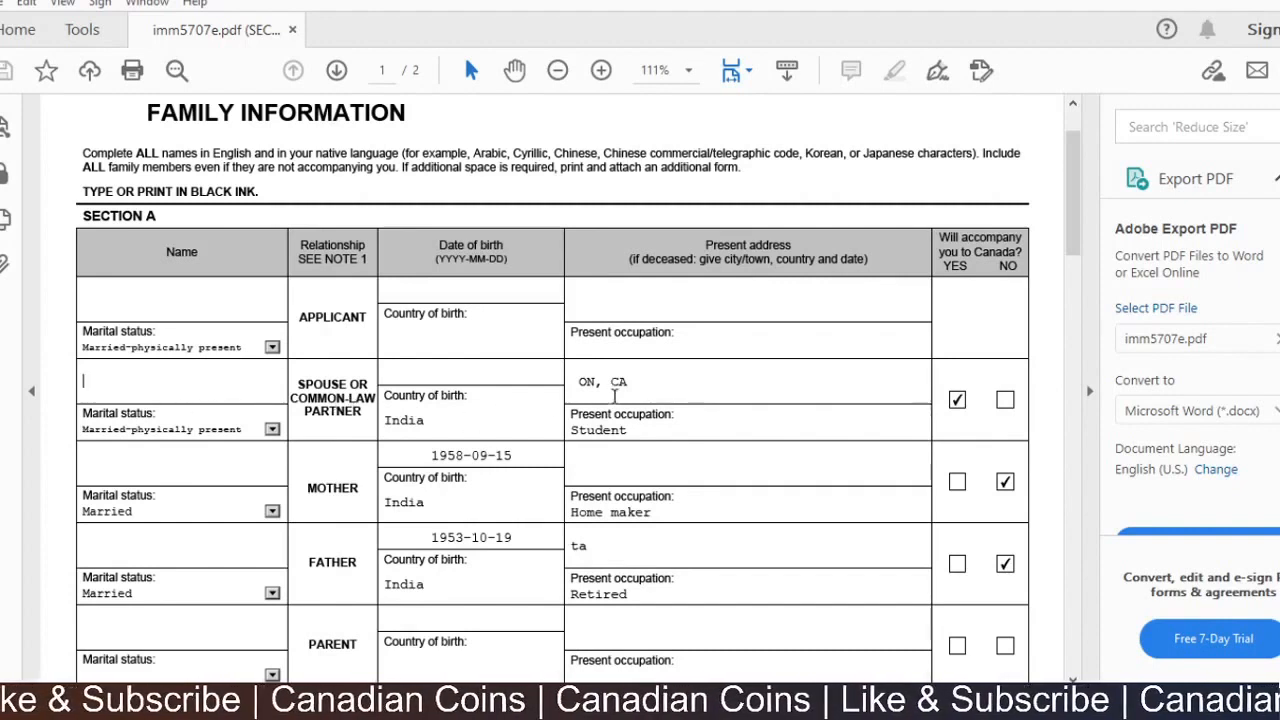
- Examine the spouse, mother, father and parent rows and the Note 1 declaration in Section A of the form
click(582, 379)
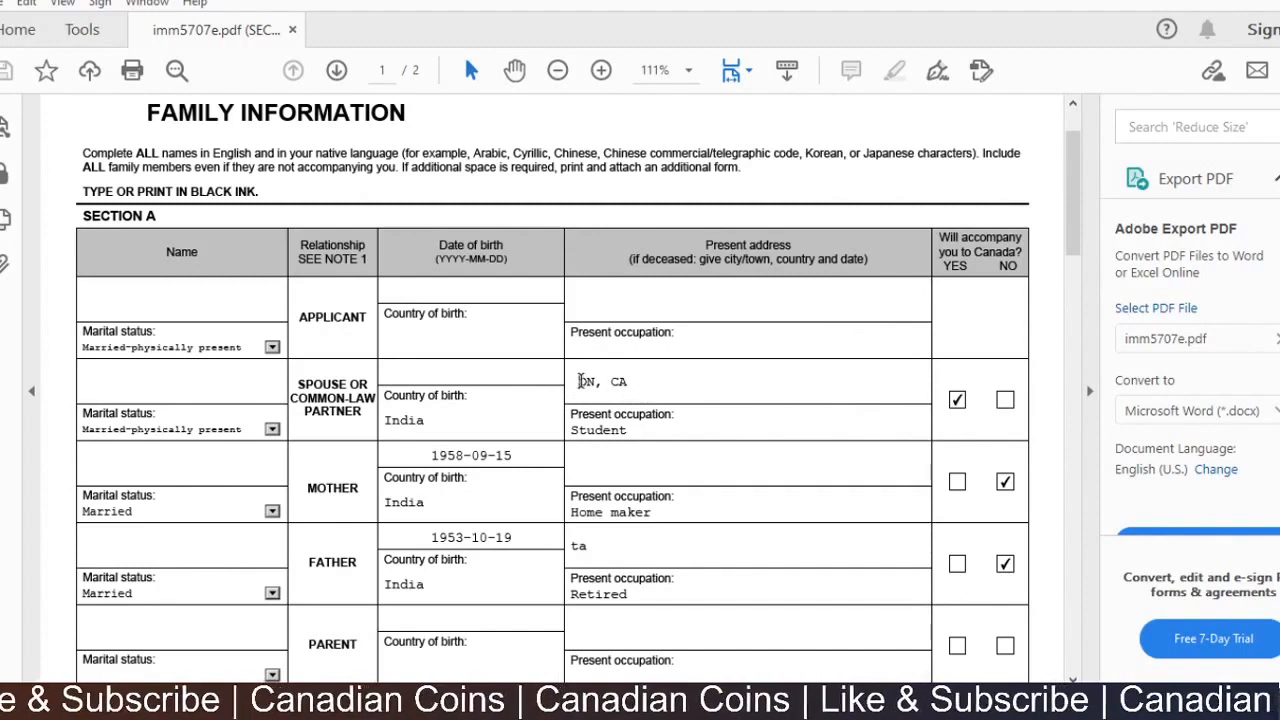
scroll(633, 424, down, 1)
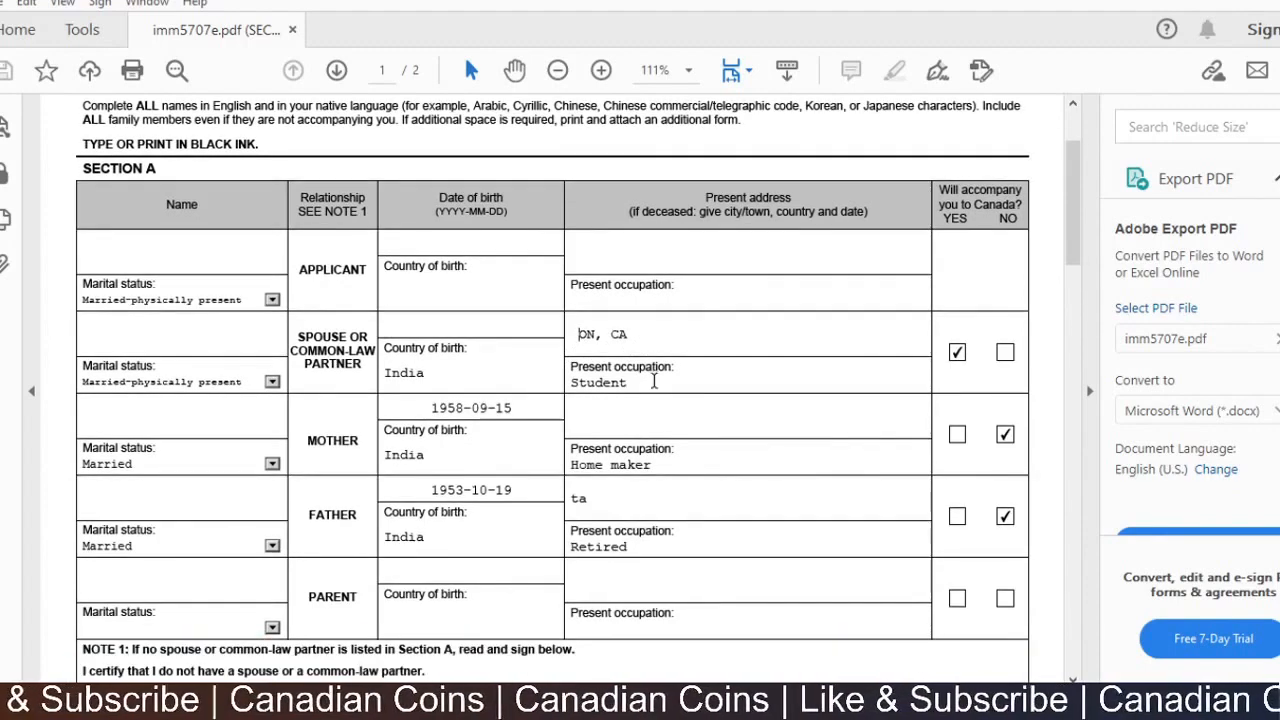
scroll(236, 425, down, 1)
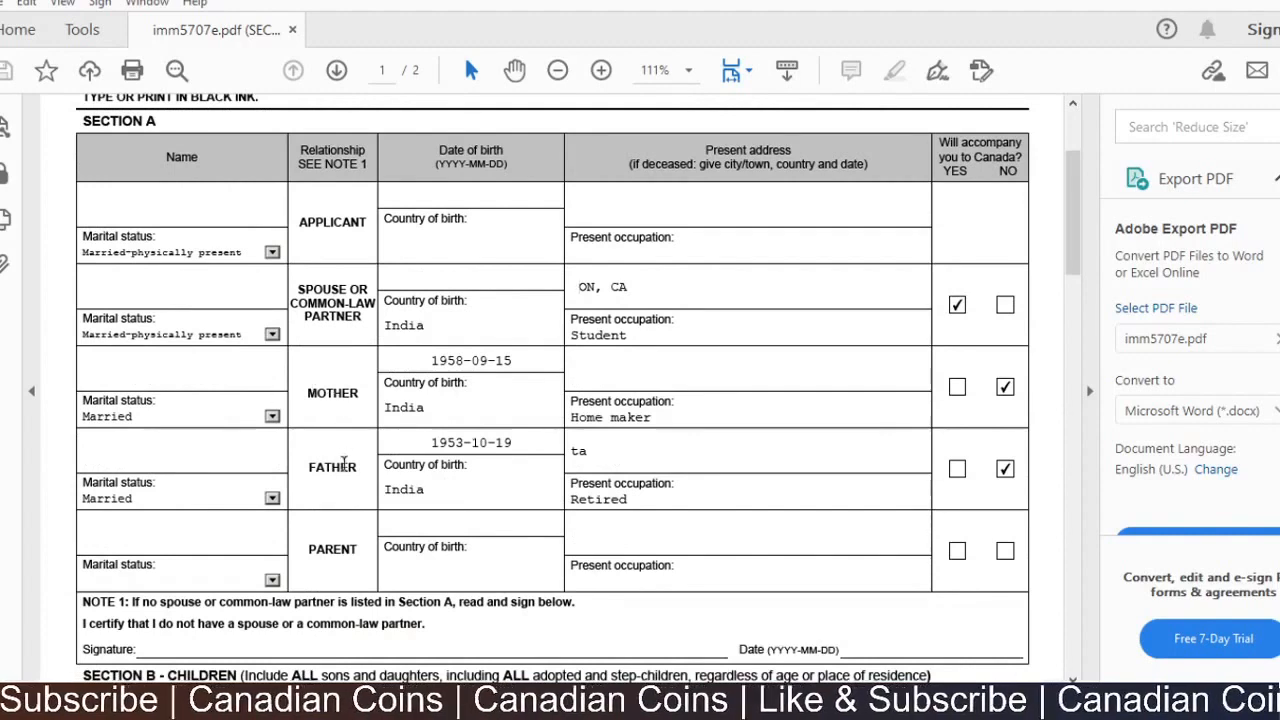
scroll(436, 542, down, 2)
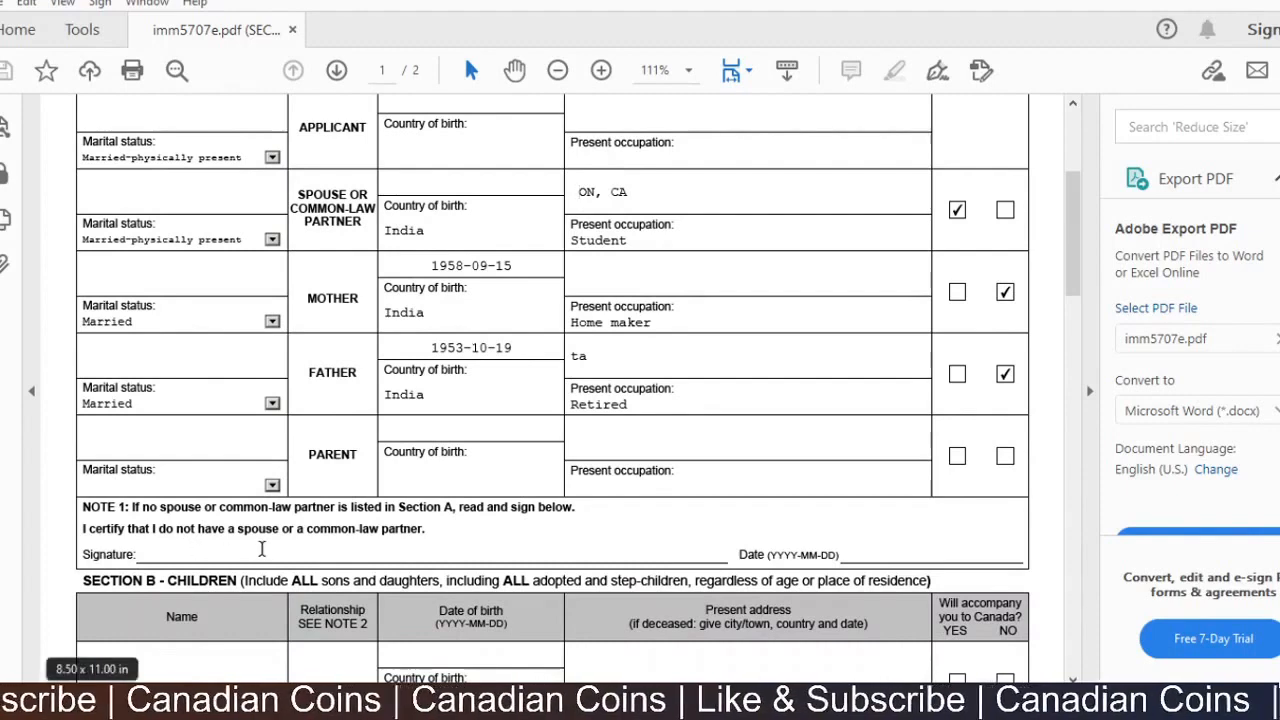
scroll(261, 547, down, 3)
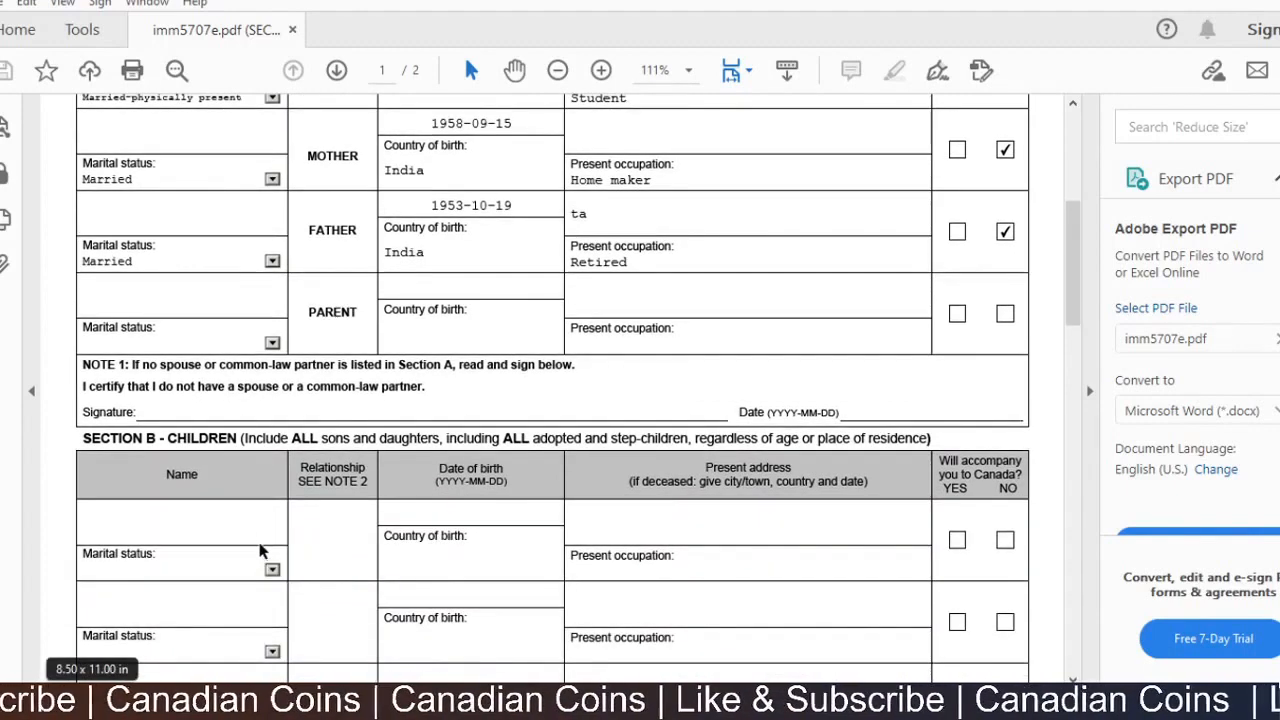
- Review the Section B children table, the Note 2 declaration, the Section C certification and the form instructions
scroll(208, 457, down, 2)
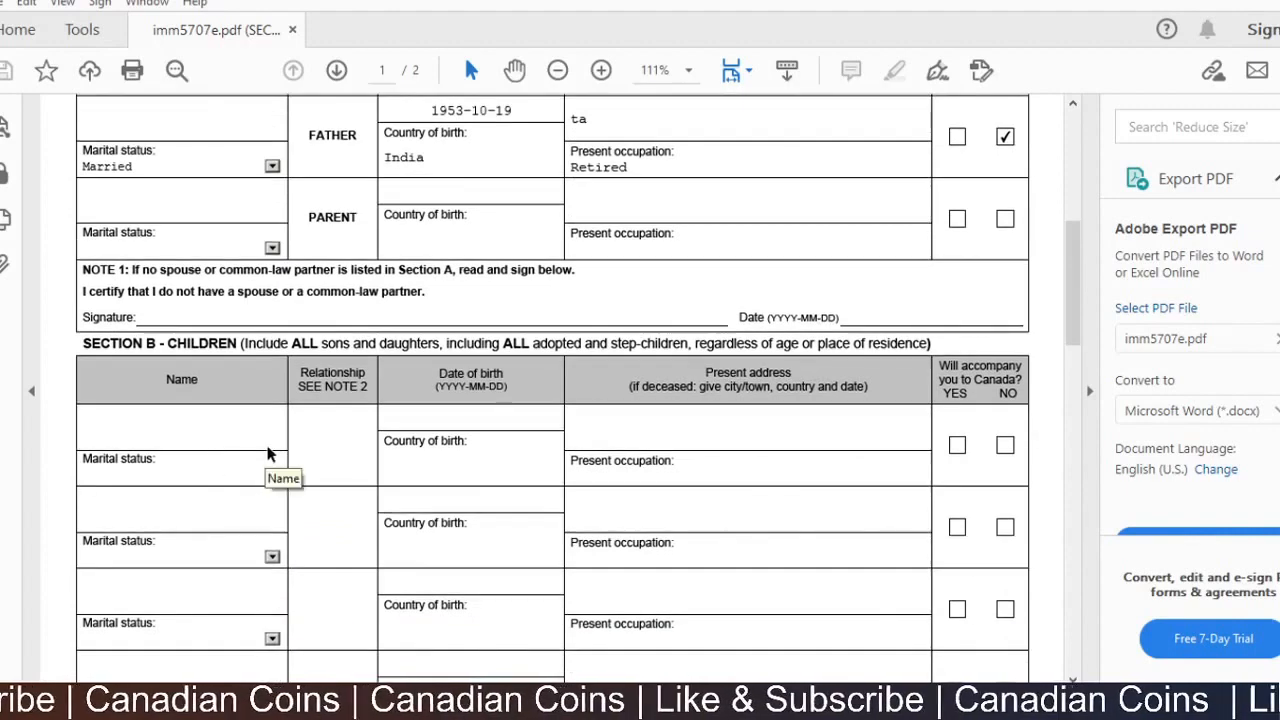
scroll(290, 445, down, 2)
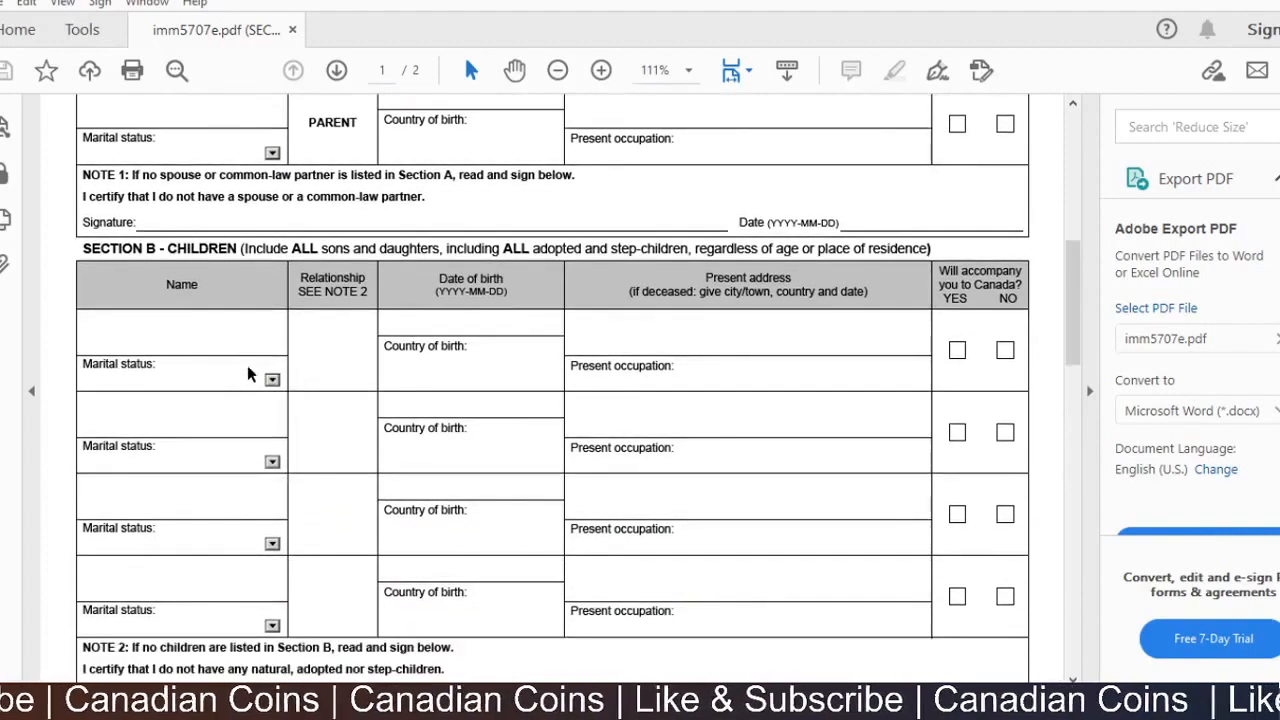
scroll(248, 368, down, 1)
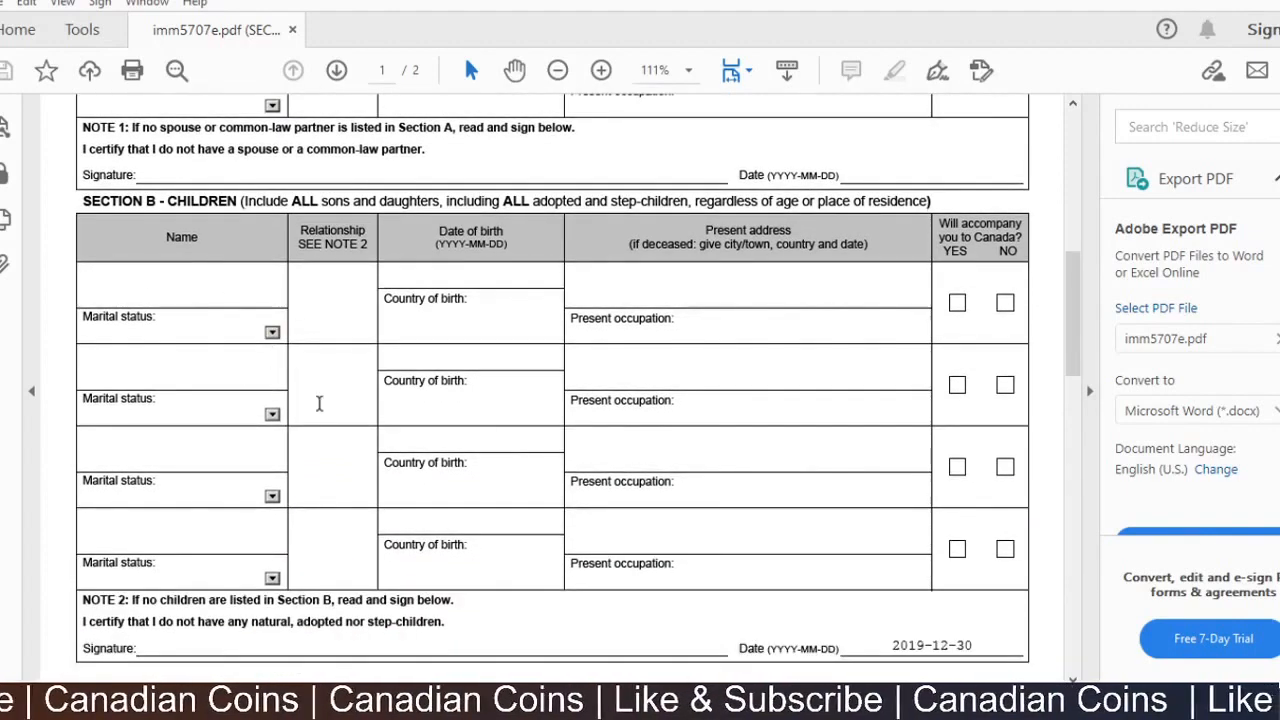
scroll(322, 415, down, 2)
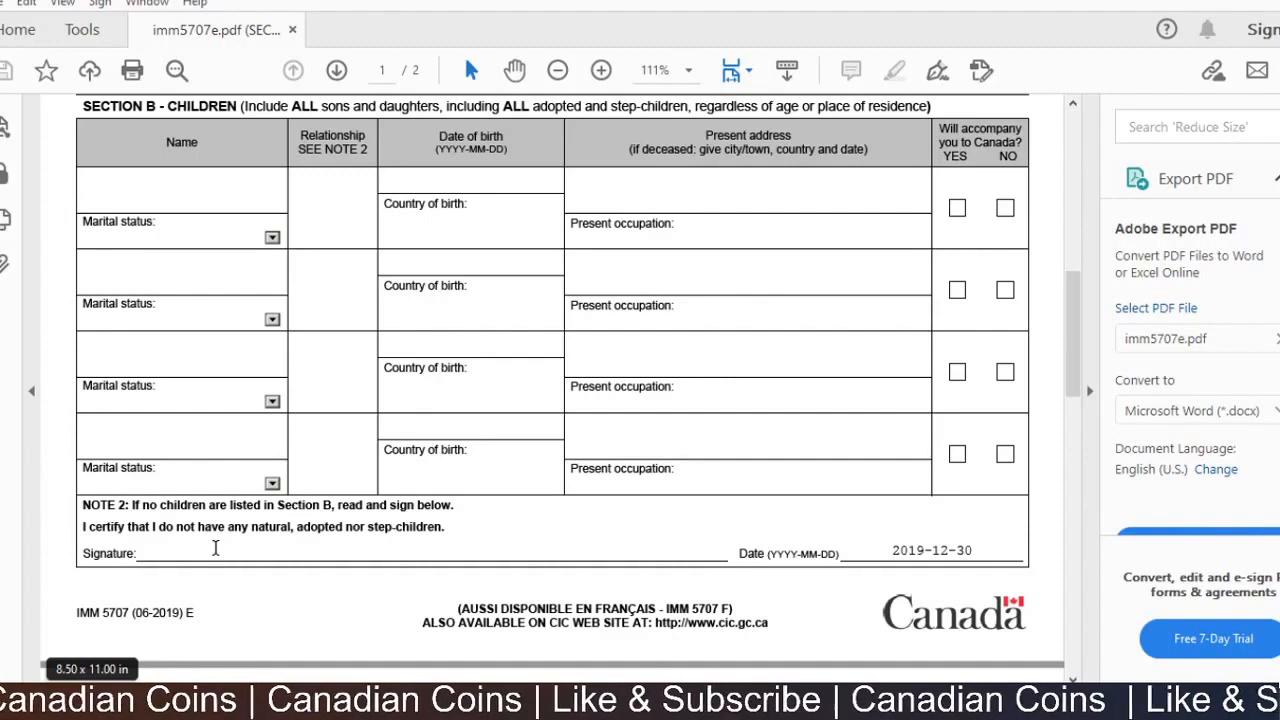
scroll(215, 548, down, 4)
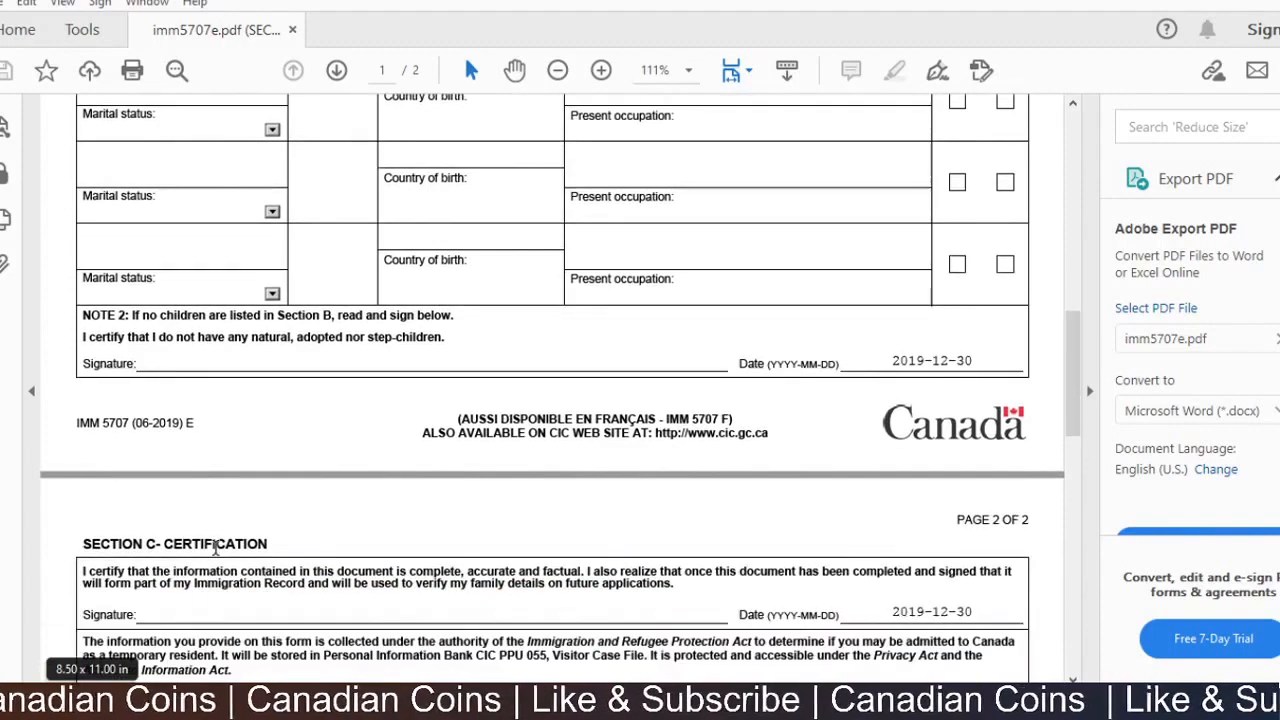
scroll(215, 548, down, 2)
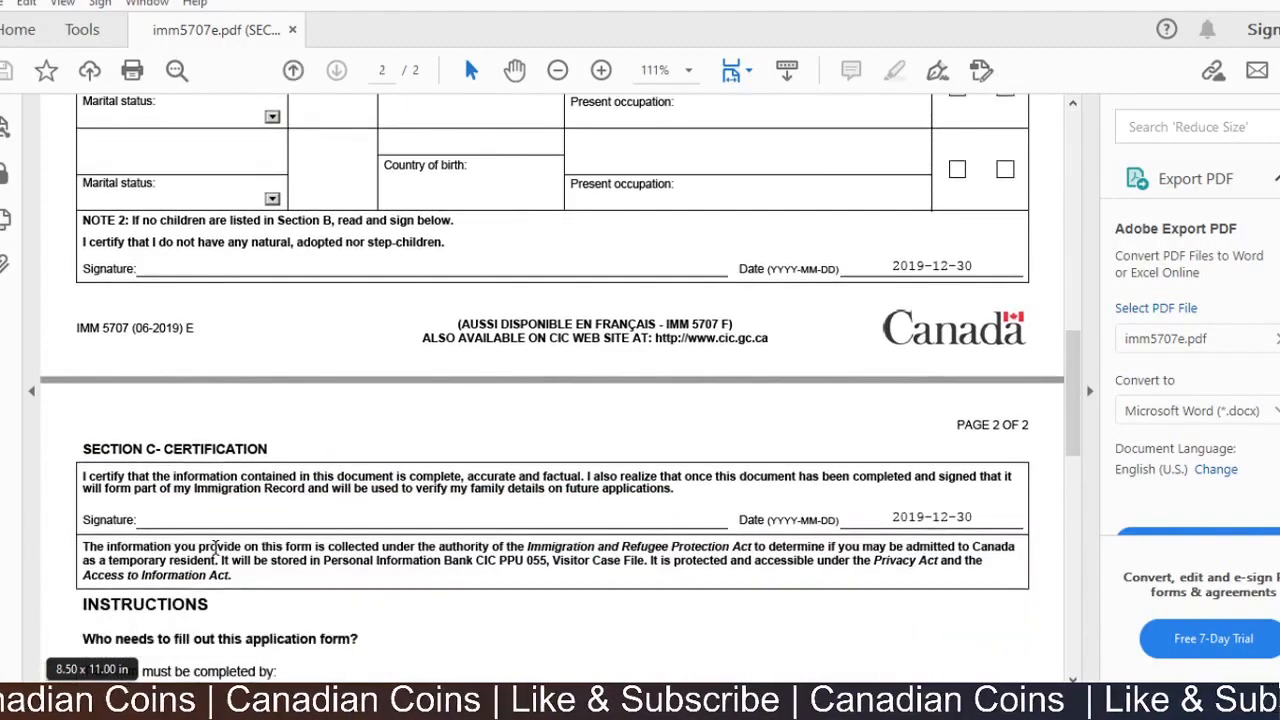
scroll(215, 548, down, 1)
scroll(215, 458, down, 5)
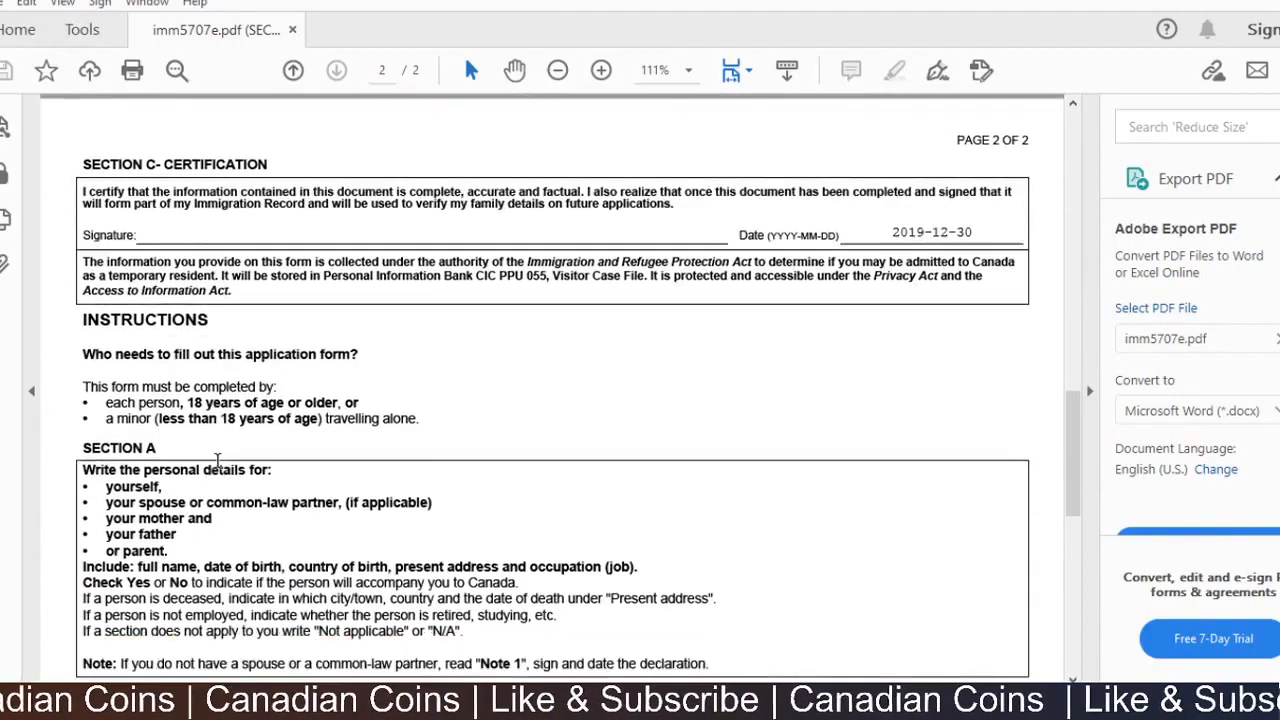
scroll(216, 460, down, 2)
scroll(216, 460, up, 18)
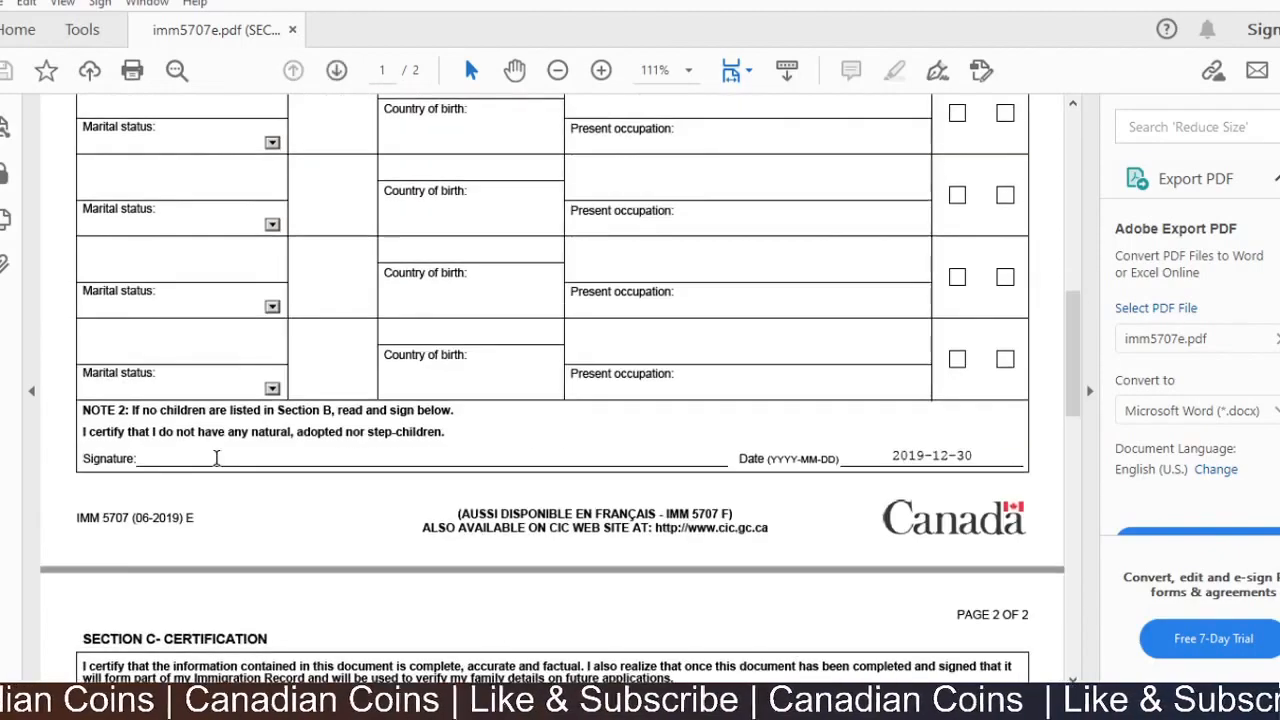
scroll(216, 458, up, 10)
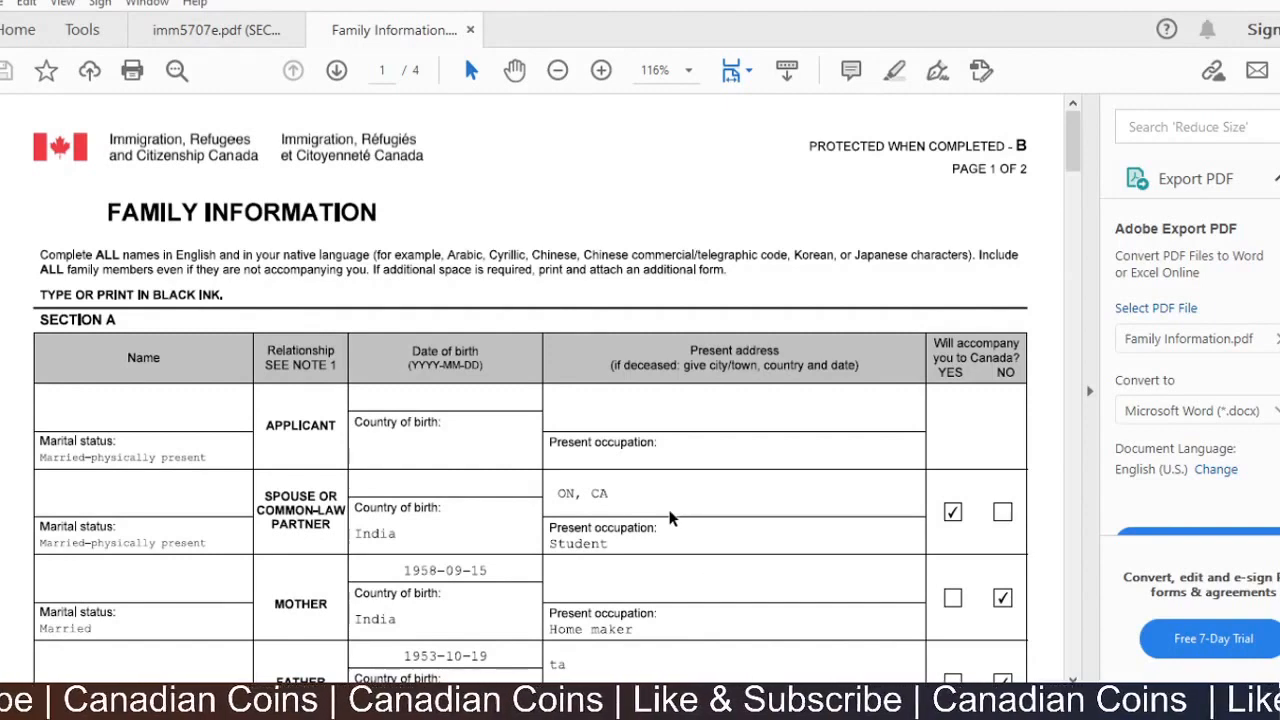
- Look through the completed form pages of Family Information.pdf as far as the explanation letter appended on page 3
scroll(670, 518, down, 4)
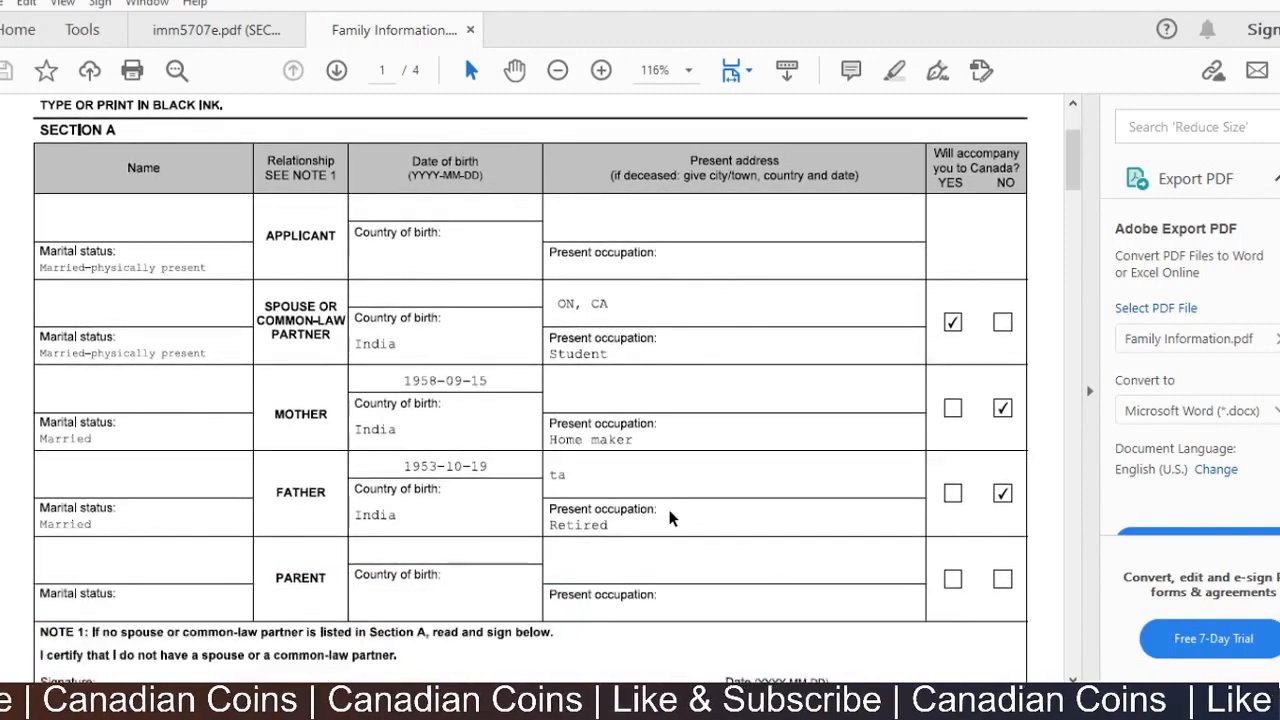
scroll(670, 518, down, 15)
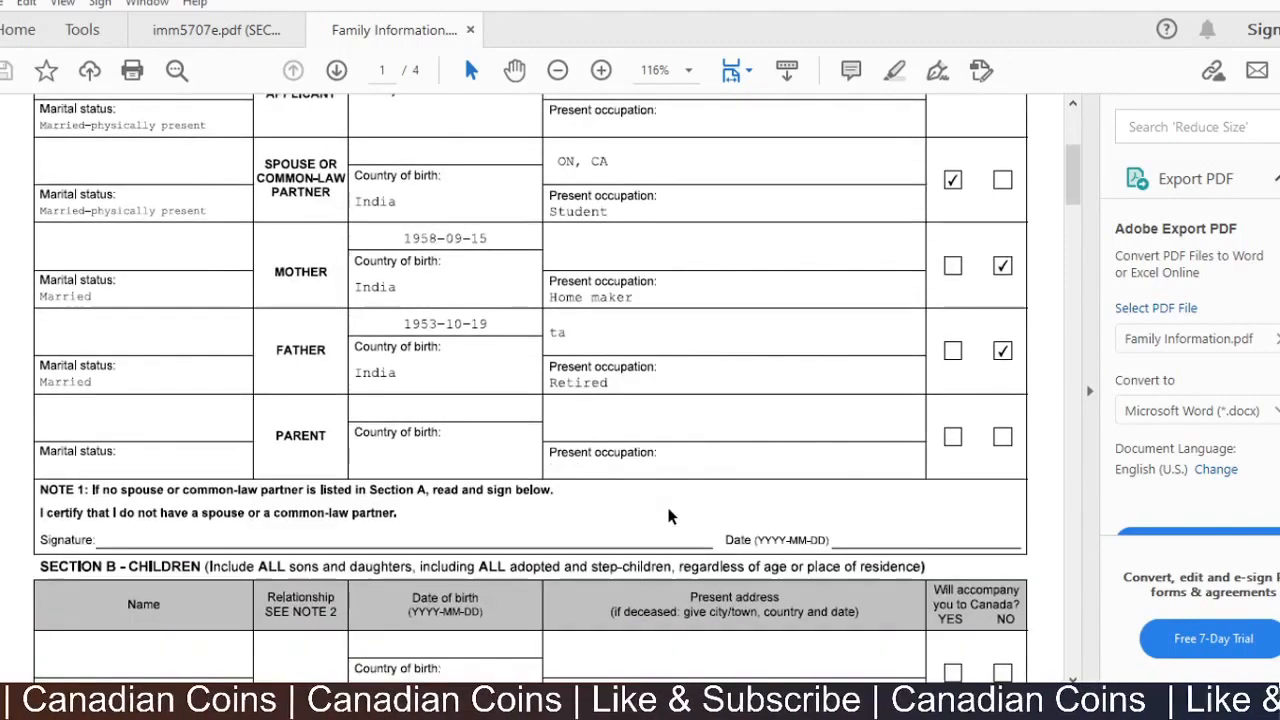
scroll(670, 515, down, 3)
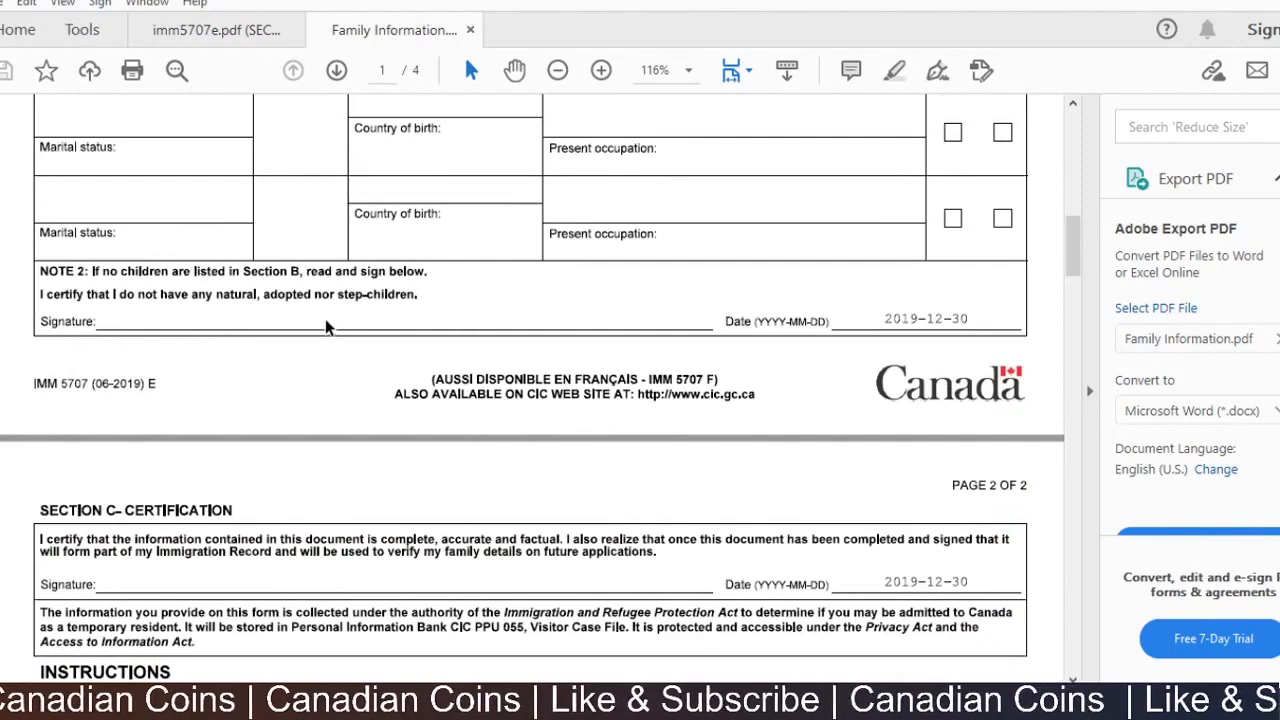
scroll(370, 396, down, 3)
scroll(370, 396, down, 13)
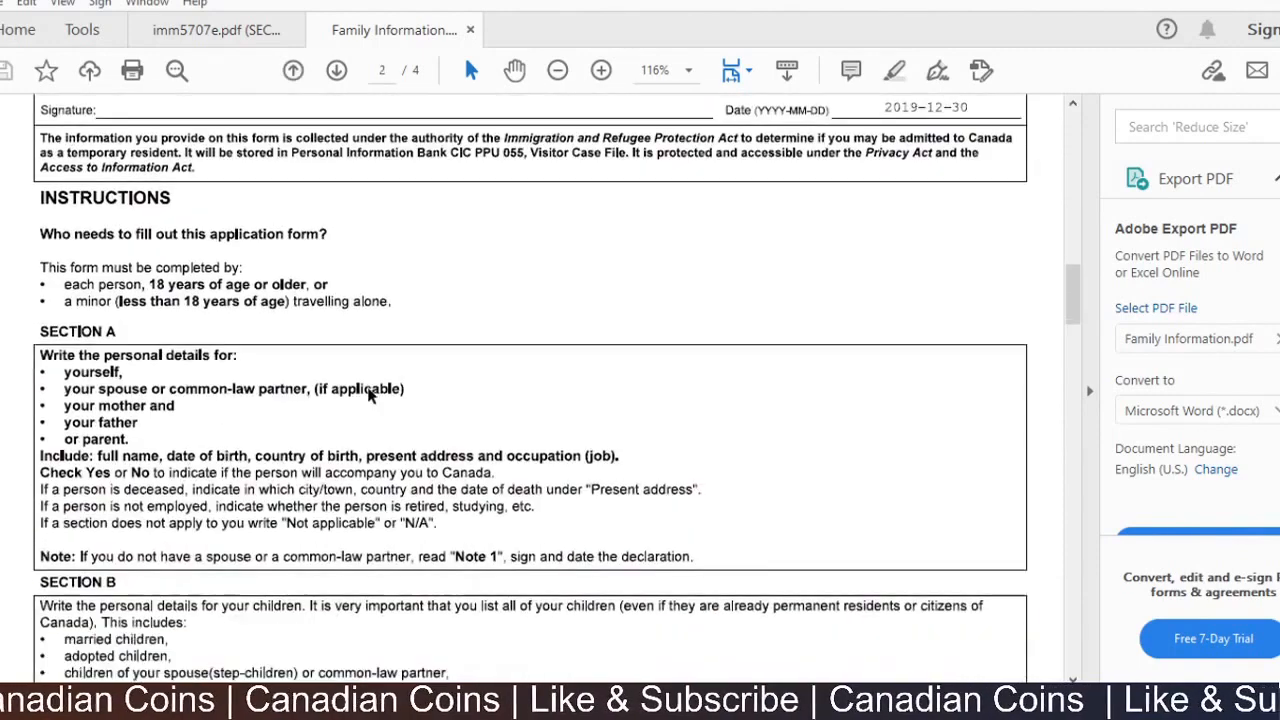
scroll(368, 396, down, 17)
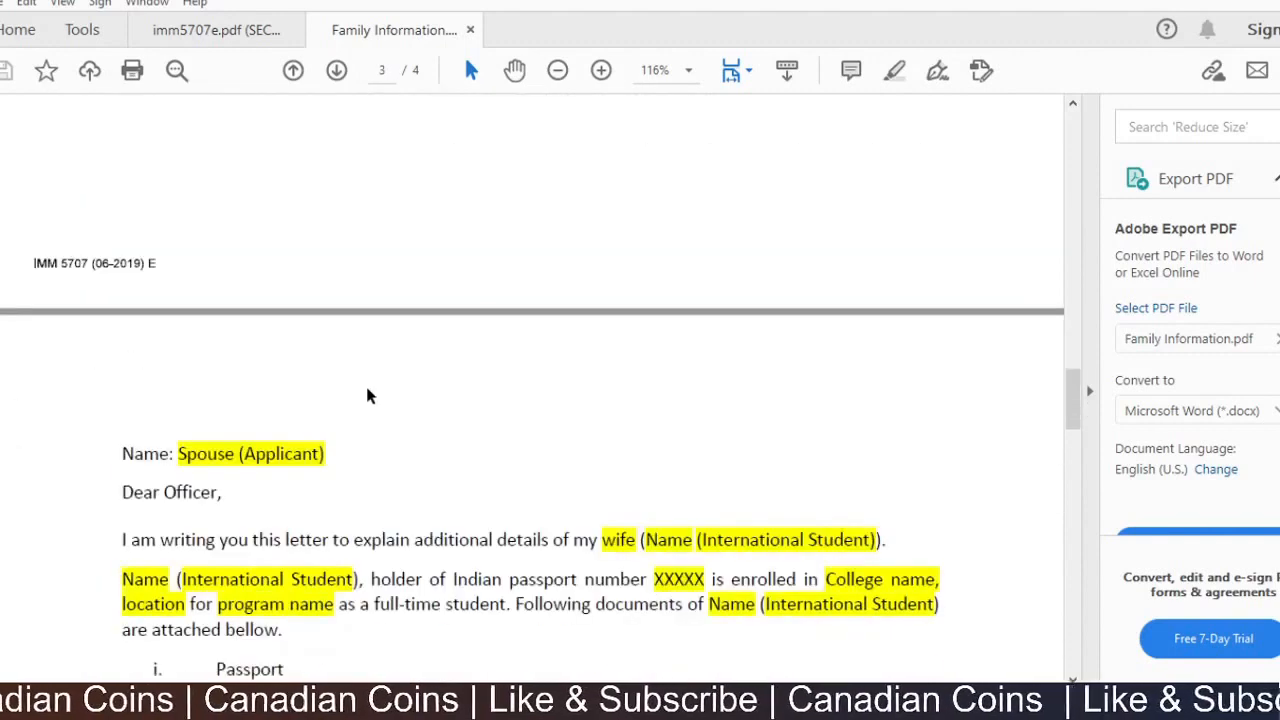
- Read the explanation letter's introduction, its list of the international student's documents, and its employment and paystub section
scroll(367, 396, down, 2)
scroll(358, 390, down, 2)
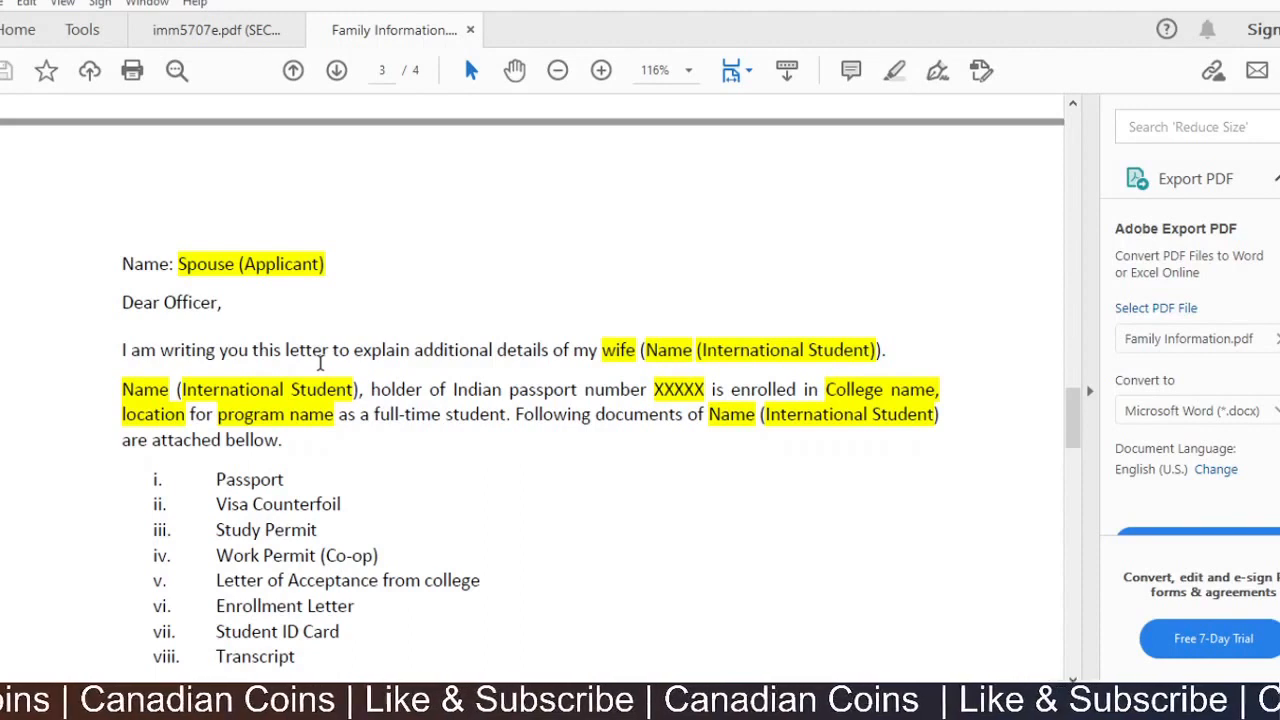
scroll(320, 362, down, 1)
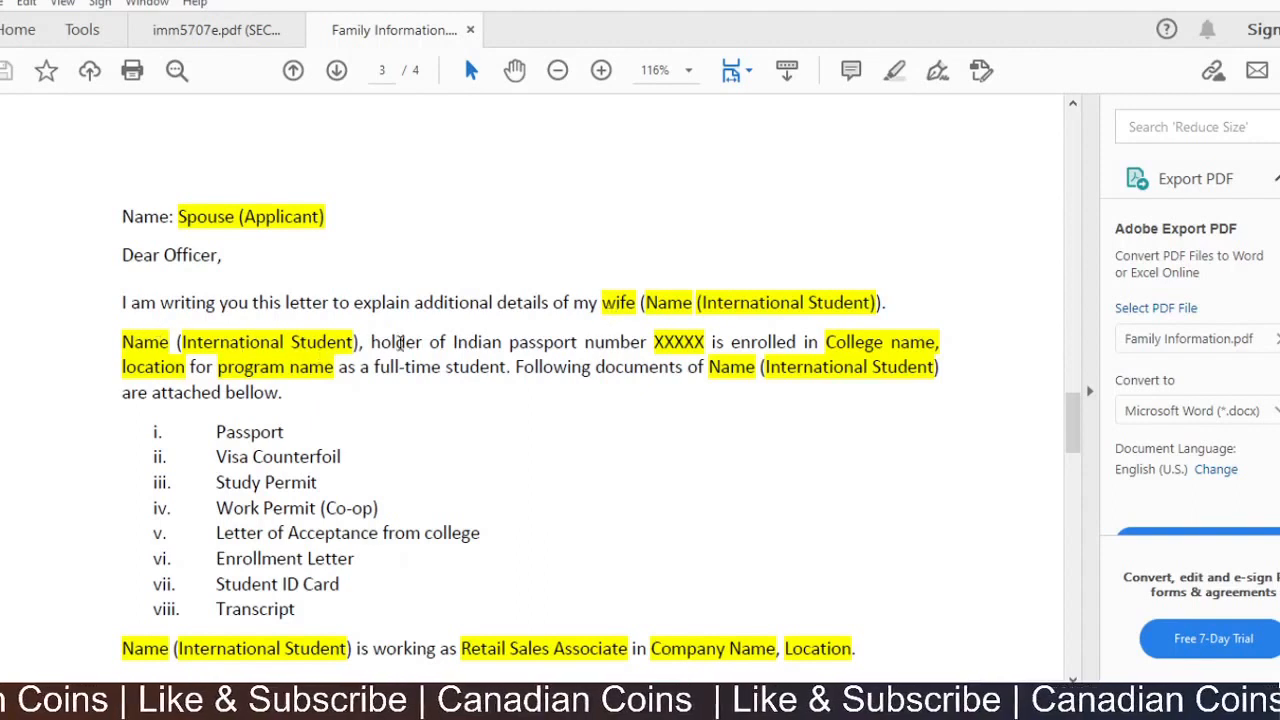
scroll(750, 415, down, 3)
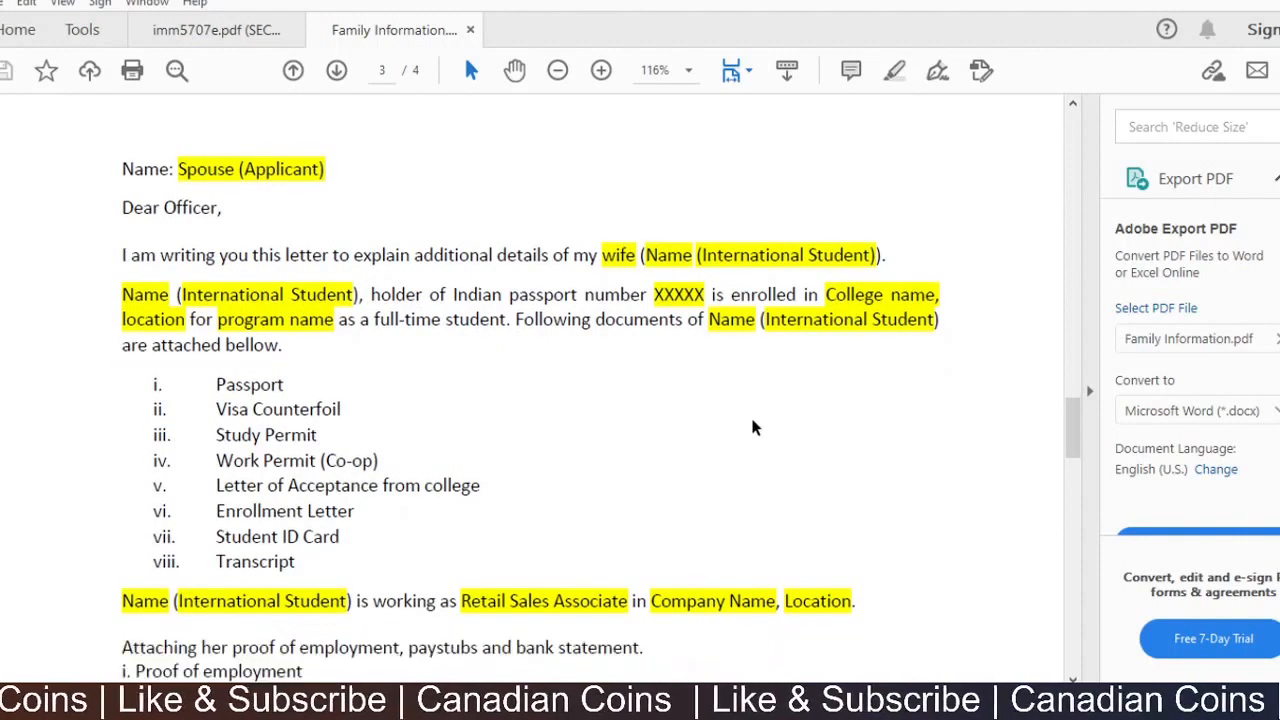
scroll(394, 364, down, 1)
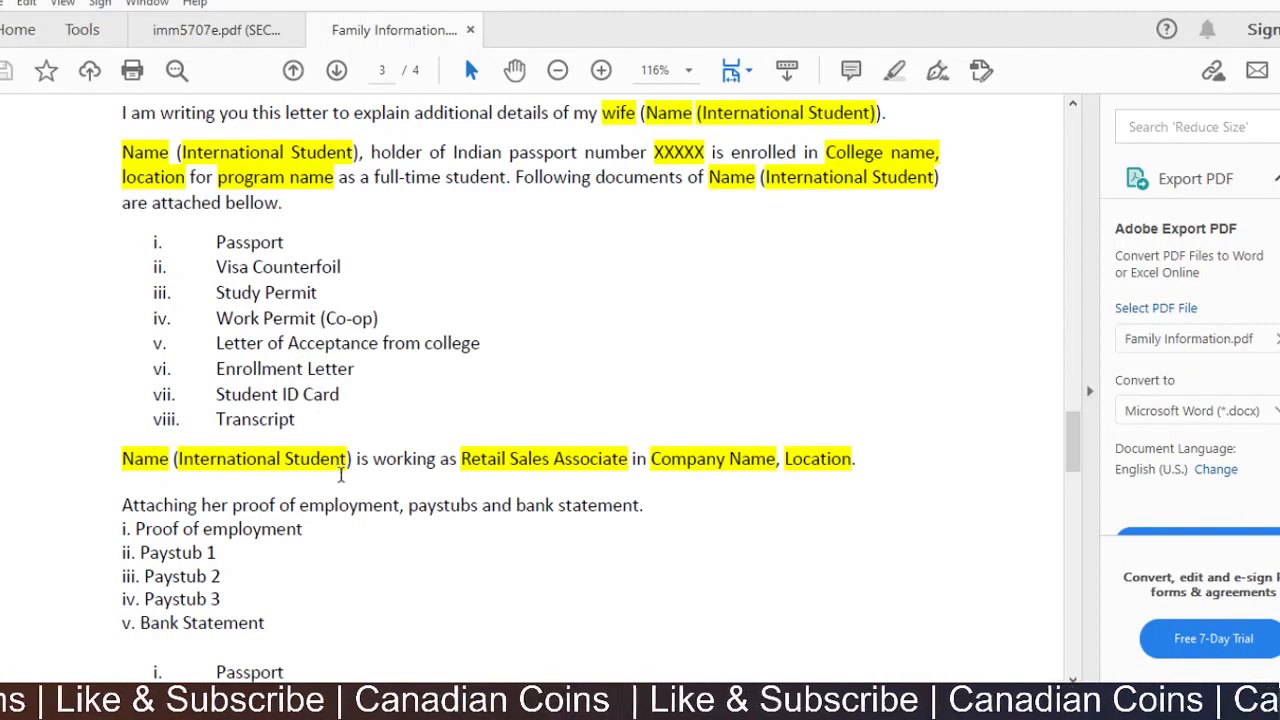
scroll(274, 296, down, 1)
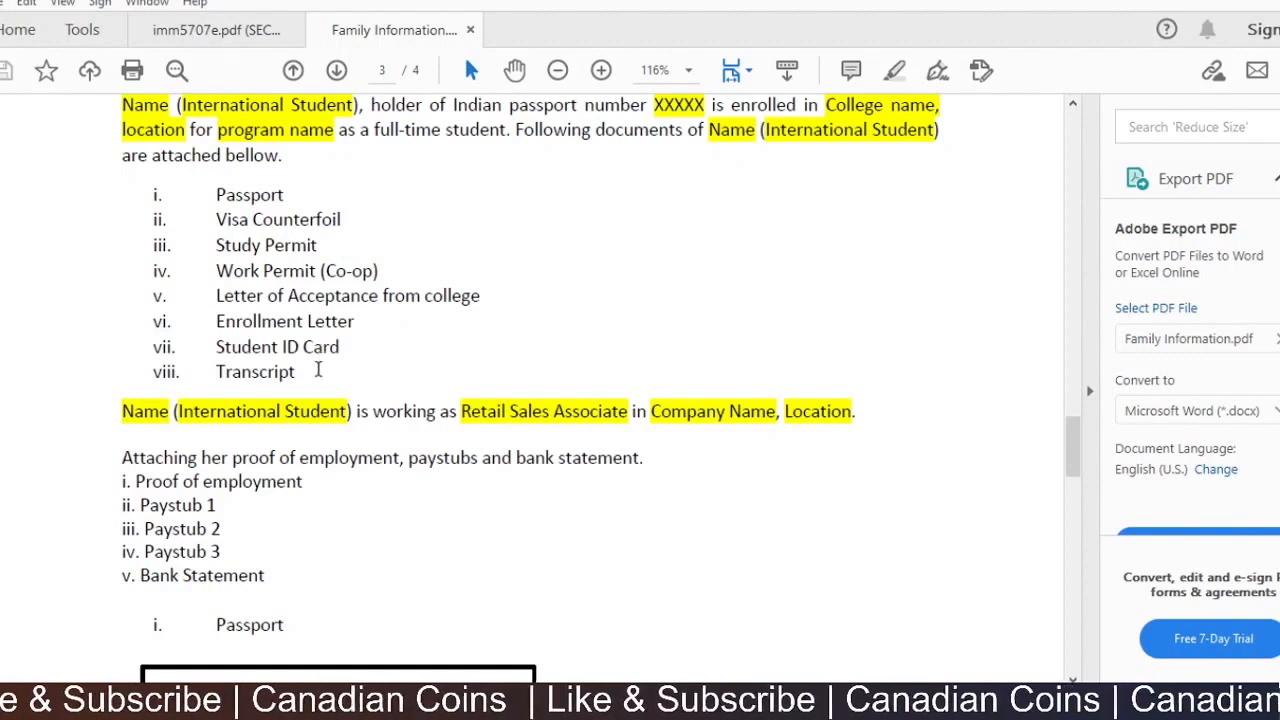
scroll(309, 390, down, 1)
scroll(309, 391, down, 2)
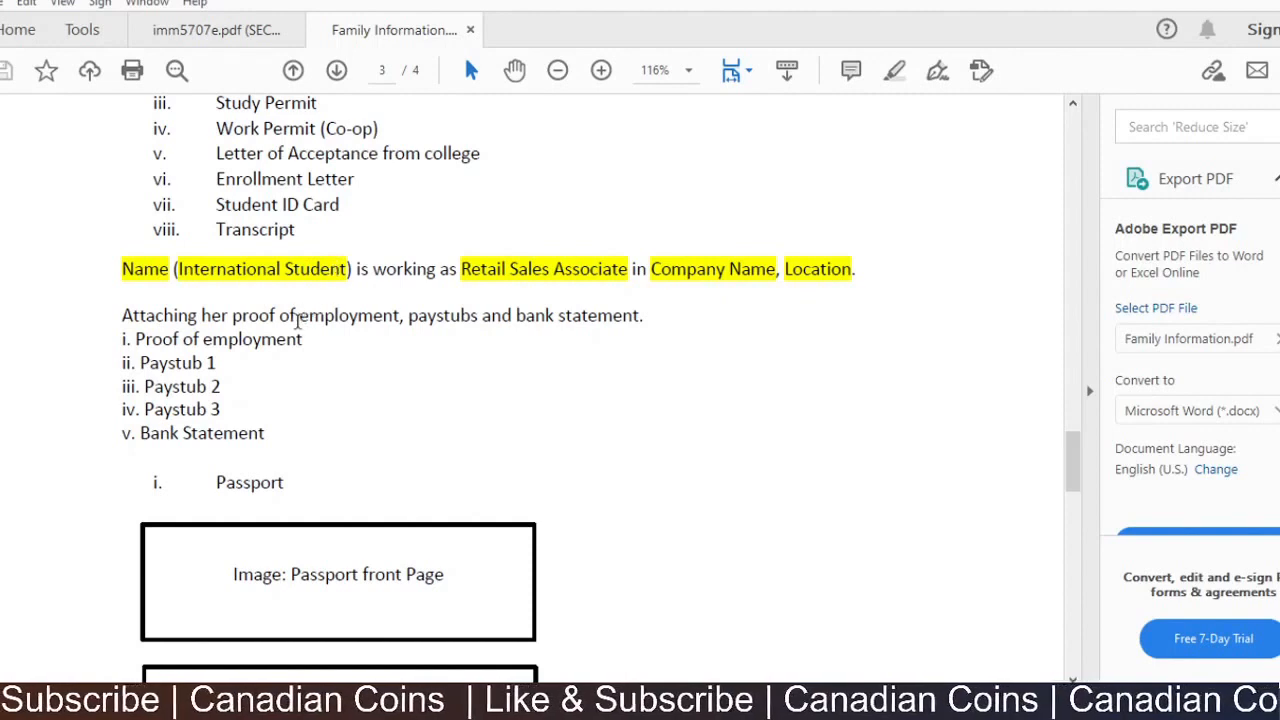
- Examine the attached image sections for the passport, visa counterfoil, study permit and co-op work permit
scroll(210, 363, down, 3)
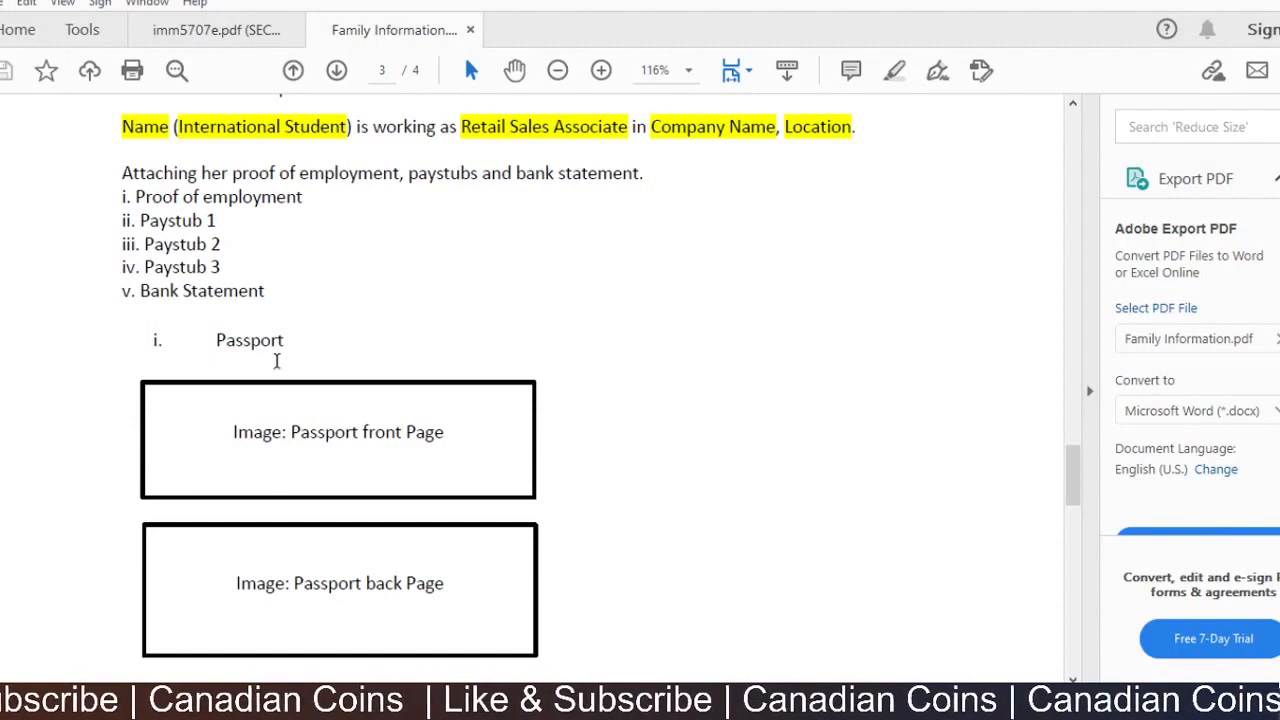
scroll(277, 360, down, 1)
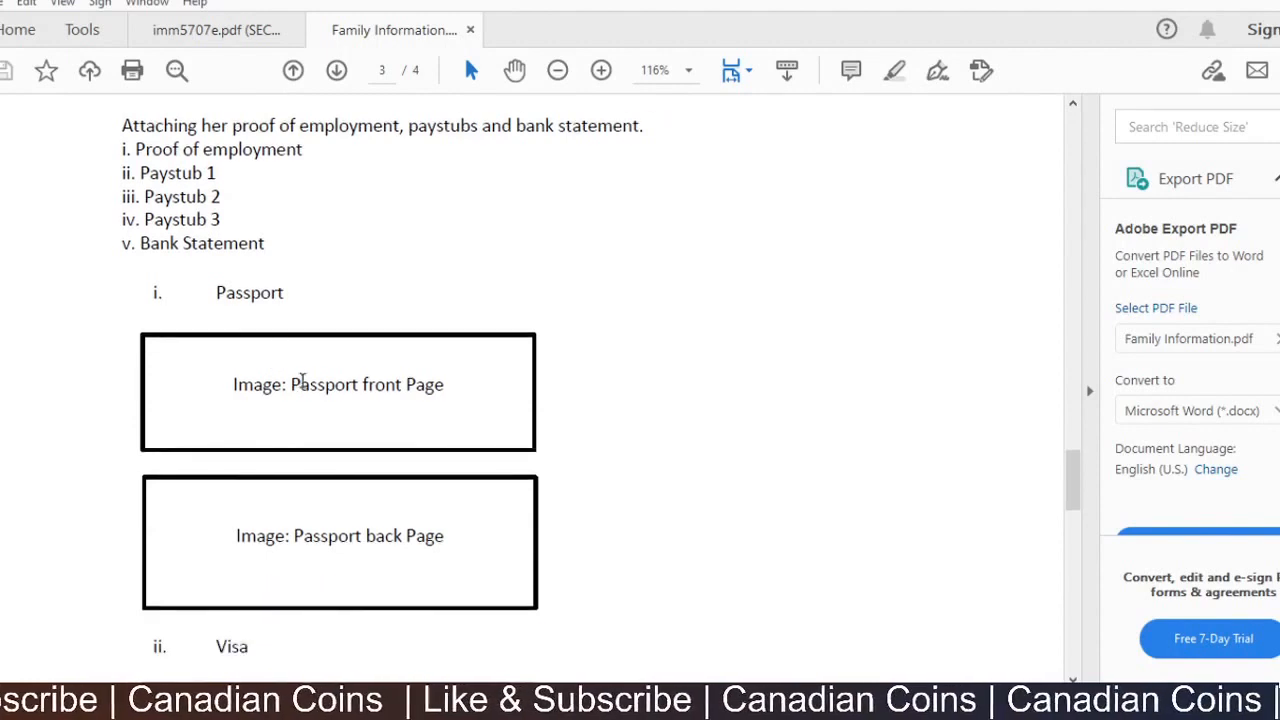
scroll(320, 418, down, 2)
scroll(307, 432, down, 8)
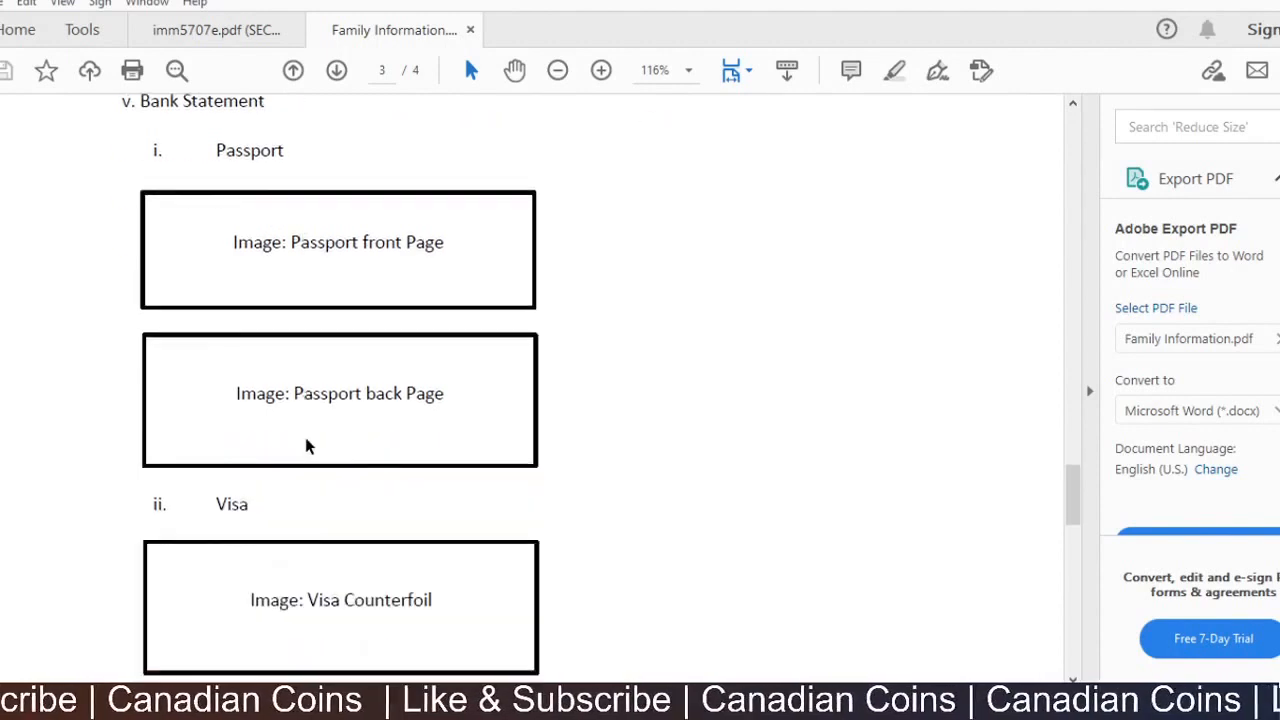
scroll(307, 478, down, 6)
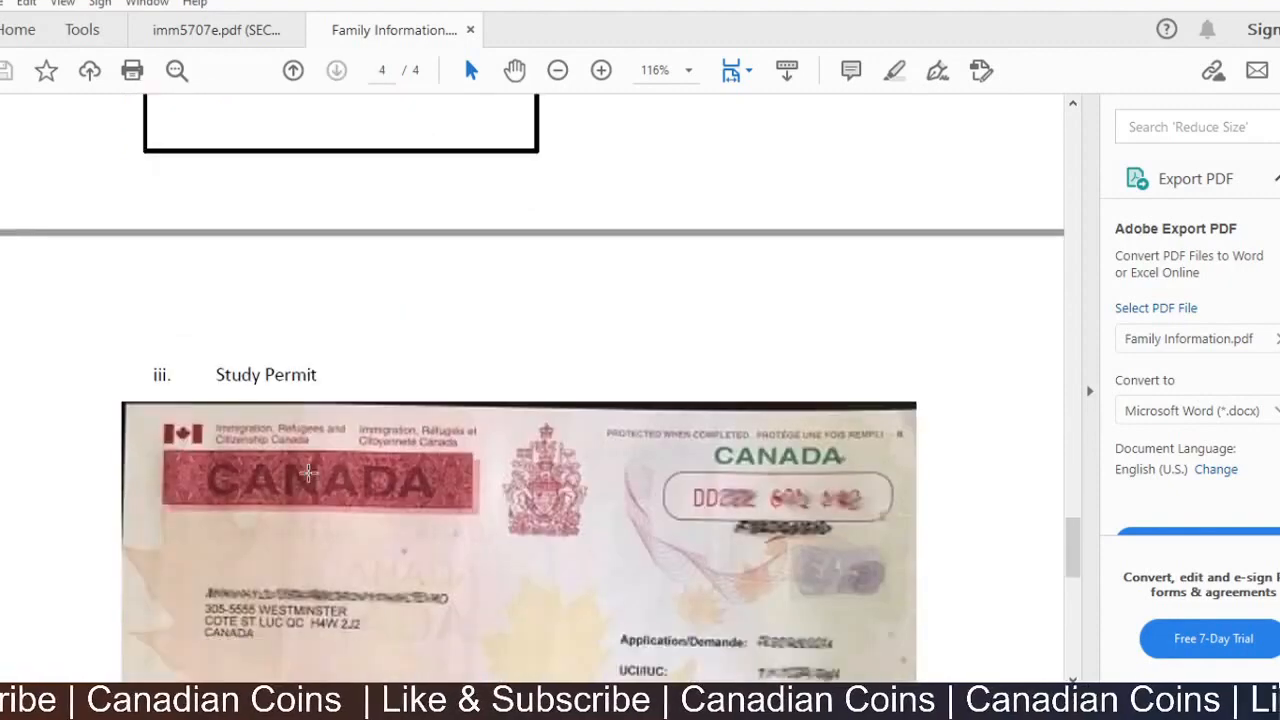
scroll(307, 472, down, 12)
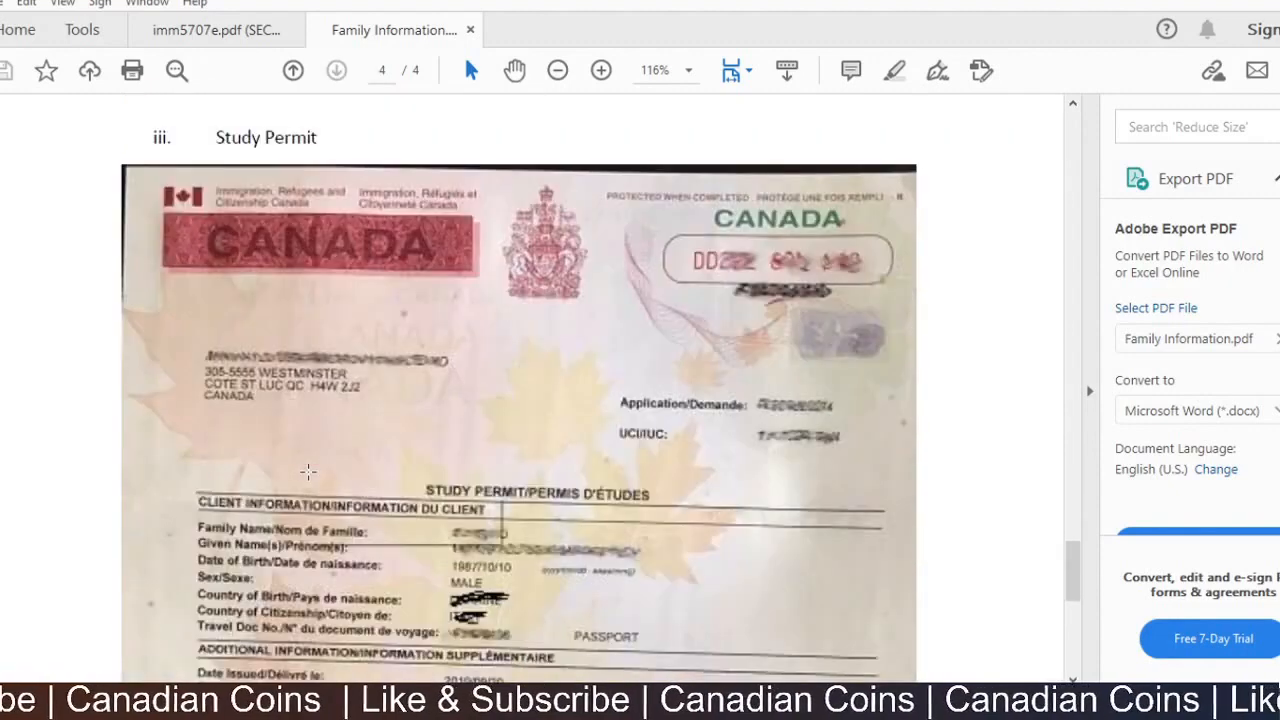
scroll(307, 472, down, 5)
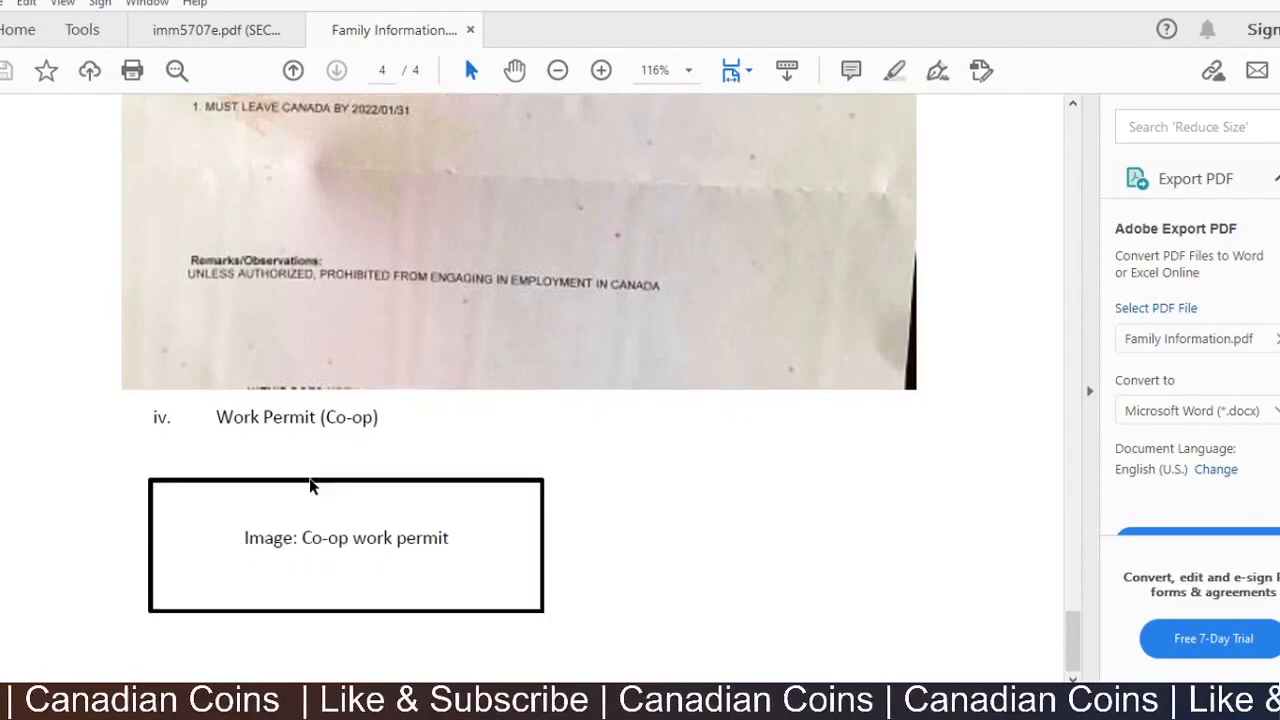
- Return to the letter's attachment lists and review the entries from Passport through Bank Statement
scroll(310, 485, up, 12)
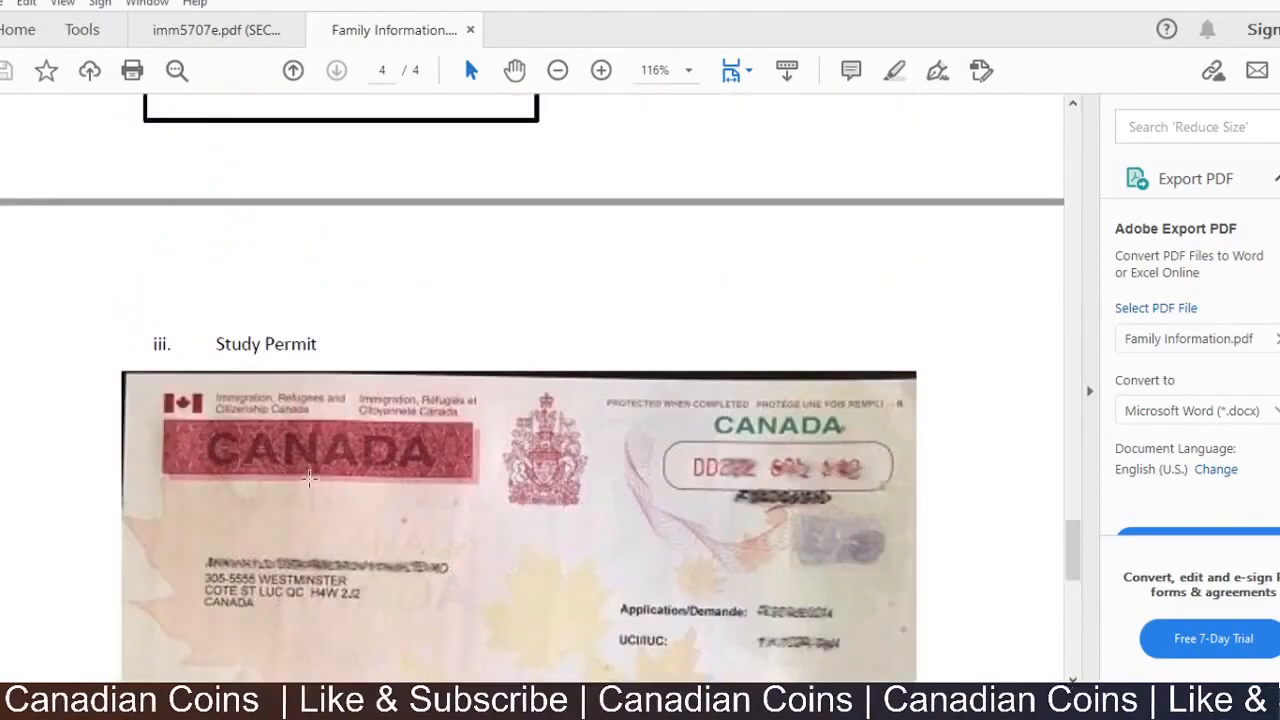
scroll(309, 478, up, 15)
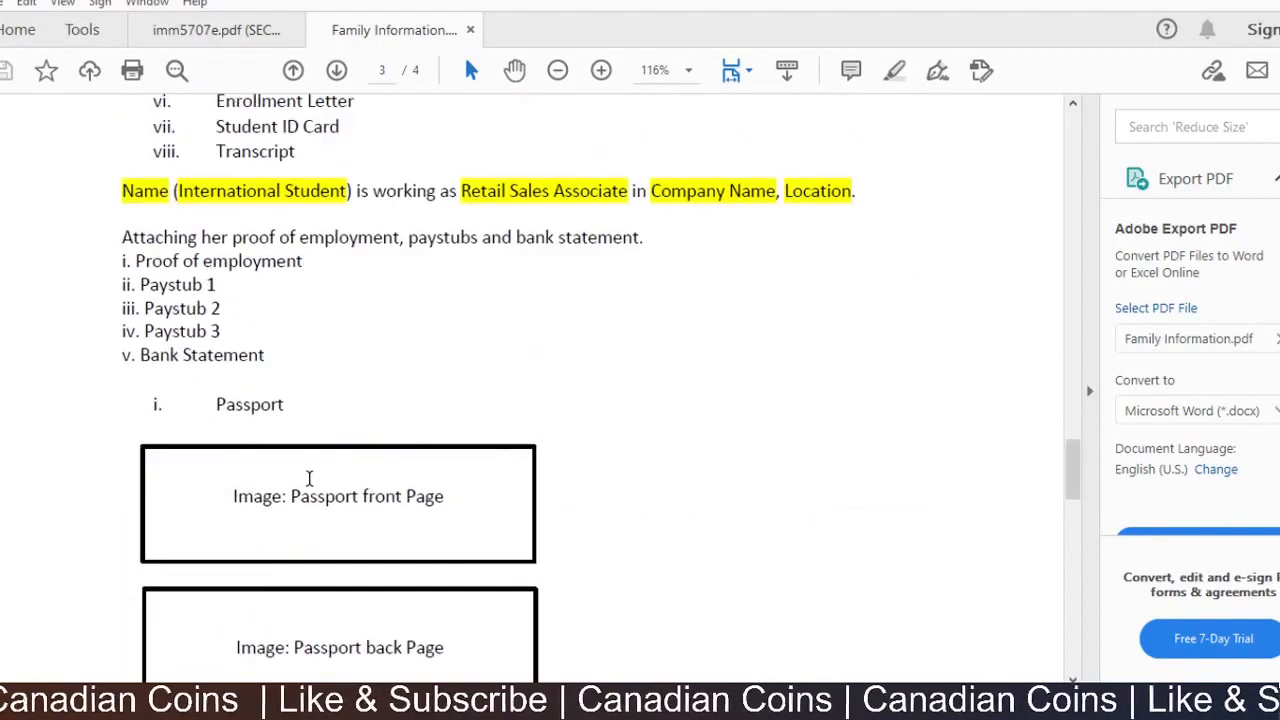
scroll(309, 478, up, 4)
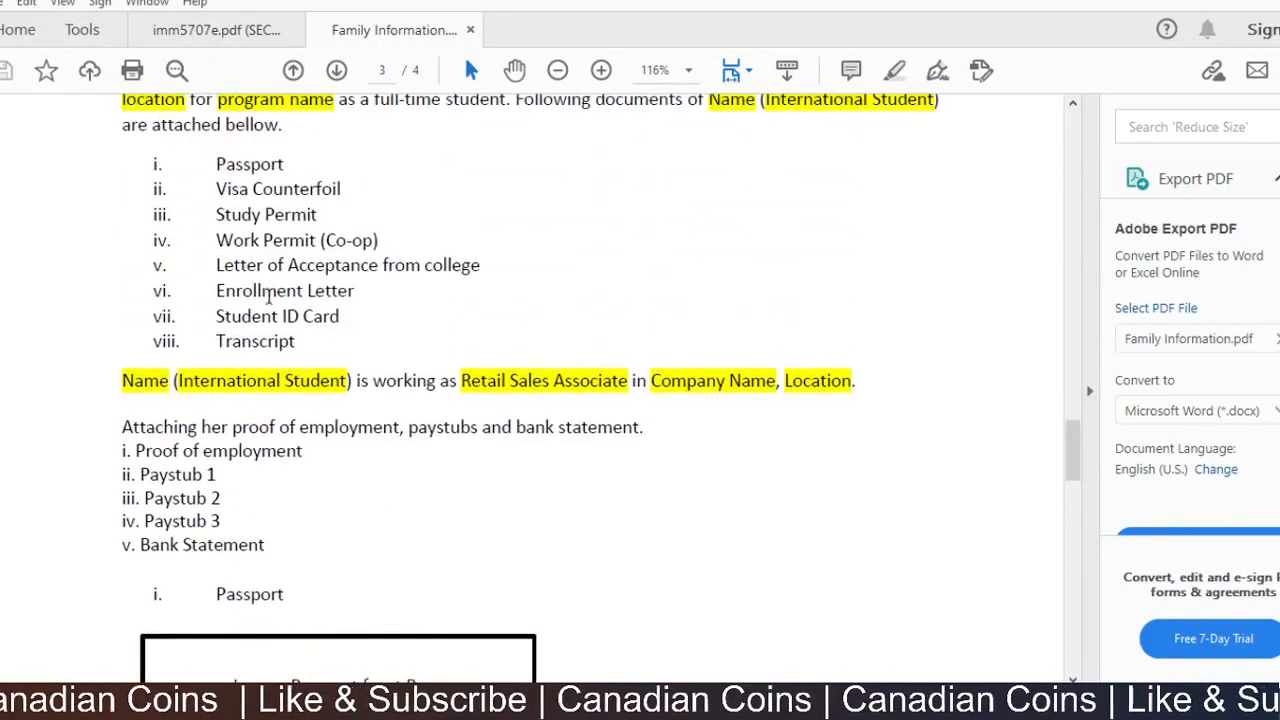
drag(216, 160, 402, 540)
click(404, 539)
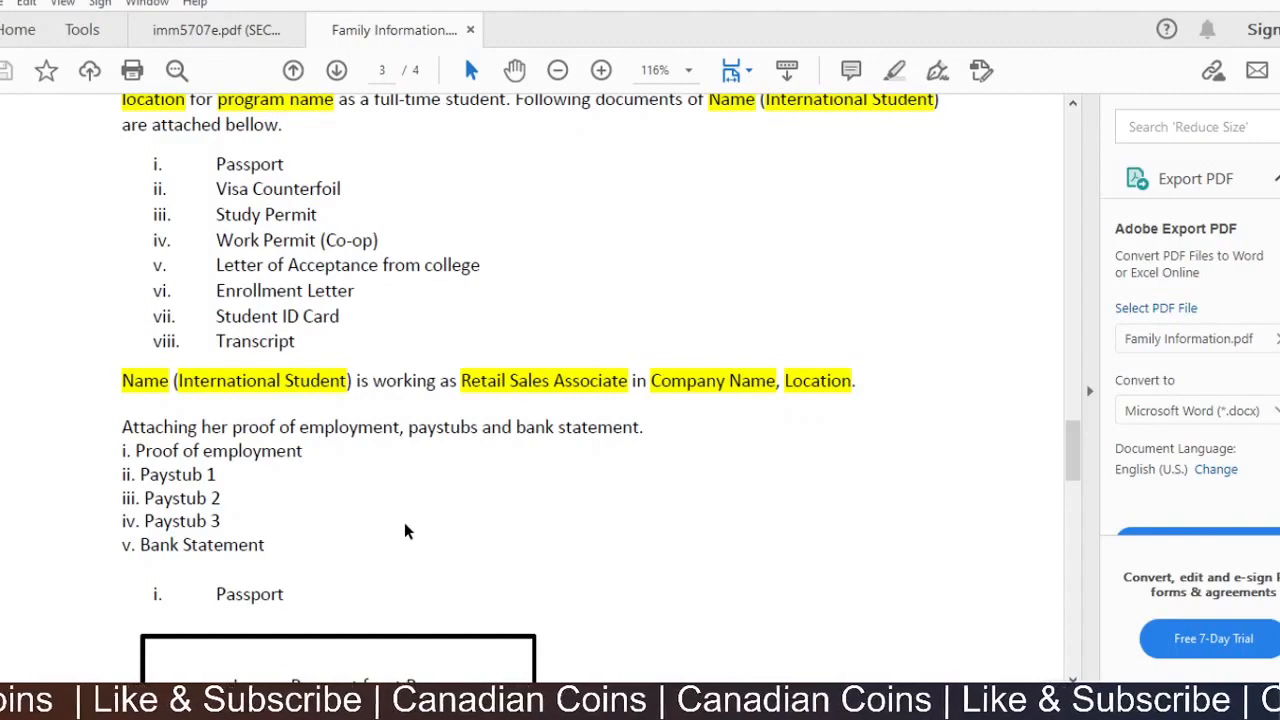
- Return from the explanation letter to the IRCC document checklist and read the instructions for the Request for Medical Exam
scroll(400, 521, up, 5)
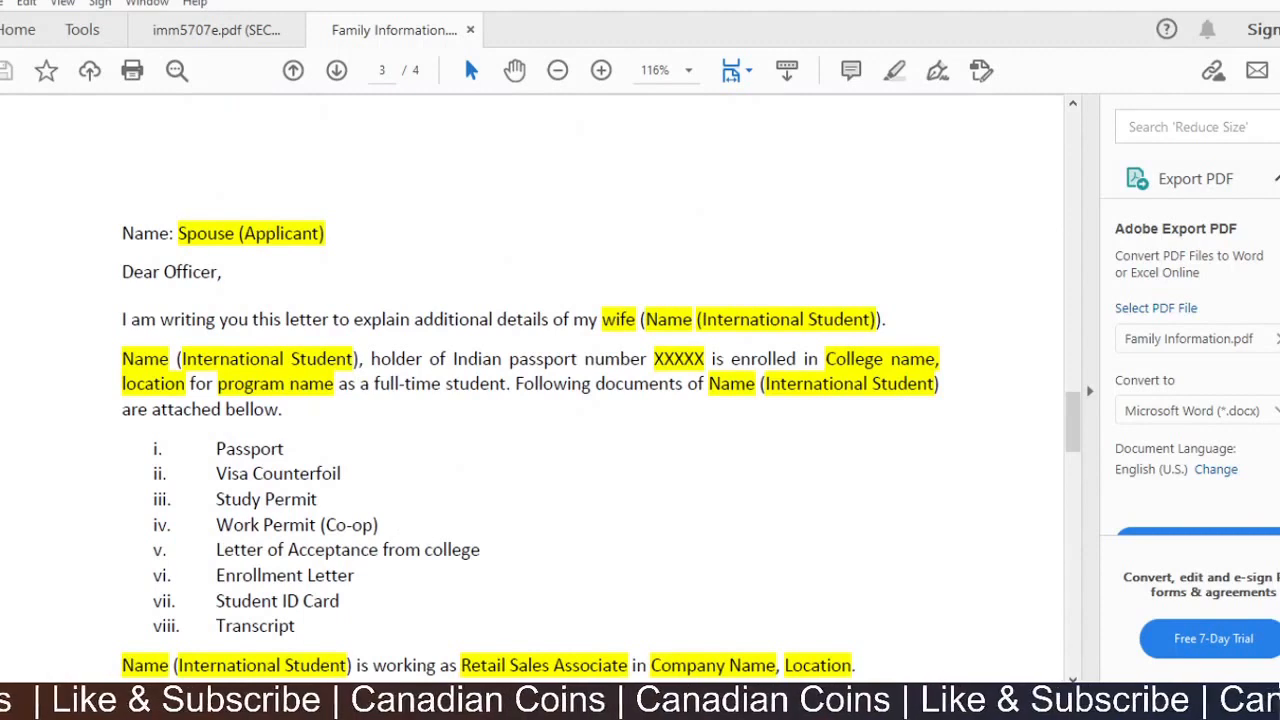
mouse_move(535, 705)
click(535, 615)
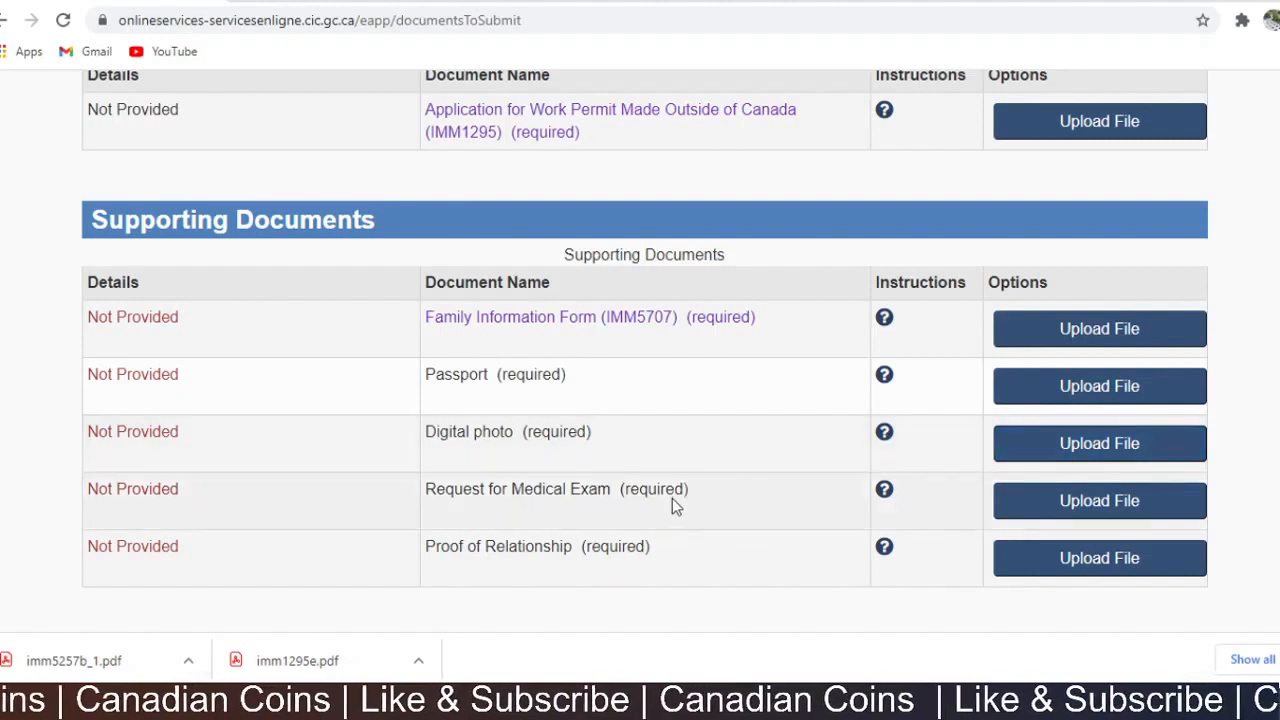
click(884, 489)
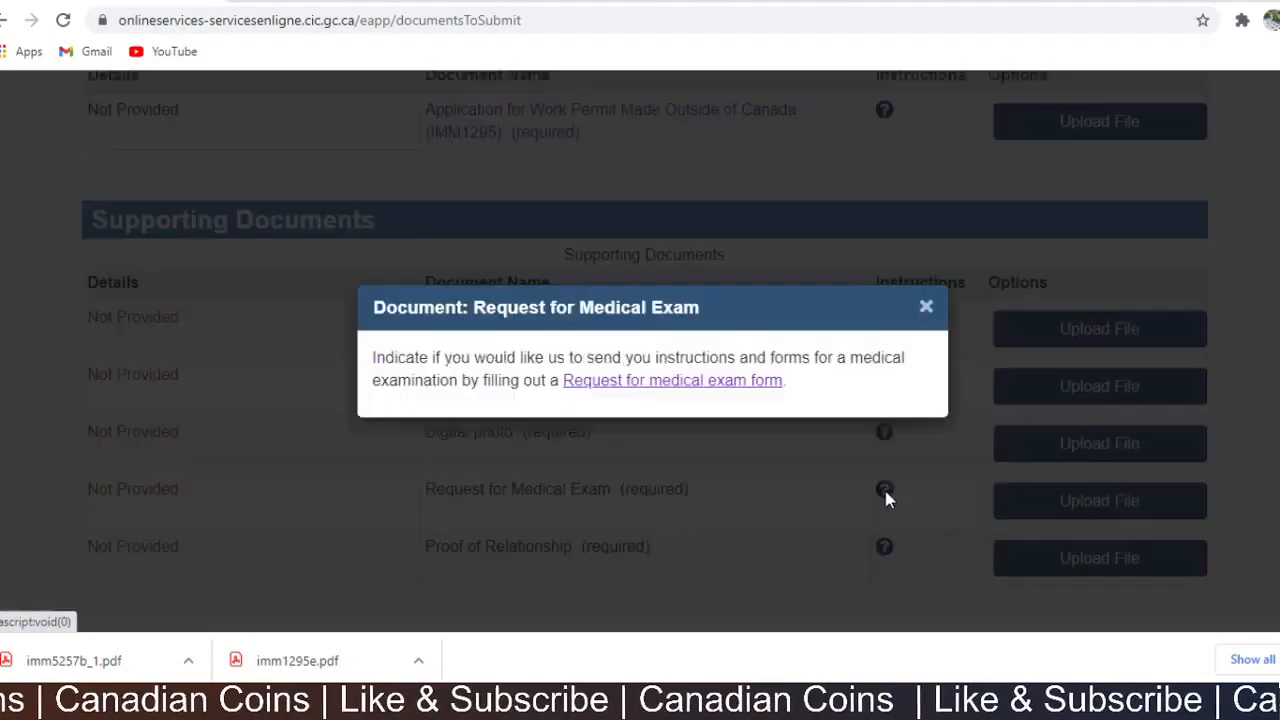
click(926, 306)
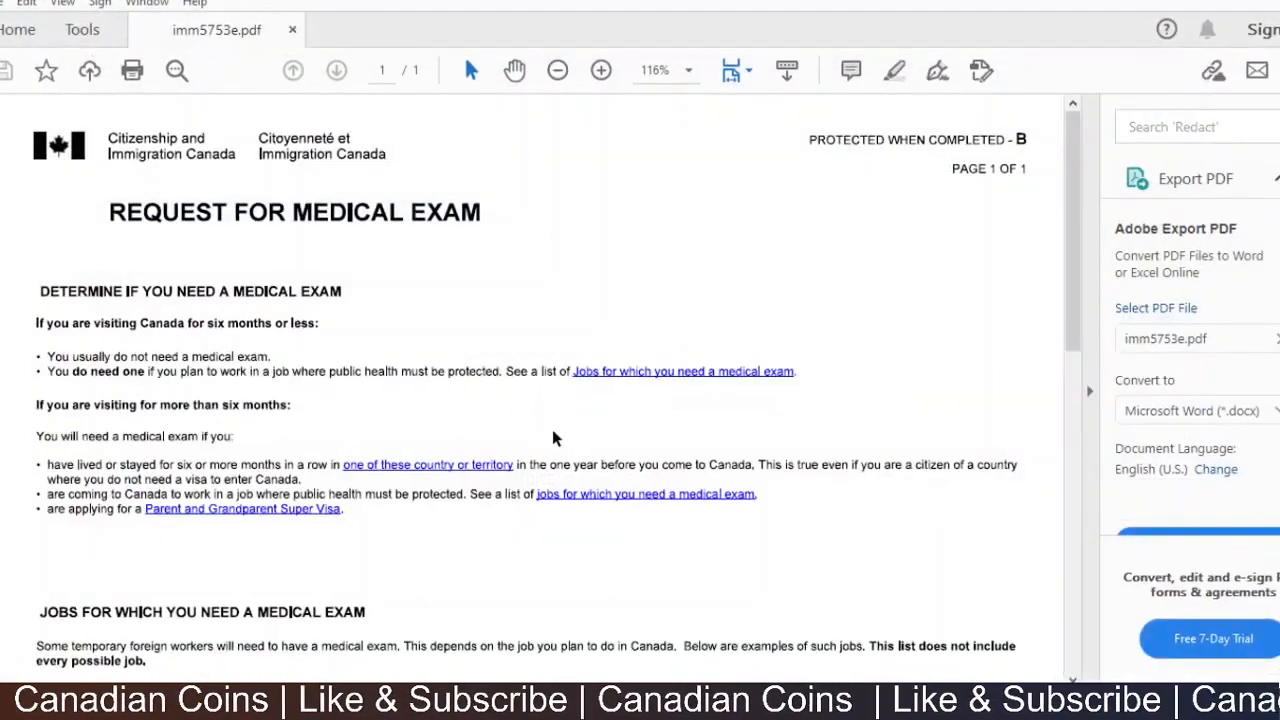
- Look through the Request for Medical Exam form imm5753e.pdf down to its "Do you need a medical exam?" question, and return to the checklist
scroll(509, 333, down, 5)
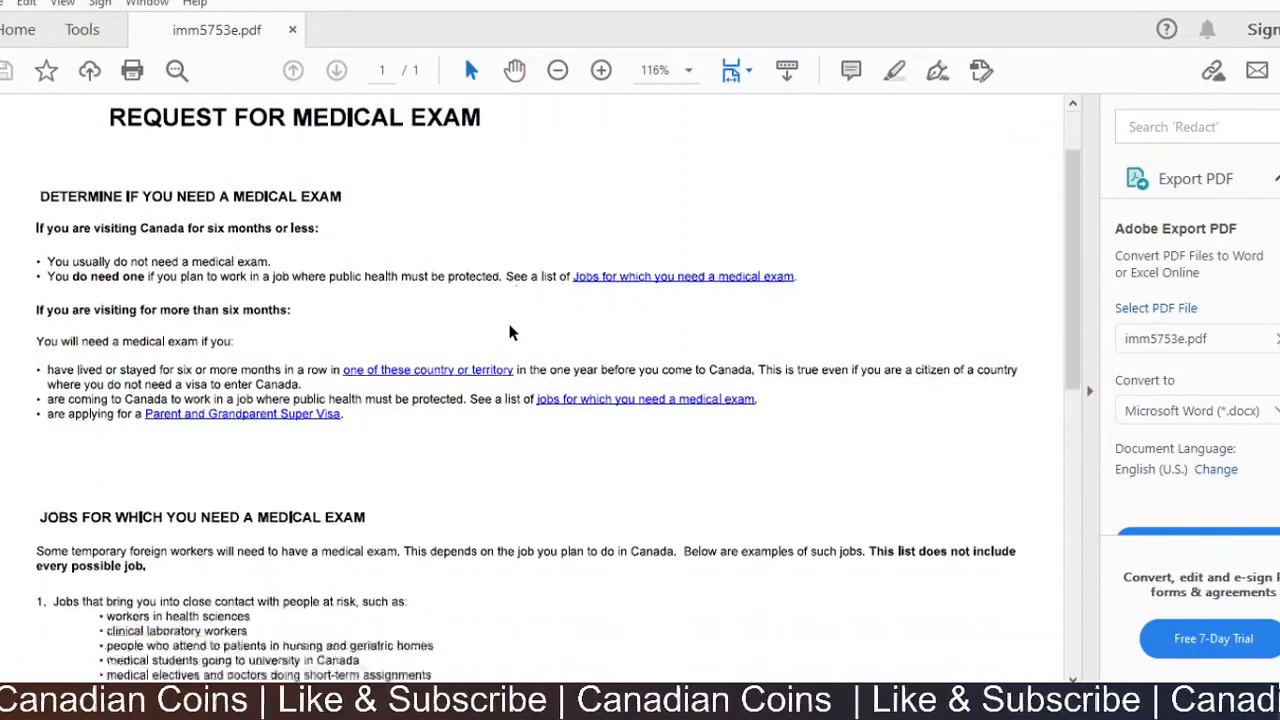
scroll(509, 333, down, 7)
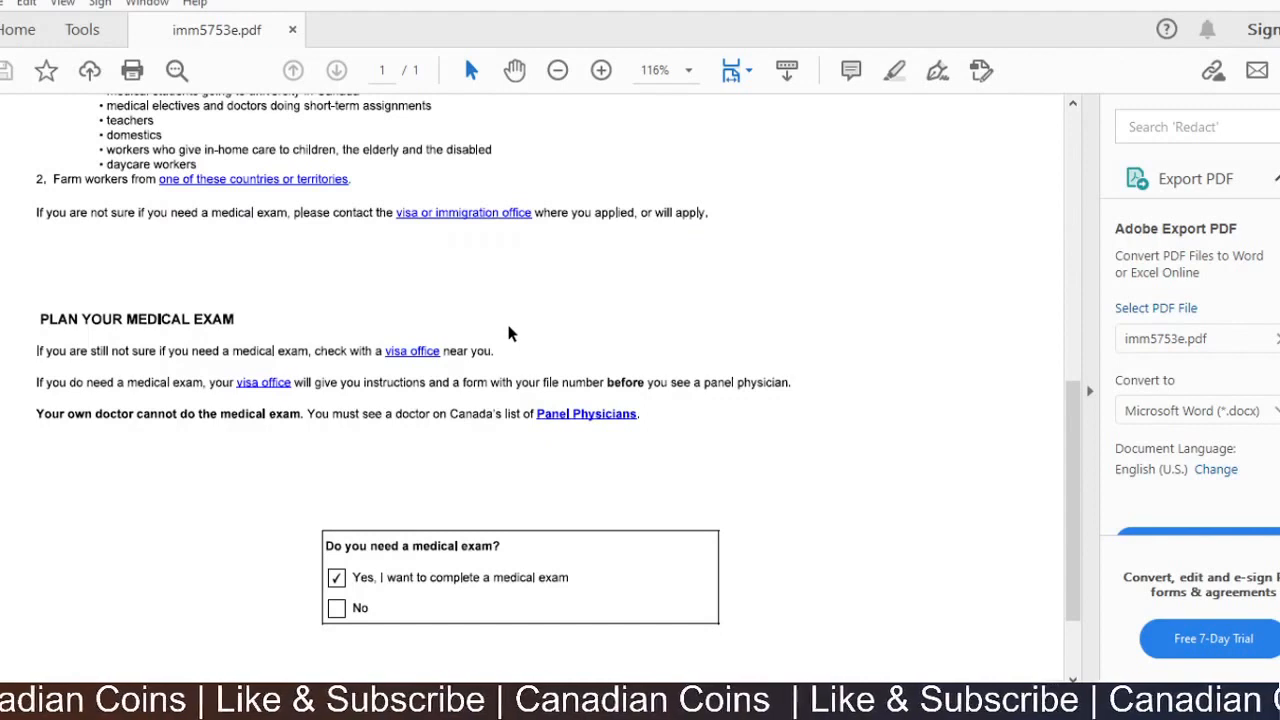
scroll(509, 333, down, 2)
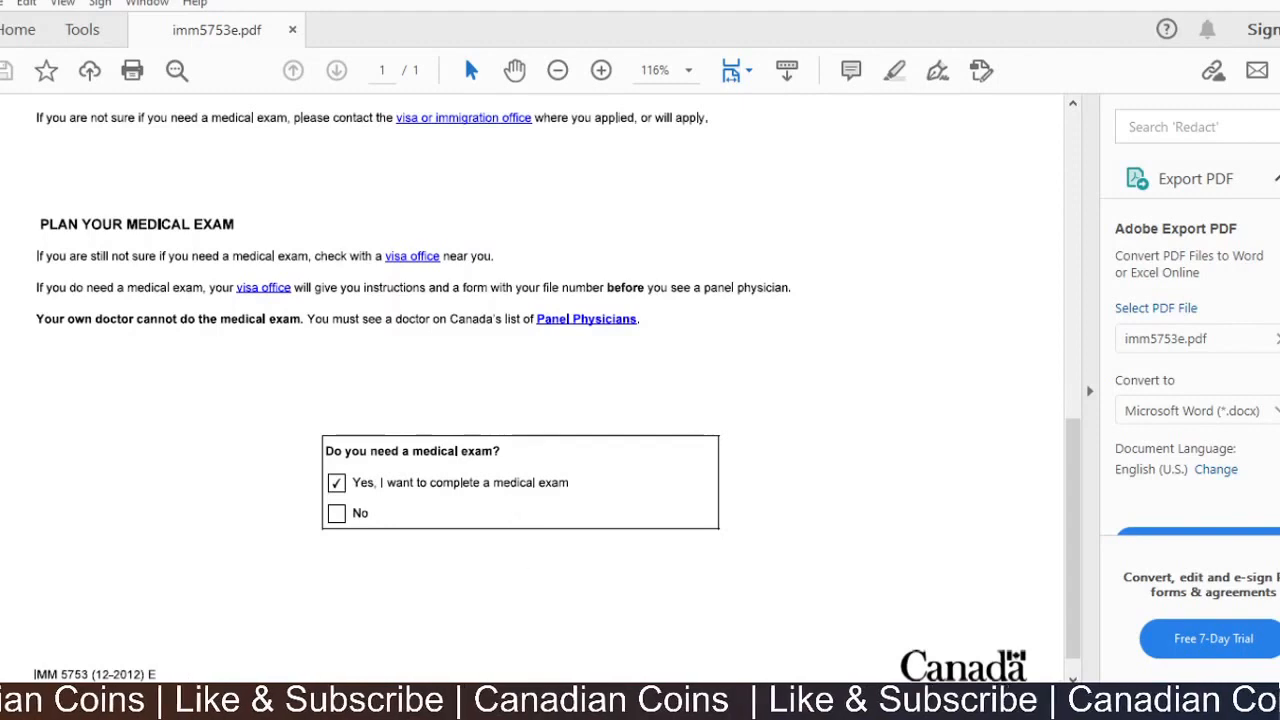
key(alt+Tab)
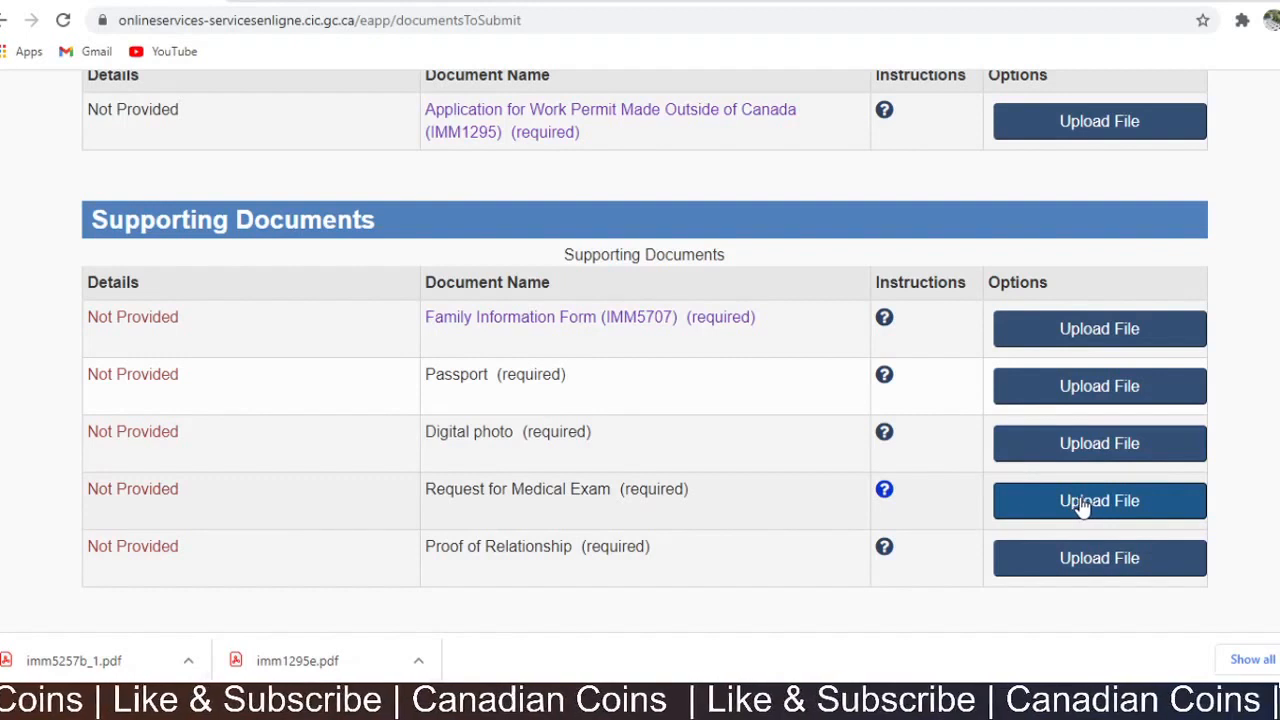
- Switch to the Proof of Relationship letter in Word, enlarge it, and read its introduction, image placeholders and marriage paragraph
scroll(1077, 503, down, 1)
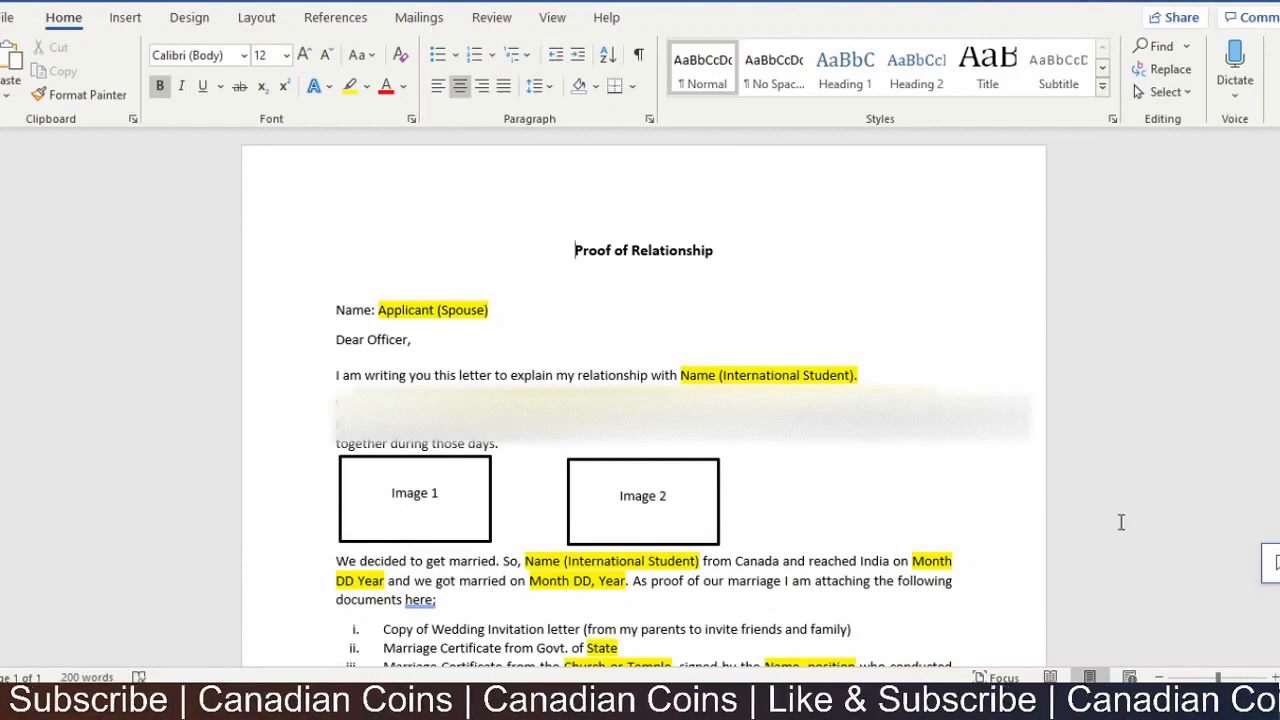
click(1269, 678)
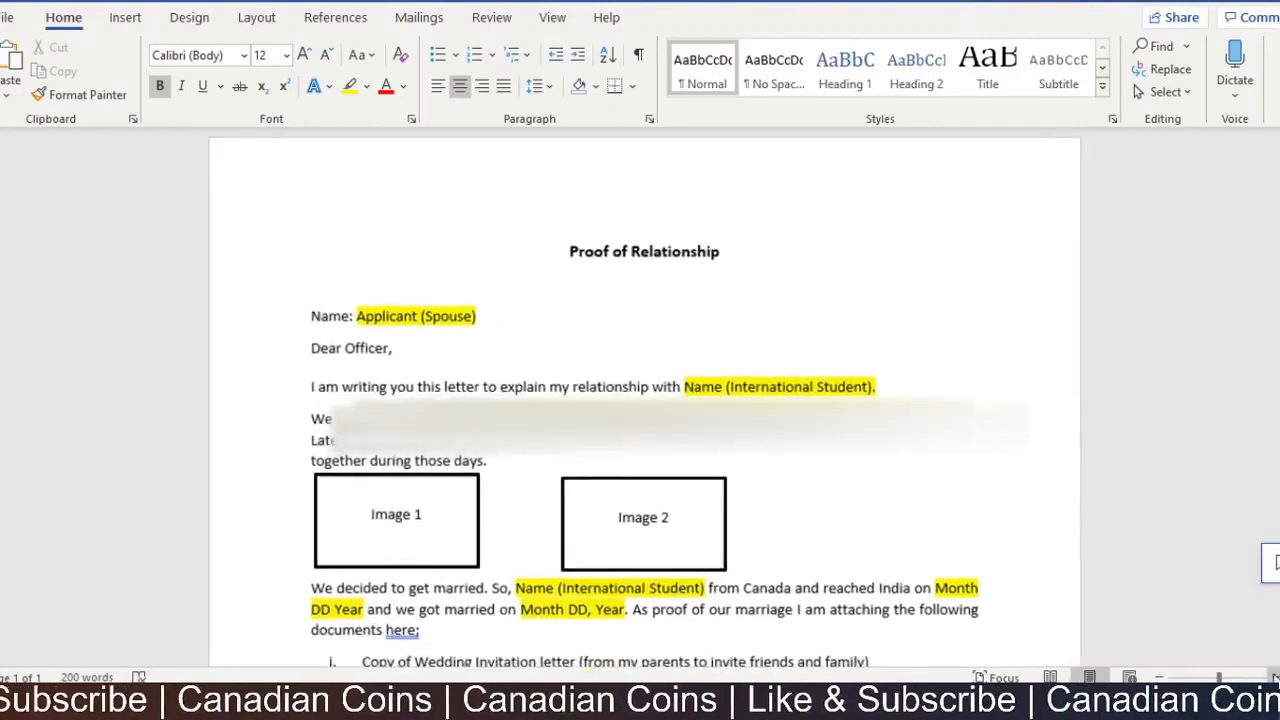
click(1270, 678)
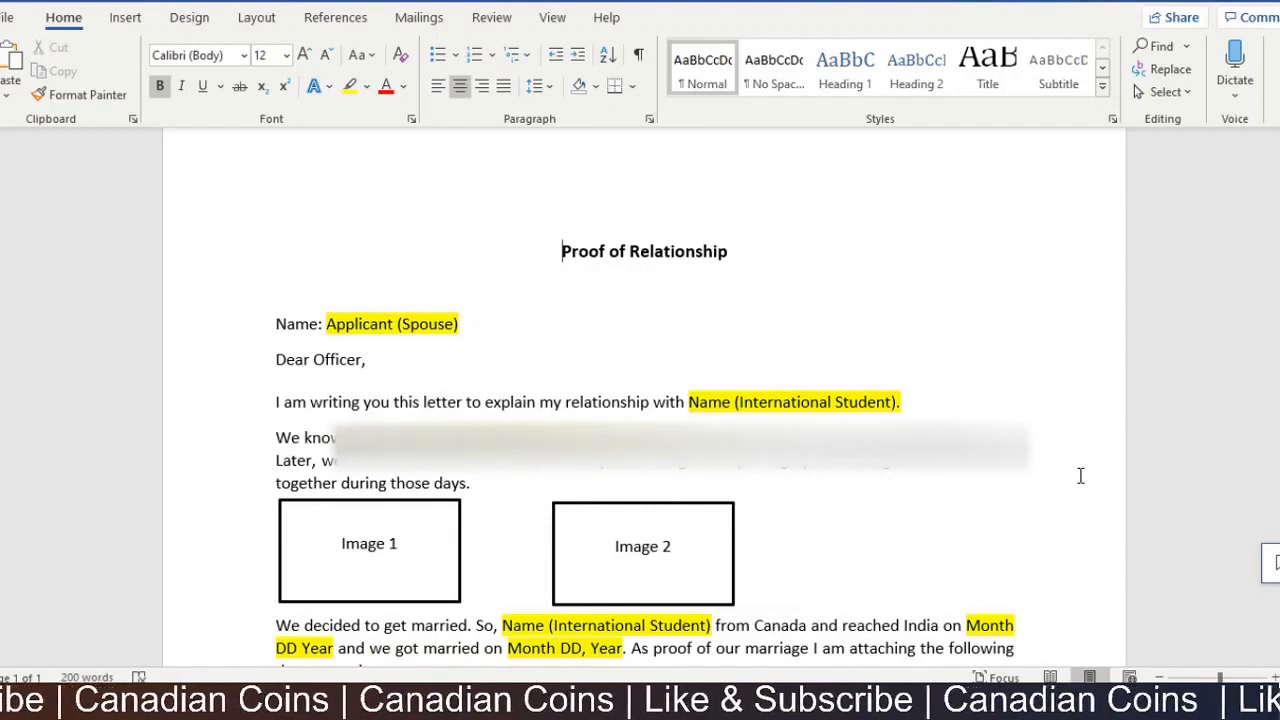
scroll(1080, 475, down, 1)
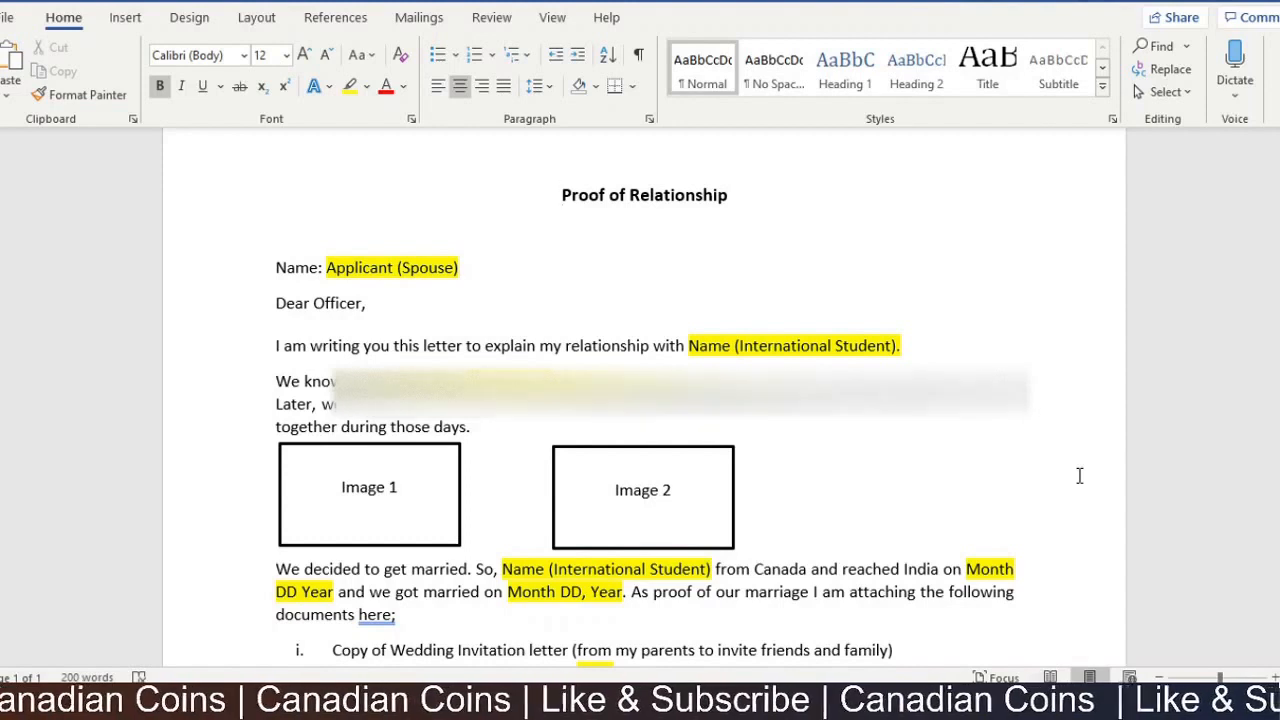
scroll(1079, 475, down, 2)
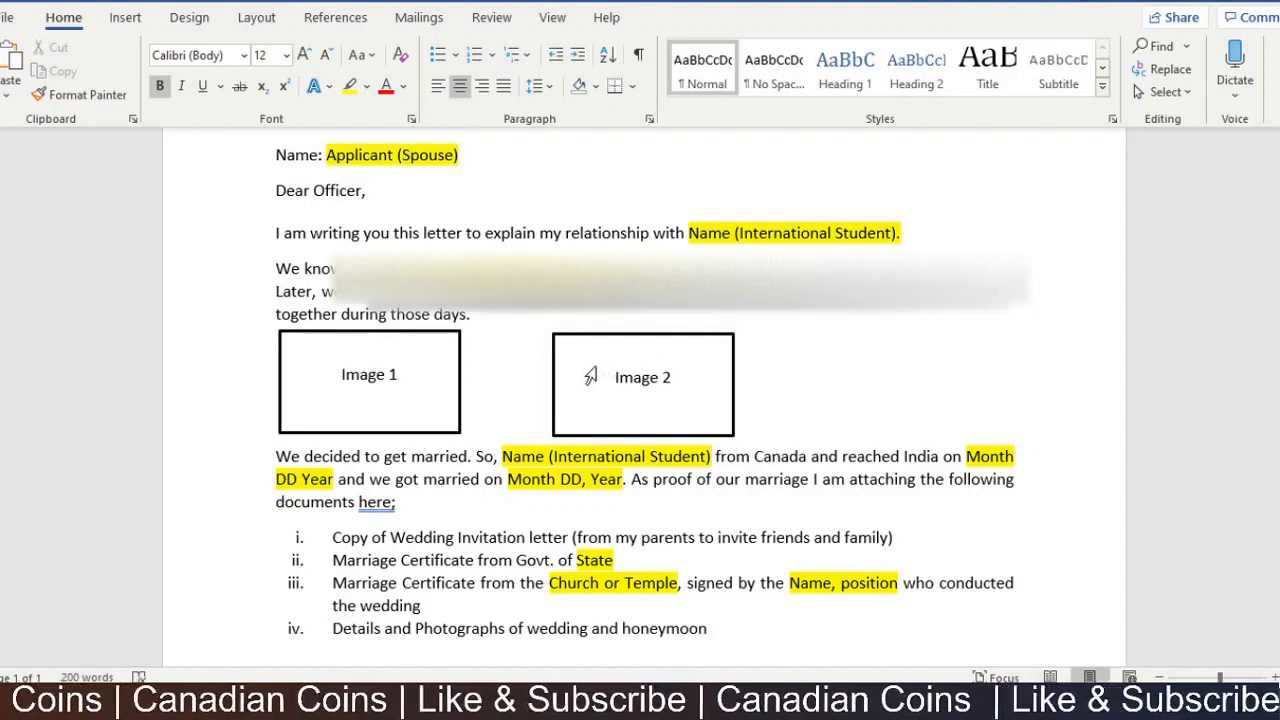
scroll(760, 322, down, 1)
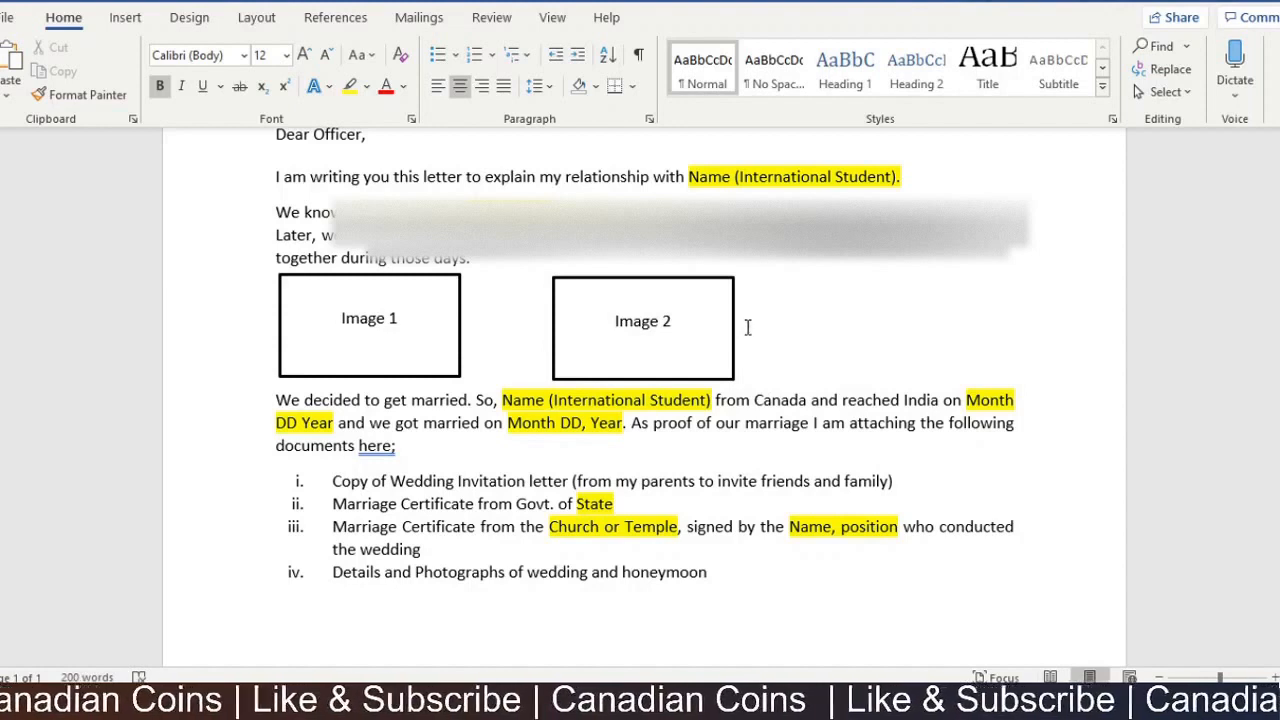
- Examine the letter's list of marriage documents and the matching attachment sections, from the wedding invitation to the wedding and honeymoon photographs
scroll(745, 327, down, 1)
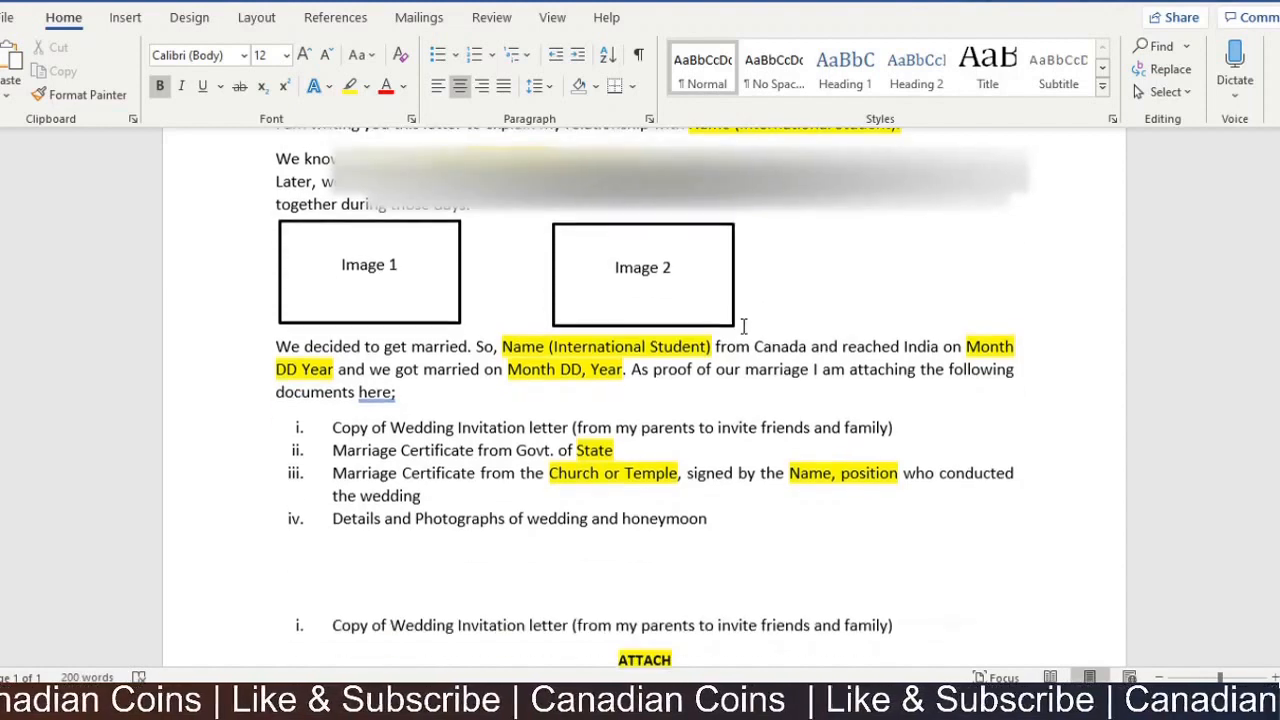
scroll(538, 422, down, 1)
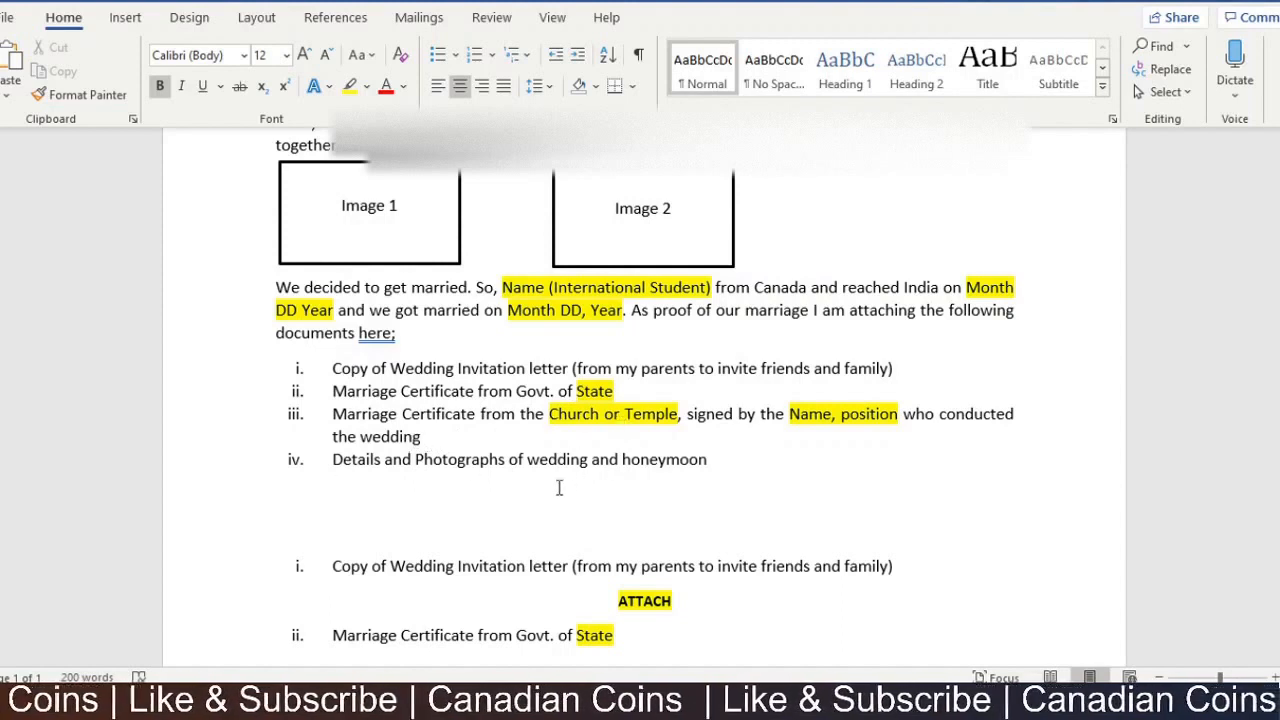
scroll(665, 478, down, 4)
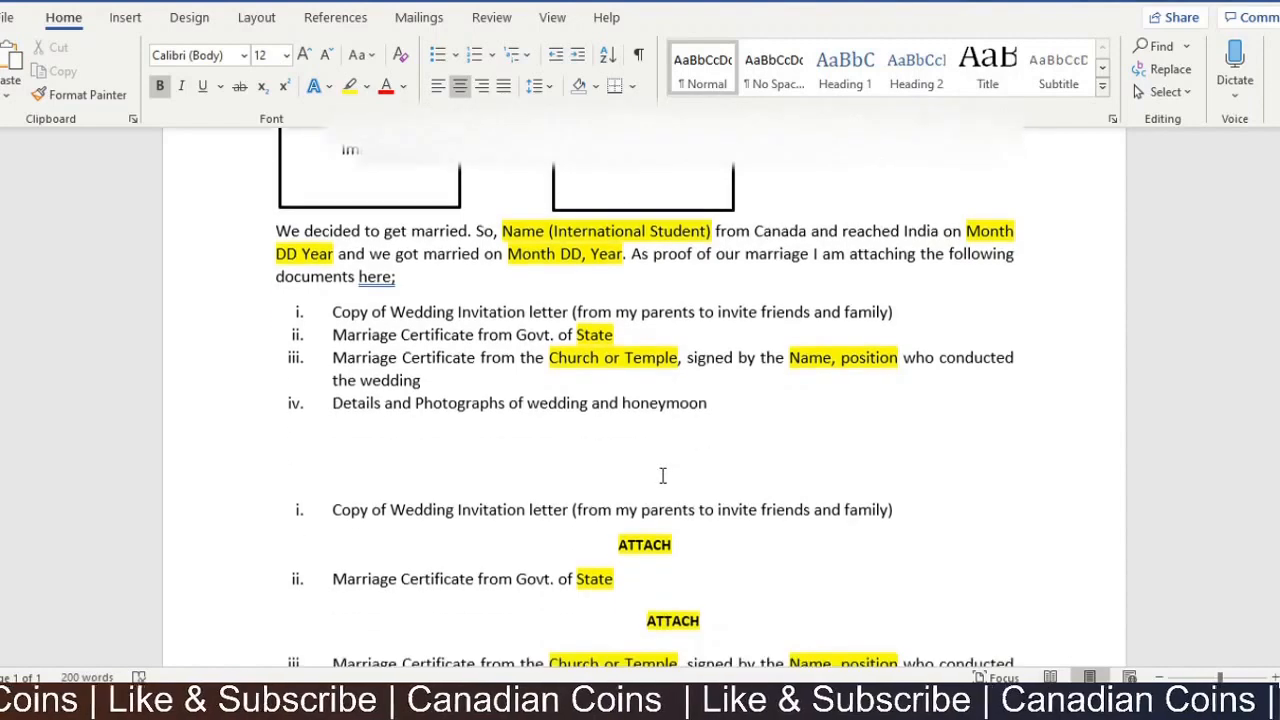
scroll(540, 390, down, 2)
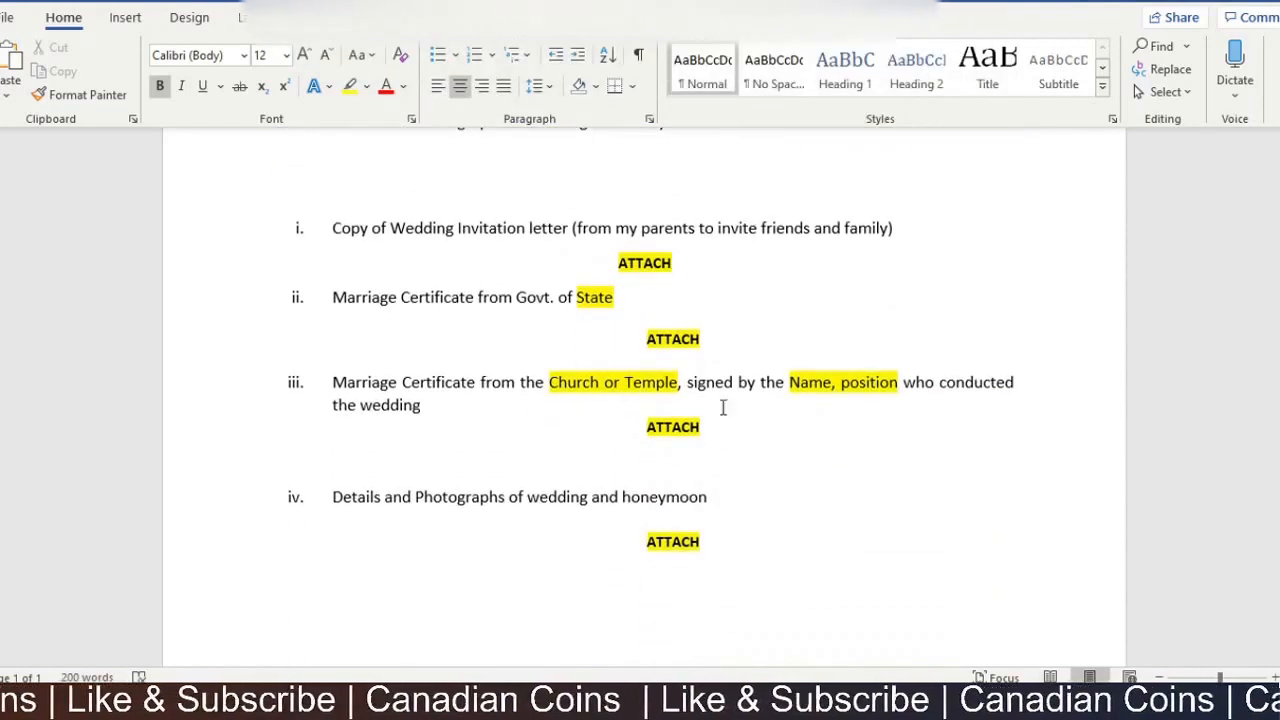
scroll(668, 296, down, 1)
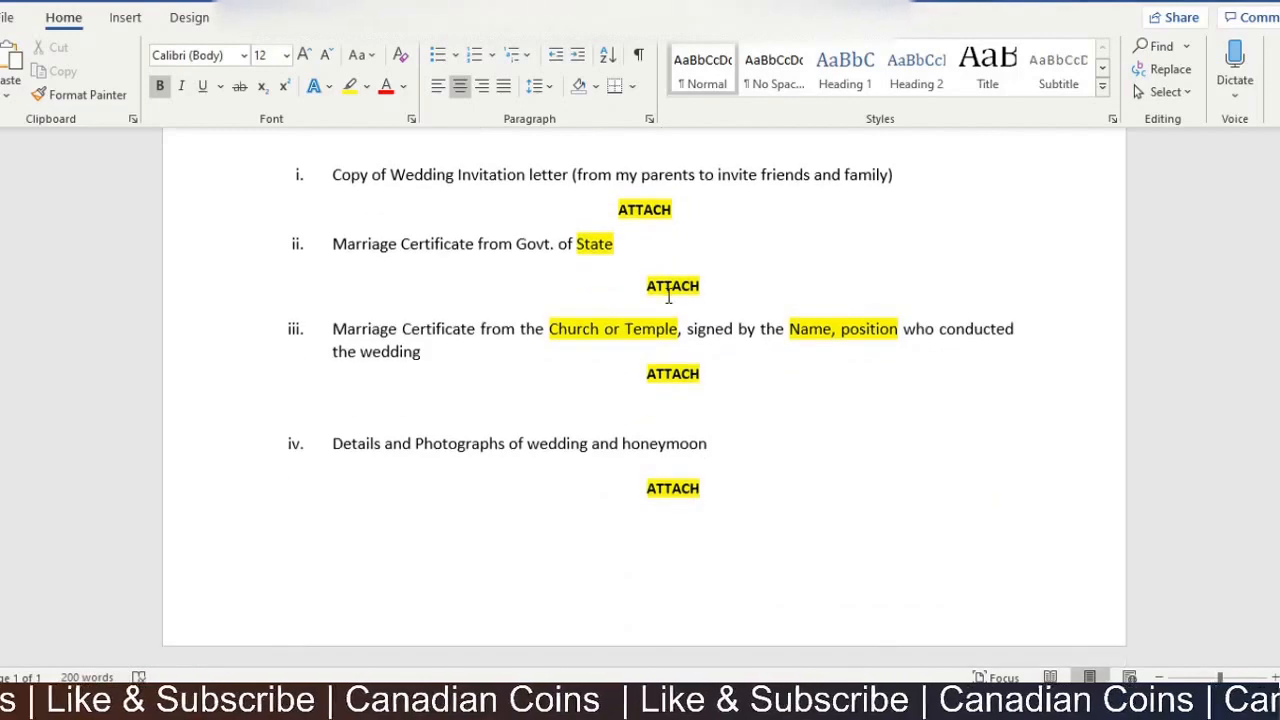
- Review the Proof of Relationship letter again from its heading through the attachment sections, and go to the checklist's Optional Documents
scroll(668, 296, up, 8)
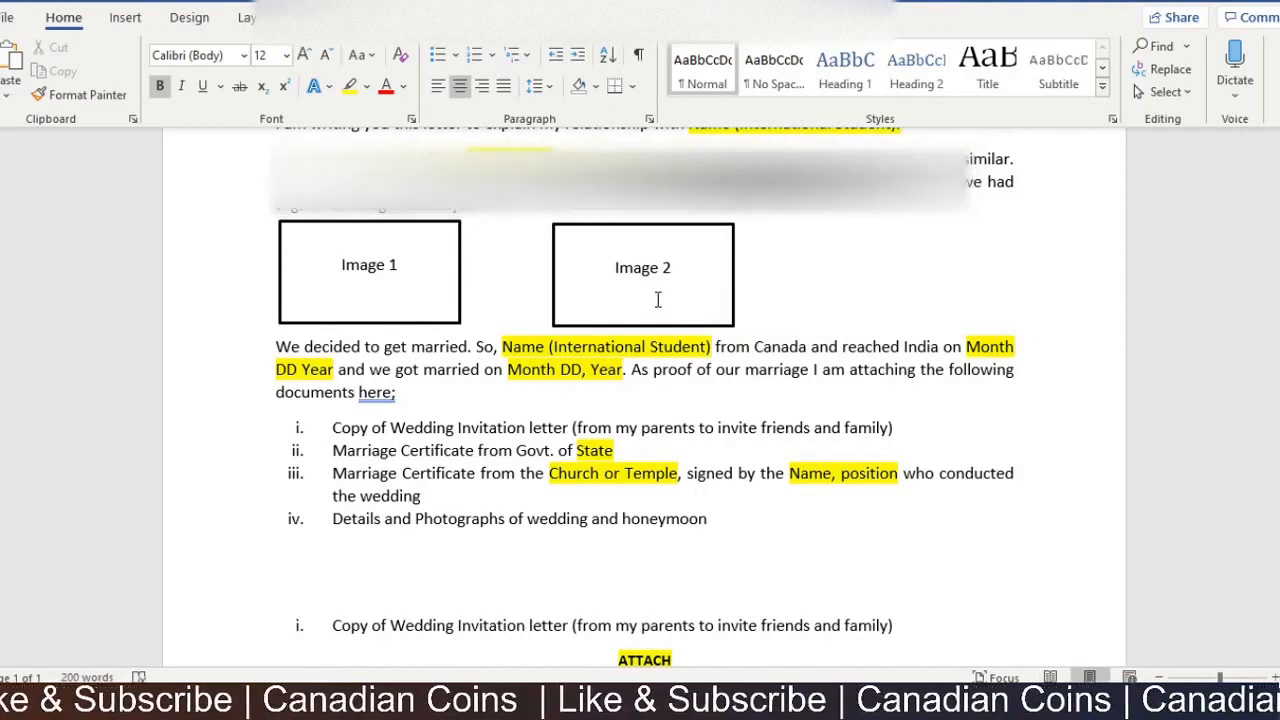
scroll(658, 300, up, 4)
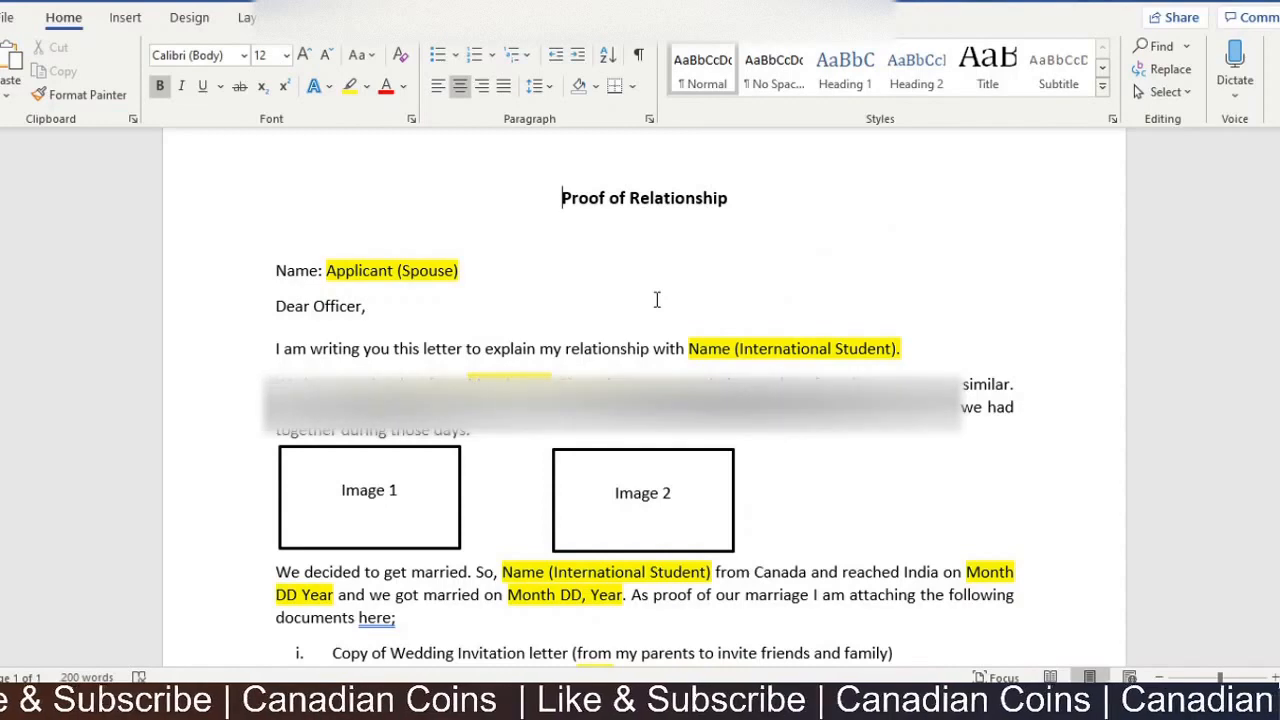
scroll(655, 300, down, 3)
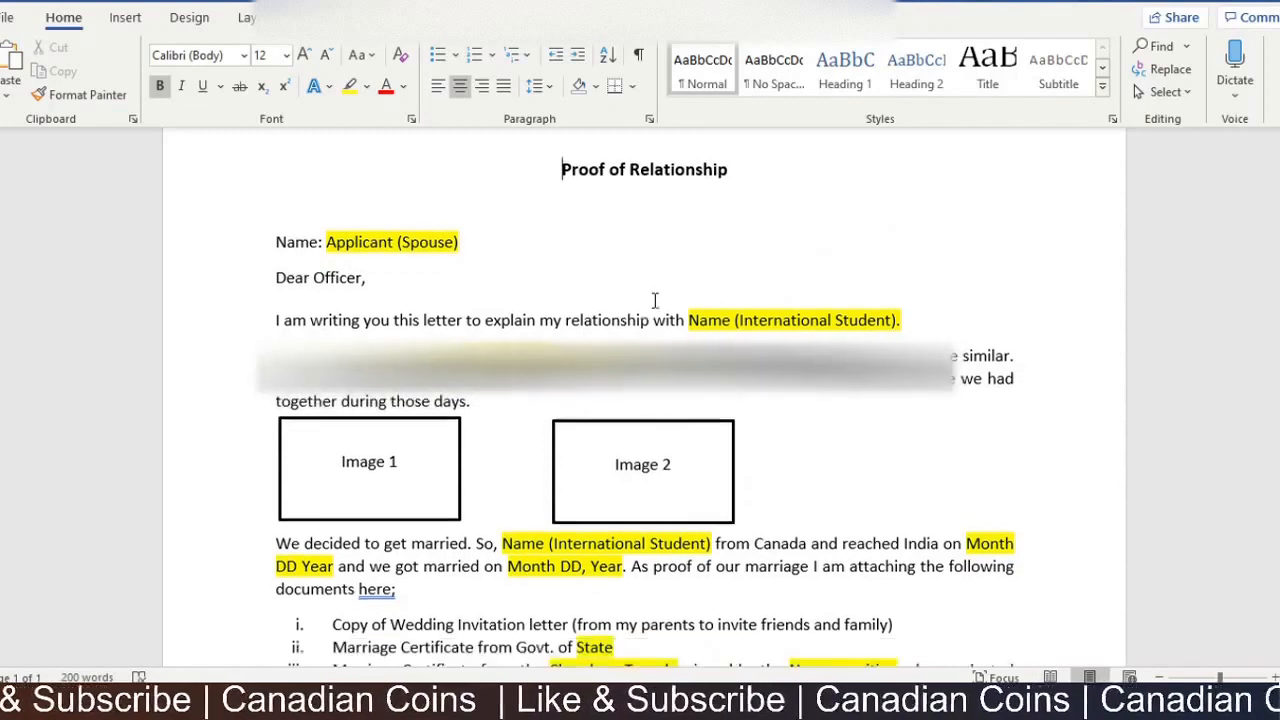
scroll(676, 383, down, 3)
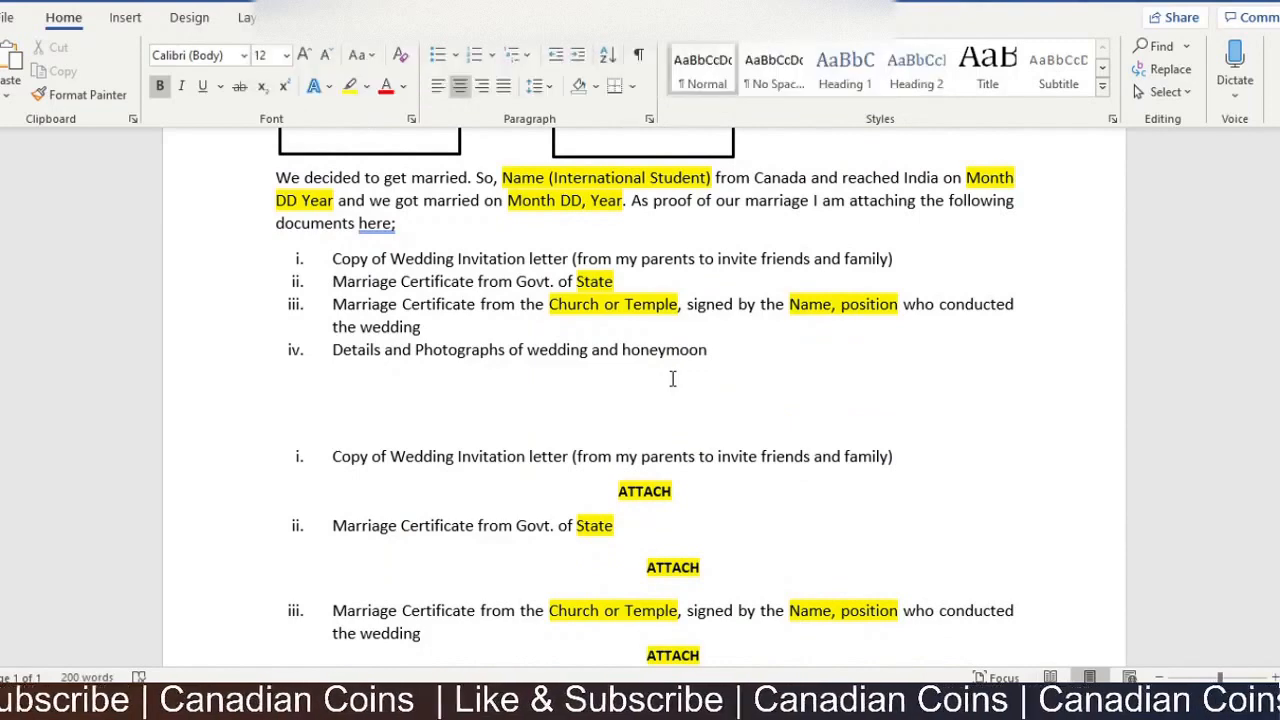
scroll(672, 378, down, 4)
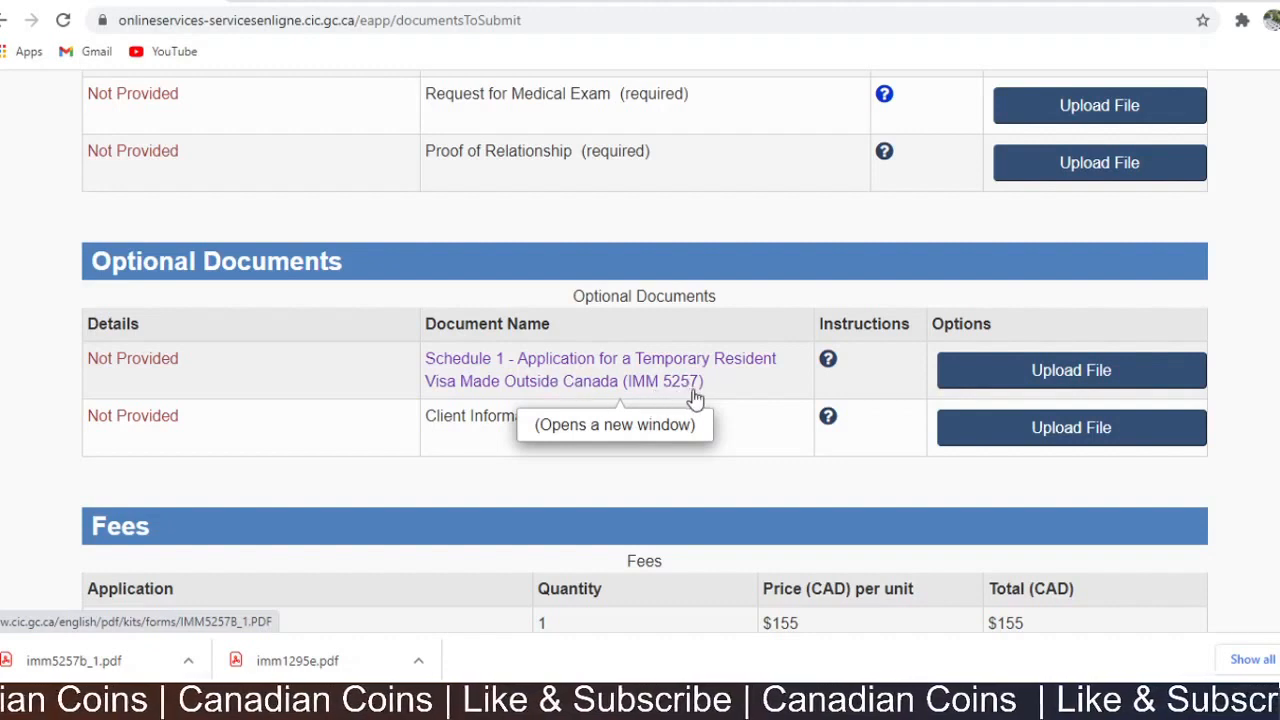
- Switch to the Schedule 1 form imm5257b_1.pdf and review its applicant details, background questions 4 to 8 and closing validation section
click(655, 702)
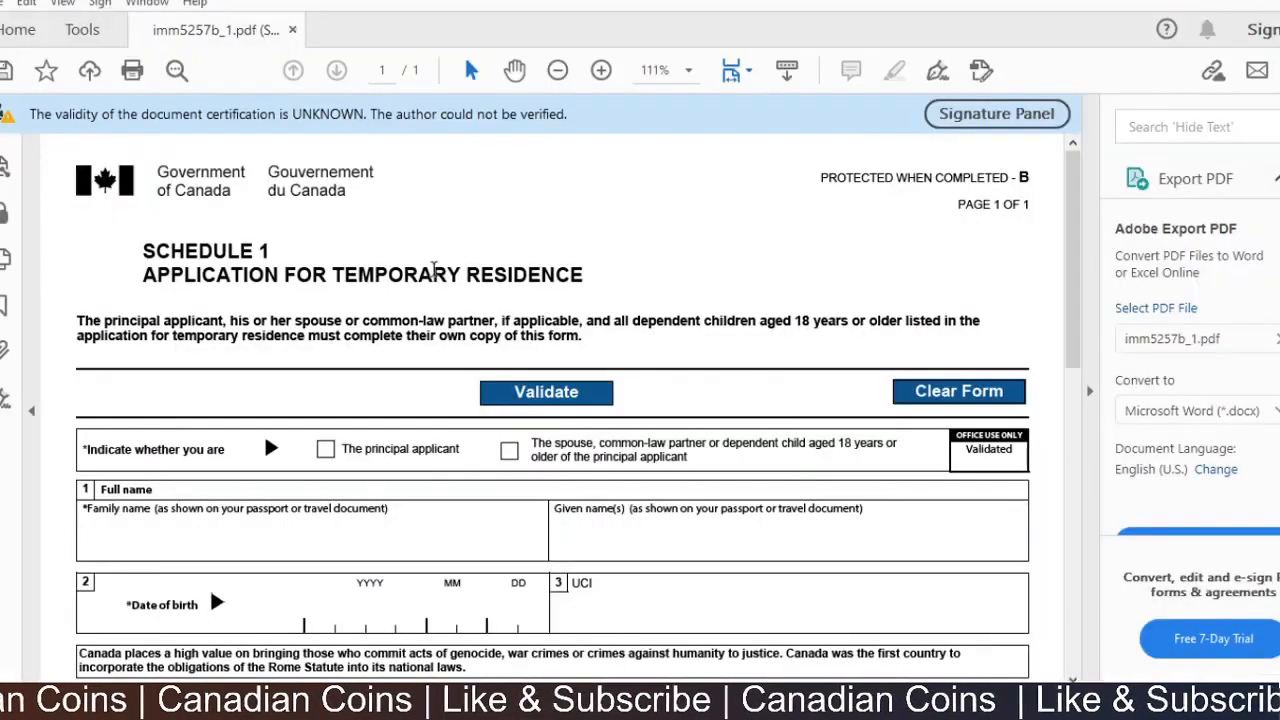
scroll(432, 272, down, 1)
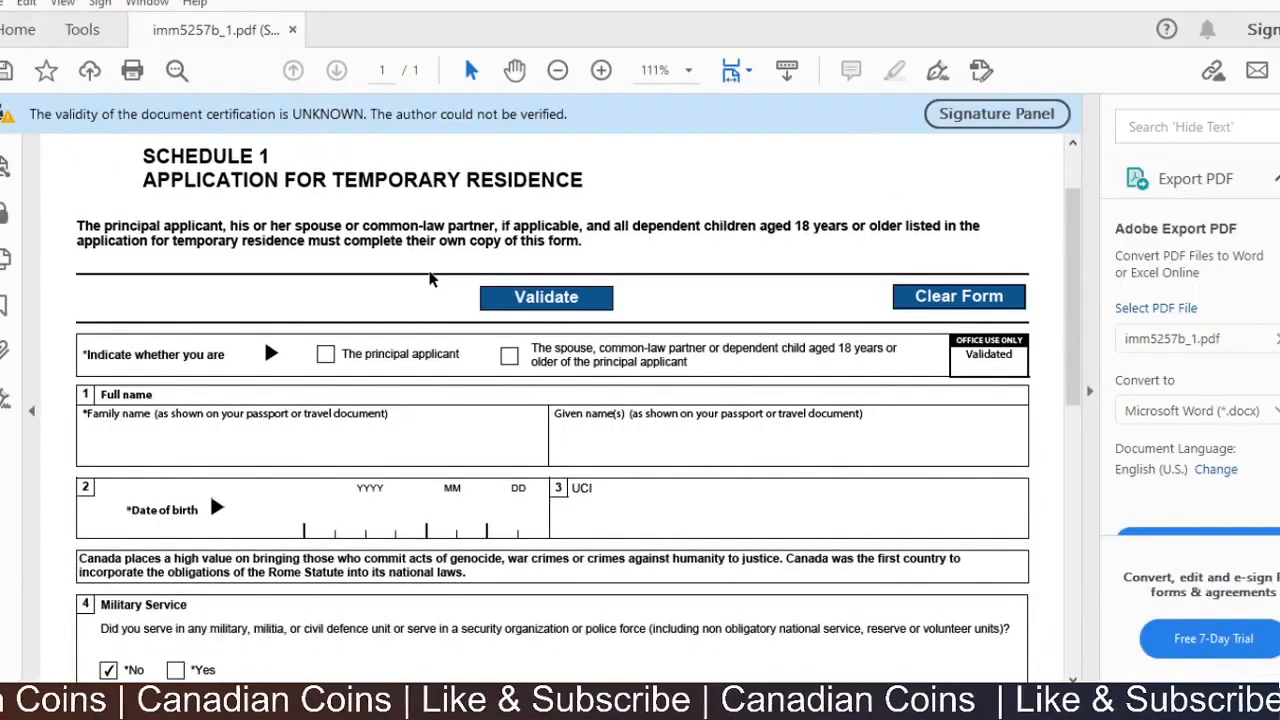
scroll(367, 329, down, 1)
scroll(304, 409, down, 1)
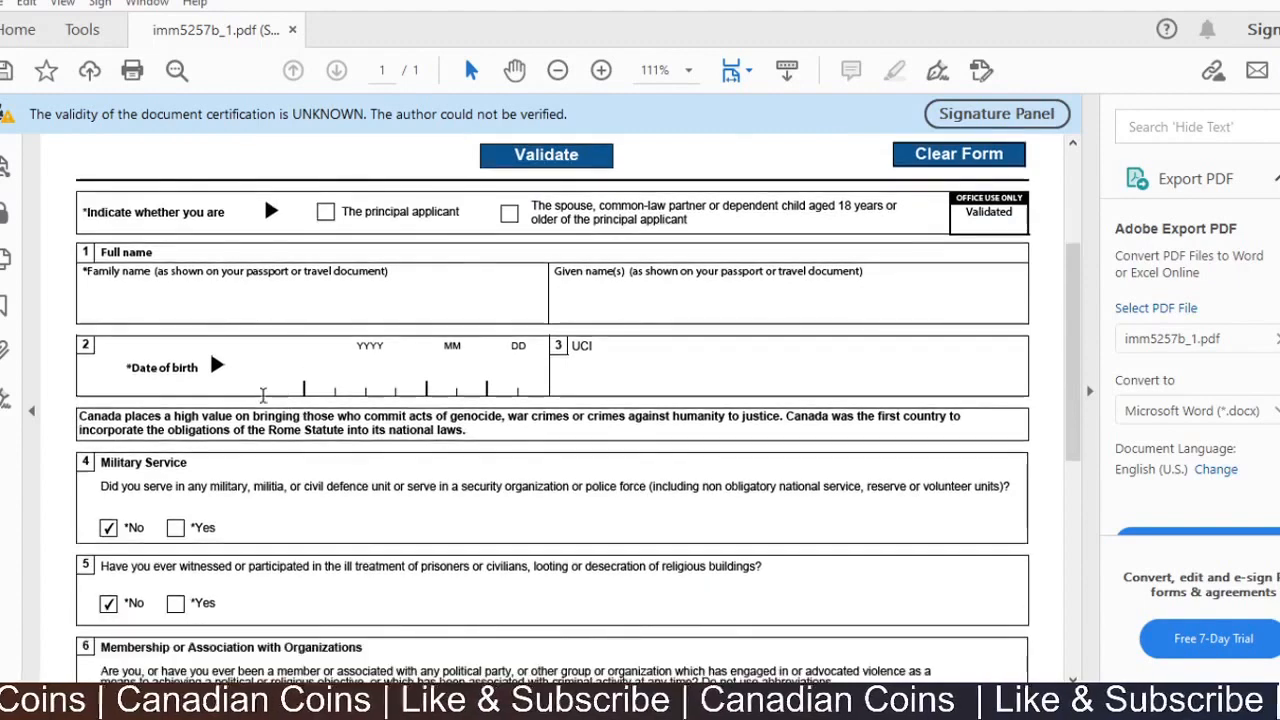
scroll(263, 395, down, 2)
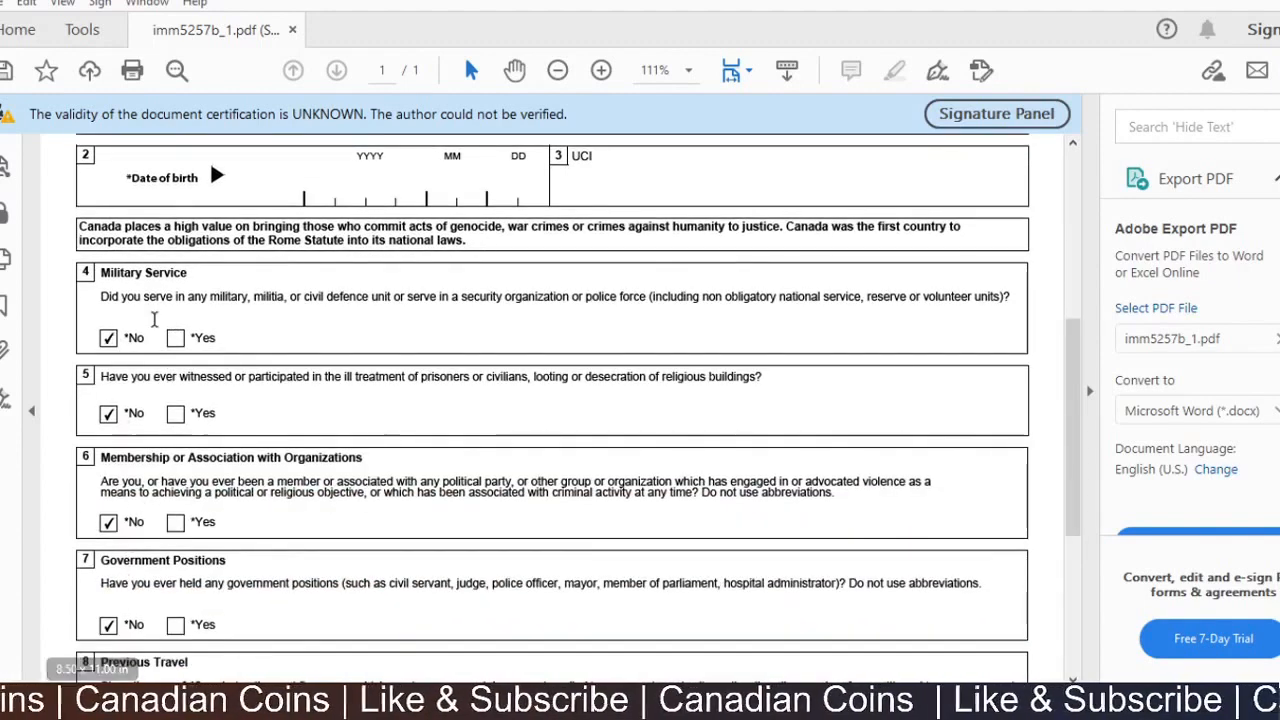
scroll(146, 623, down, 1)
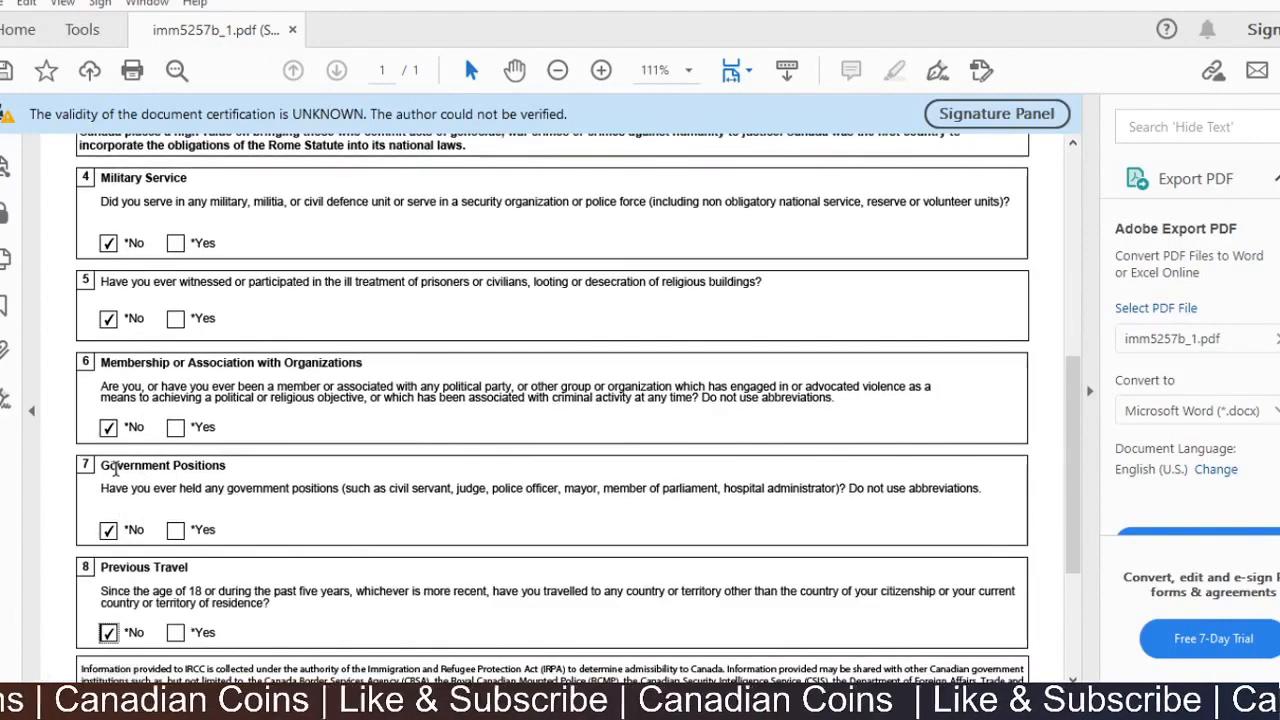
scroll(118, 472, down, 2)
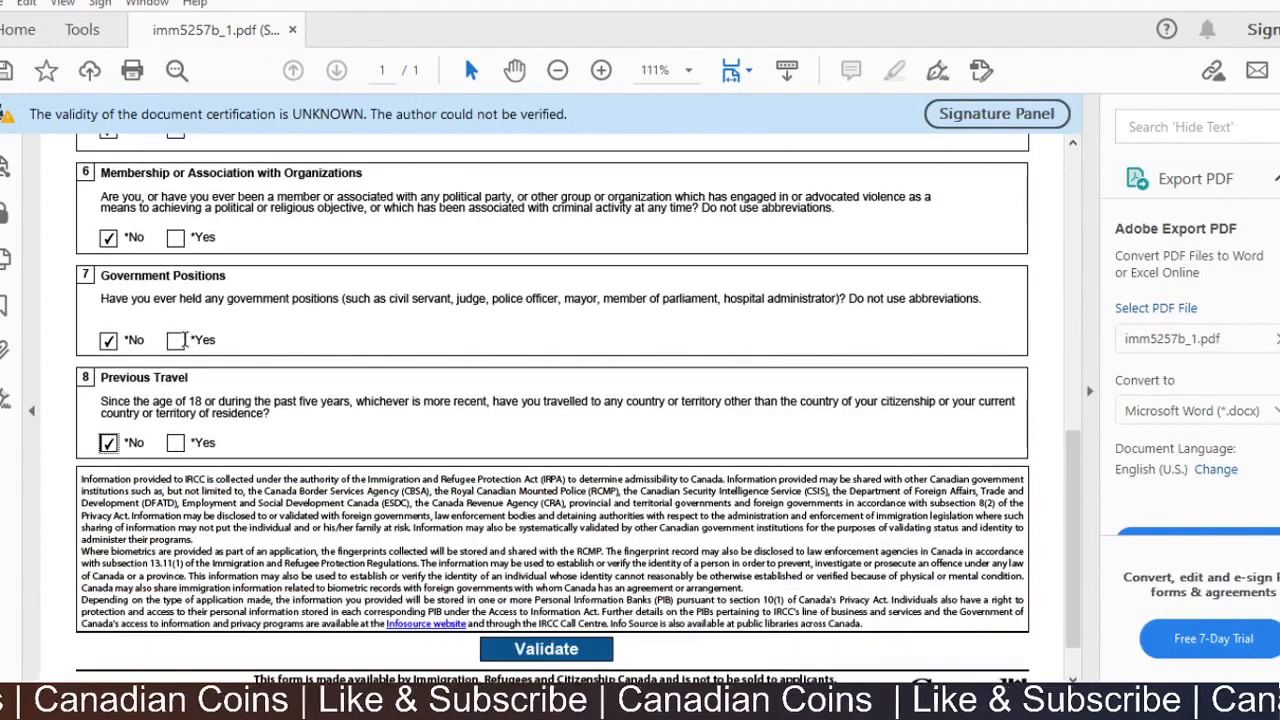
scroll(205, 395, down, 1)
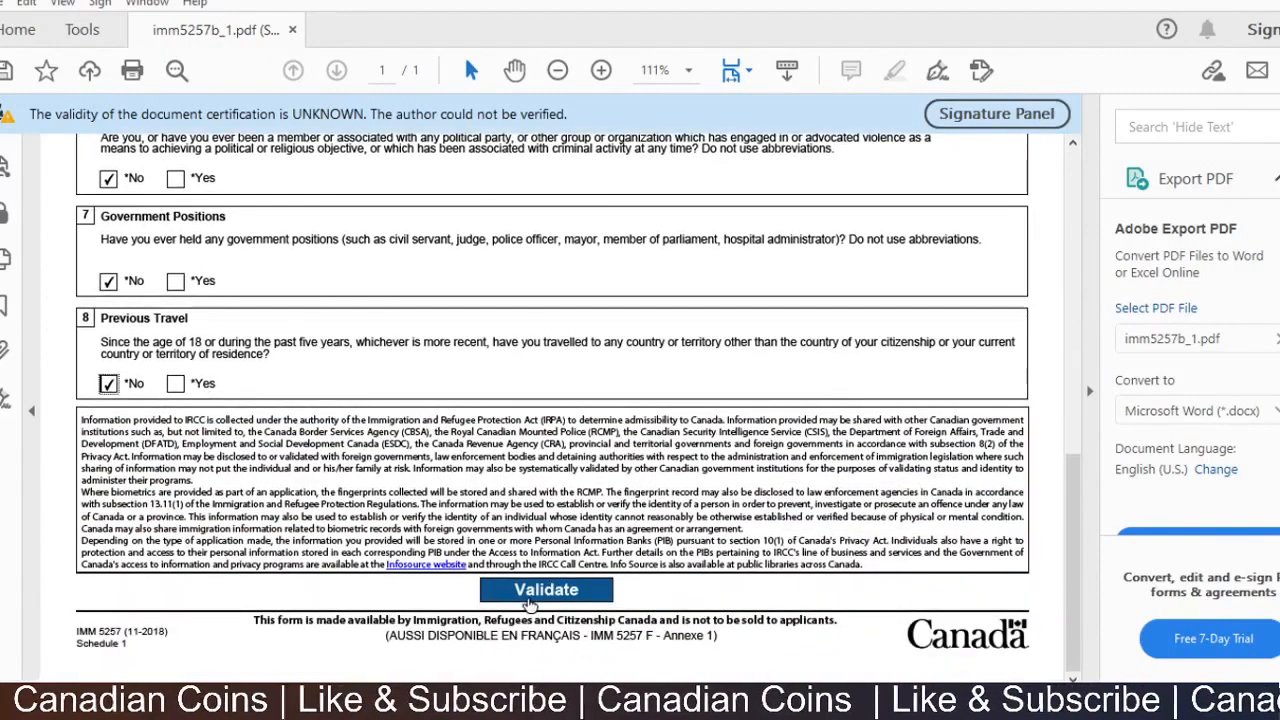
- Check the Optional Documents in the Chrome checklist, switch to the Client Information letter in Word, and read its introduction, education and certificate sections
mouse_move(538, 702)
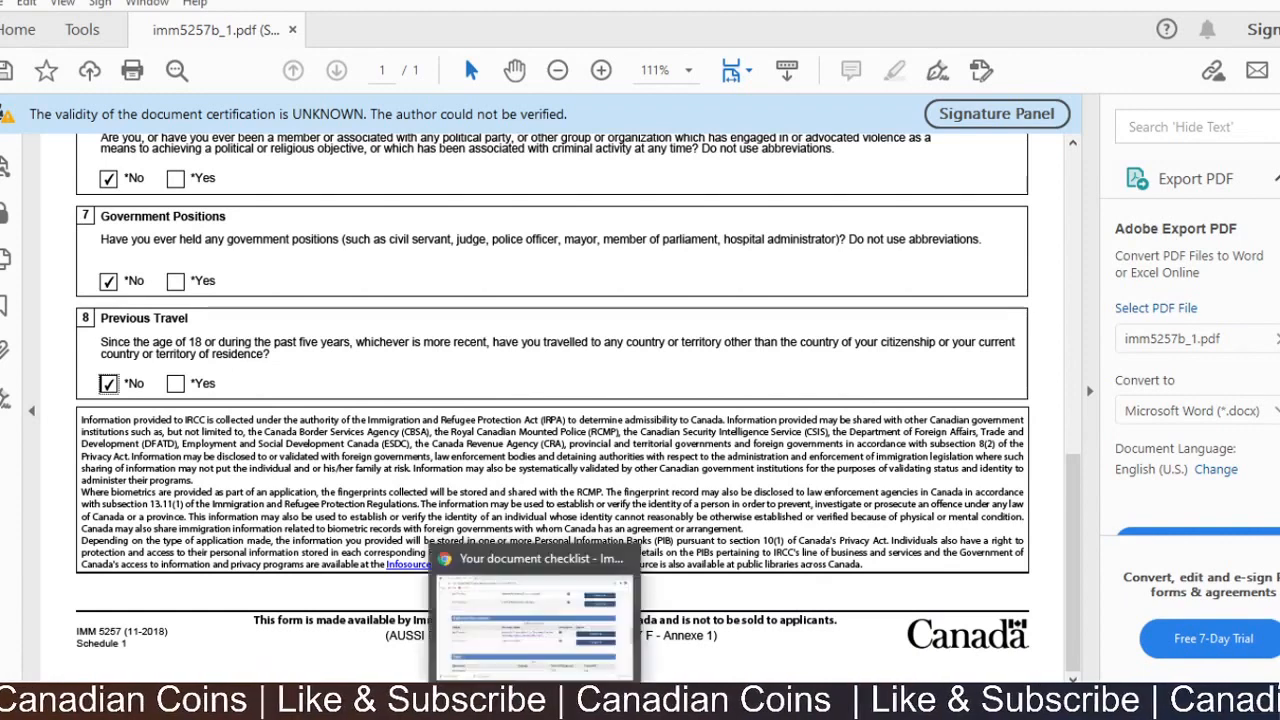
click(538, 622)
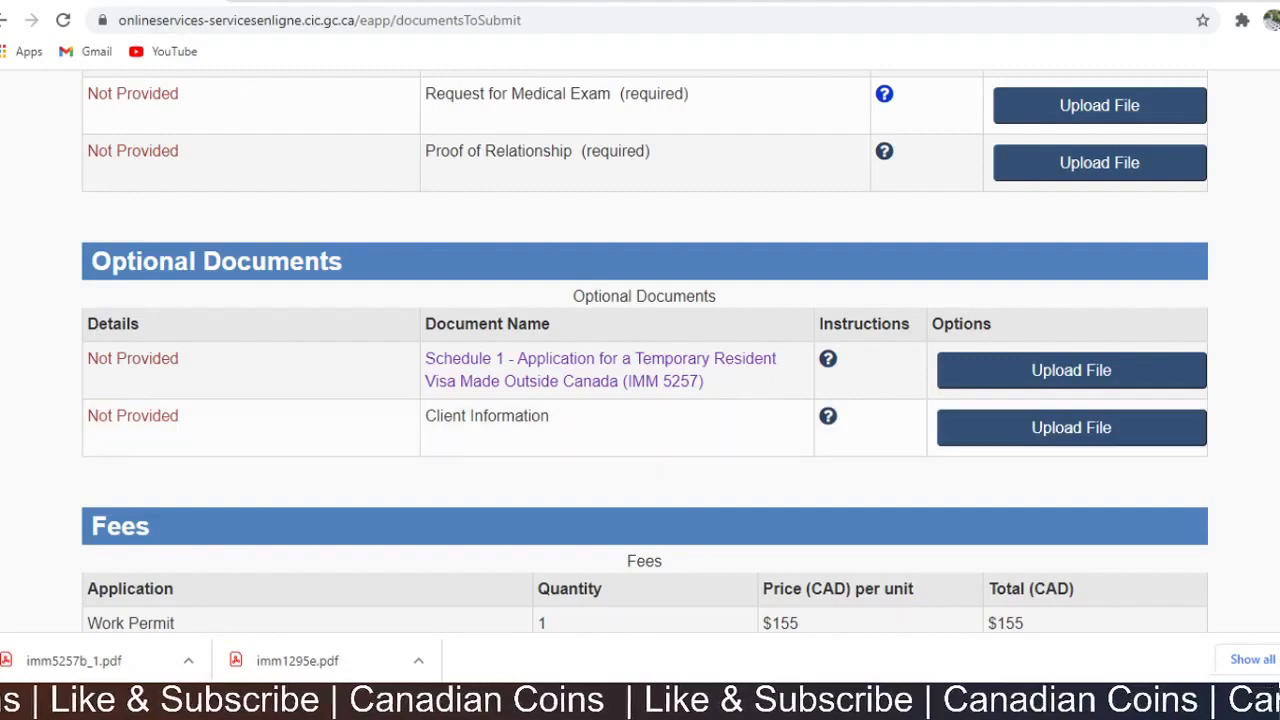
mouse_move(678, 705)
click(640, 594)
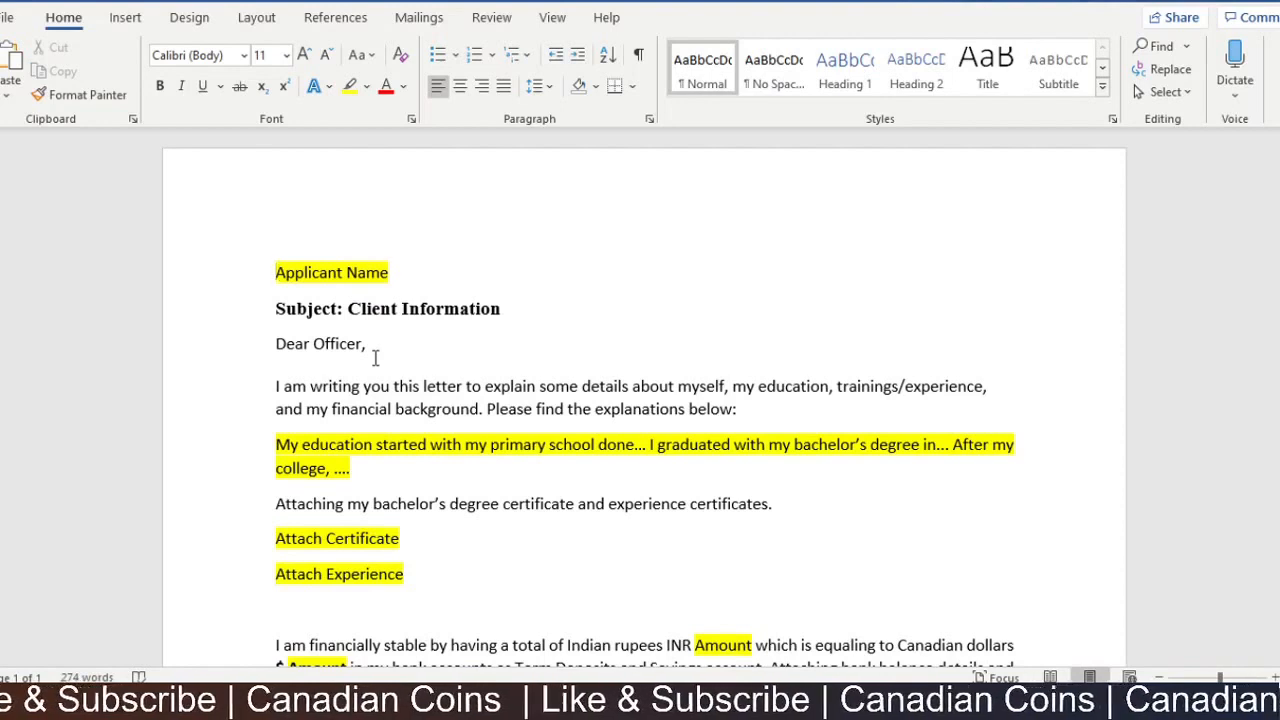
scroll(375, 358, down, 1)
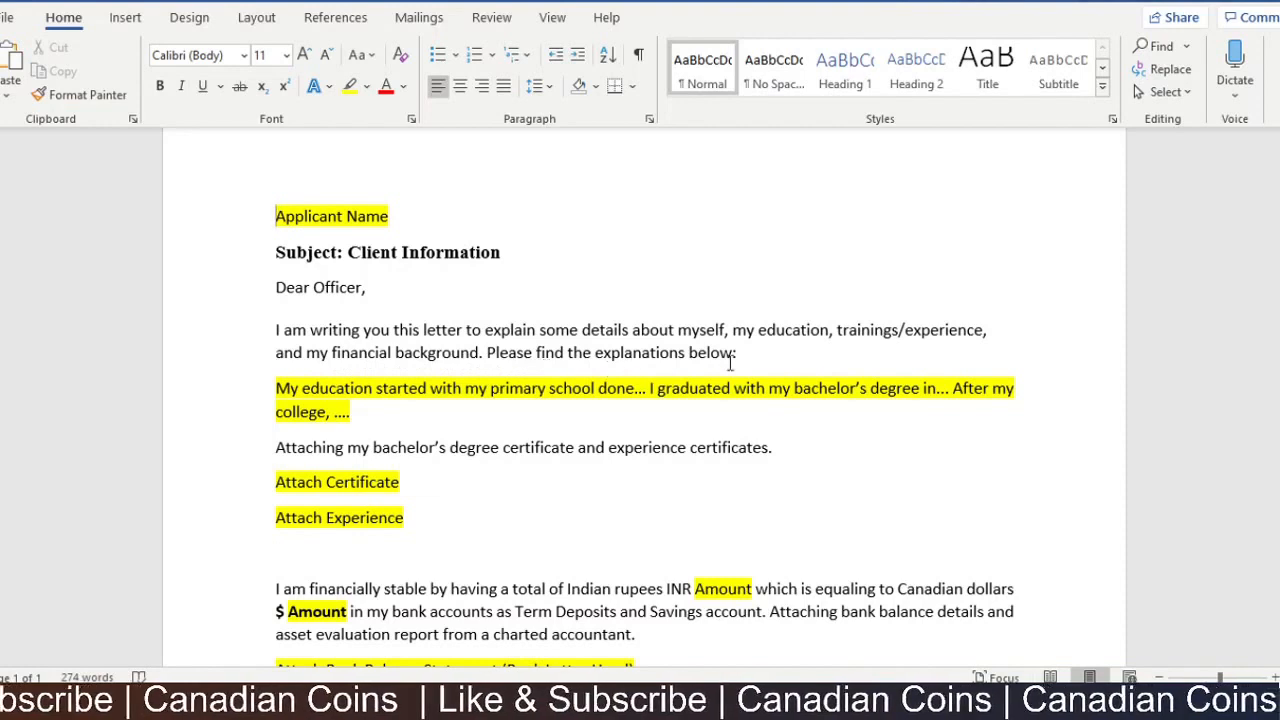
scroll(357, 423, down, 2)
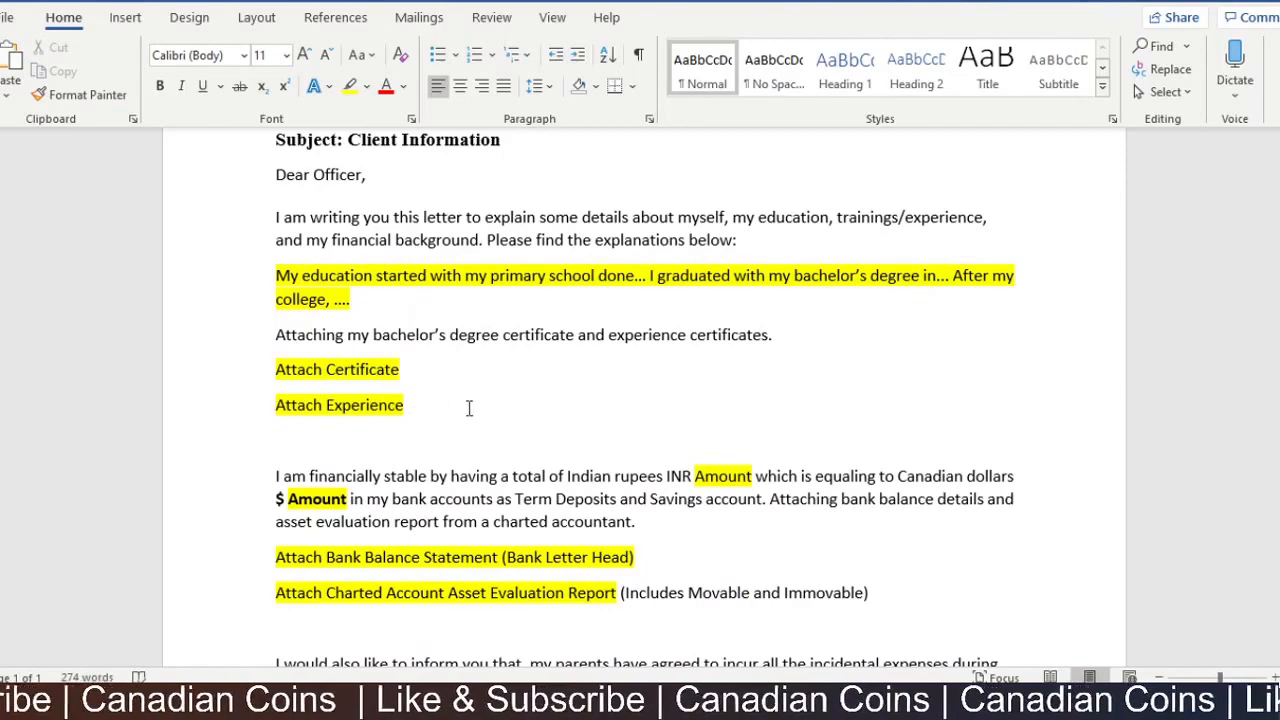
scroll(467, 408, down, 1)
scroll(467, 408, down, 2)
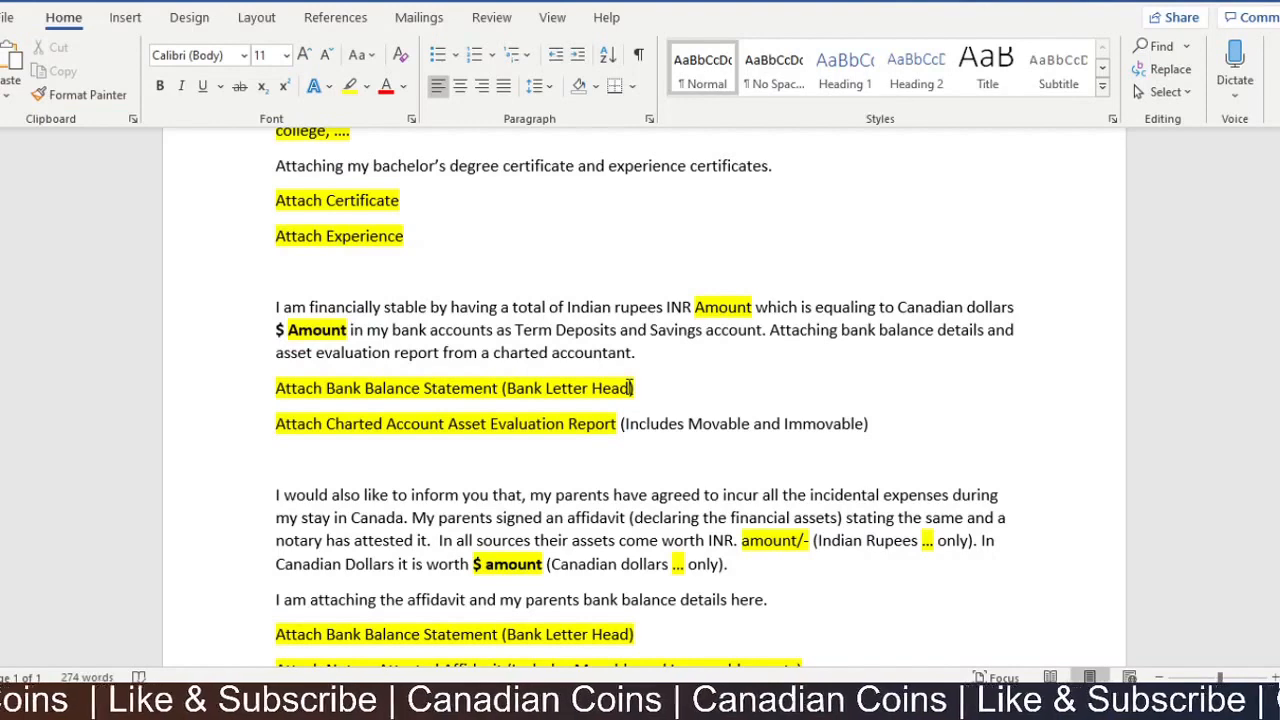
- Examine the Client Information letter's bank balance and asset report placeholders, the parents' affidavit paragraph, and the closing declaration
scroll(630, 388, down, 1)
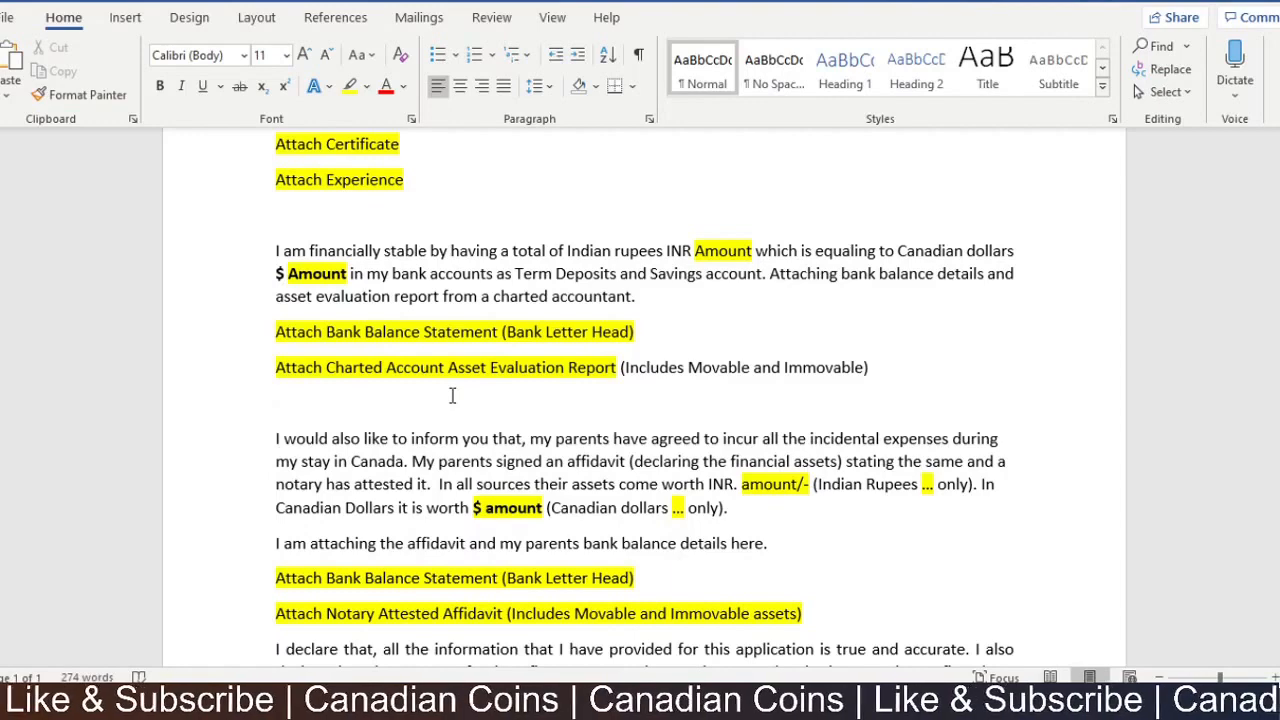
scroll(628, 358, down, 1)
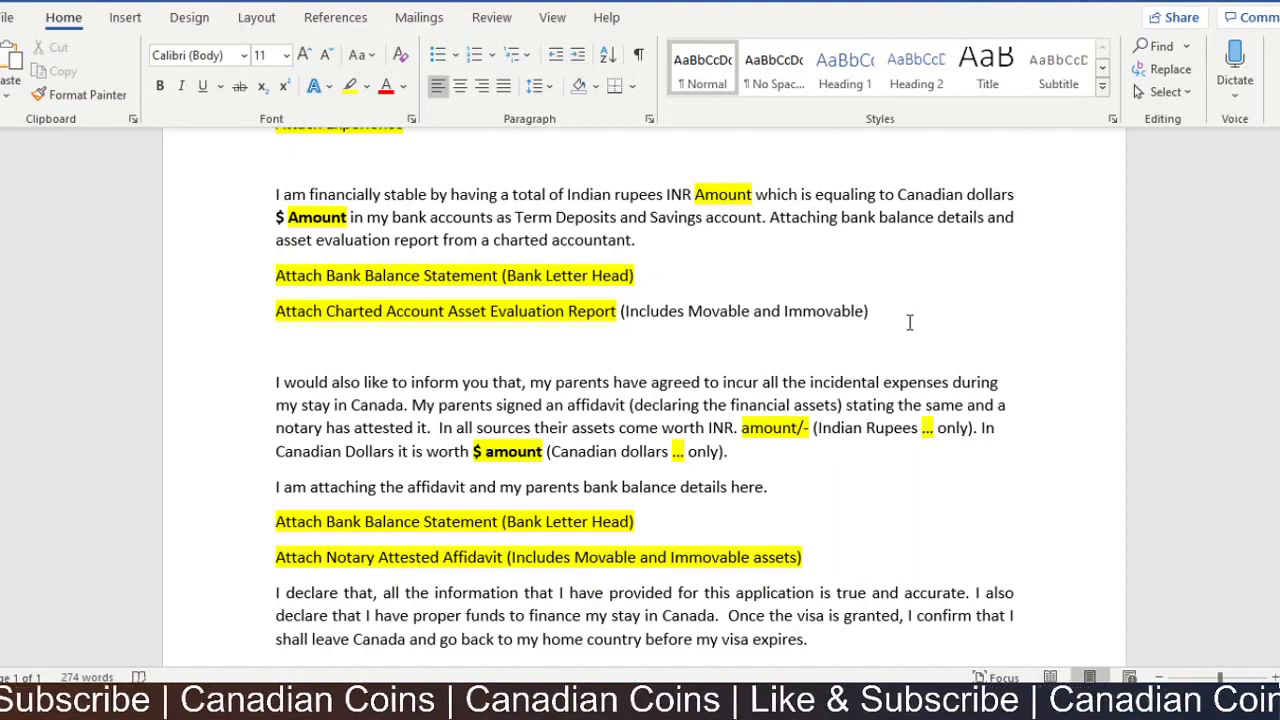
click(271, 379)
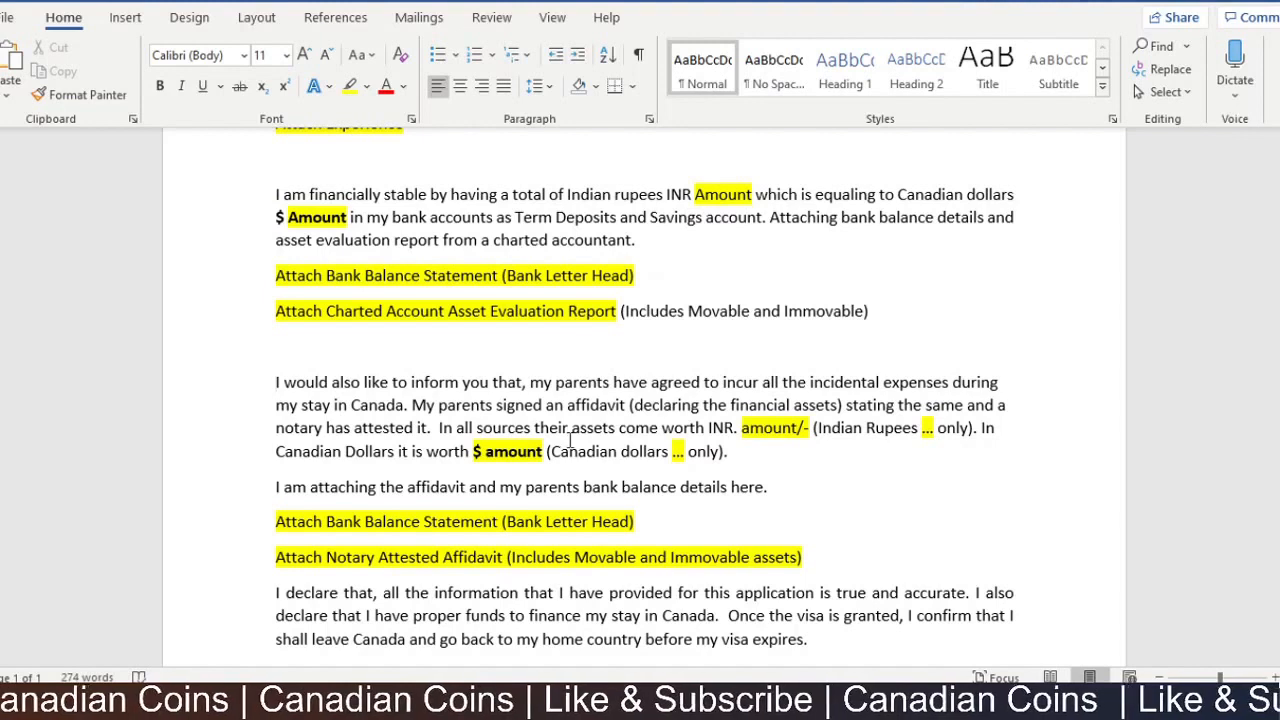
scroll(571, 437, down, 2)
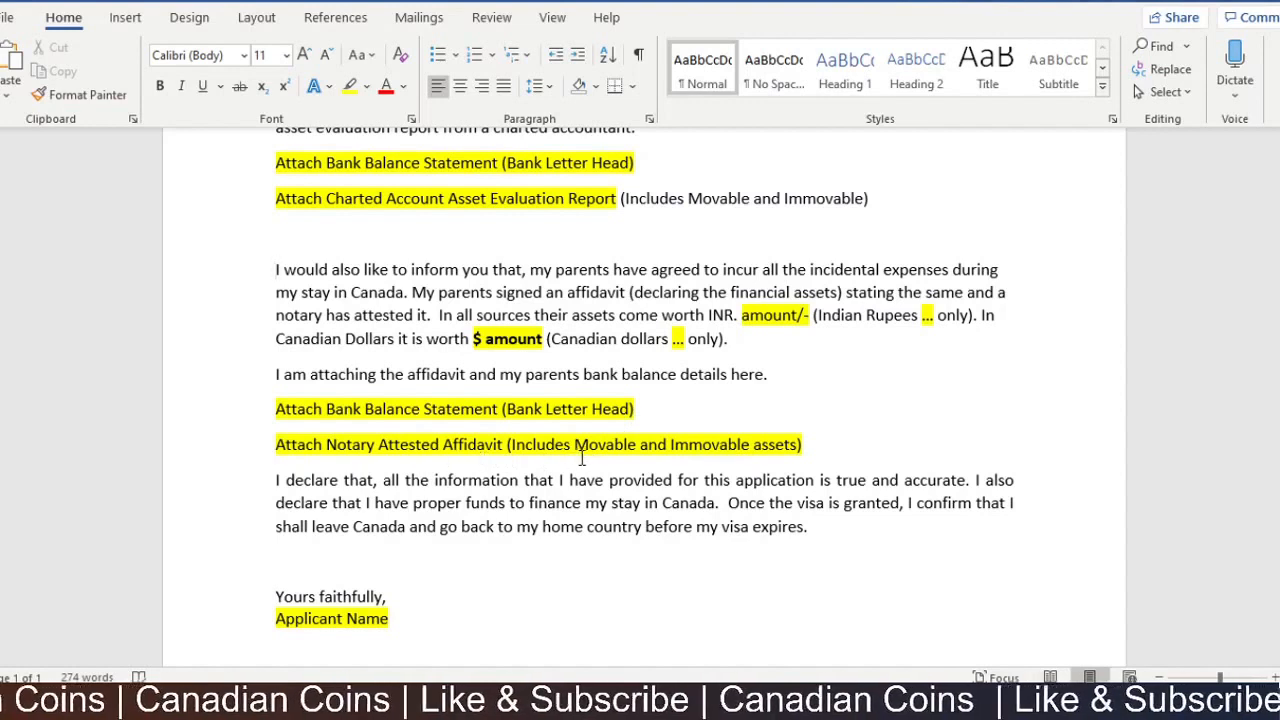
scroll(570, 445, down, 2)
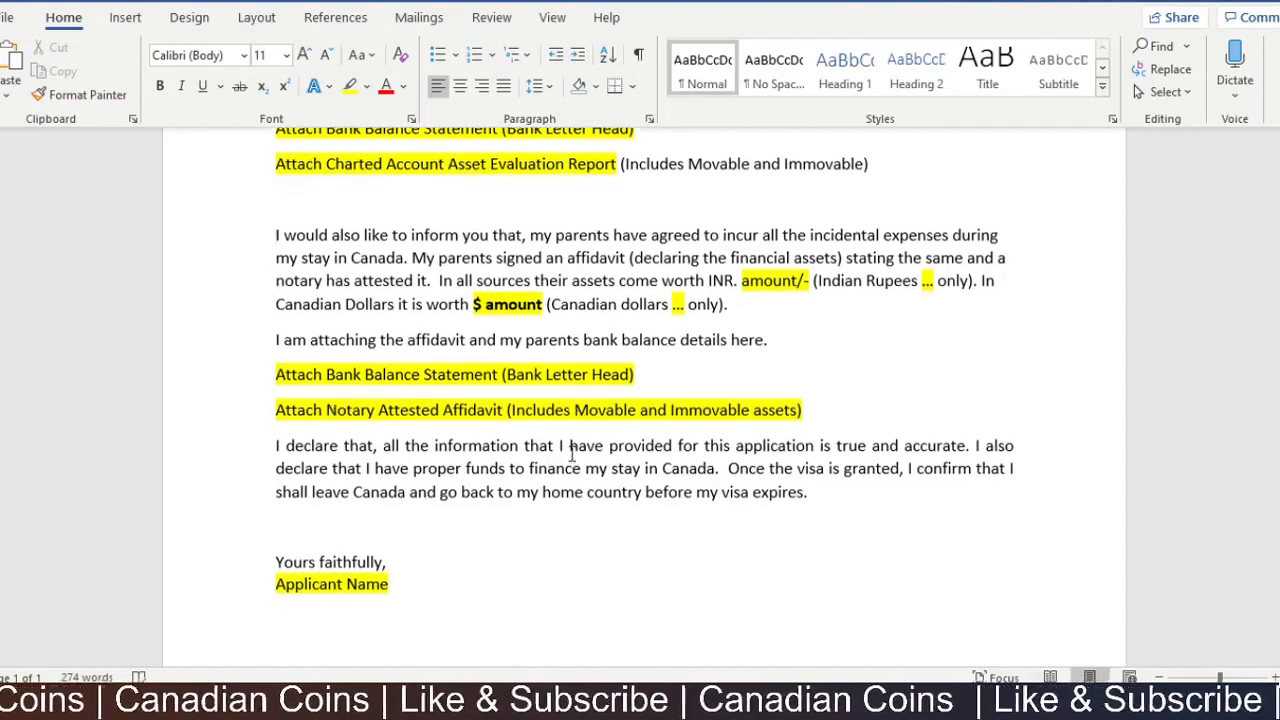
scroll(545, 230, up, 2)
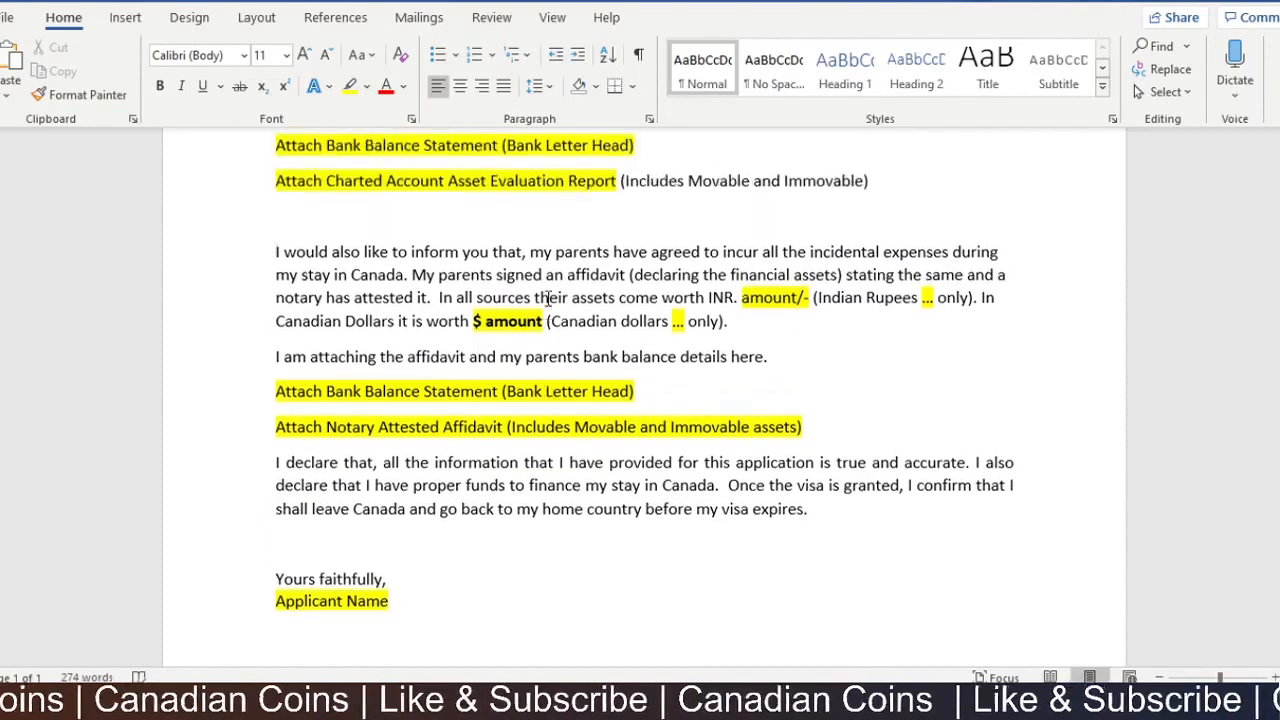
scroll(525, 345, down, 2)
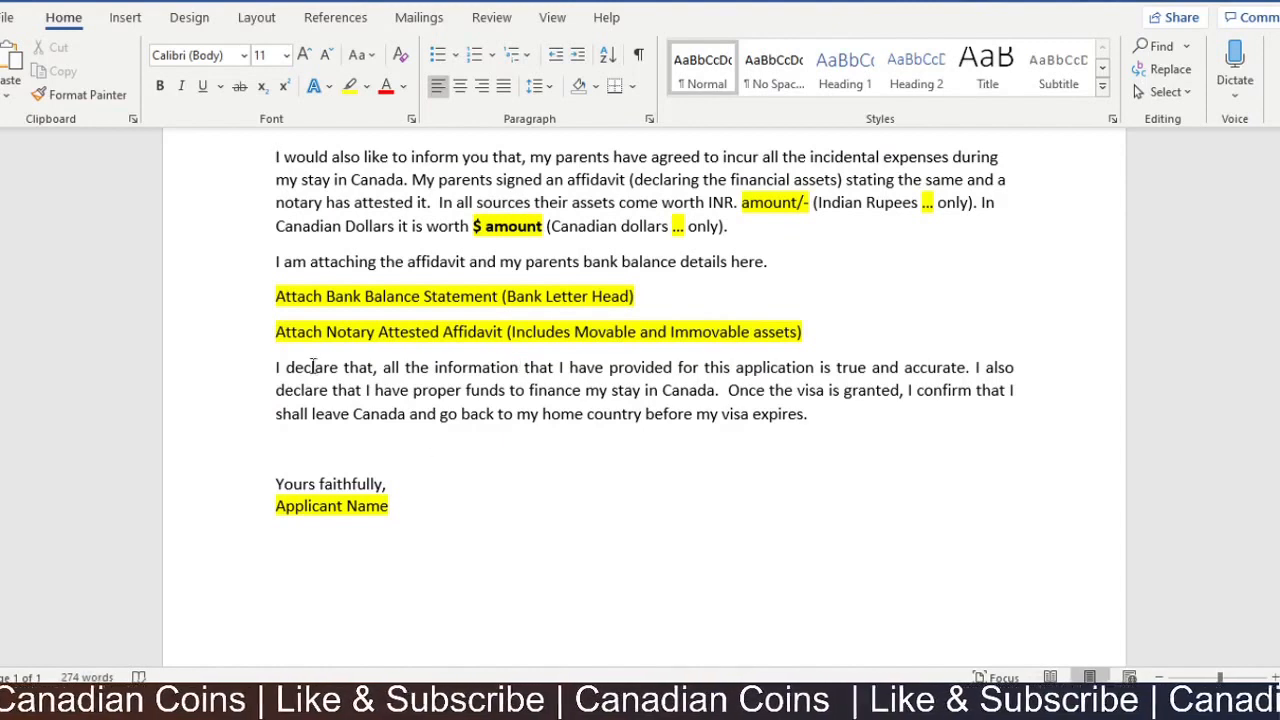
scroll(722, 507, up, 10)
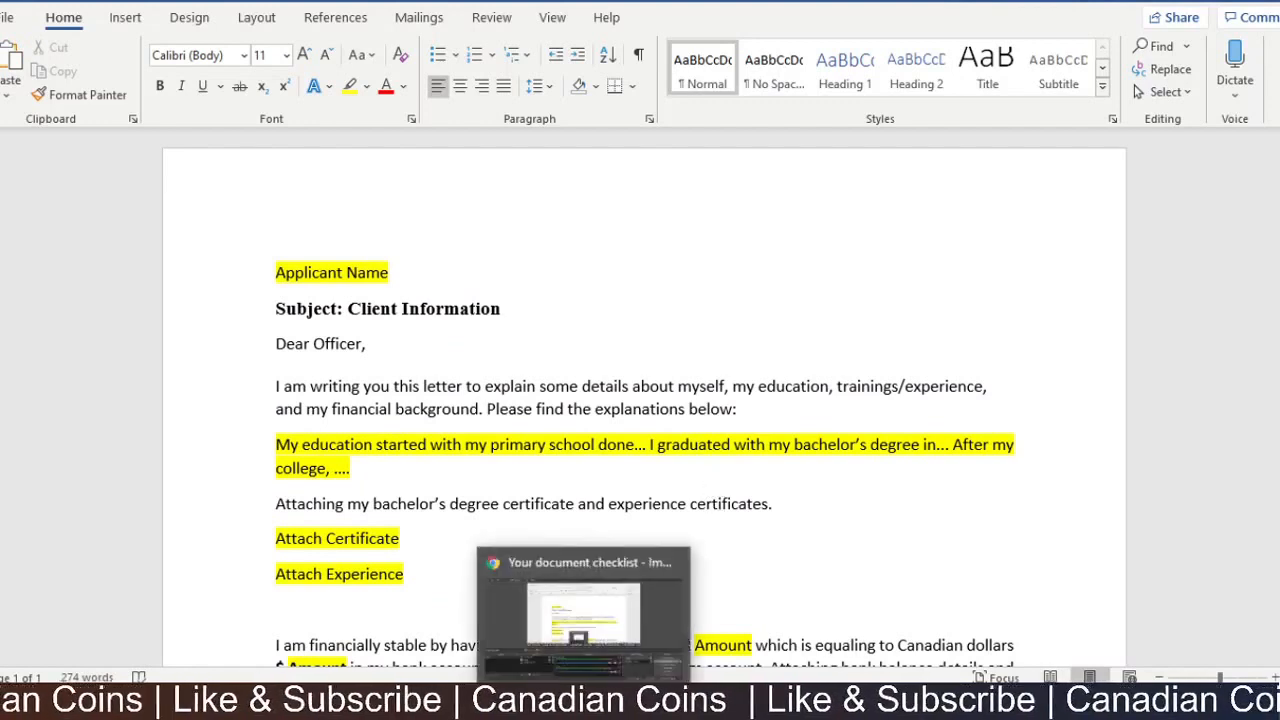
- Switch back to the document checklist in Chrome and review the Fees table, including the total price
click(586, 706)
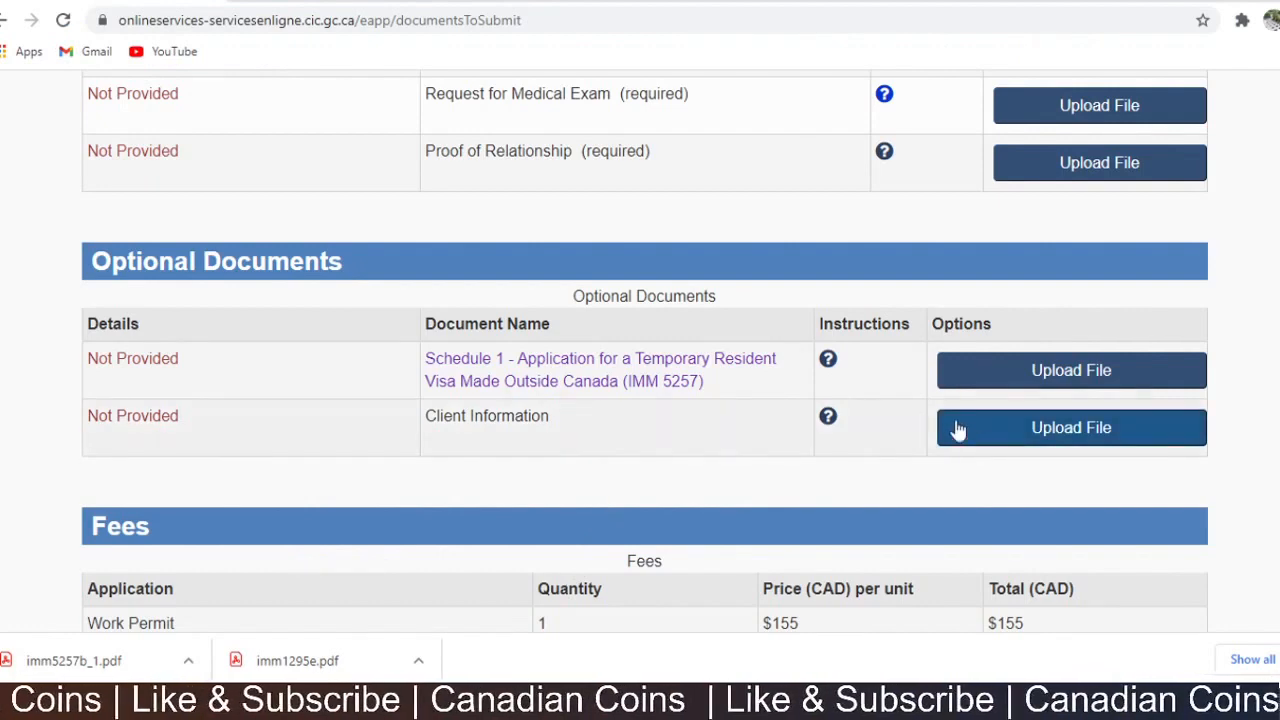
scroll(955, 428, down, 4)
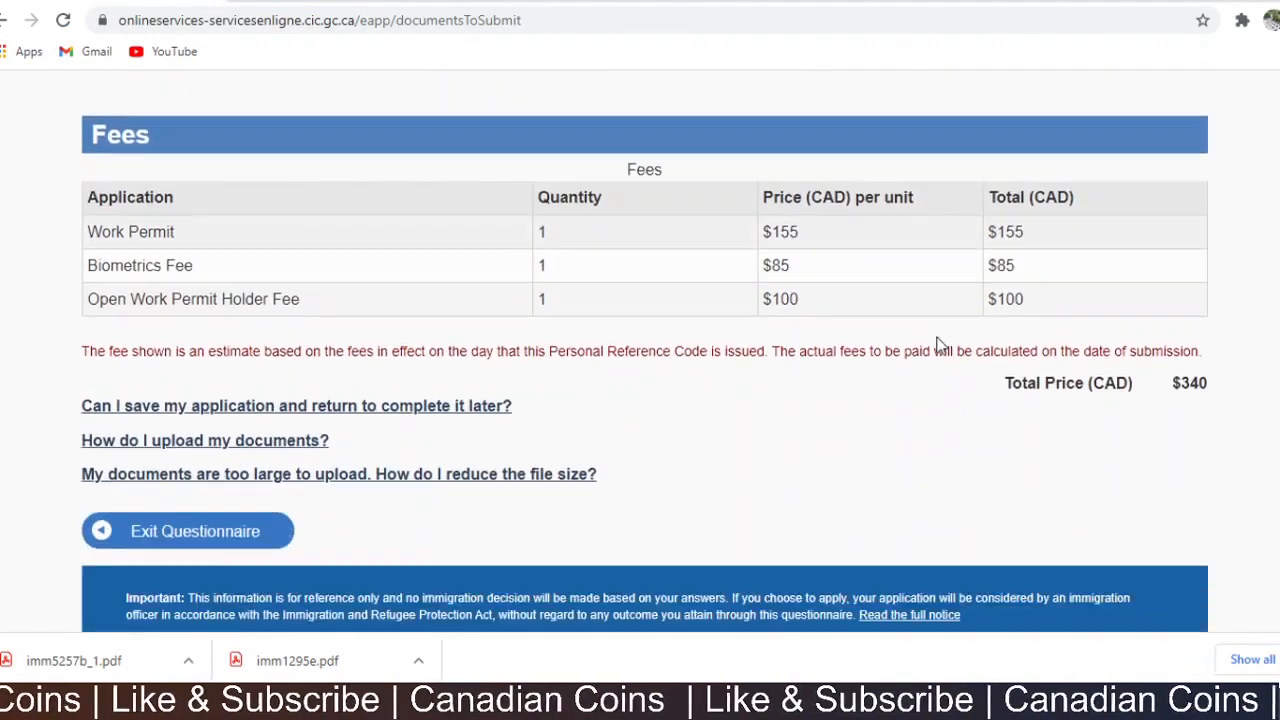
scroll(937, 343, down, 1)
scroll(925, 270, up, 6)
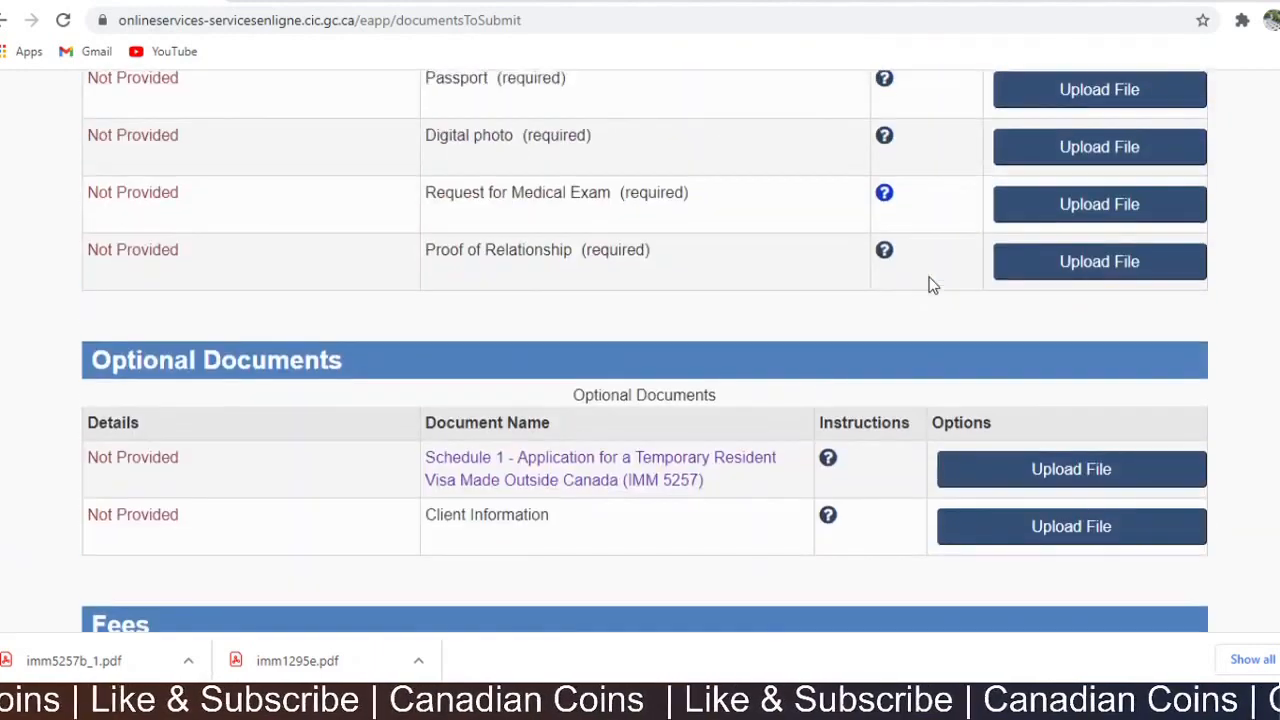
scroll(930, 285, down, 5)
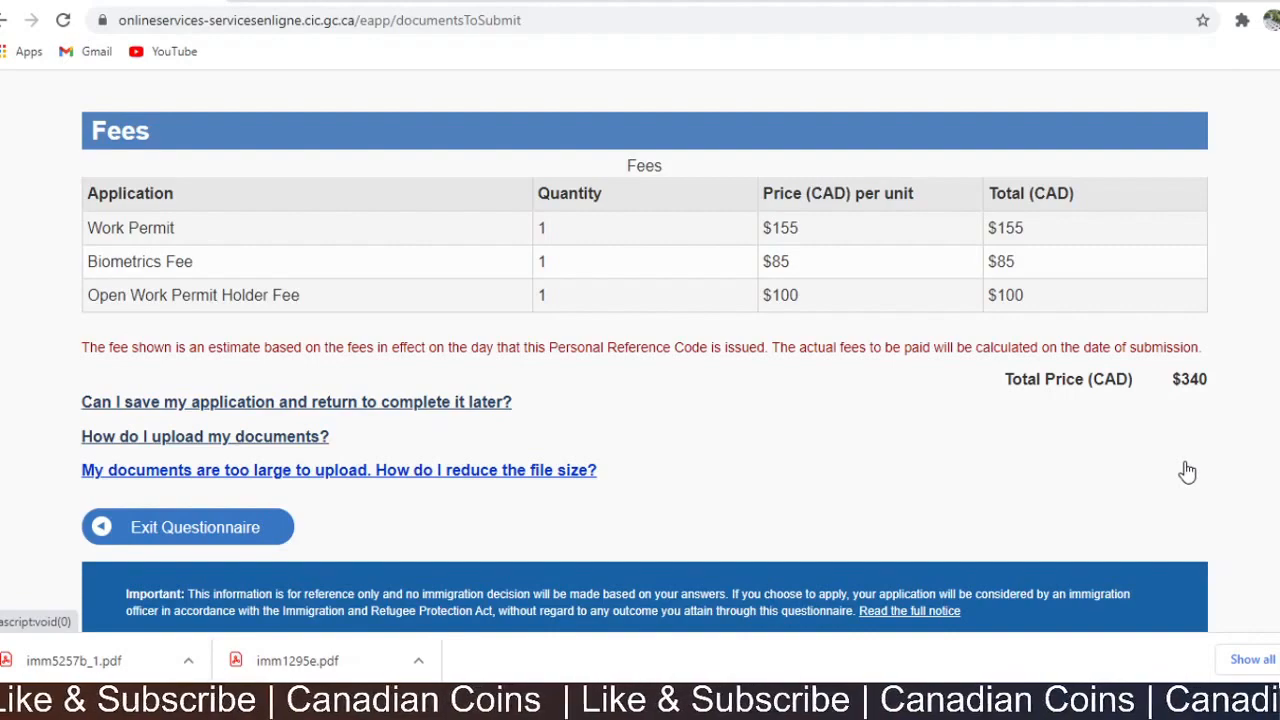
- Review the checklist's upload entries from the application form through the supporting documents to the optional documents
scroll(1187, 472, up, 10)
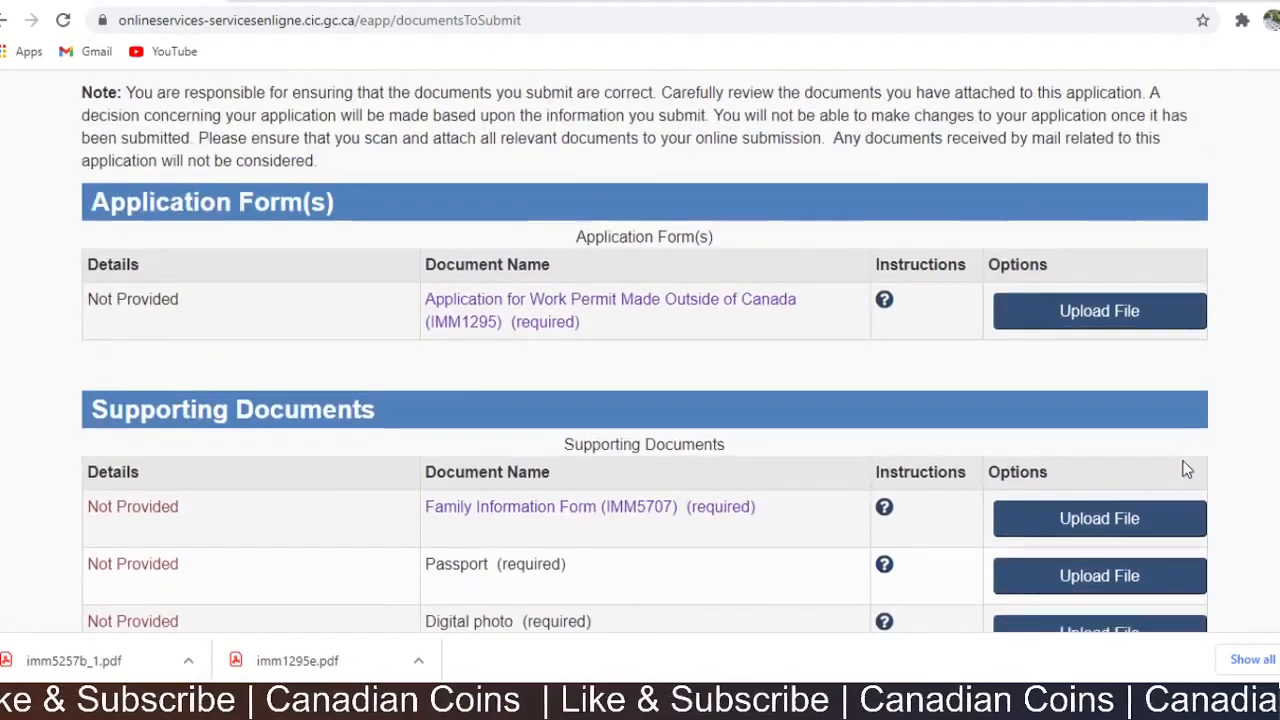
scroll(1187, 470, up, 3)
scroll(1172, 470, down, 4)
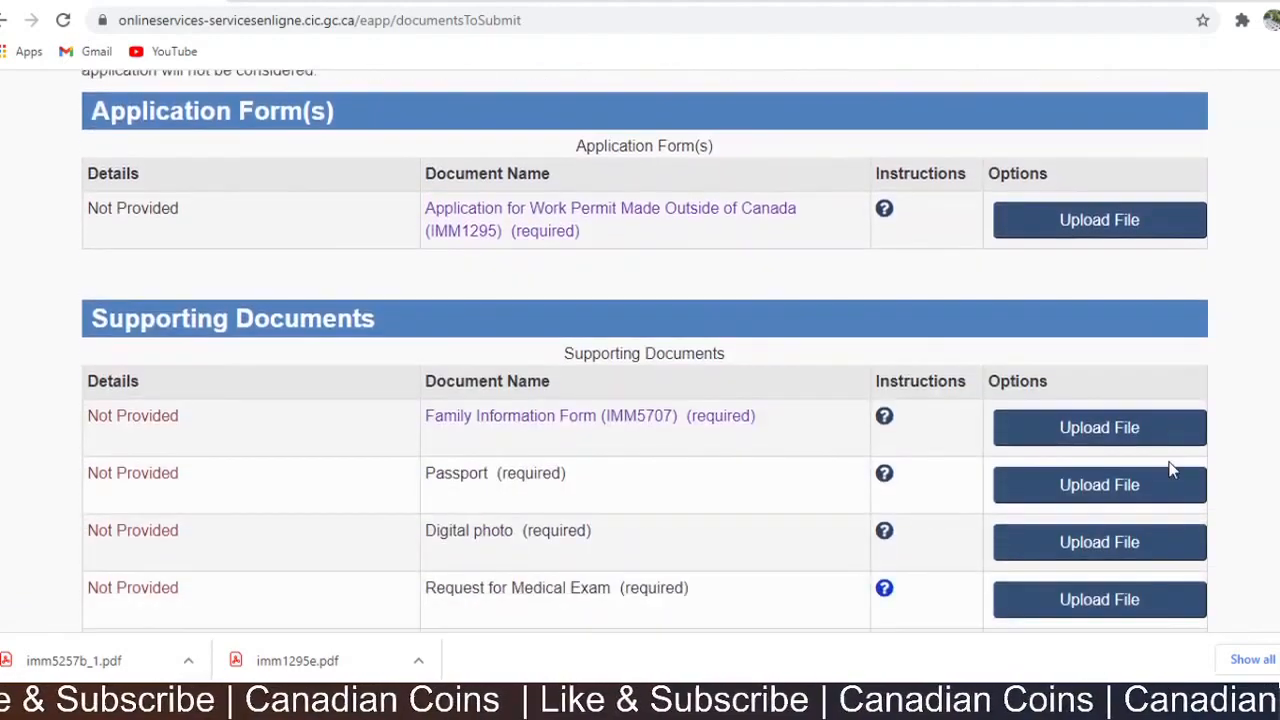
scroll(1172, 470, down, 1)
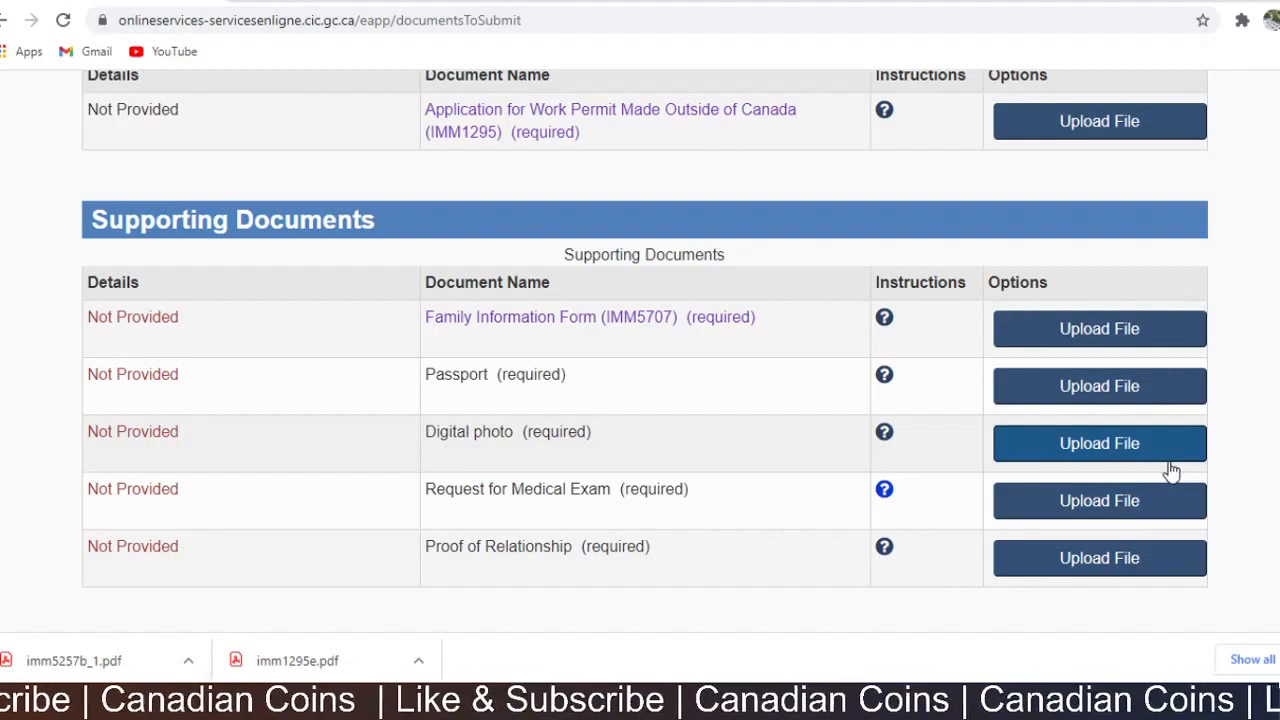
scroll(1170, 468, down, 2)
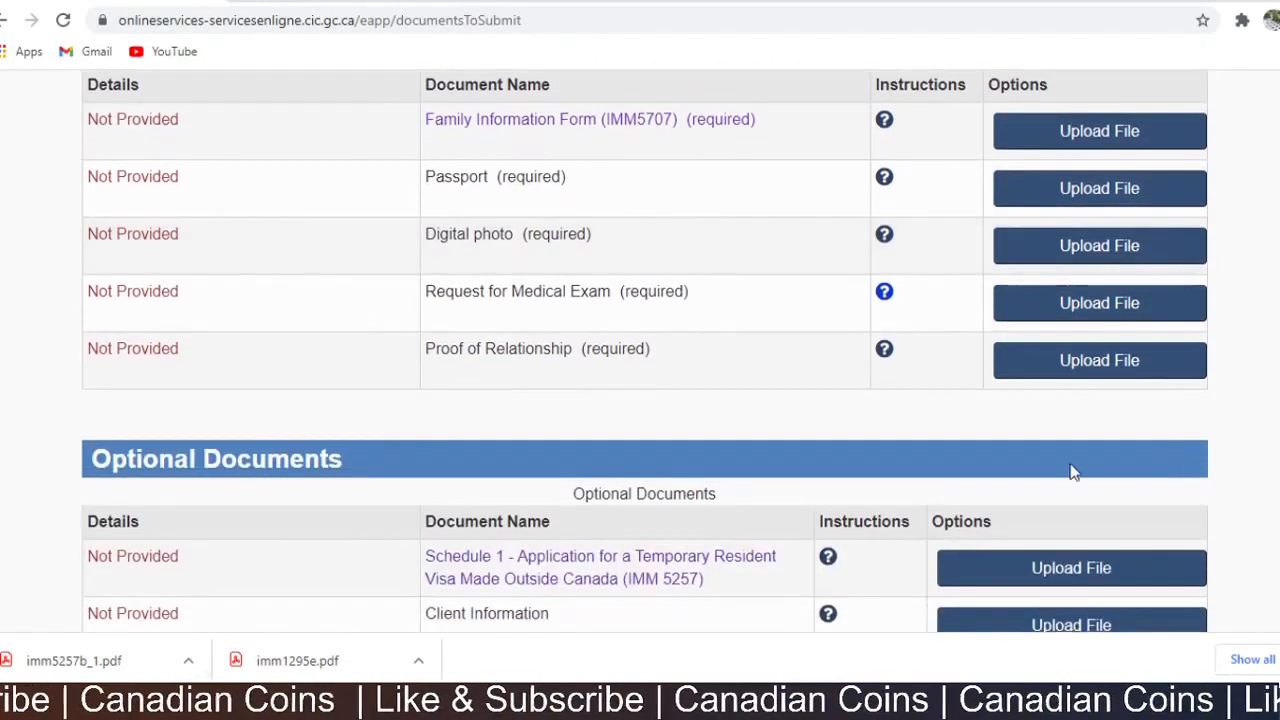